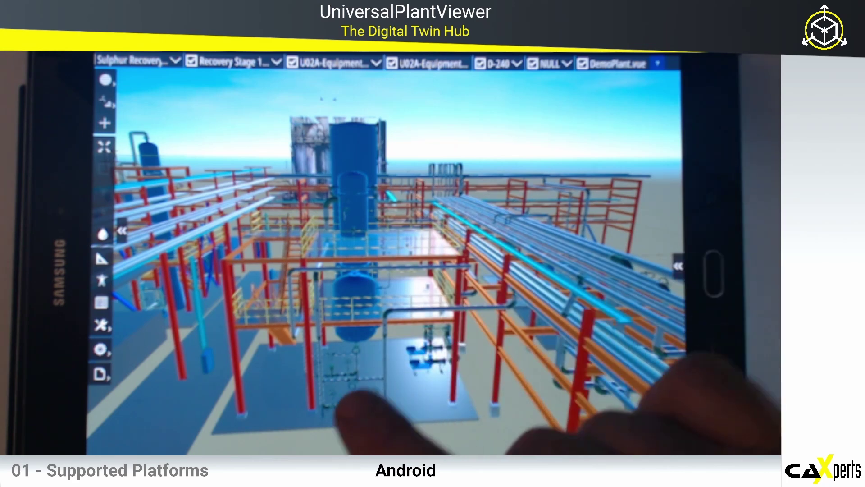
Step: Select the lower blue vessel D-240 on the tablet and review its linked drawings, documents and attributes
left_click(355, 306)
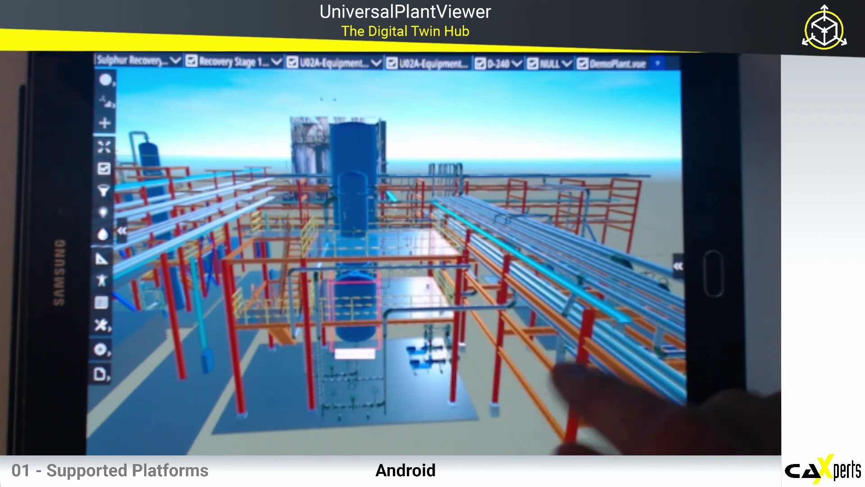
left_click(678, 266)
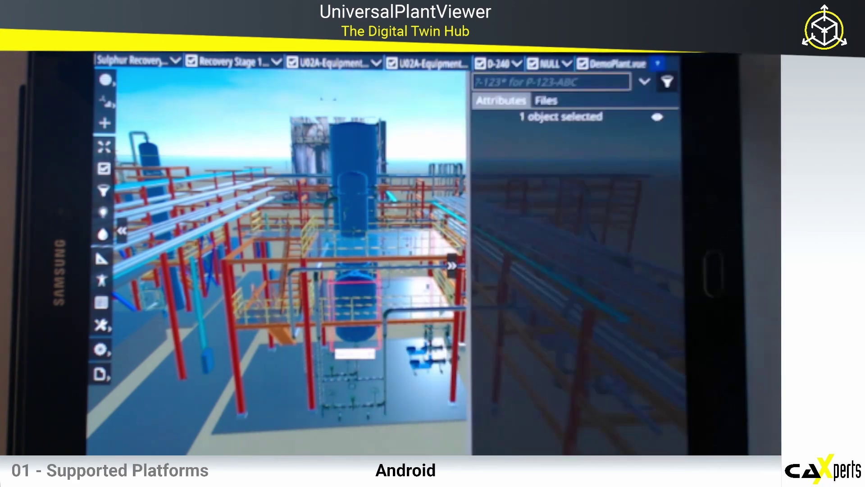
scroll(631, 270, "down", 5)
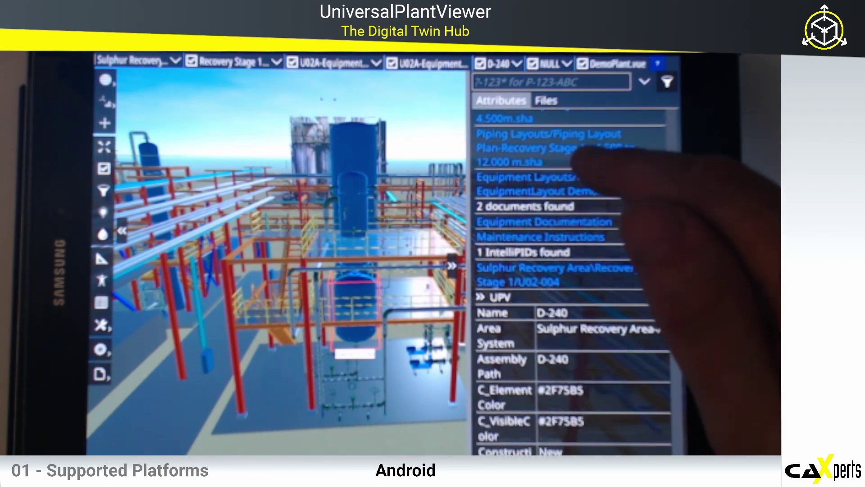
scroll(568, 226, "up", 8)
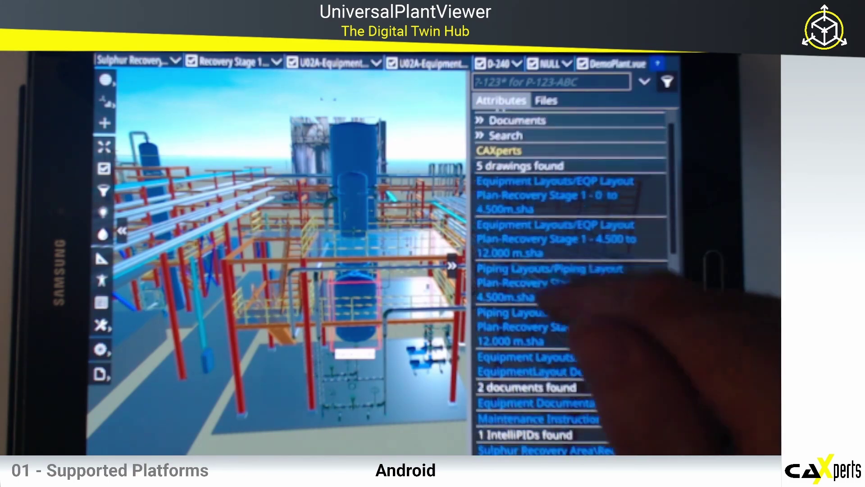
scroll(563, 311, "down", 6)
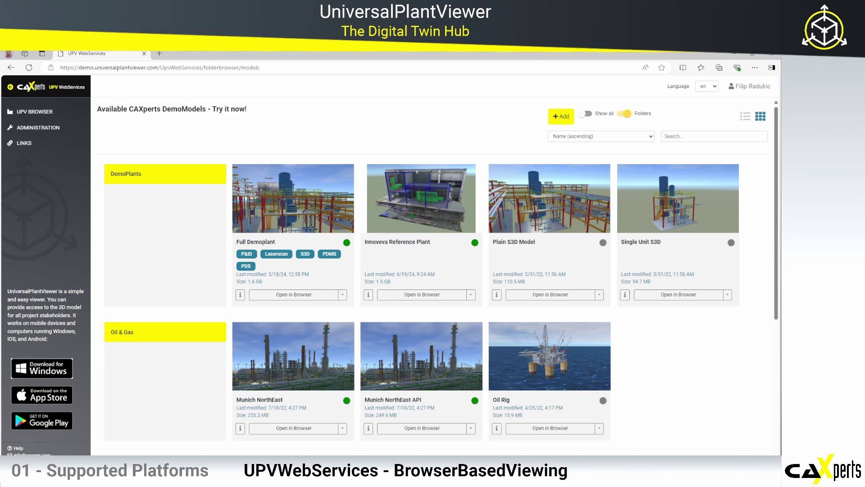
Step: View the Full Demoplant model from the DemoPlants group in the browser, orbit around vessel D-240, and close the model
left_click(315, 295)
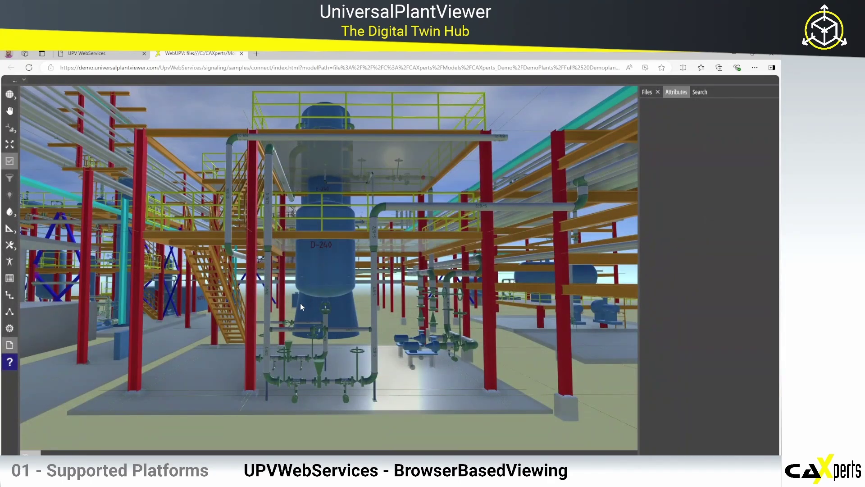
left_click_drag(300, 304, 282, 304)
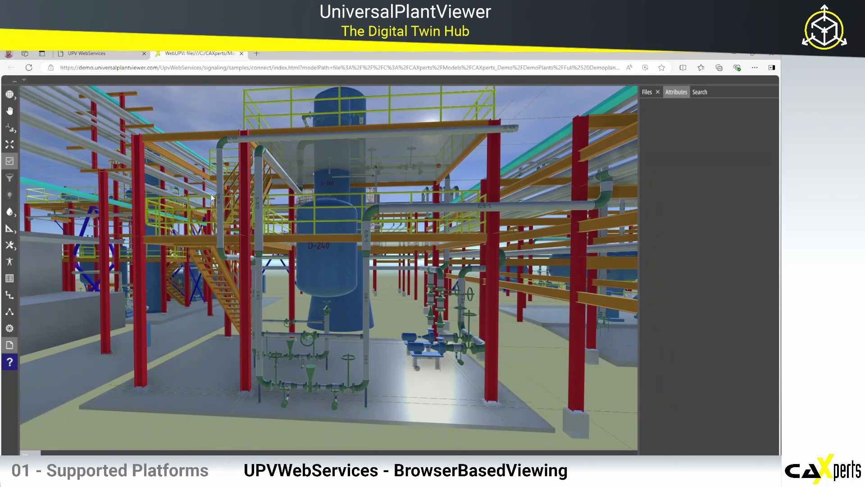
left_click(242, 54)
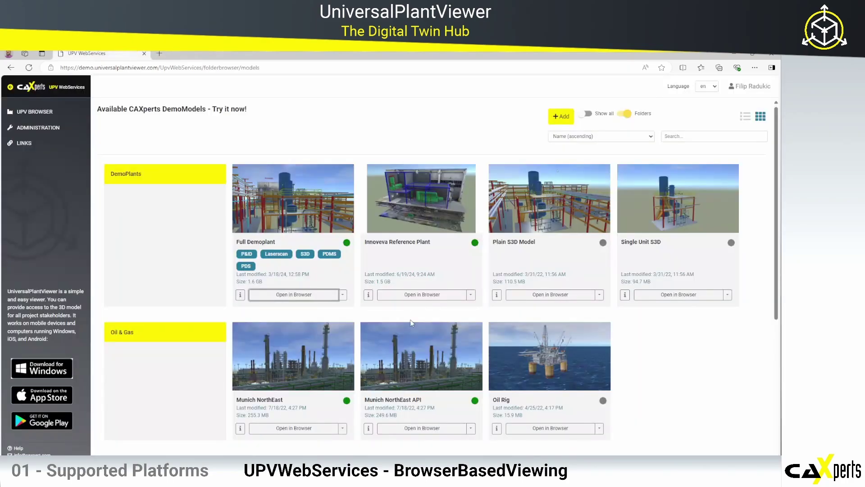
Step: Open the HugeDemo model from the XXL Plants group in the browser and inspect the plant units at its near corner
scroll(402, 381, "down", 6)
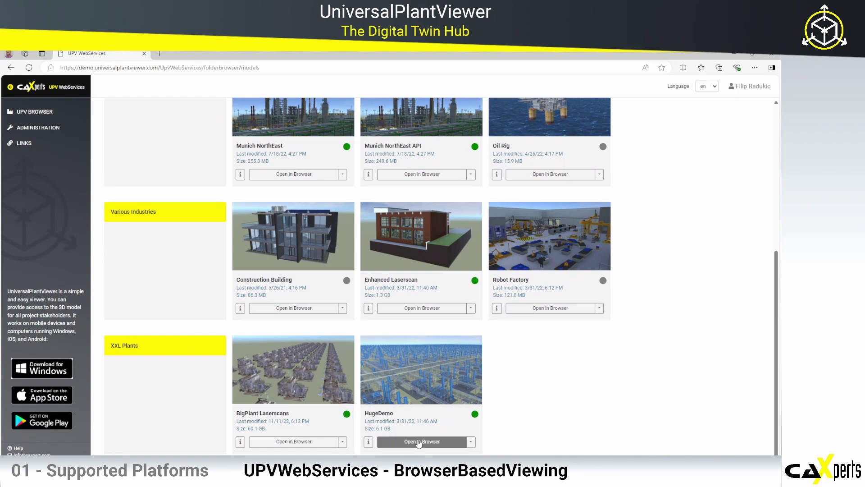
left_click(418, 442)
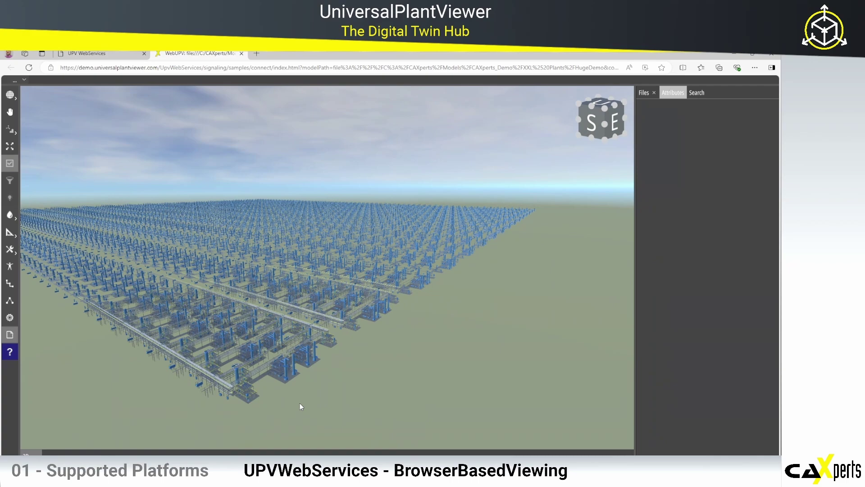
scroll(272, 361, "up", 5)
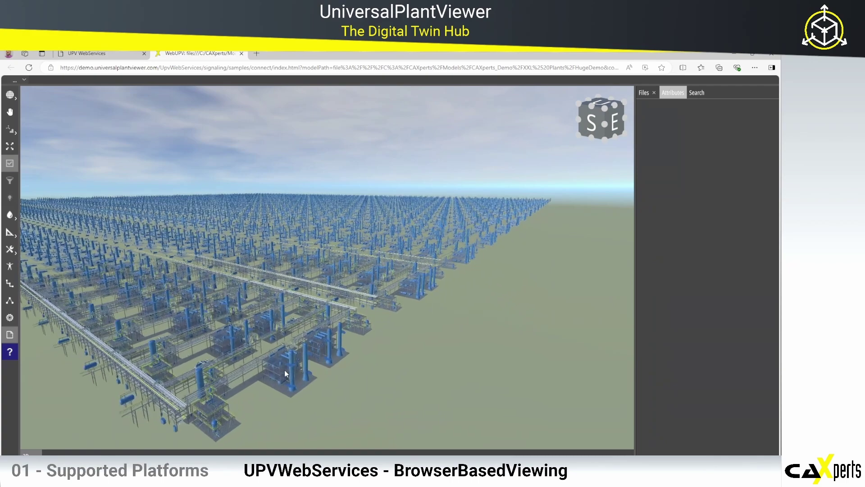
scroll(285, 371, "up", 3)
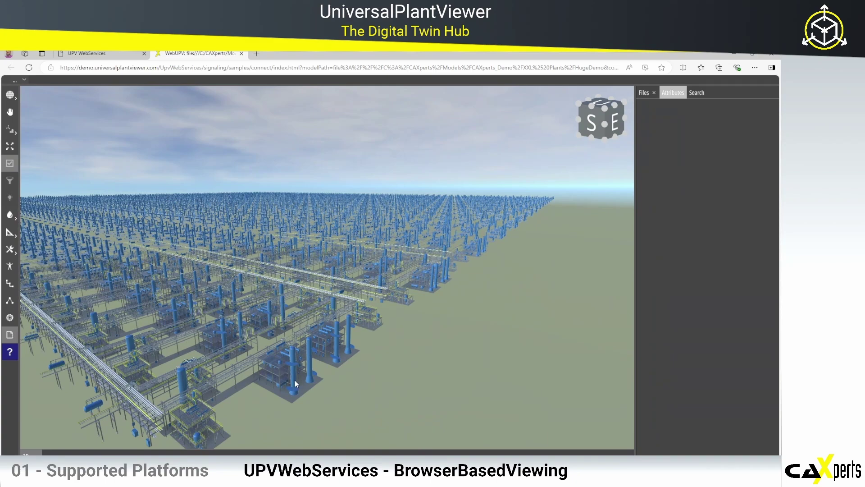
scroll(295, 381, "up", 4)
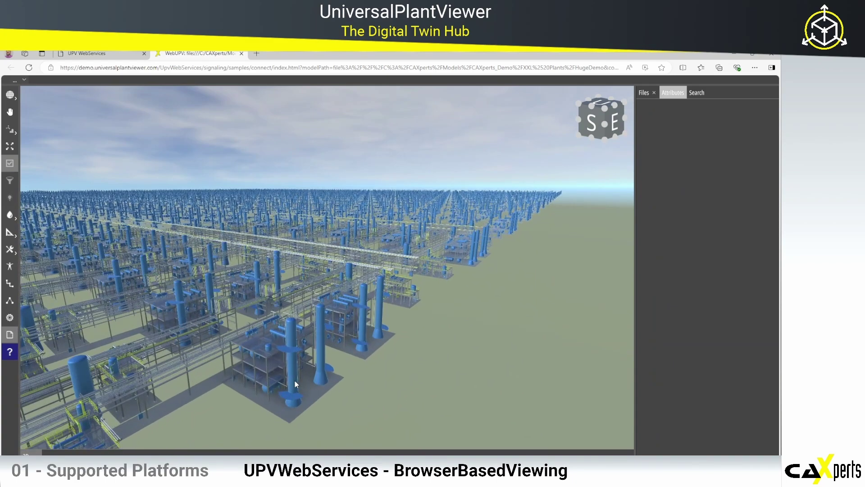
scroll(296, 383, "up", 1)
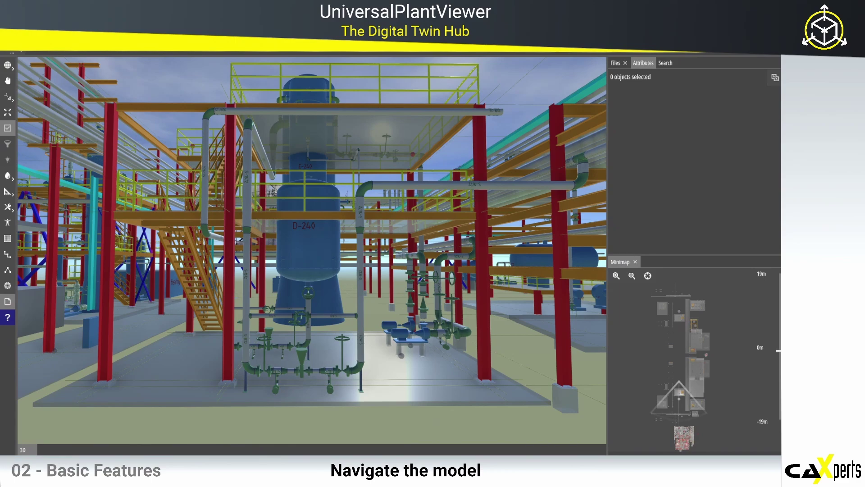
Step: Explore the structure around vessel D-240 by zooming in and out, orbiting, and moving the camera sideways
scroll(317, 311, "up", 4)
scroll(315, 298, "down", 6)
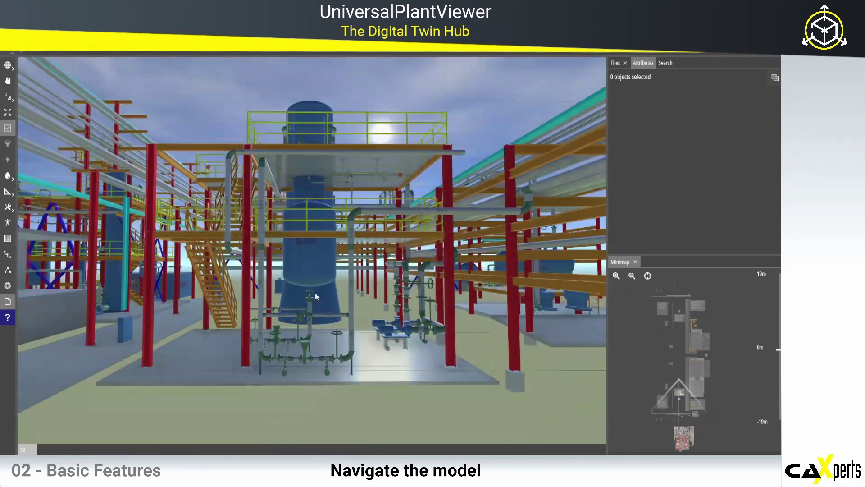
mouse_move(314, 266)
left_mouse_down()
mouse_move(332, 261)
mouse_move(309, 262)
left_mouse_up()
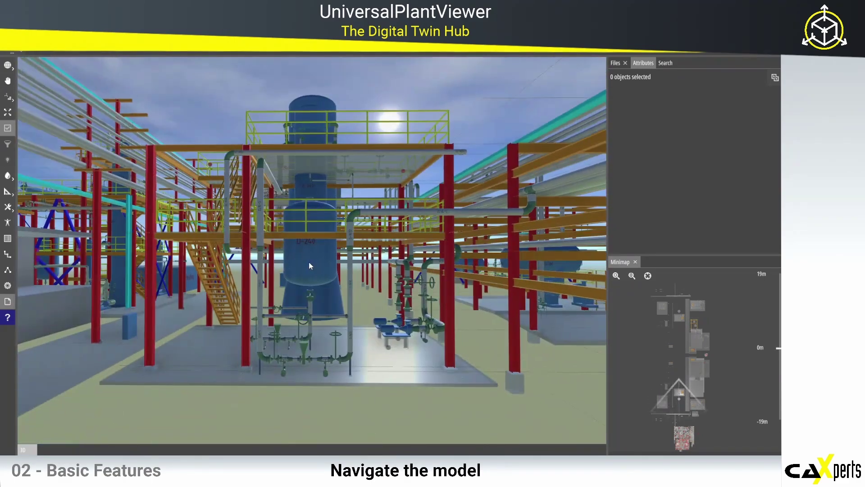
scroll(299, 244, "up", 4)
scroll(301, 248, "down", 1)
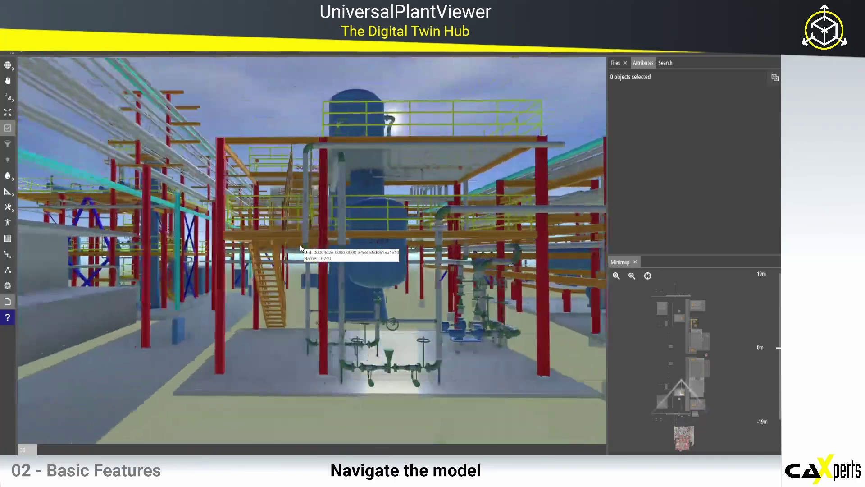
key("a")
key("d")
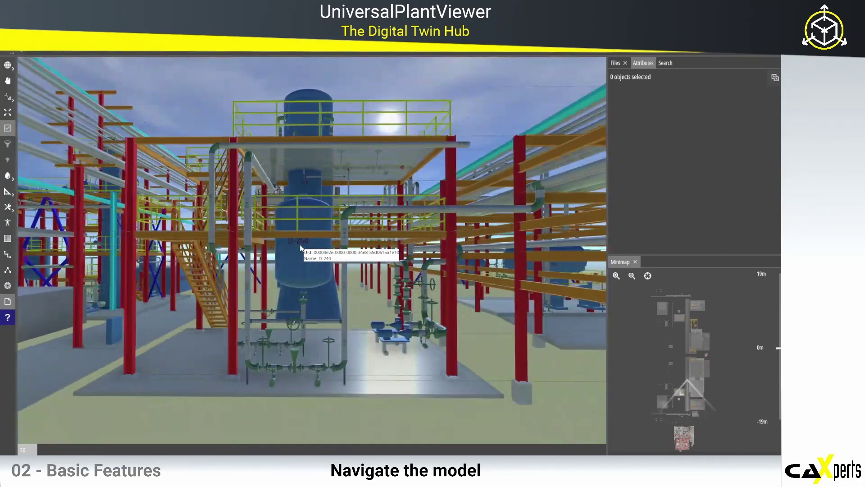
key("d")
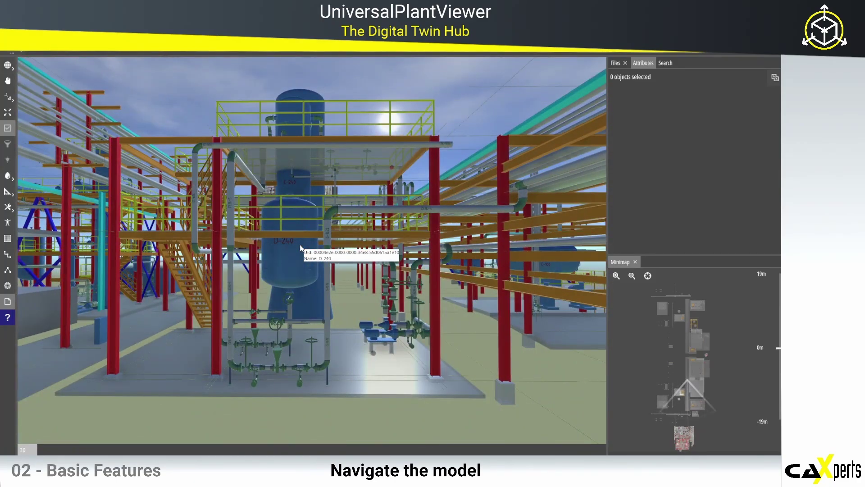
Step: Jump between minimap locations, ending beside vessels B-602 and B-603, and raise the camera about 10 m to overlook the plant
left_click(663, 308)
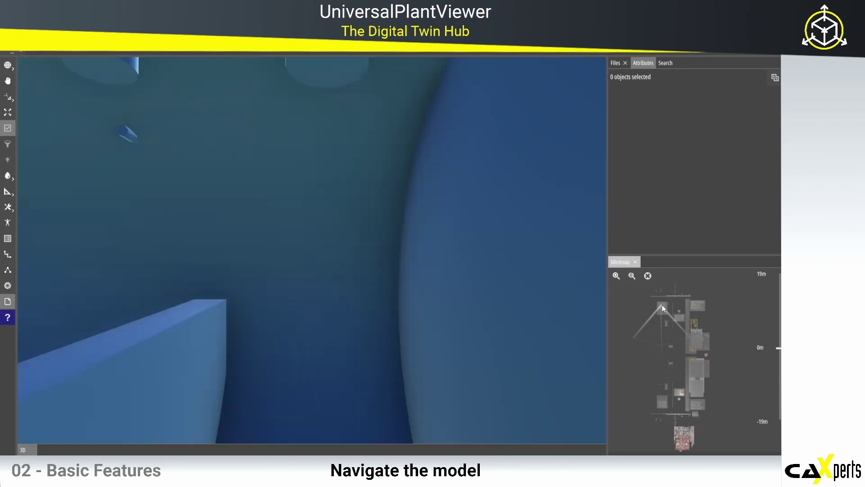
left_click(688, 305)
left_click(693, 343)
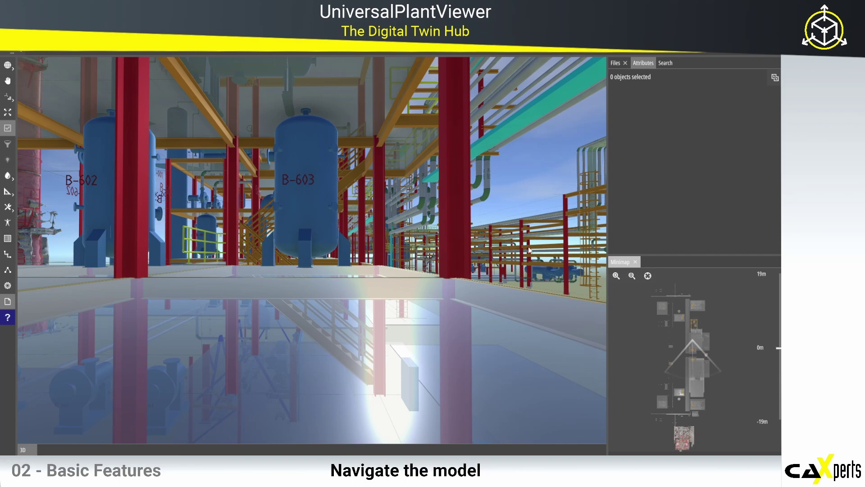
left_click_drag(779, 347, 779, 310)
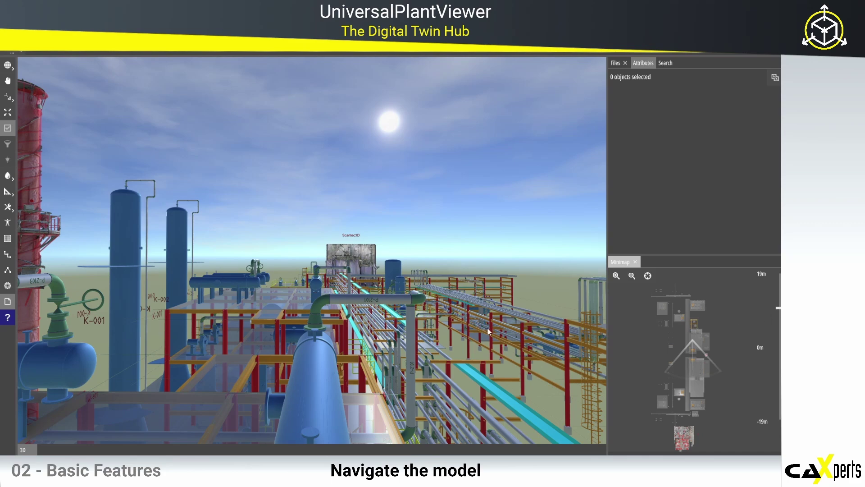
mouse_move(426, 329)
left_mouse_down()
mouse_move(398, 334)
mouse_move(426, 332)
left_mouse_up()
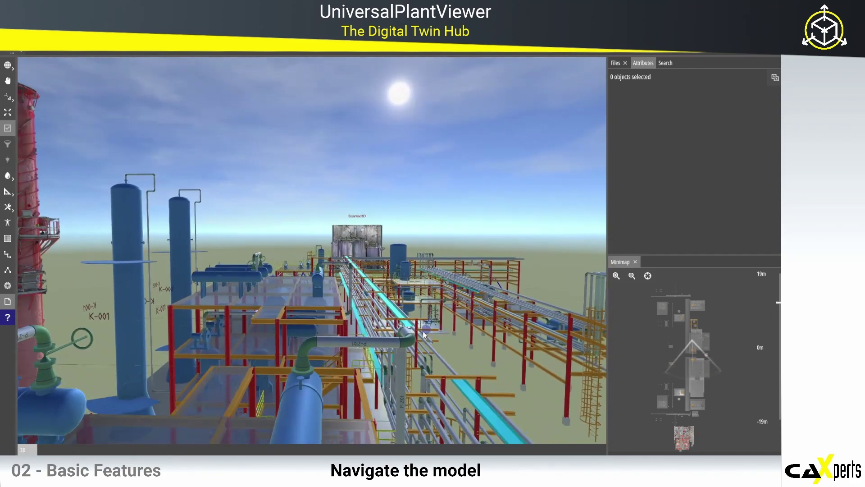
Step: Show the available navigation modes and reset the camera to the model's start view
left_click(7, 65)
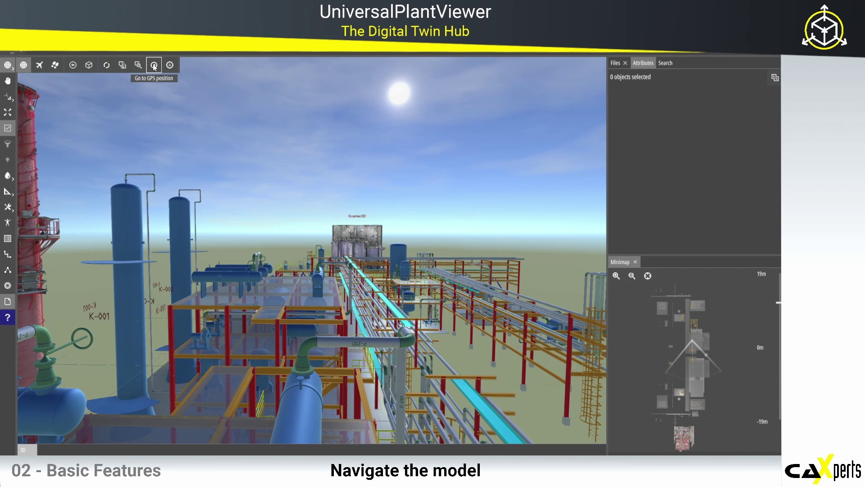
left_click(107, 65)
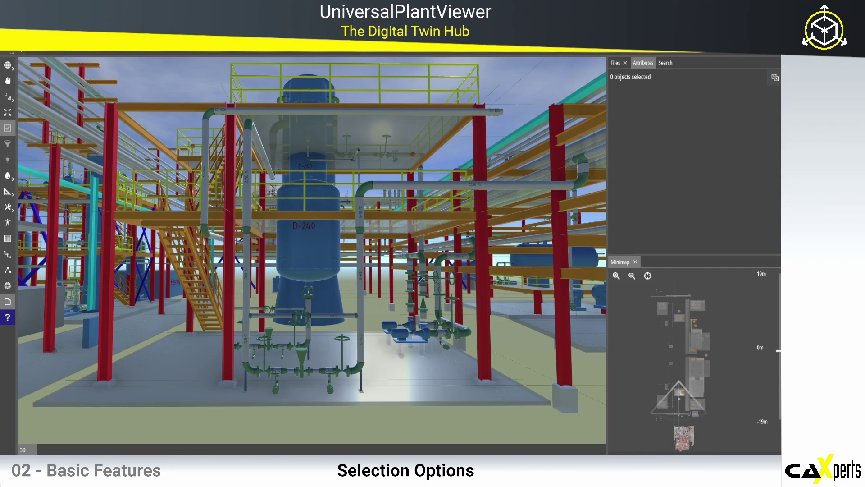
Step: Select the D-240 vessel body and add the small nozzles at its top and bottom to the selection
left_click_drag(313, 242, 313, 247)
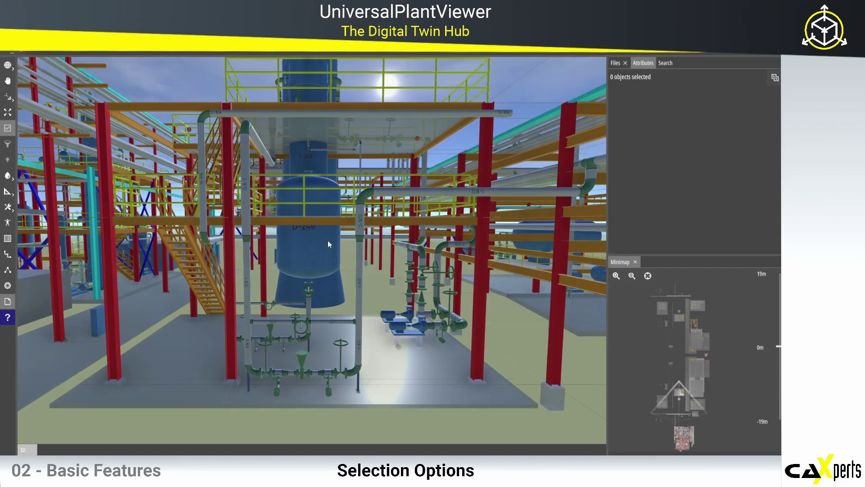
left_click(315, 238)
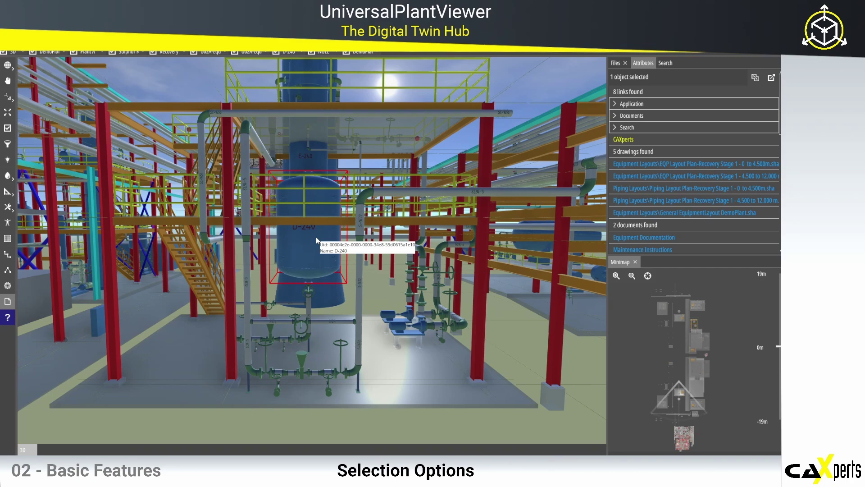
scroll(316, 226, "up", 5)
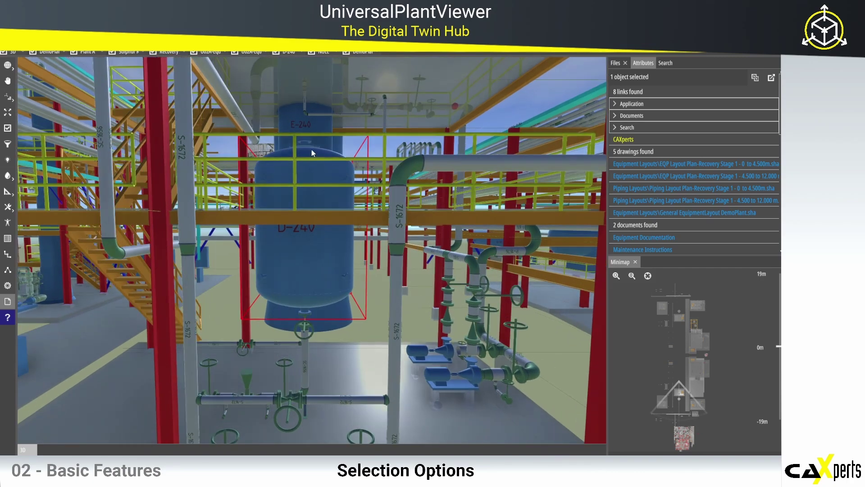
left_click(306, 142, "ctrl")
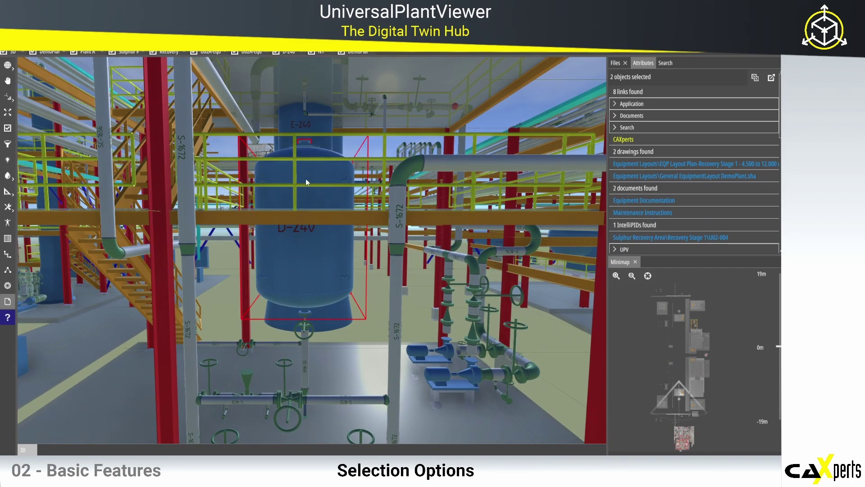
left_click(304, 310, "ctrl")
scroll(319, 266, "down", 5)
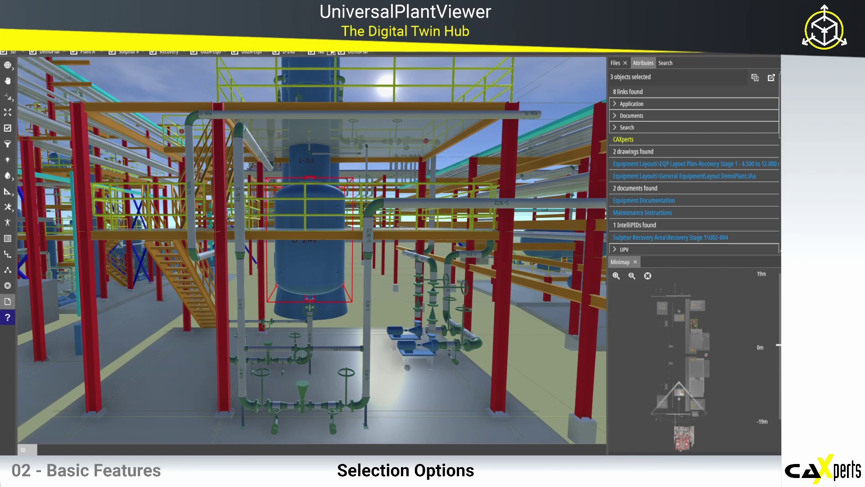
Step: Select the entire D-240 assembly through the model hierarchy and fit the view to it
left_click(289, 52)
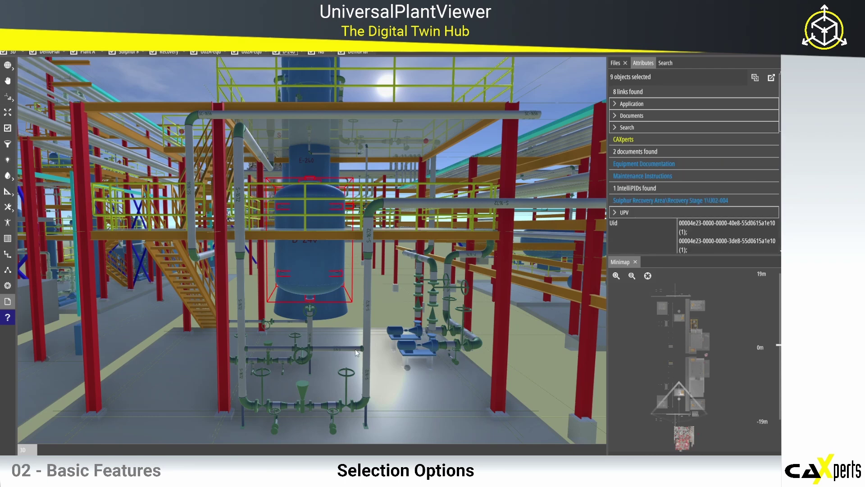
scroll(326, 306, "down", 5)
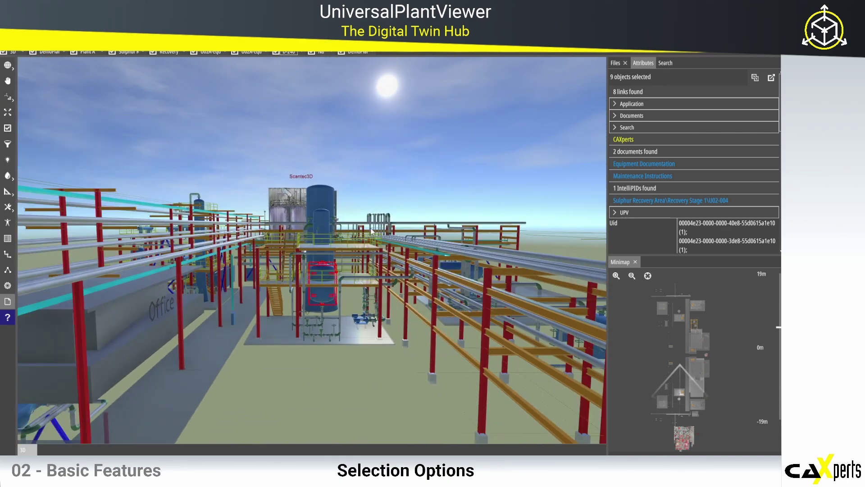
left_click(8, 112)
Step: Examine the combined attributes of the selected D-240 assembly, including its Construction State
mouse_move(441, 231)
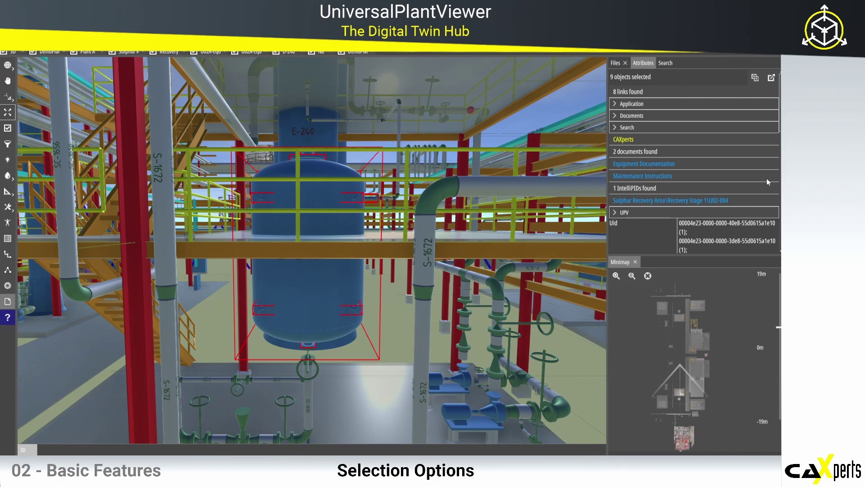
scroll(705, 165, "down", 3)
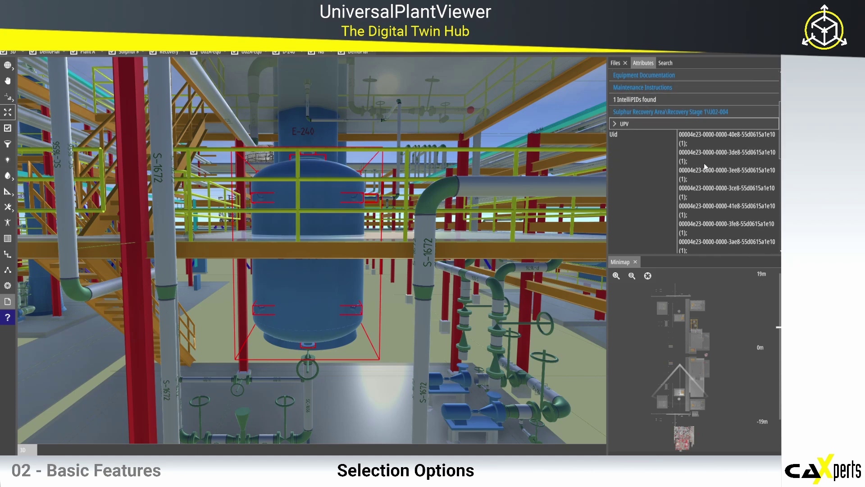
scroll(692, 110, "down", 10)
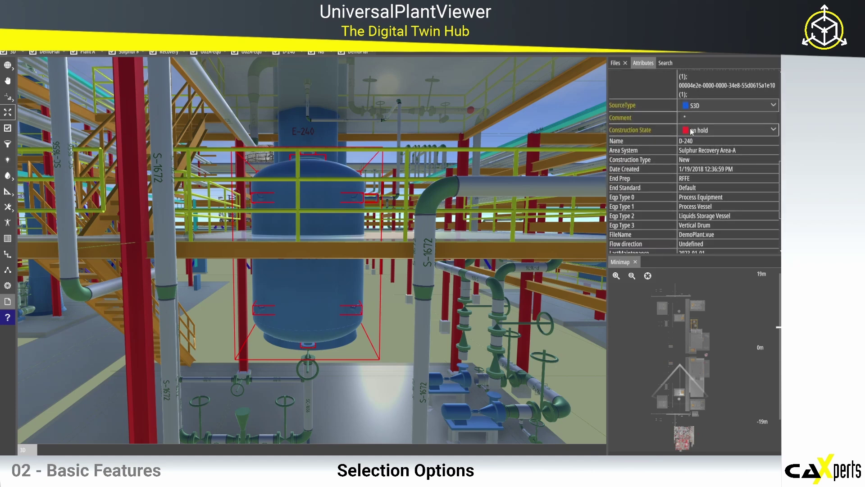
Step: Select all objects in the whole model that share the D-240 assembly's Task value Equipment, and view them across the plant
scroll(692, 131, "down", 1)
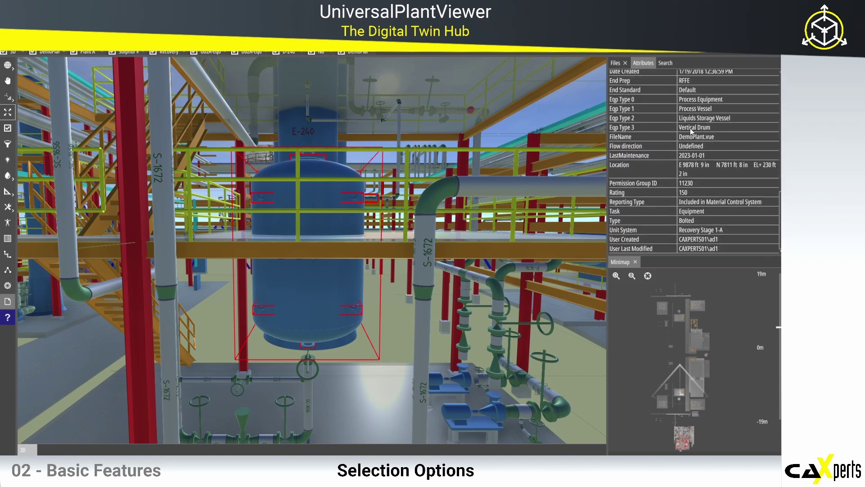
right_click(649, 211)
mouse_move(683, 277)
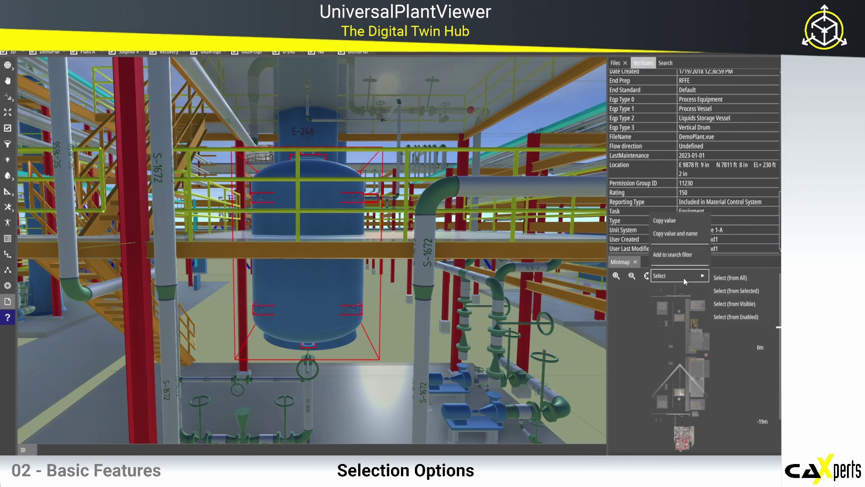
left_click(731, 279)
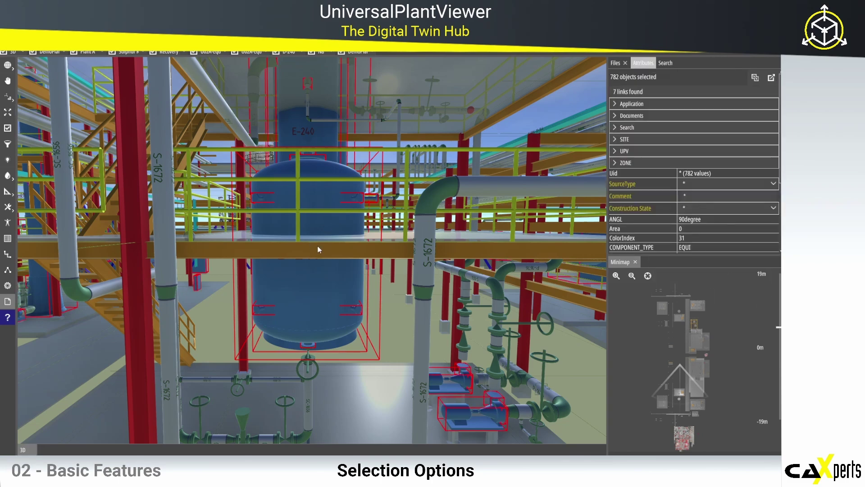
scroll(318, 249, "down", 6)
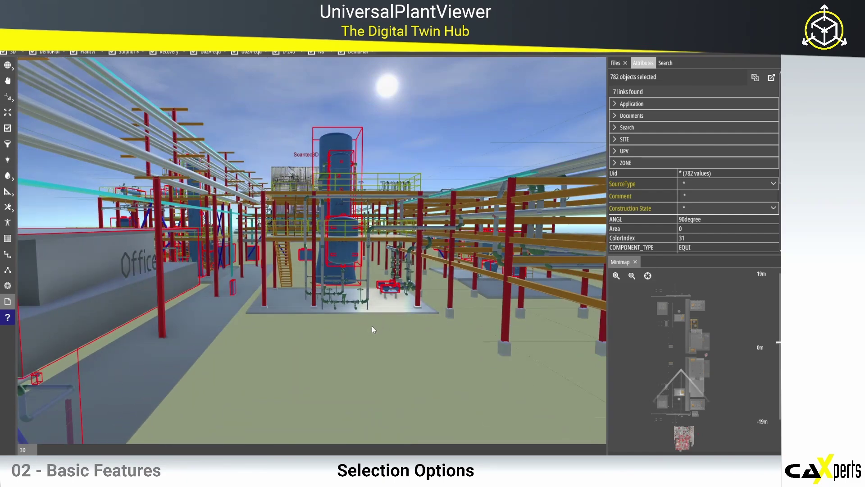
left_click_drag(372, 326, 372, 330)
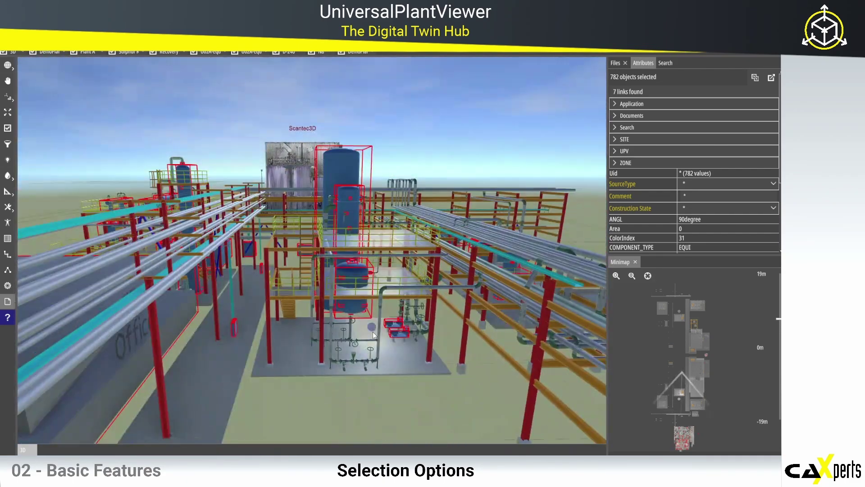
Step: Reset the camera to the model's start view and clear the current selection
left_click(8, 66)
left_click(106, 66)
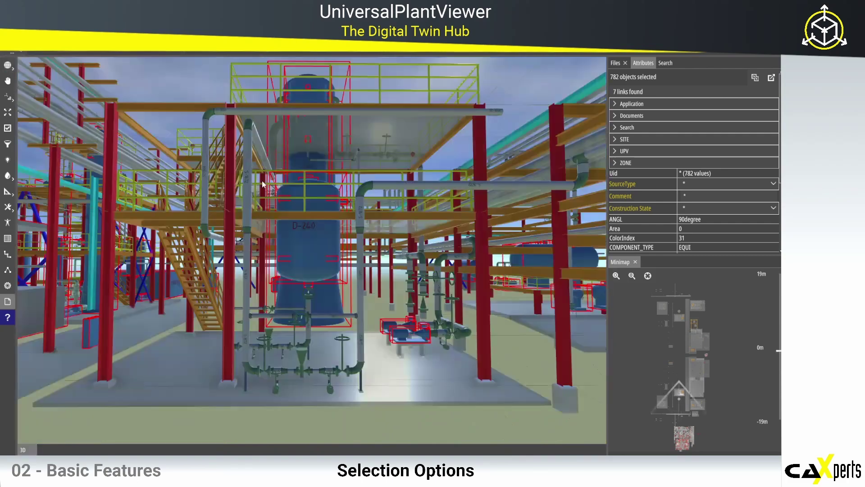
left_click(318, 417)
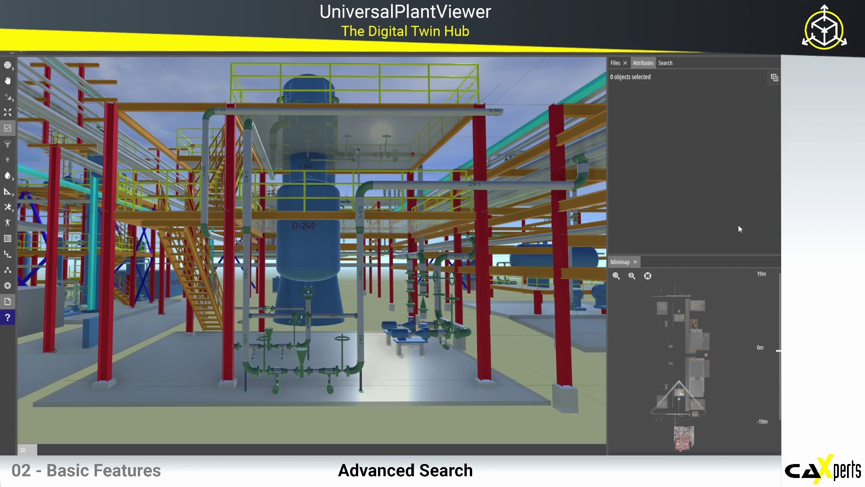
Step: Search the whole project for D-240 without limiting the searched attributes
left_click(665, 63)
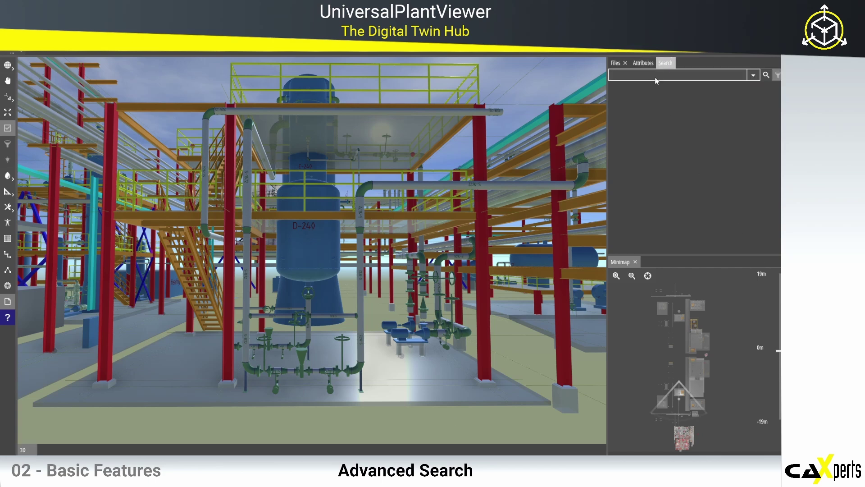
type("D-240")
key("Return")
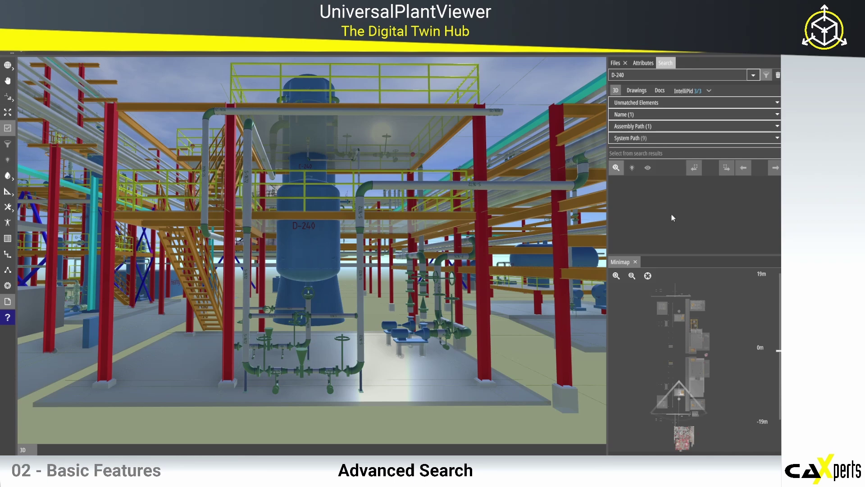
Step: Select pump P-102A beside the vessel and add its Name attribute to the search filter
left_click(641, 65)
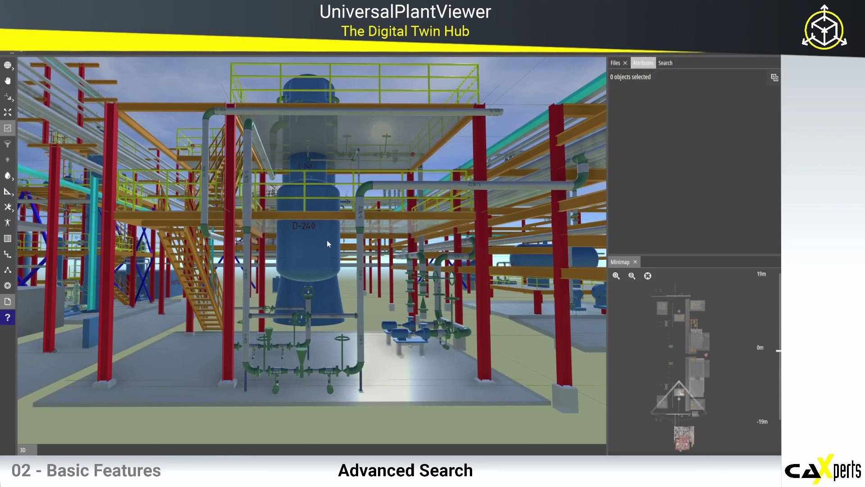
left_click(396, 335)
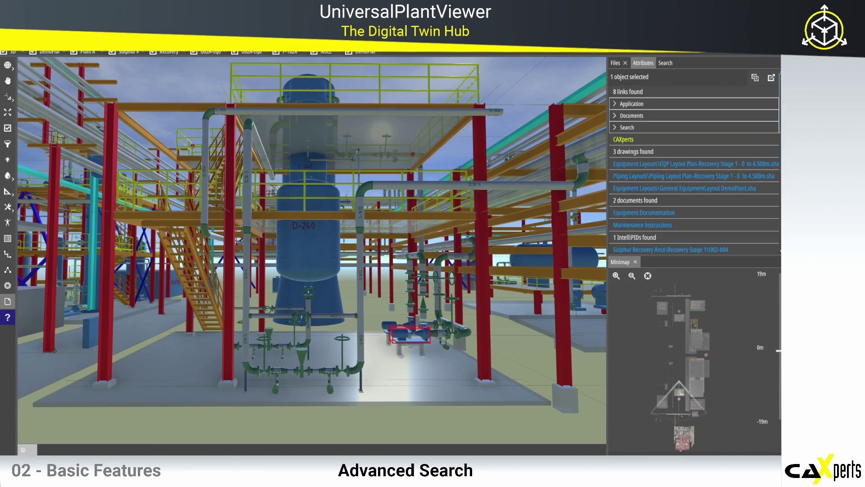
scroll(662, 191, "down", 5)
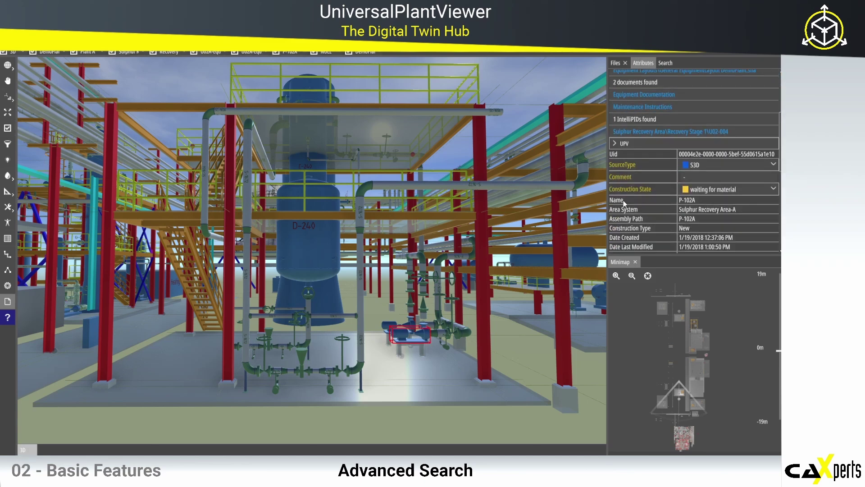
right_click(621, 199)
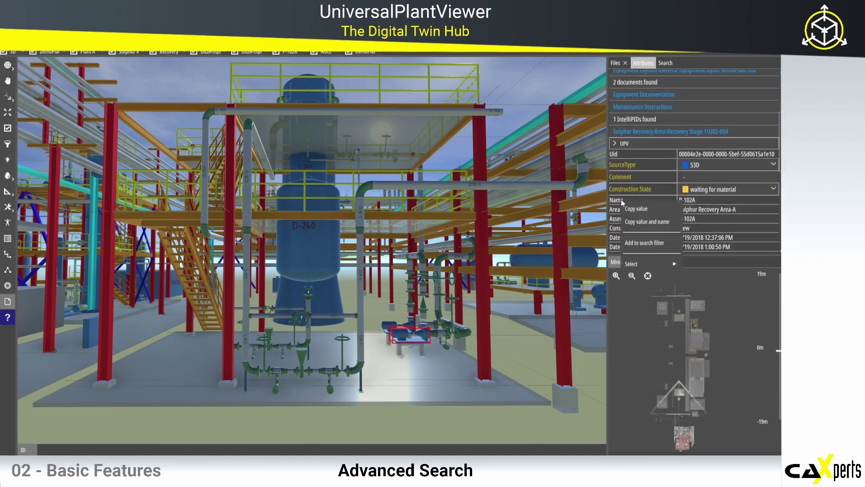
left_click(644, 244)
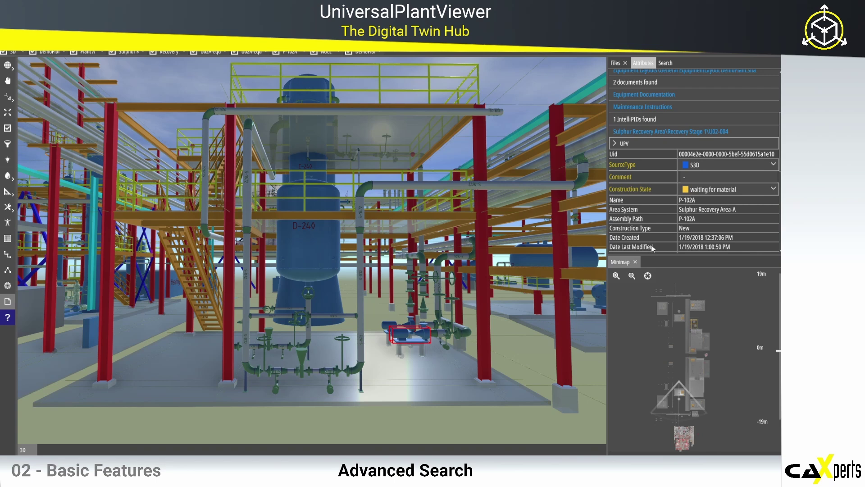
Step: Search for D-240 by the Name attribute only, and select and zoom to the match in the model
left_click(666, 63)
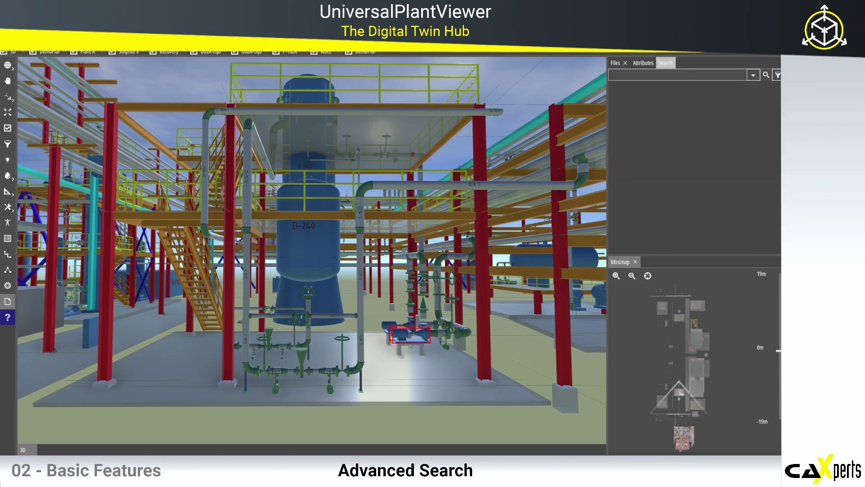
type("D-240")
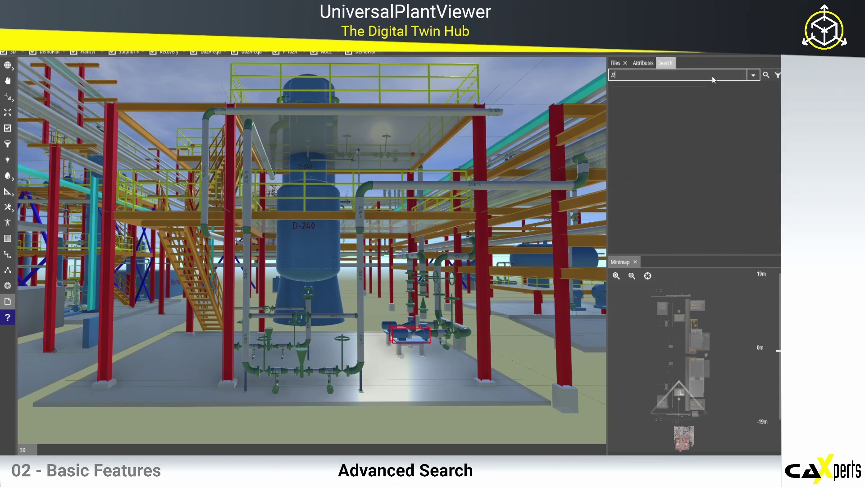
key("Return")
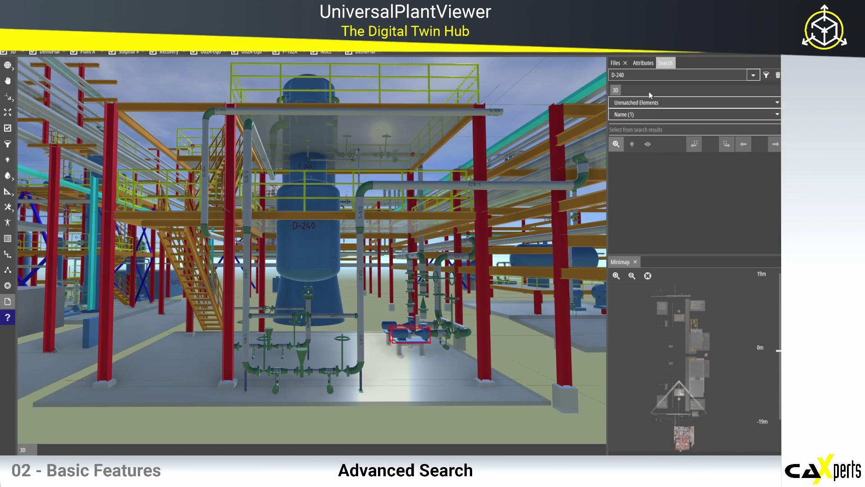
left_click(655, 114)
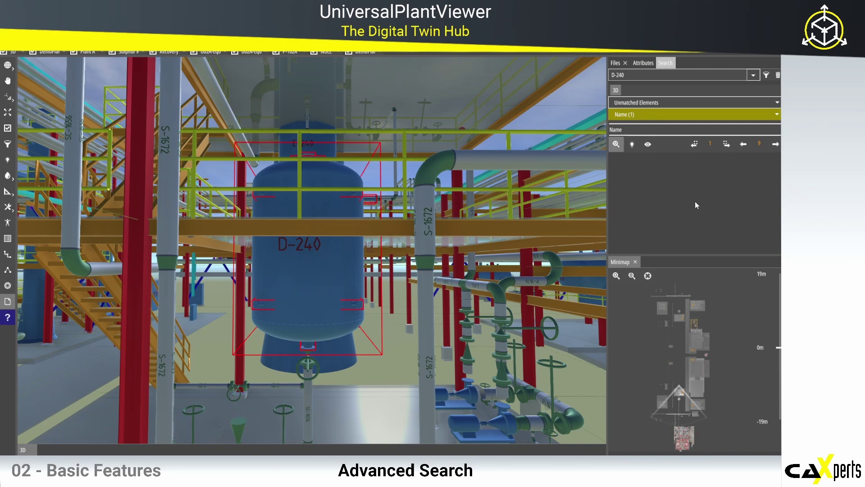
Step: Clear all attributes from the search limits
left_click(765, 75)
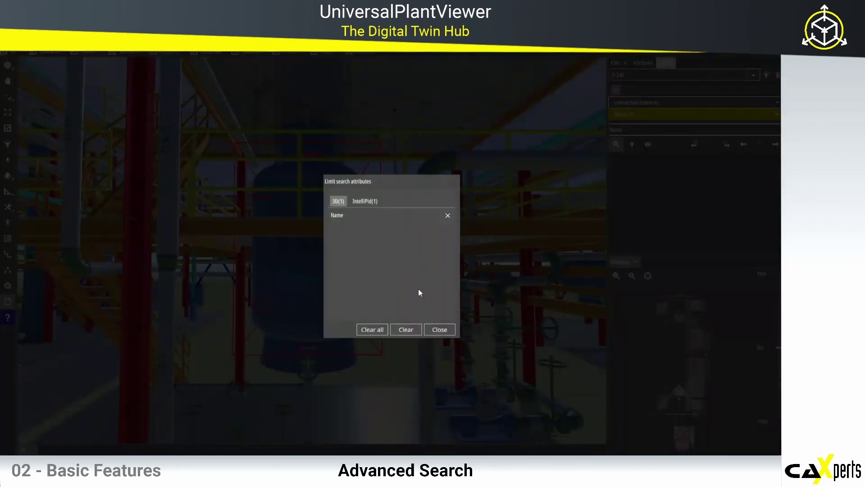
left_click(371, 329)
left_click(439, 329)
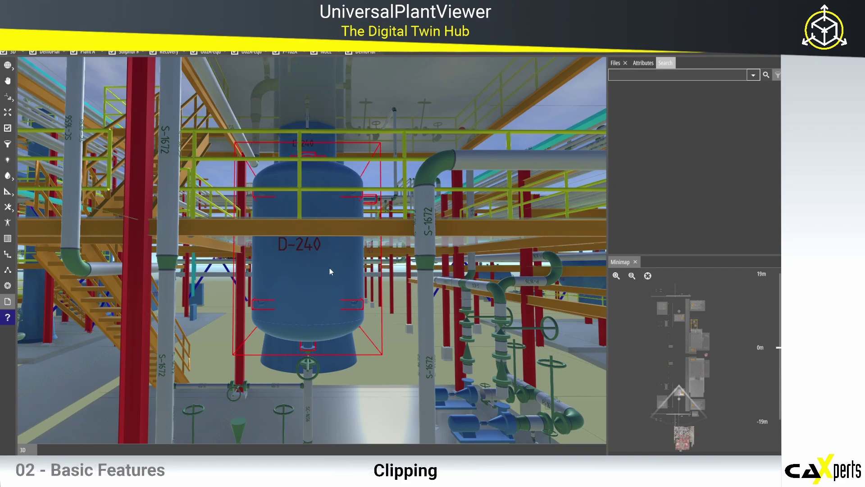
Step: Apply volume clipping around the selected D-240 vessel
scroll(330, 268, "down", 1)
middle_click_drag(393, 263, 393, 264)
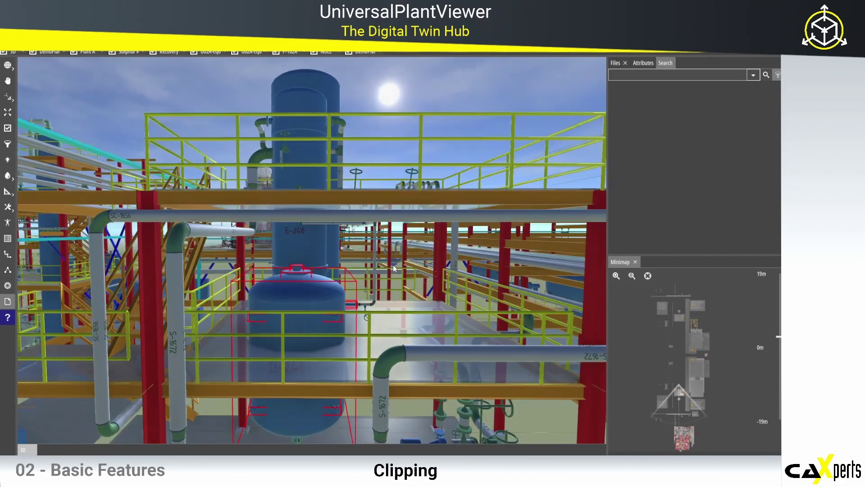
scroll(337, 304, "down", 3)
mouse_move(325, 295)
left_mouse_down()
mouse_move(362, 293)
mouse_move(313, 291)
mouse_move(326, 302)
mouse_move(324, 295)
left_mouse_up()
scroll(347, 294, "down", 3)
scroll(339, 288, "up", 2)
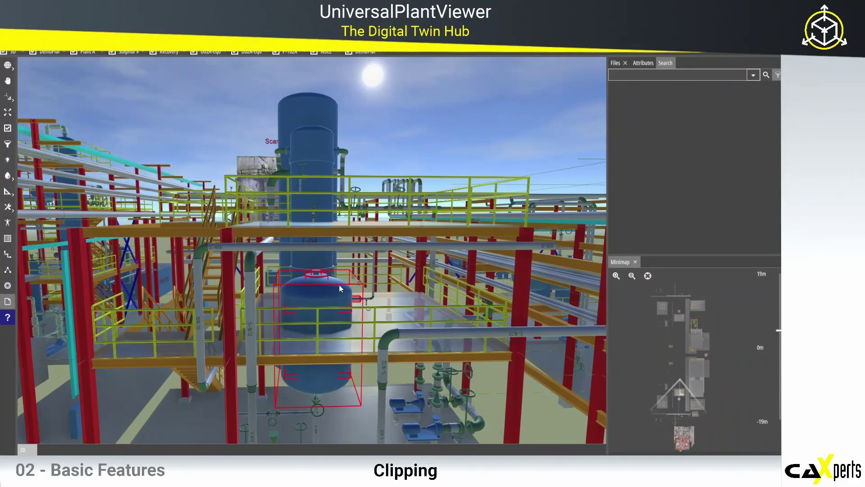
left_click(8, 97)
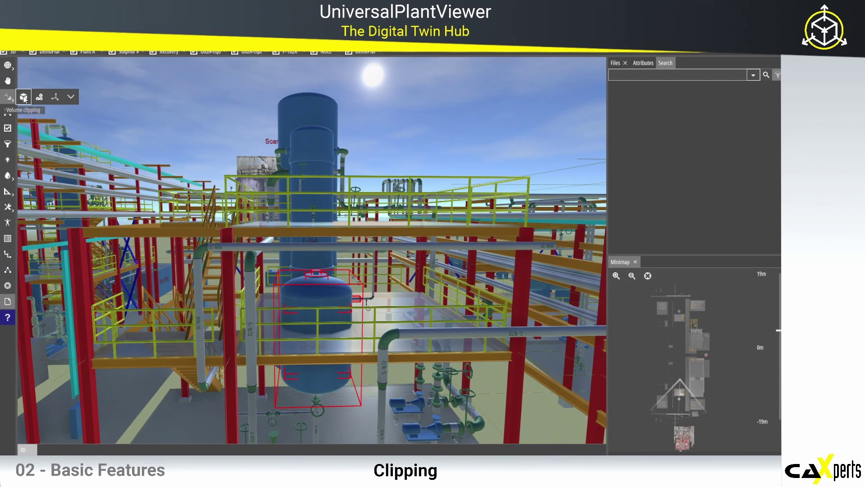
left_click(23, 97)
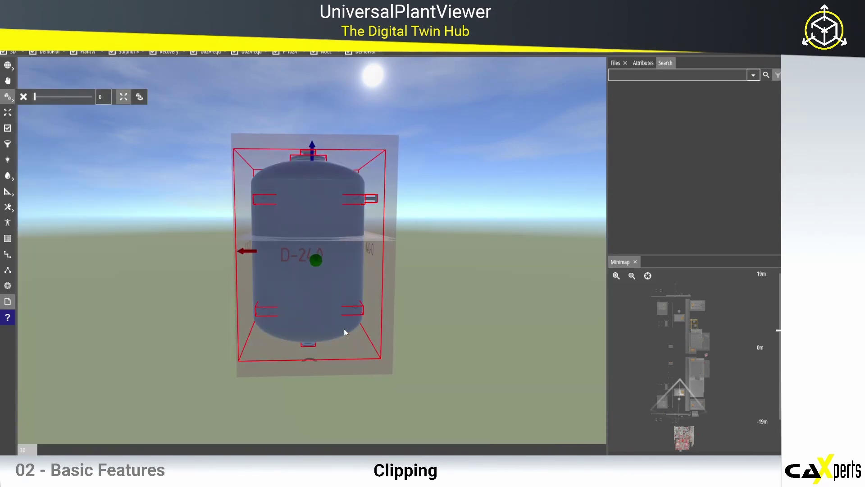
Step: Enlarge the clipping volume around D-240 sideways and upward to include the neighbouring stairs and upper platform
left_click_drag(235, 307, 261, 312)
left_click_drag(200, 291, 206, 290)
scroll(212, 286, "down", 1)
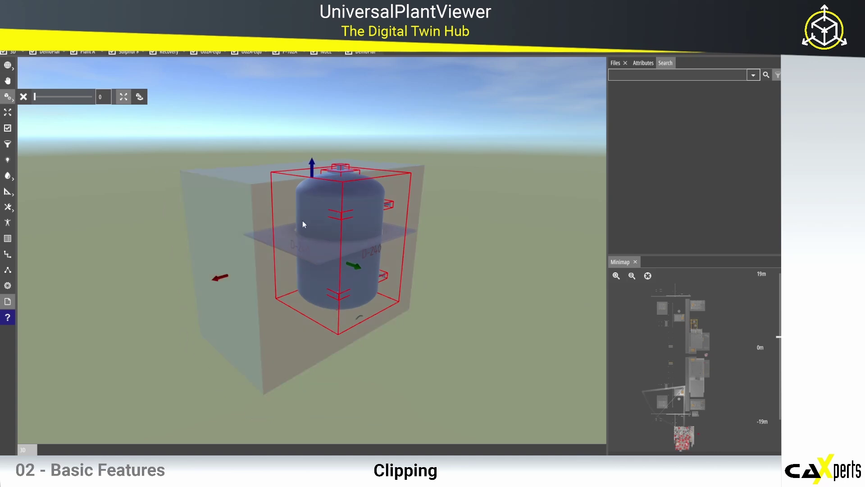
left_click_drag(264, 175, 277, 90)
scroll(277, 90, "down", 3)
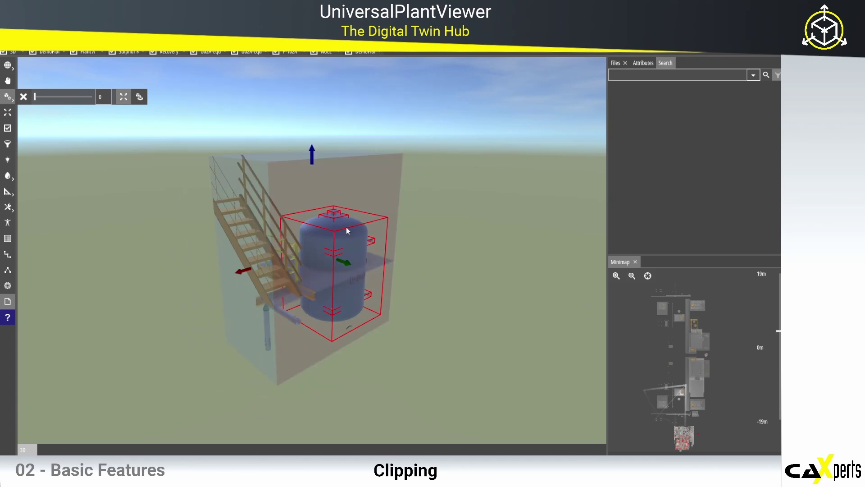
left_click_drag(346, 227, 419, 222)
scroll(419, 222, "down", 1)
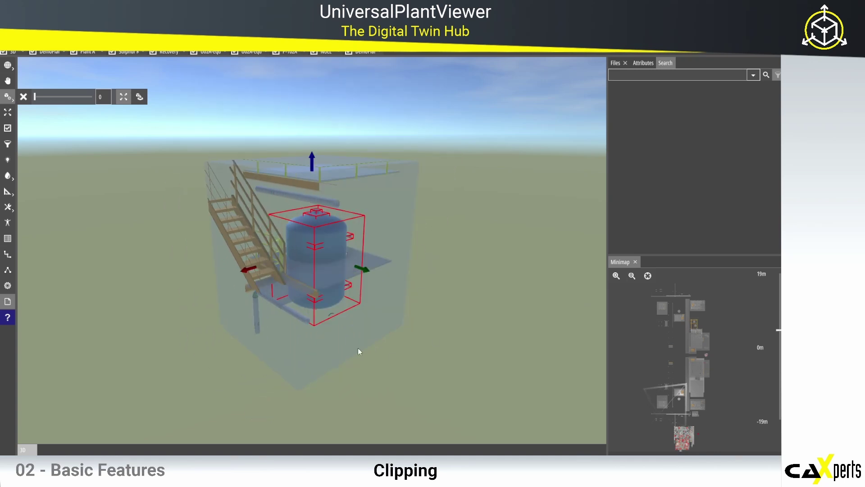
Step: View the clipped D-240 section from other sides without the clipping box, and turn volume clipping off
mouse_move(35, 97)
left_mouse_down()
mouse_move(74, 98)
mouse_move(35, 97)
left_mouse_up()
left_click(23, 97)
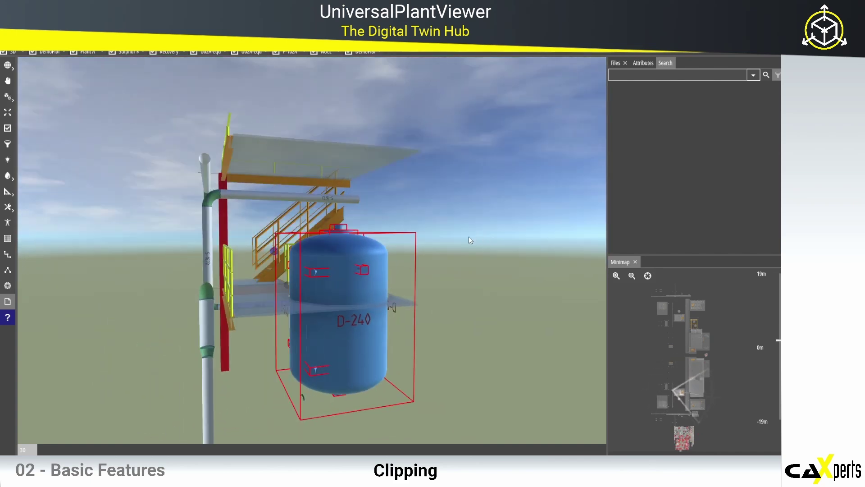
left_click_drag(471, 240, 334, 242)
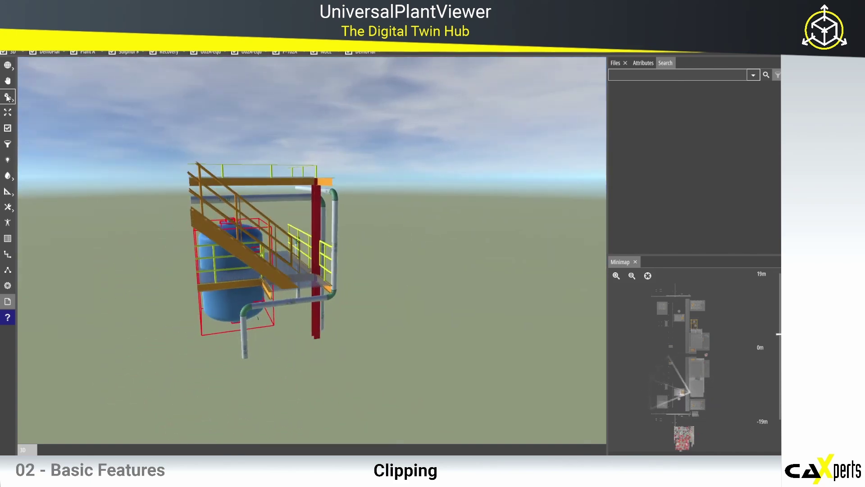
left_click(7, 96)
left_click(23, 97)
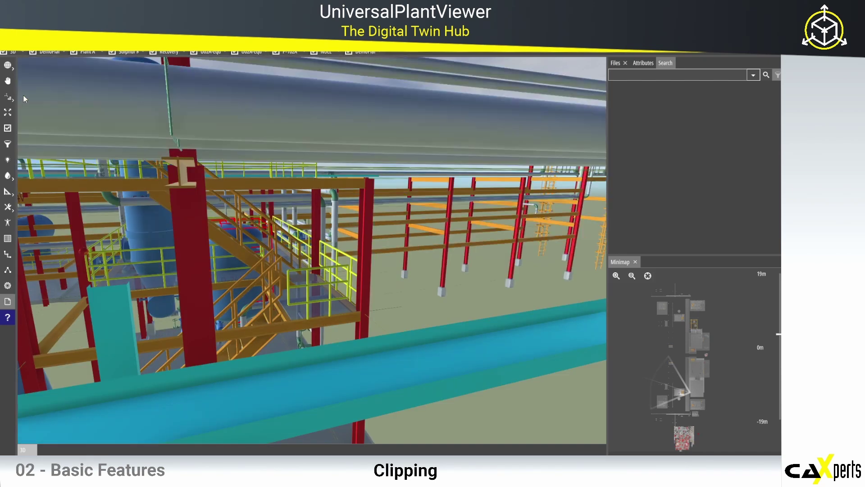
Step: Review the predefined clipping areas, such as Recovery Stage 1-A and Injection Package 2-B, without applying one
left_click(8, 97)
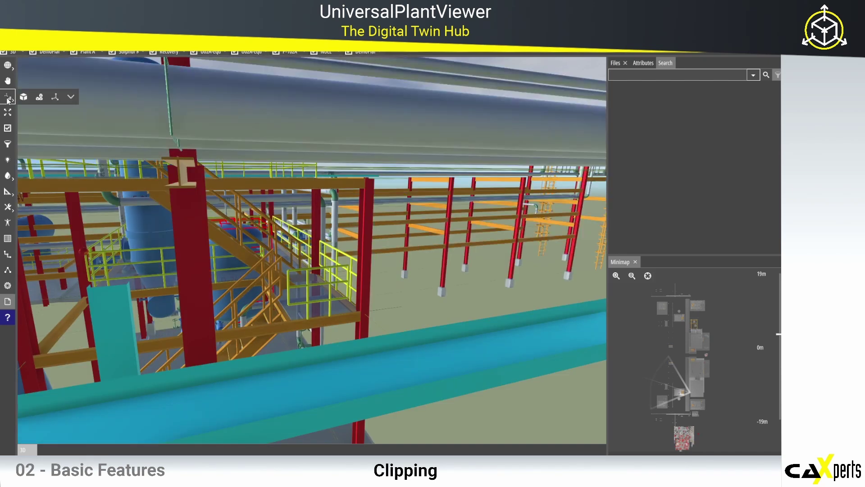
left_click(74, 98)
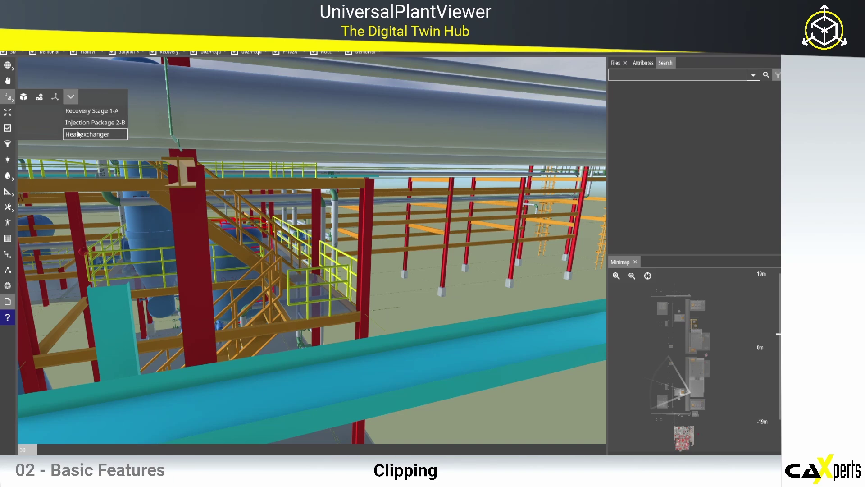
left_click(71, 97)
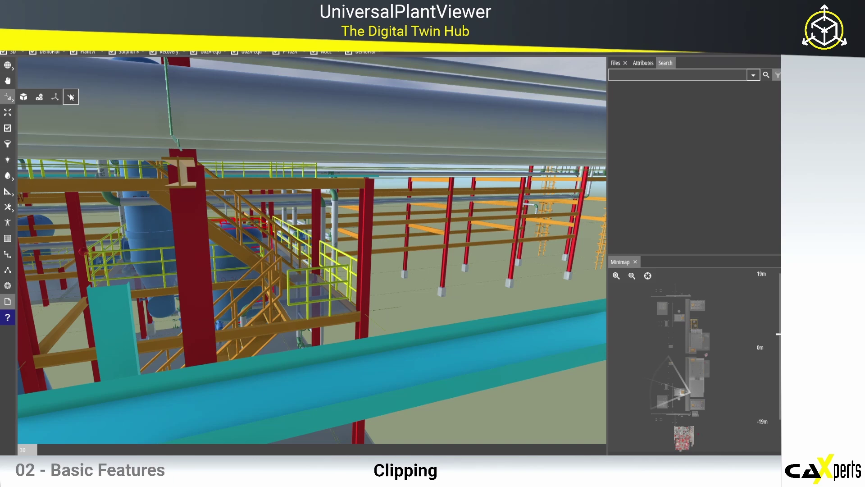
left_click(7, 98)
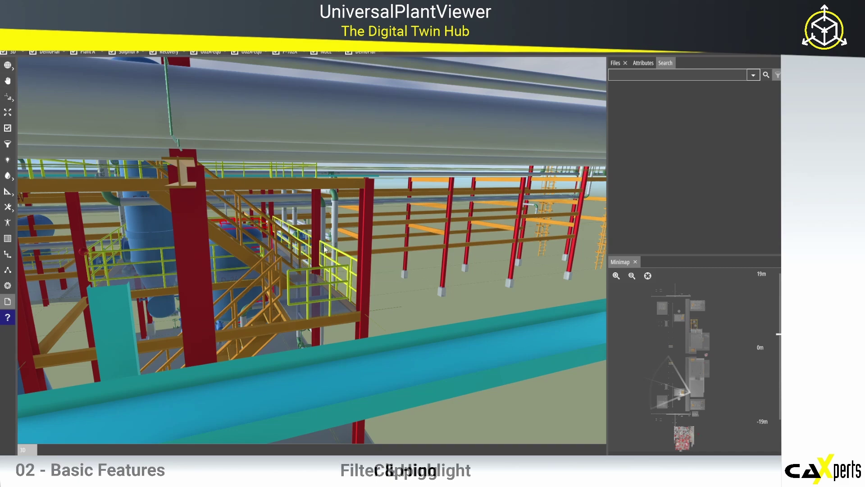
Step: Hide the selected D-240 vessel and show it again, repeating this once more
left_click_drag(367, 279, 308, 277)
scroll(307, 277, "up", 3)
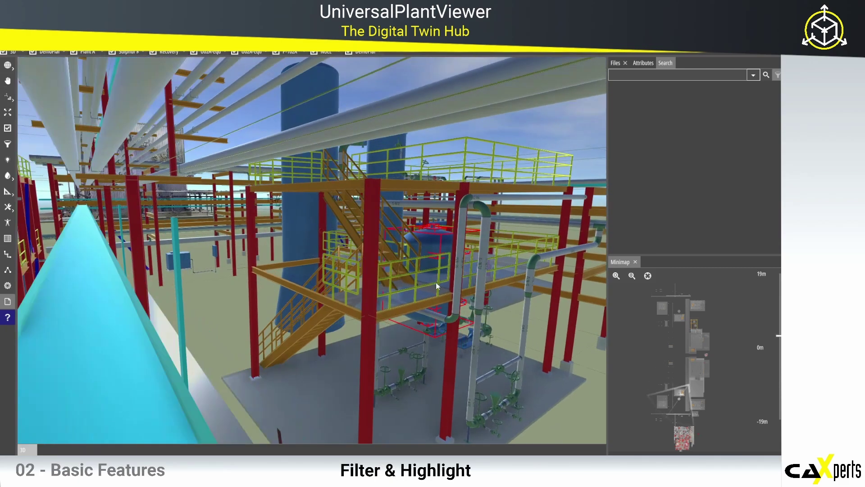
left_click_drag(434, 283, 257, 301)
scroll(294, 287, "up", 3)
scroll(293, 287, "up", 2)
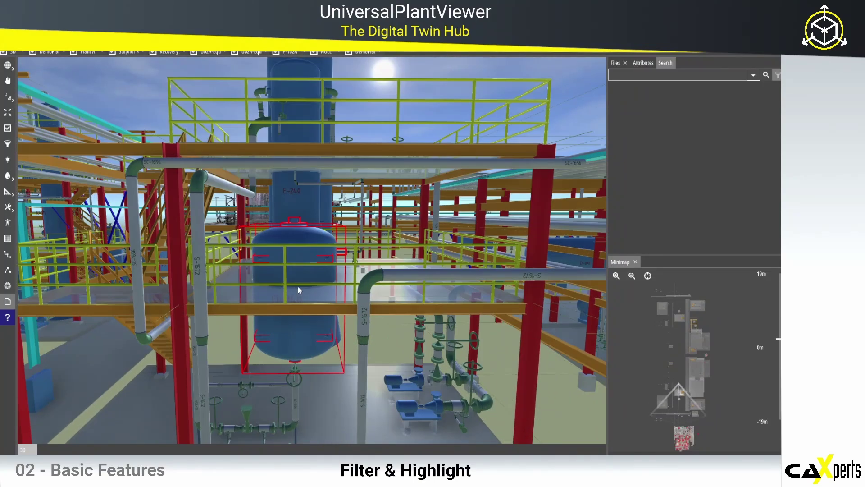
left_click(8, 128)
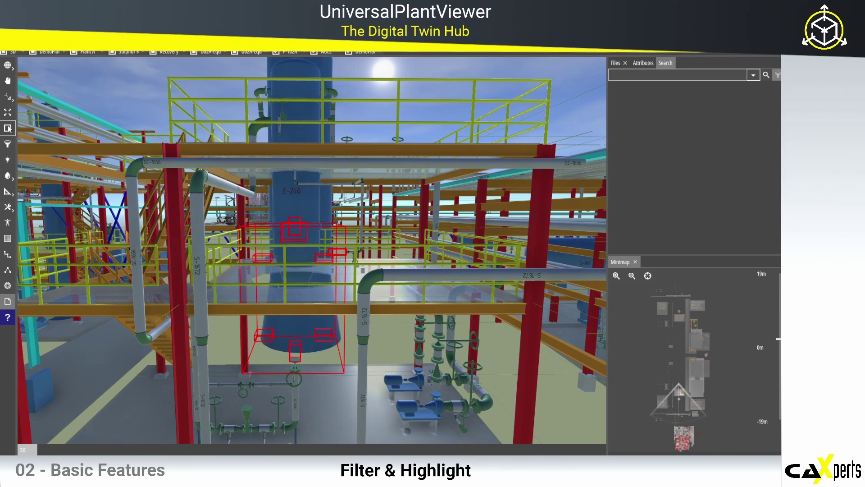
left_click(8, 128)
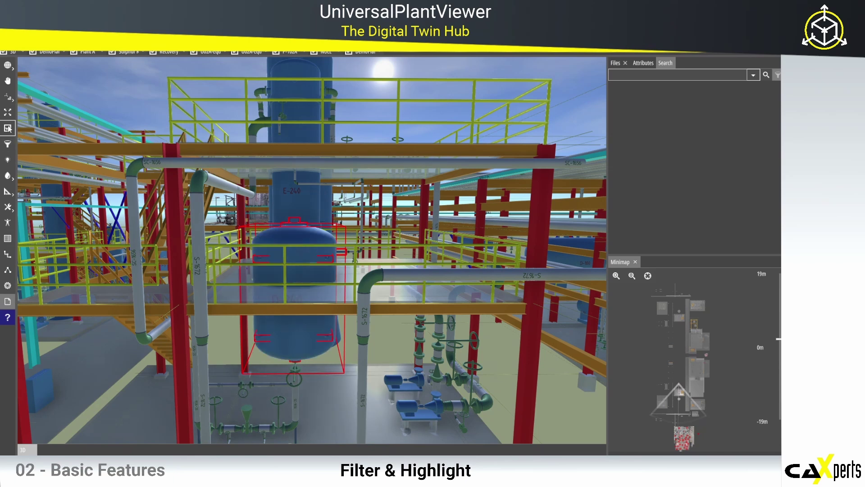
left_click(9, 128)
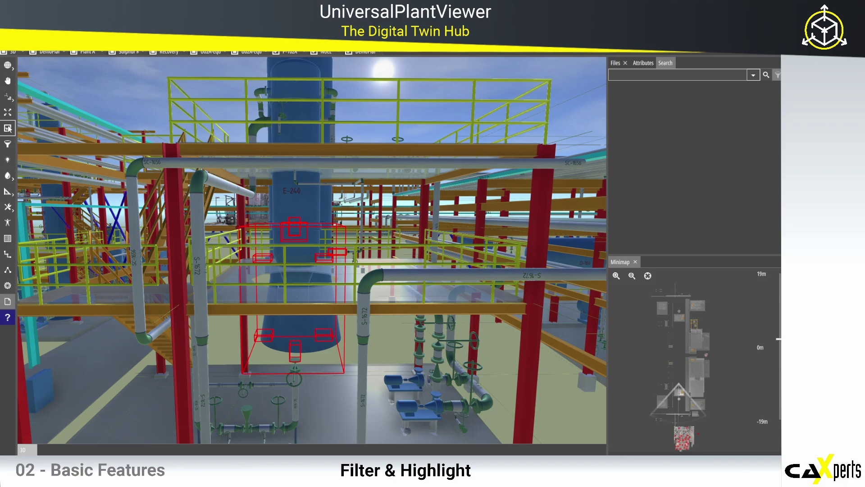
left_click(8, 128)
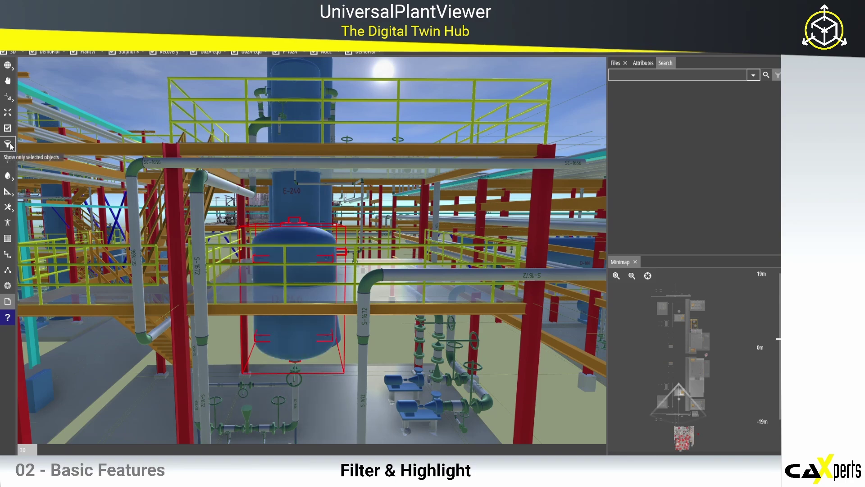
Step: Filter the model to show only the selected D-240 vessel and view it from another angle
left_click(9, 144)
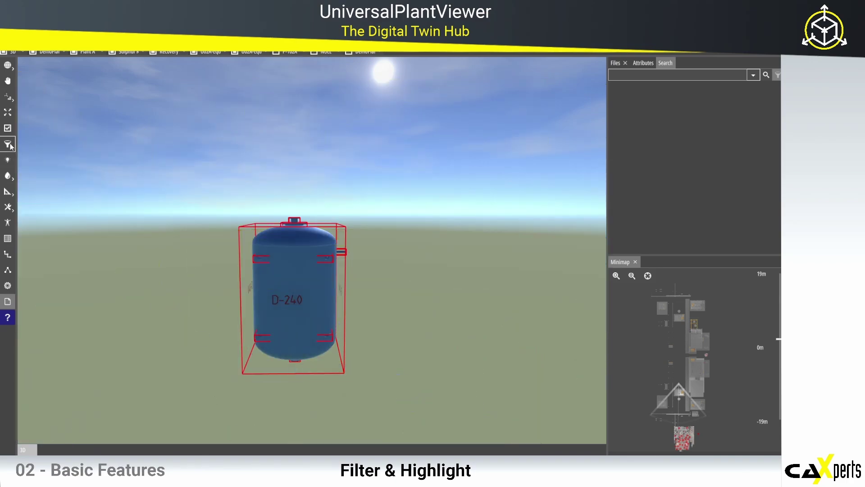
left_click_drag(401, 296, 383, 295)
scroll(344, 243, "up", 1)
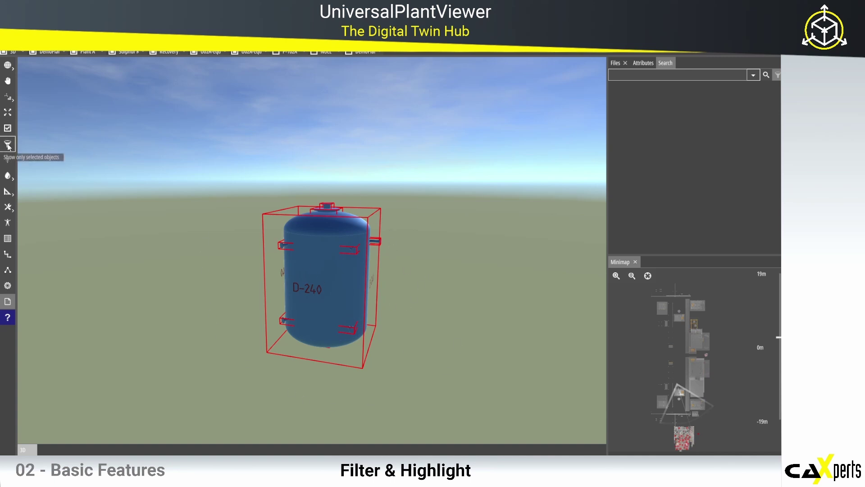
Step: Replace the filter with highlighting of D-240, view the vessel within the transparent plant, and turn highlighting off
left_click(8, 161)
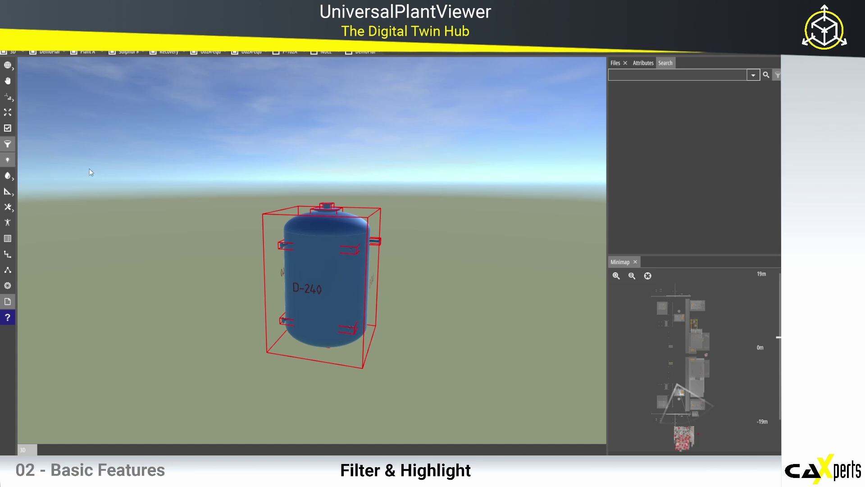
left_click(9, 143)
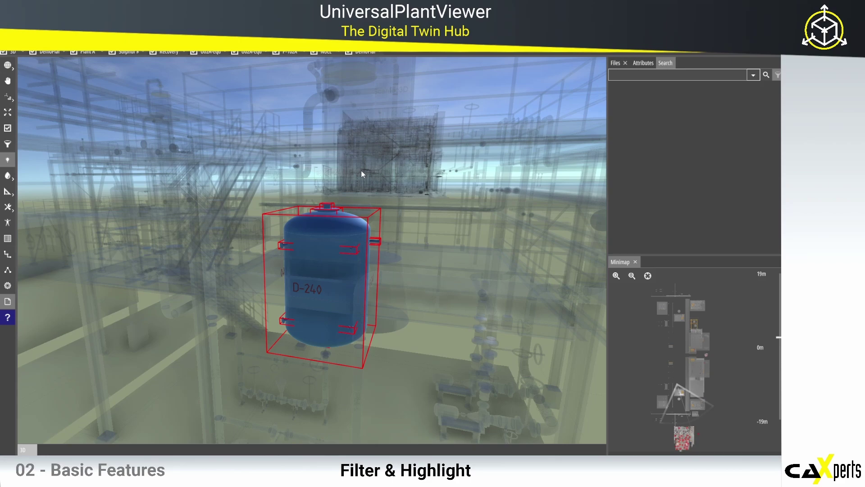
middle_click_drag(287, 178, 432, 214)
middle_click_drag(423, 309, 427, 243)
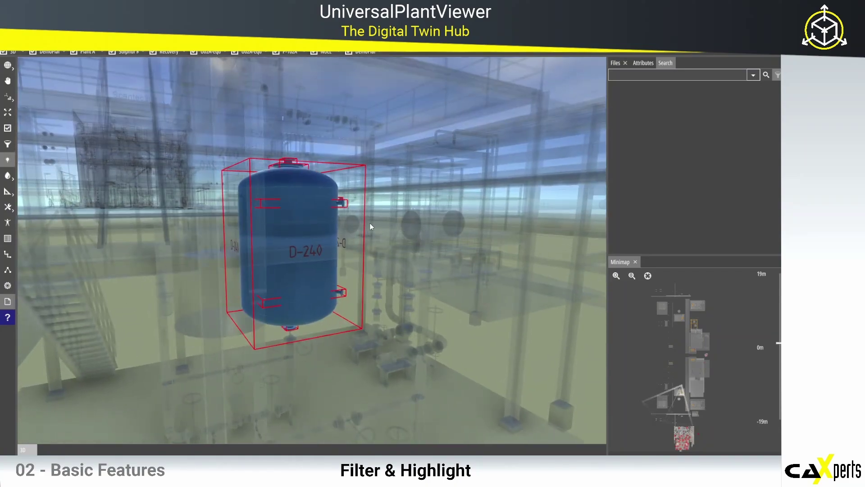
left_click(7, 160)
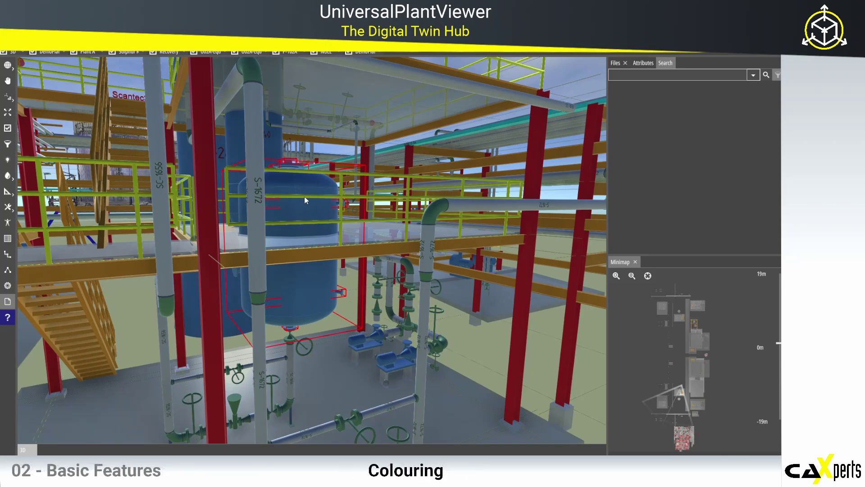
Step: Apply the color_system display style to the plant model
scroll(306, 200, "down", 4)
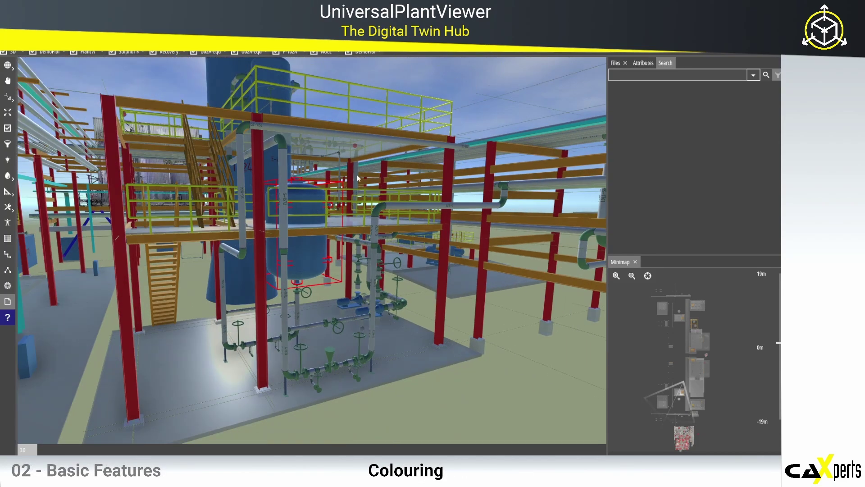
scroll(325, 139, "down", 5)
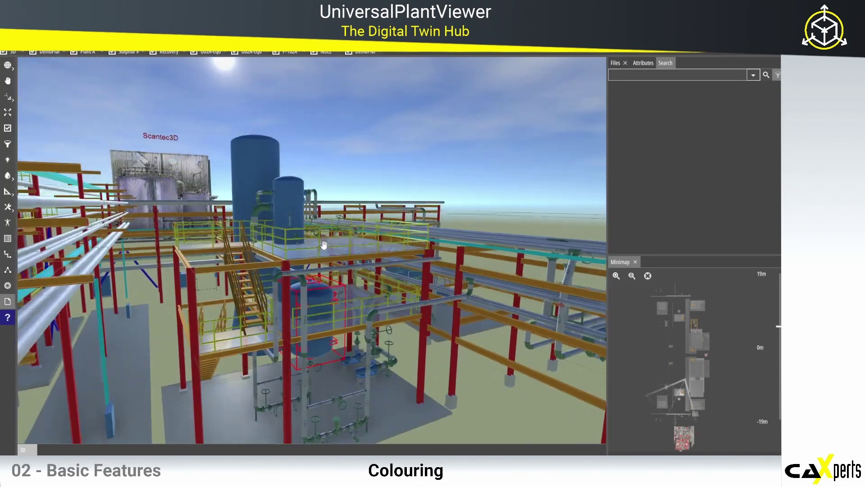
scroll(320, 147, "down", 5)
left_click_drag(338, 265, 334, 283)
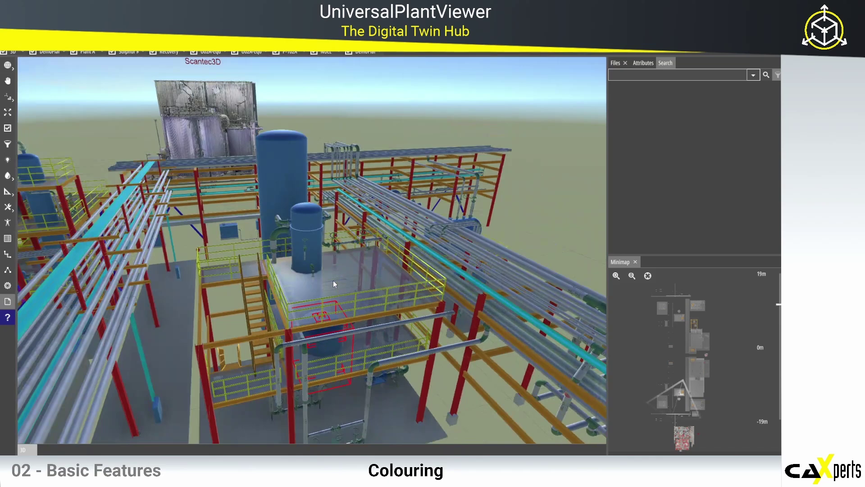
mouse_move(333, 282)
left_click(613, 63)
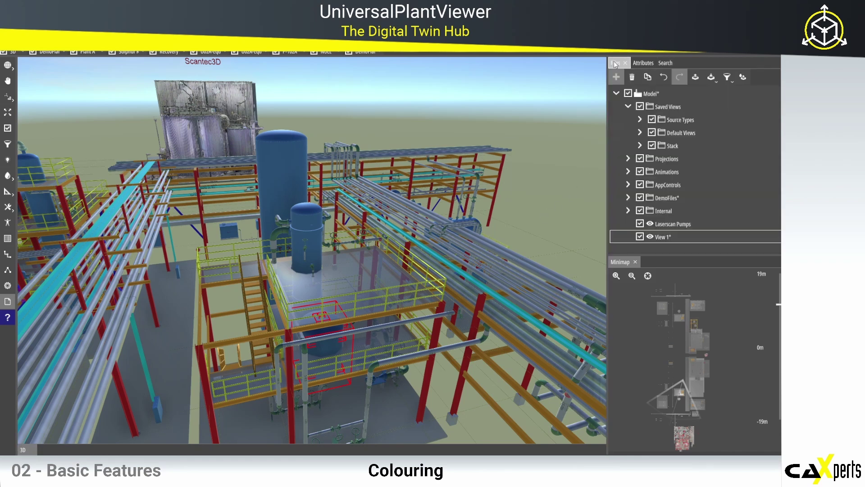
left_click(743, 77)
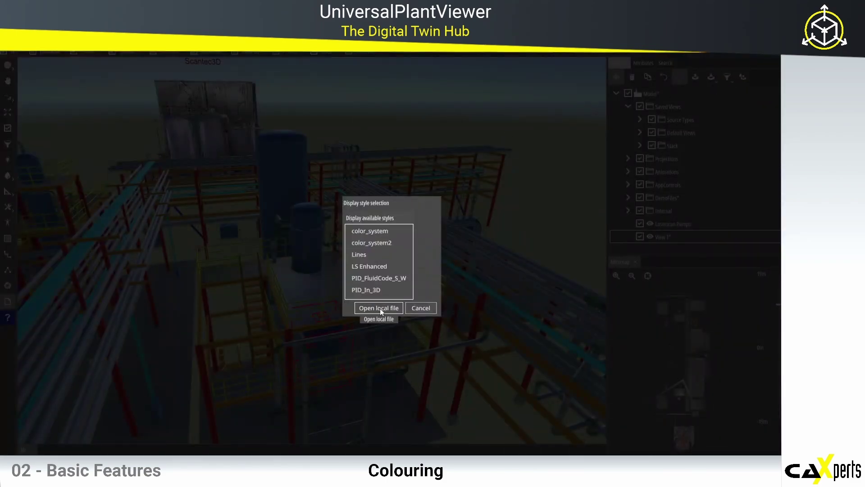
left_click(381, 231)
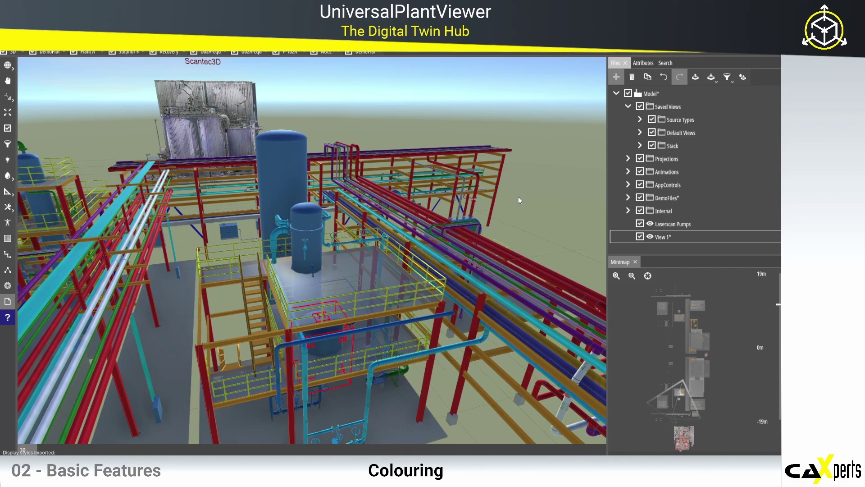
Step: Colour the selected D-240 vessel red
left_click_drag(308, 304, 321, 301)
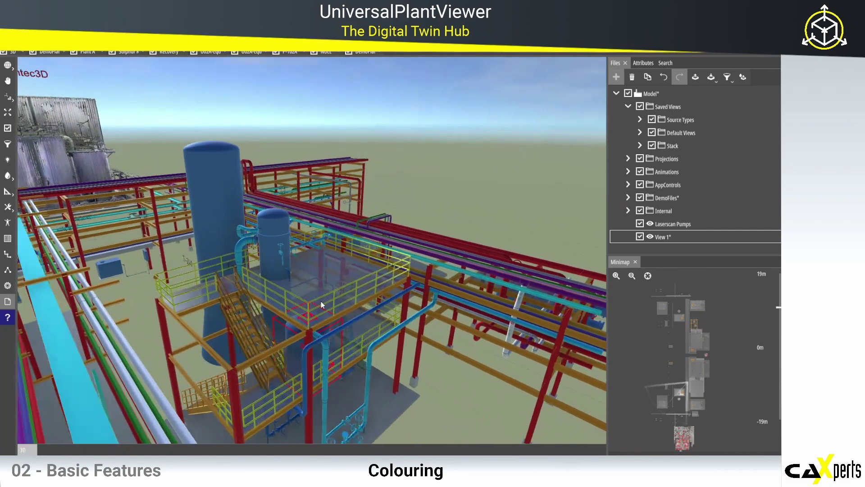
left_click(7, 176)
left_click(23, 191)
left_click(295, 343)
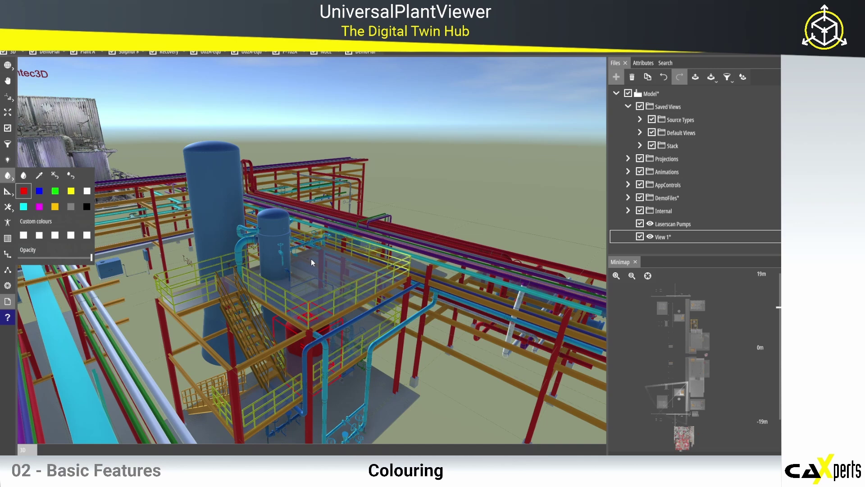
Step: Colour the smaller column on the upper platform green and the tall column T-240 behind it blue
key("Escape")
left_click(271, 227)
left_click(55, 190)
left_click(203, 173)
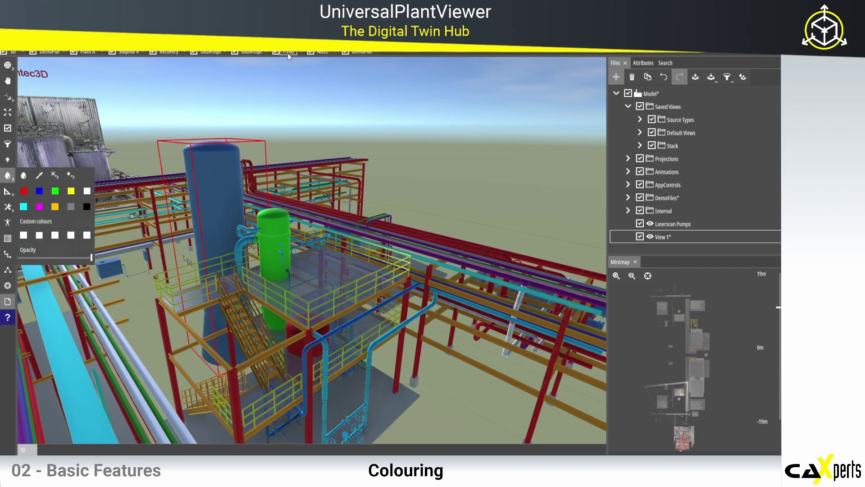
left_click(39, 191)
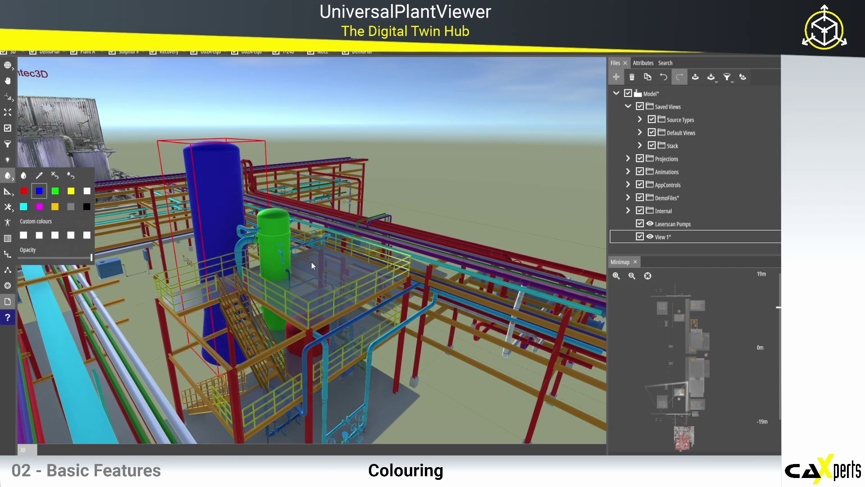
left_click_drag(108, 219, 160, 224)
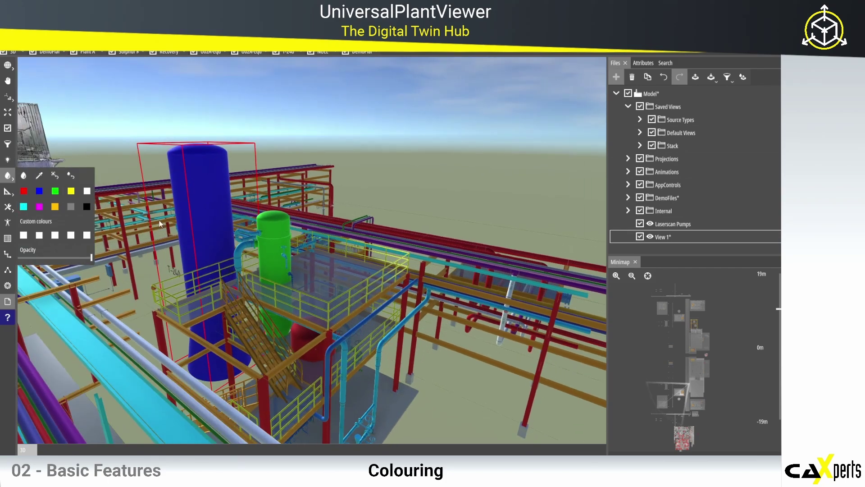
left_click(9, 176)
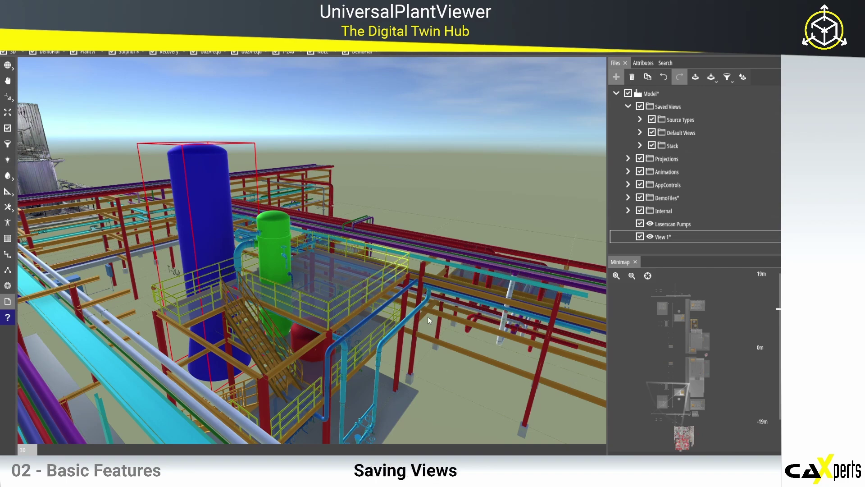
Step: Save the current display as a new view under Model, keeping all affected areas included
scroll(418, 342, "down", 3)
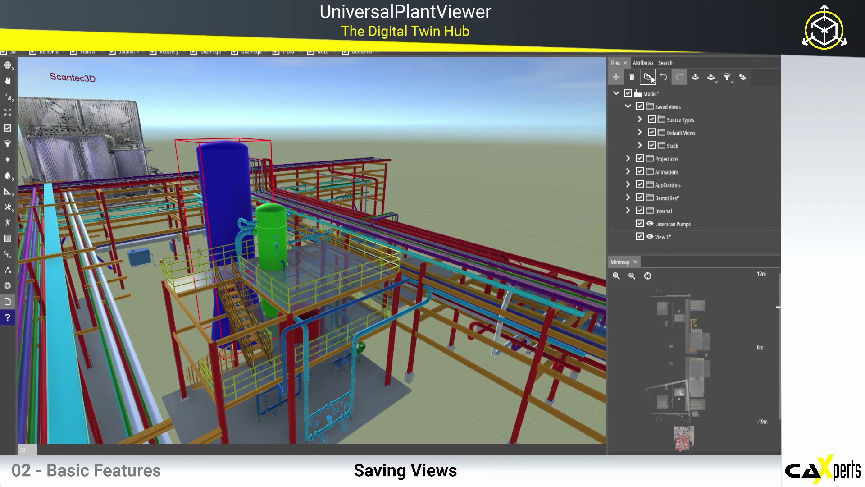
left_click(652, 93)
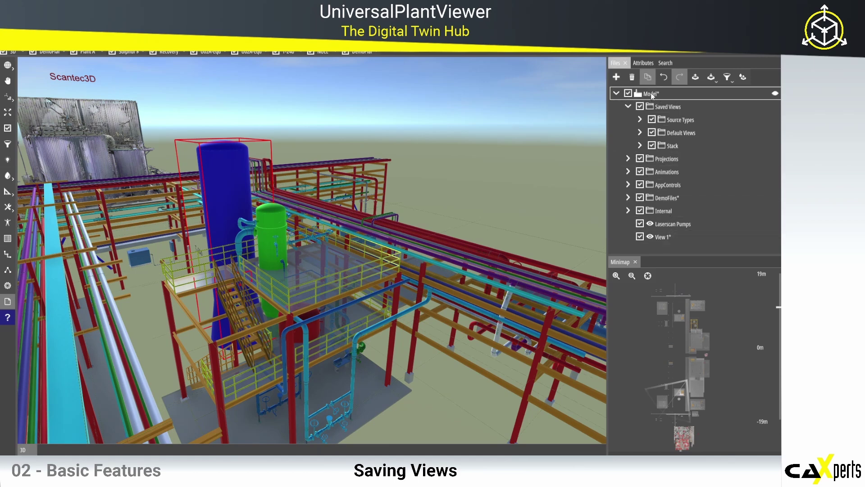
left_click(616, 77)
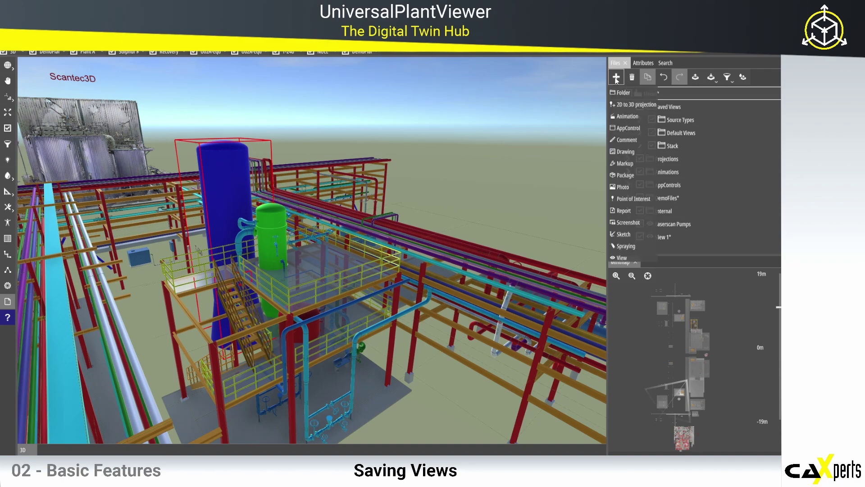
left_click(618, 256)
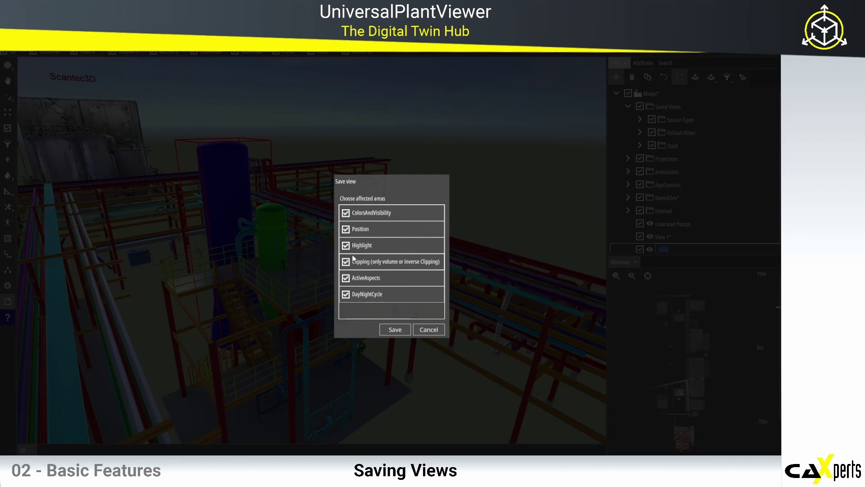
left_click(396, 330)
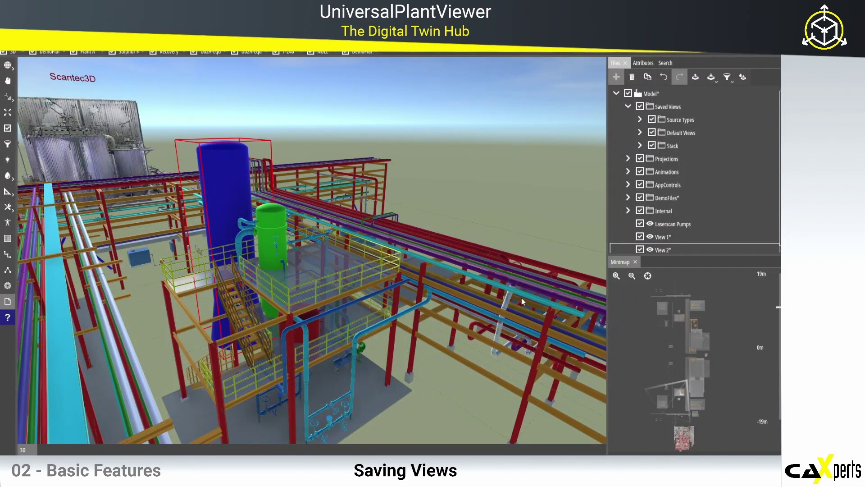
Step: Reset all object colours, then select and highlight the tall column in the distant part of the plant
left_click(8, 176)
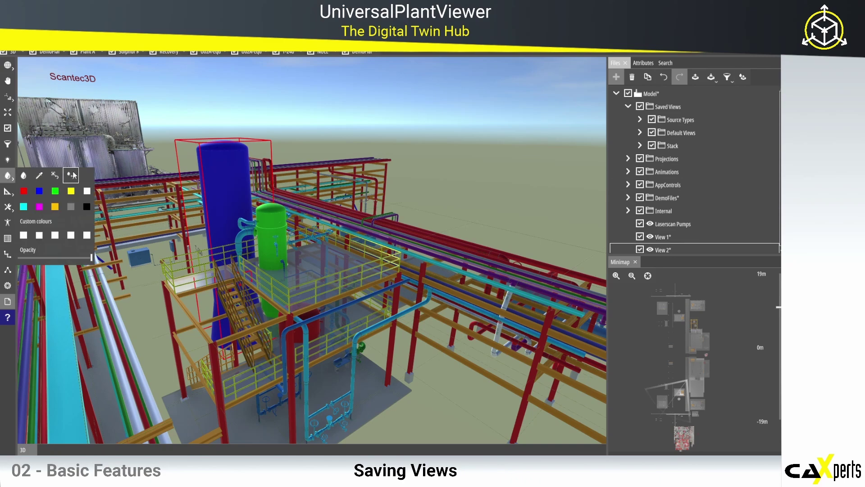
left_click(70, 175)
left_click_drag(378, 310, 648, 226)
left_click(553, 171)
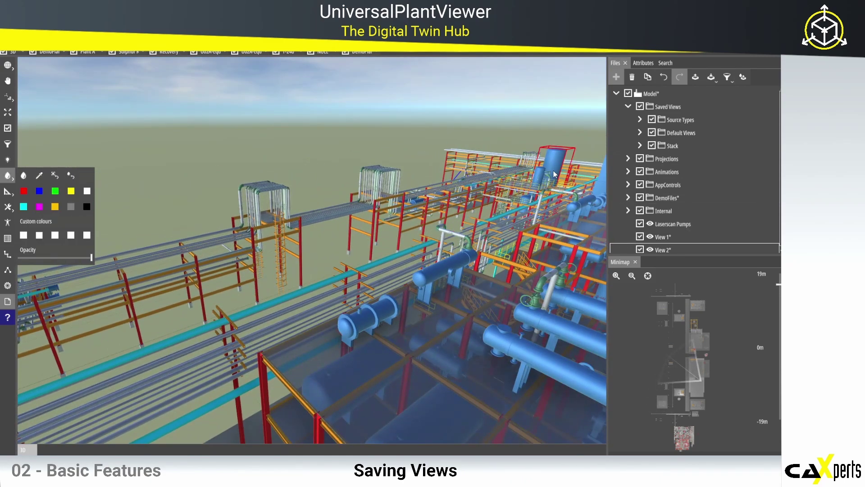
left_click(8, 160)
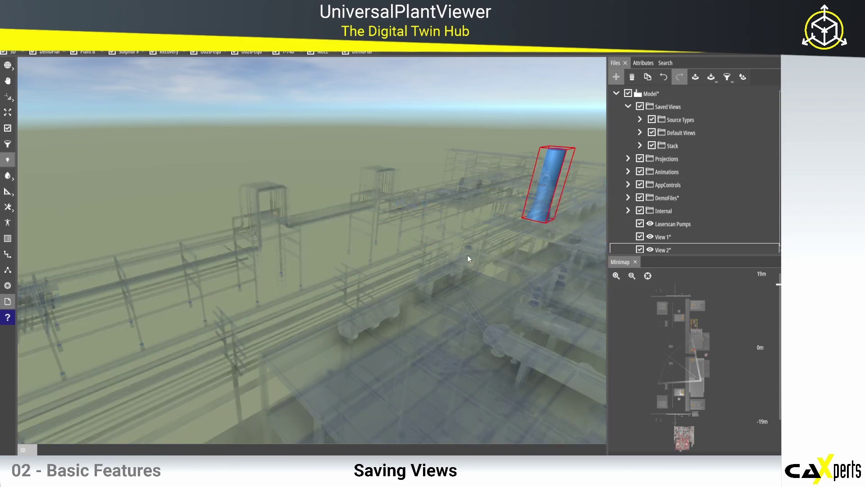
Step: Restore the saved View 2, then reset the viewer to its original display
mouse_move(761, 250)
left_click(760, 249)
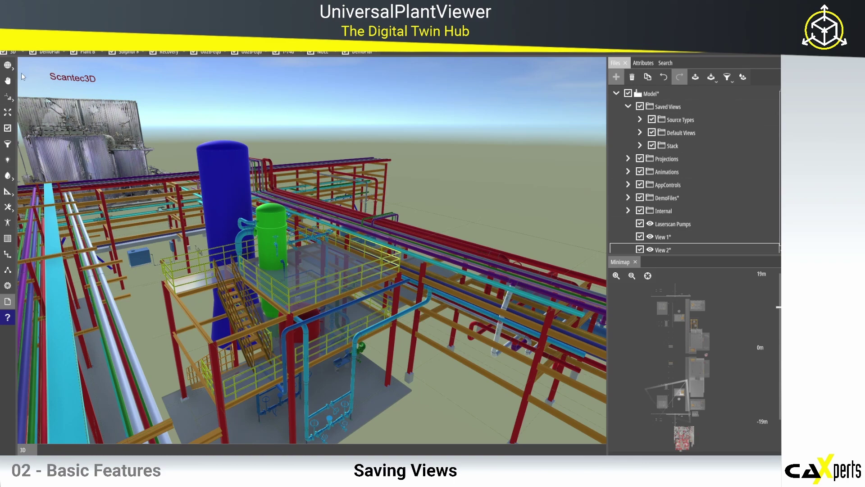
left_click(8, 65)
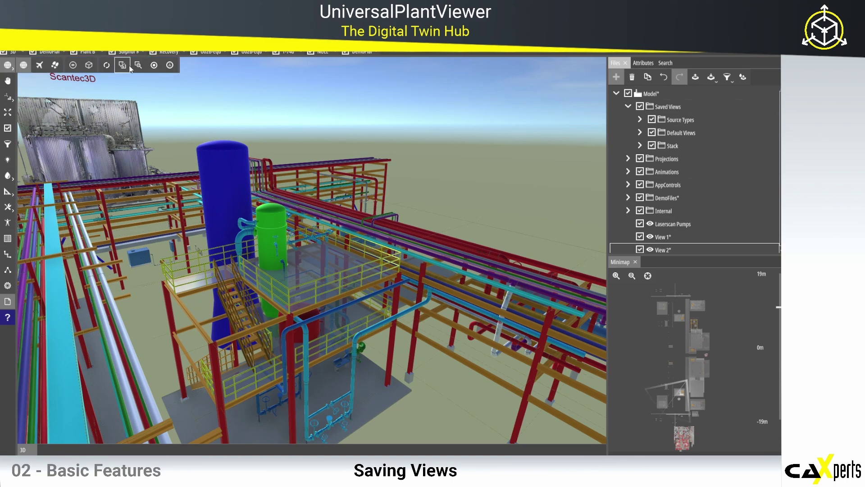
left_click(107, 67)
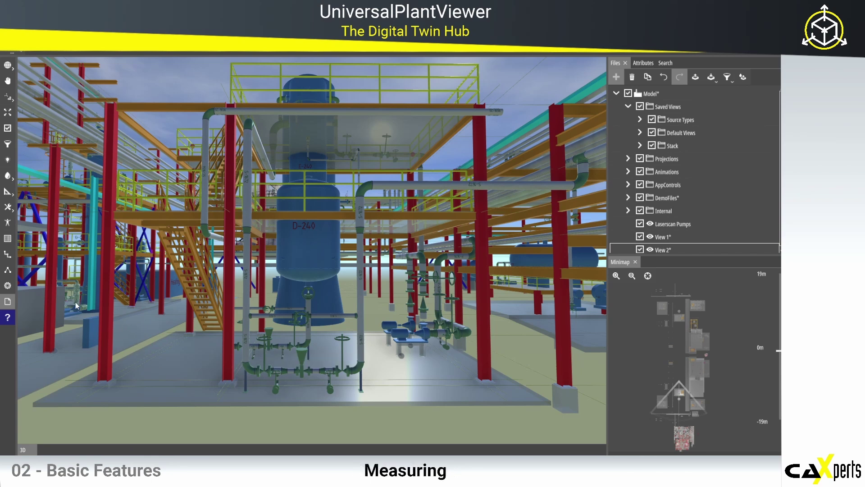
Step: Place a coordinate marker on vessel D-240, reposition it on the vessel shell, and delete it
left_click(6, 192)
left_click(56, 193)
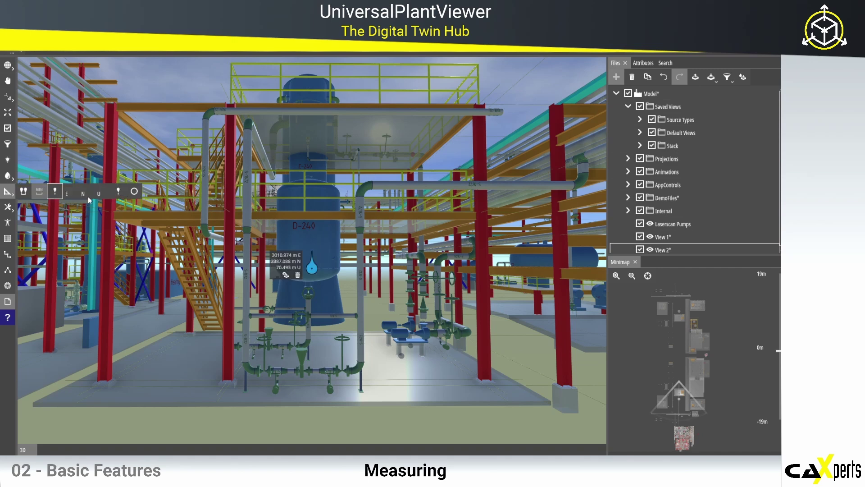
left_click(310, 277)
left_click_drag(312, 282, 324, 289)
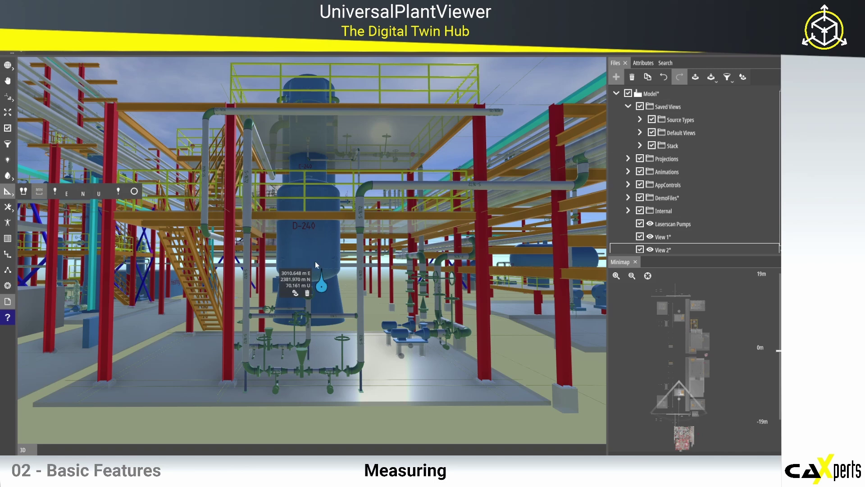
left_click(307, 294)
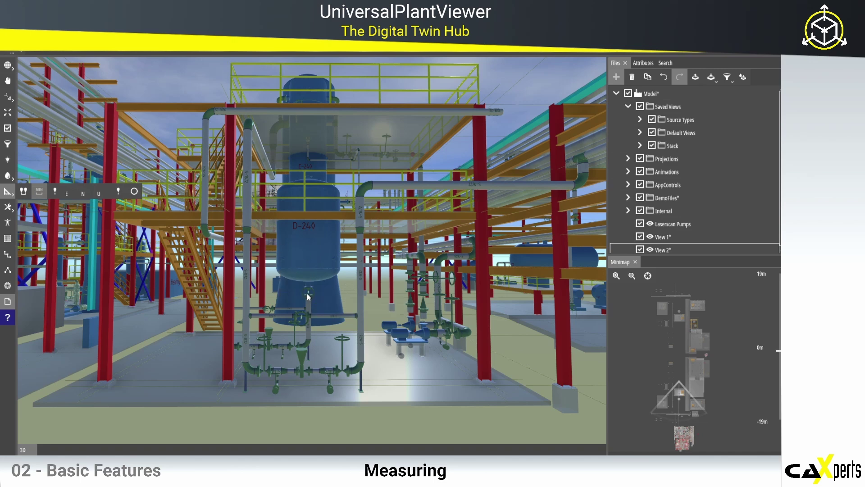
Step: Measure the distances from the front-left red column to the upper pipe and on to the front-right red column, and delete both segments
left_click(22, 192)
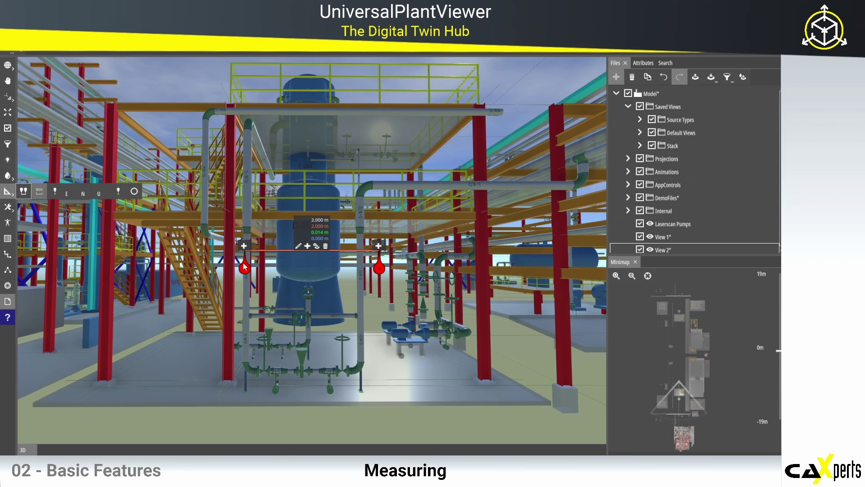
left_click(232, 332)
left_click_drag(380, 268, 412, 181)
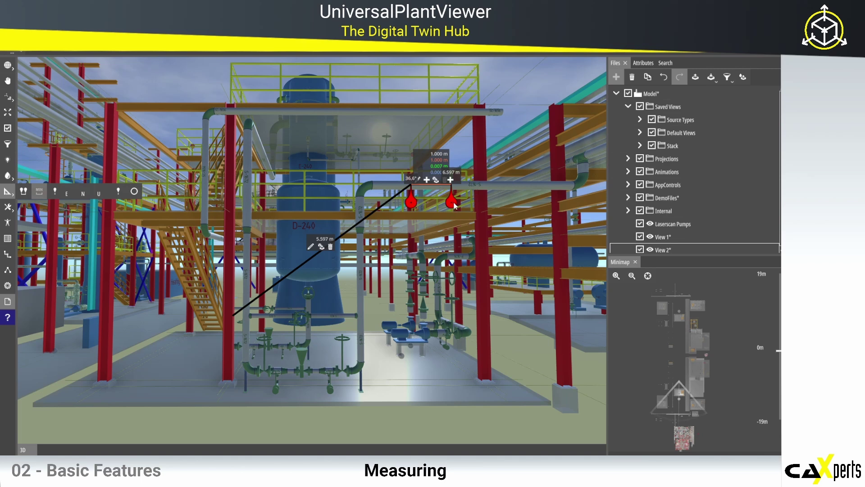
left_click(487, 332)
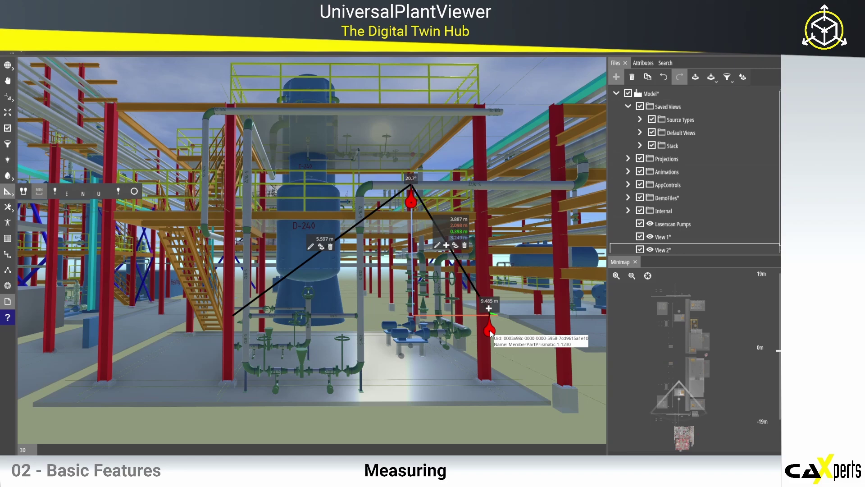
left_click(464, 245)
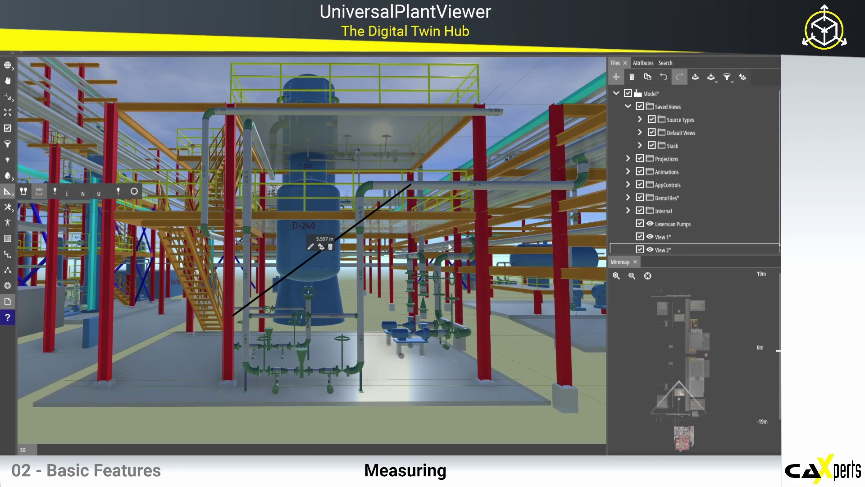
left_click(332, 247)
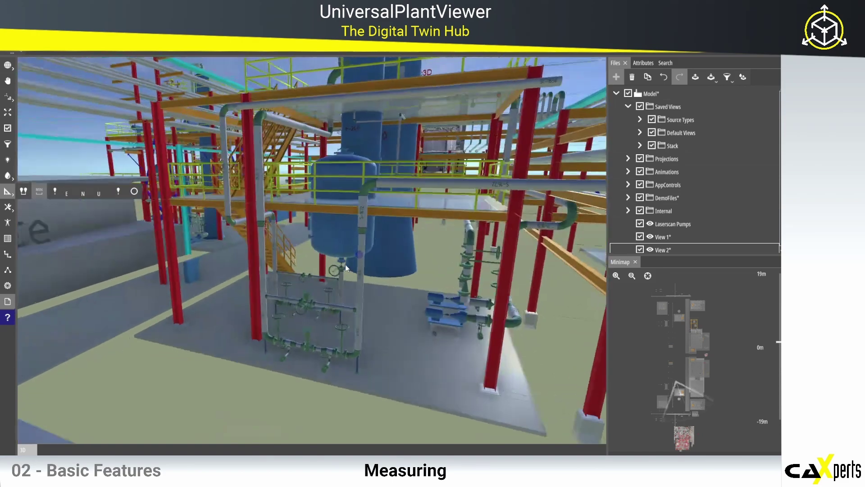
Step: Open the Laserscan Pumps view and measure the diameter of the white vertical pipe with the red band
left_click(759, 223)
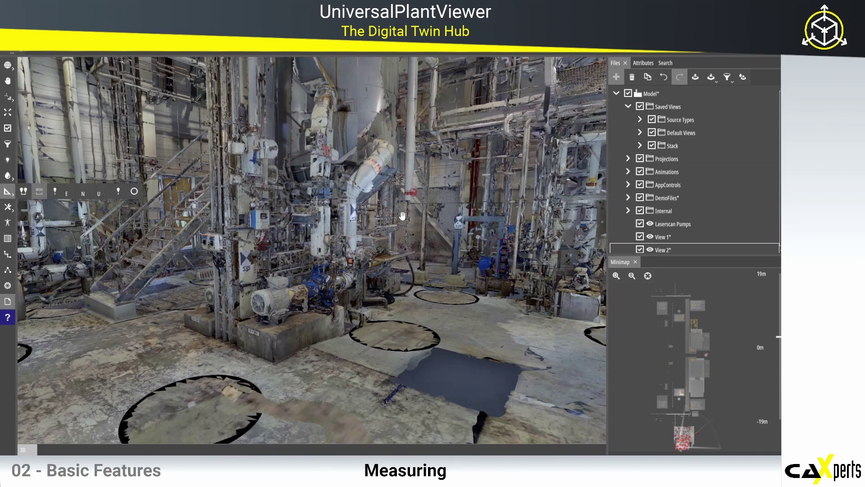
middle_click_drag(402, 216, 393, 233)
scroll(393, 233, "up", 3)
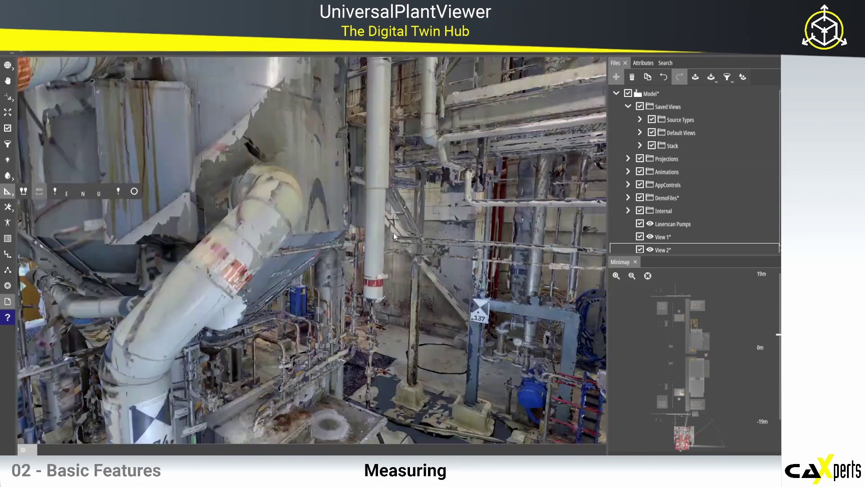
left_click(134, 191)
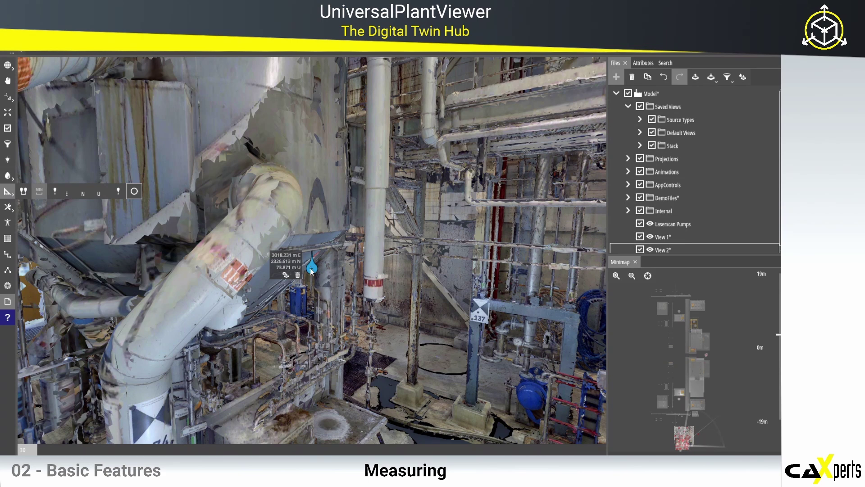
left_click_drag(313, 268, 329, 258)
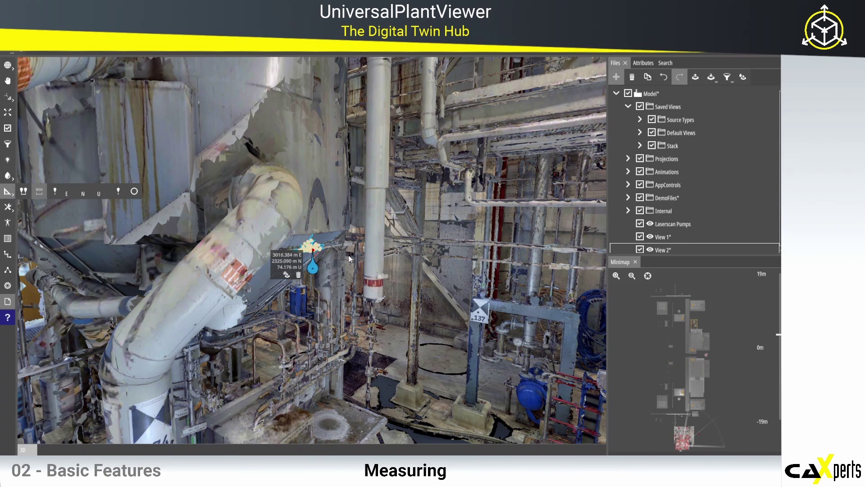
left_click(379, 244)
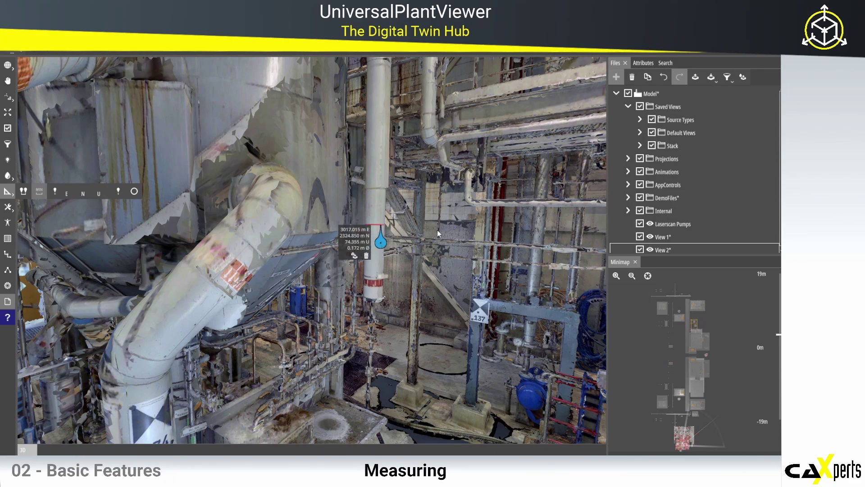
Step: Inspect the diameter marker on the scanned pipe from above and up close, and end measuring
left_click_drag(435, 239, 425, 254)
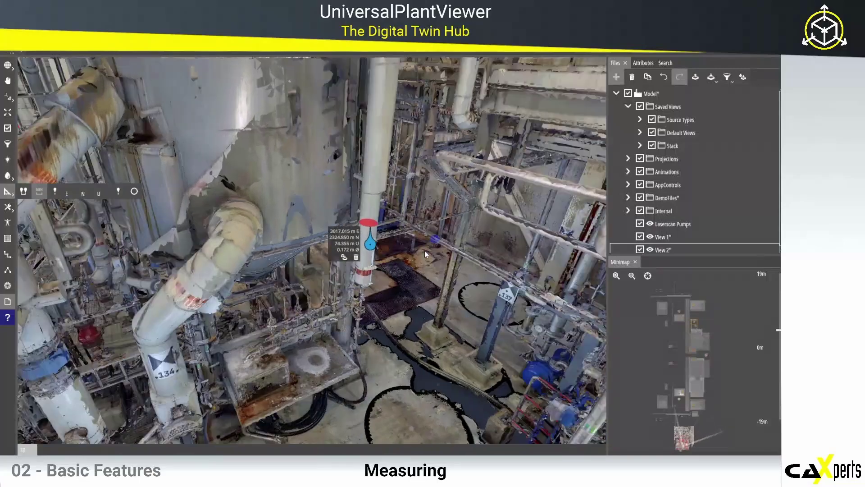
scroll(404, 234, "up", 3)
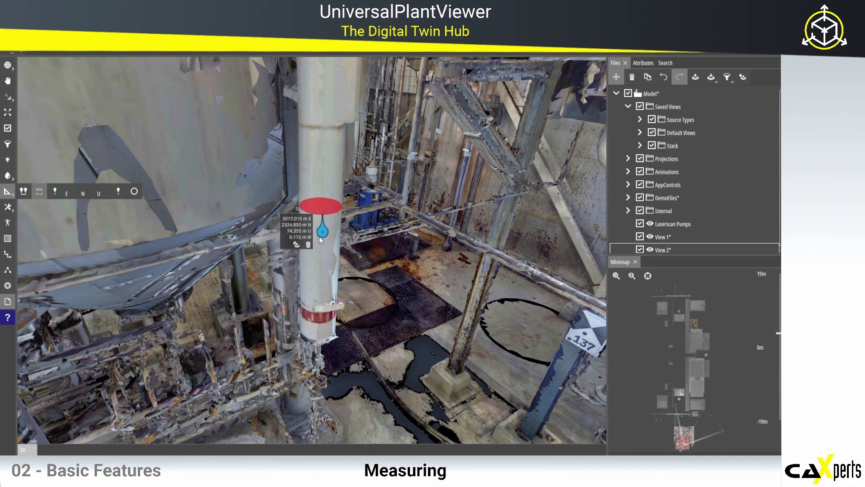
scroll(330, 237, "down", 3)
scroll(329, 239, "down", 2)
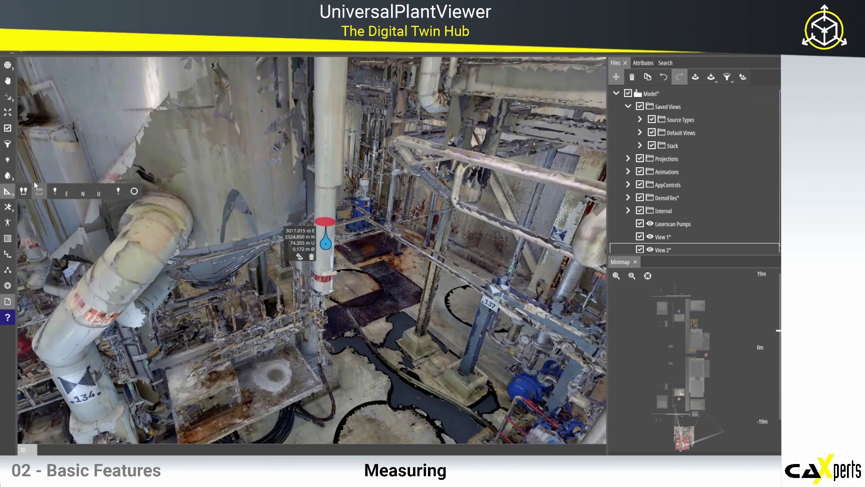
left_click(8, 191)
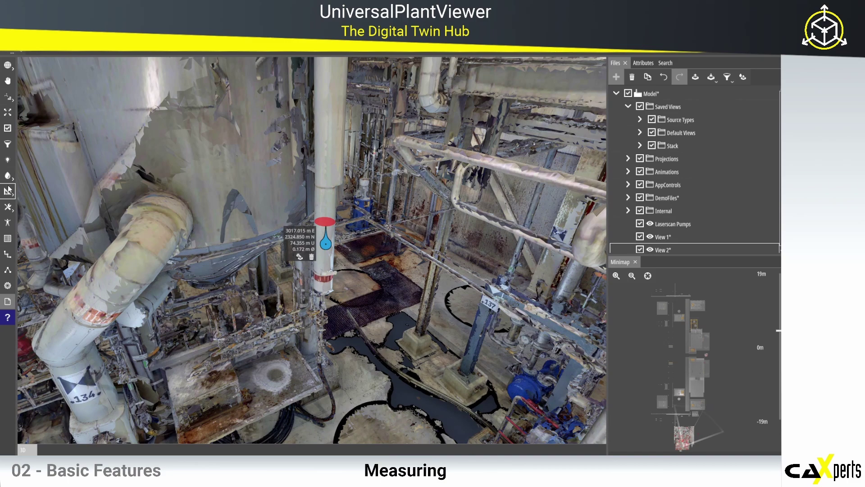
left_click(8, 65)
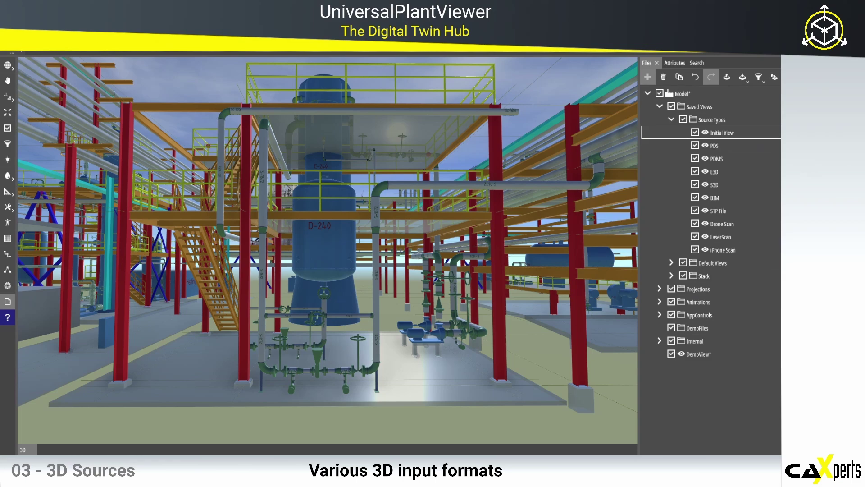
Step: Show the Source Types views Initial View, PDS, PDMS, E3D and S3D one after another
left_click(764, 133)
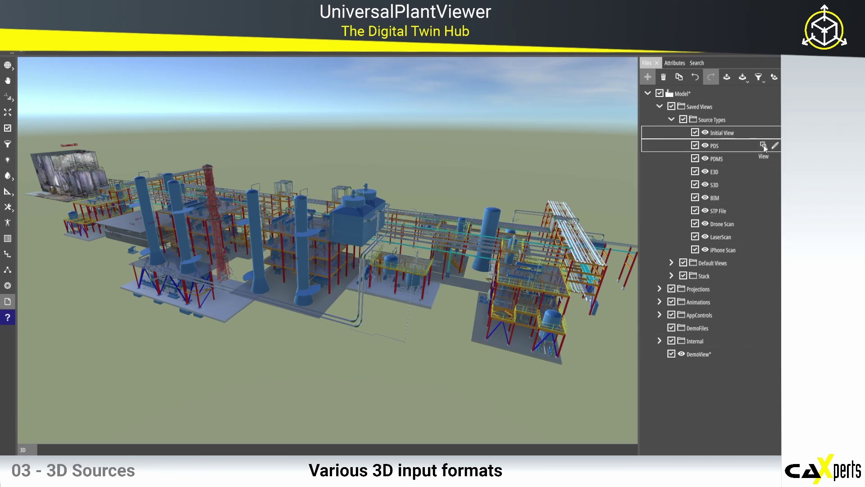
left_click(763, 146)
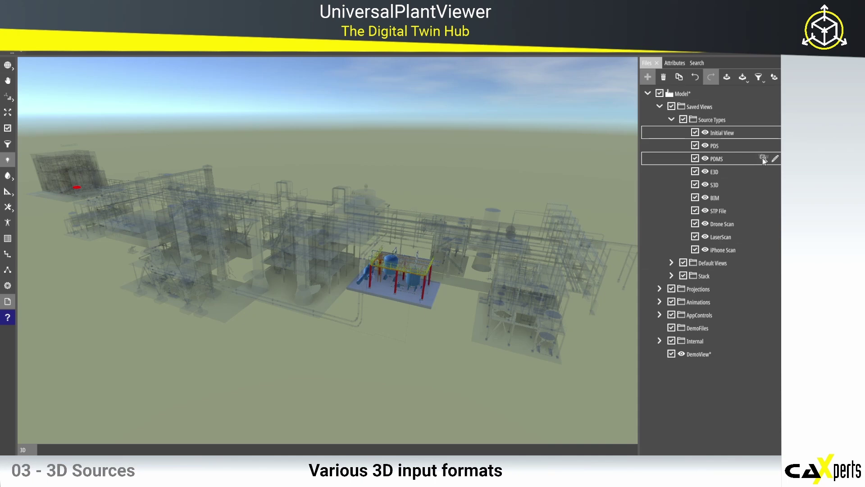
left_click(762, 159)
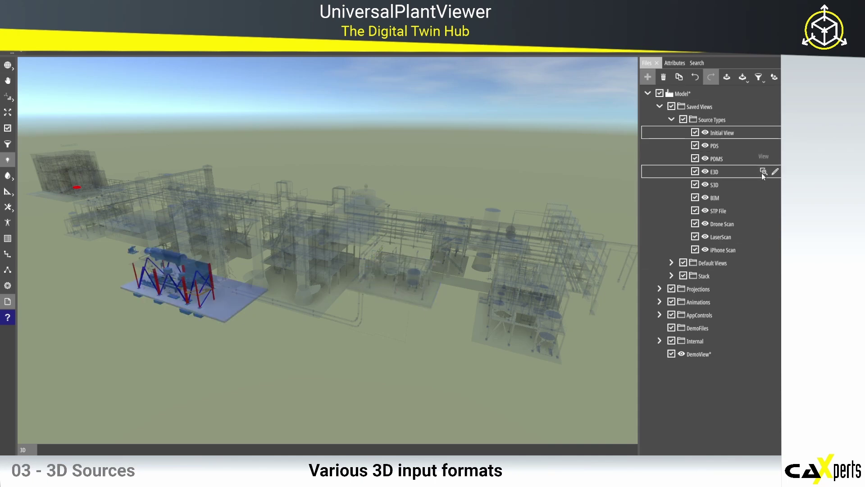
left_click(763, 171)
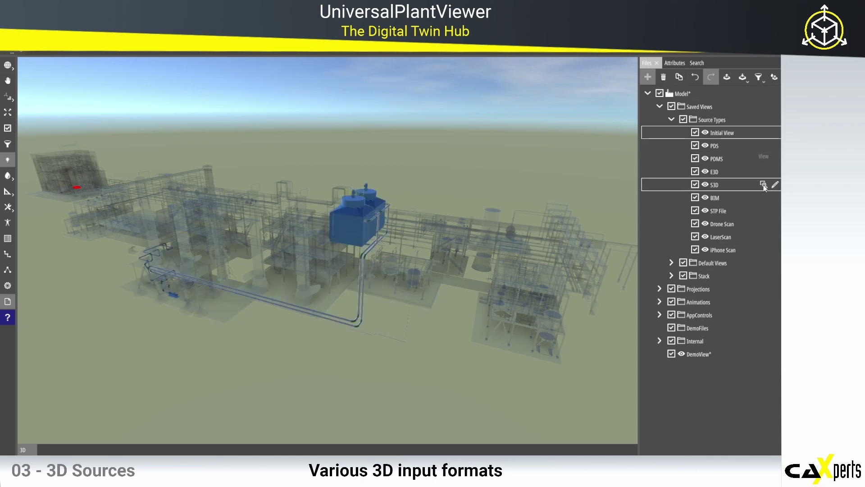
left_click(763, 185)
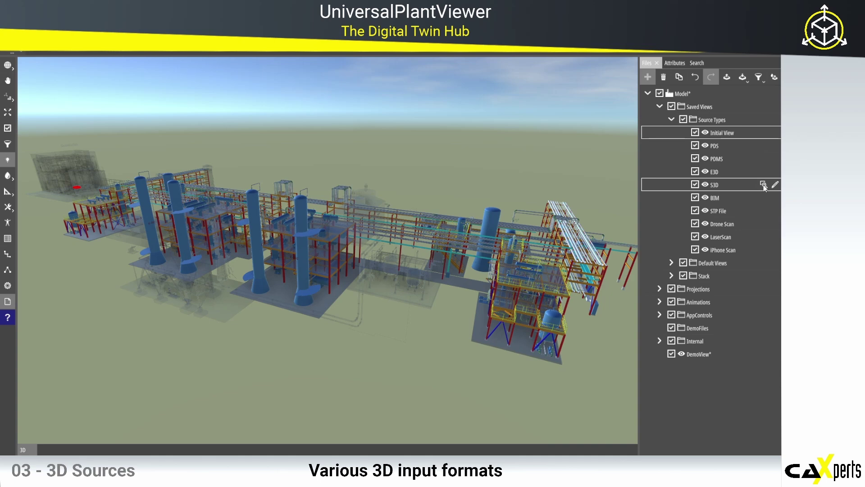
Step: Show the Source Types views BIM, STP File, Drone Scan, LaserScan and iPhone Scan one after another
left_click(763, 199)
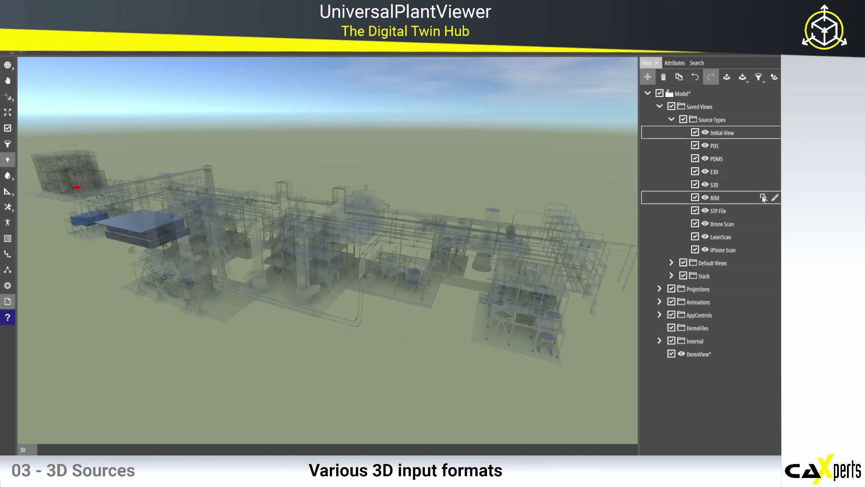
left_click(763, 211)
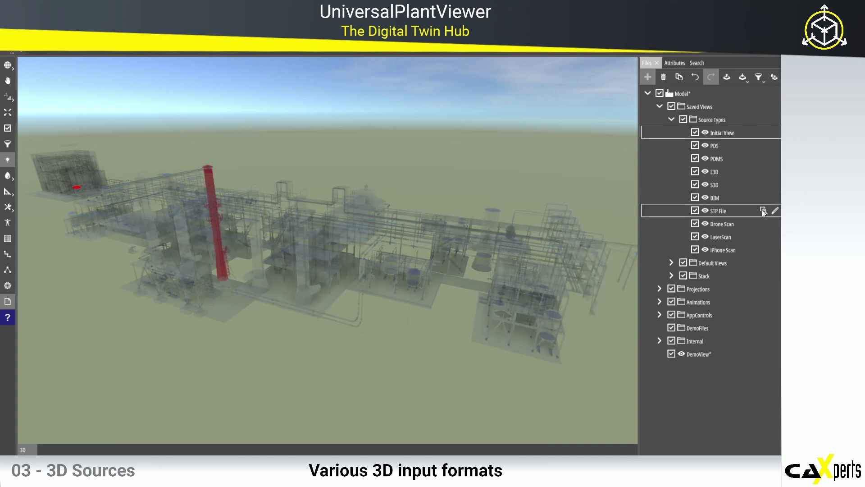
left_click(763, 224)
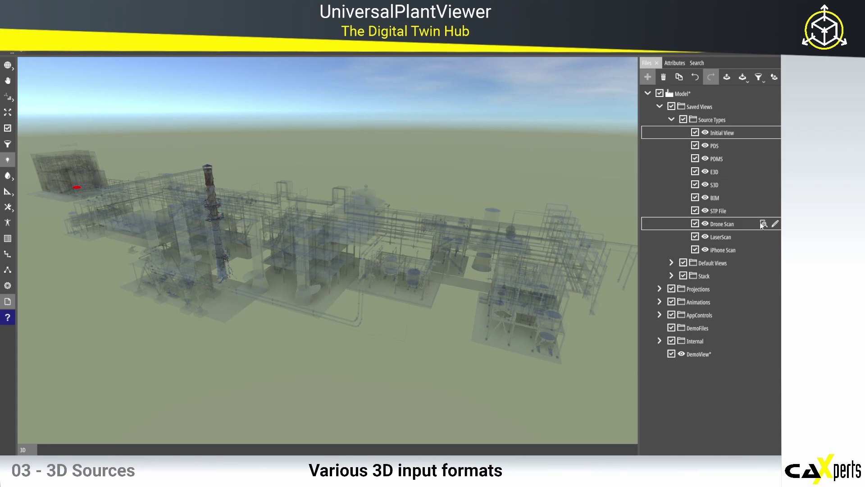
left_click(763, 237)
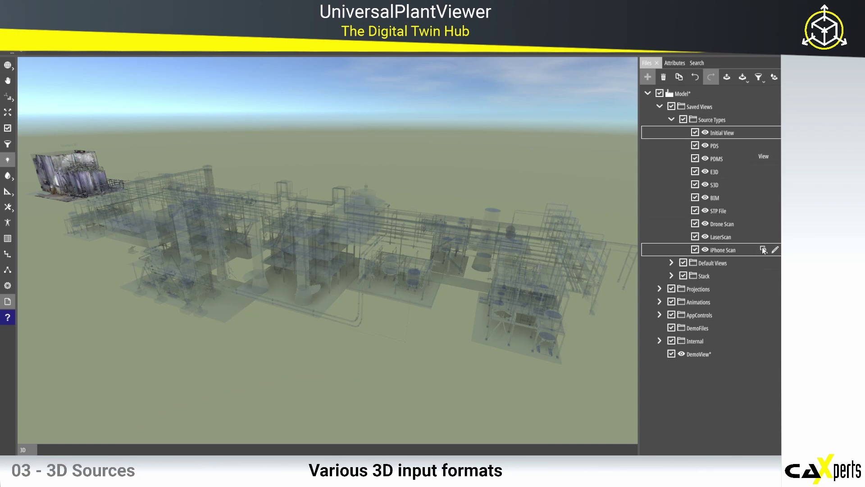
left_click(763, 250)
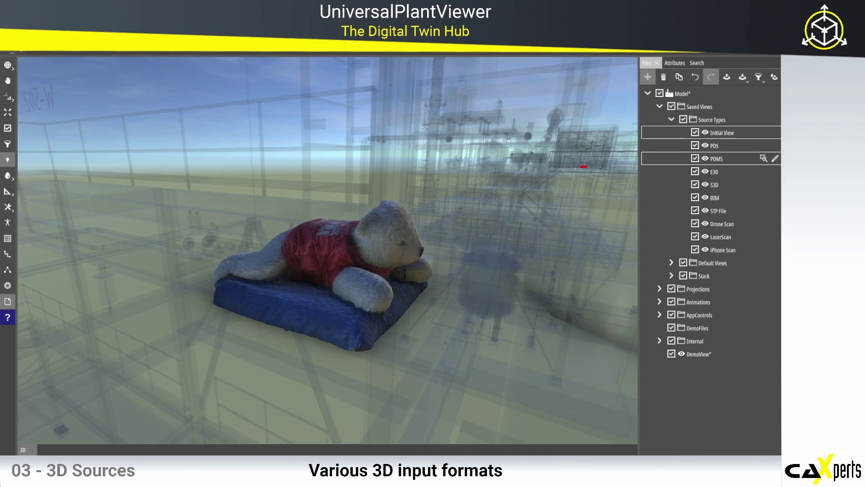
Step: Return to the Initial View and load a display style that colours the plant areas by source format
left_click(763, 133)
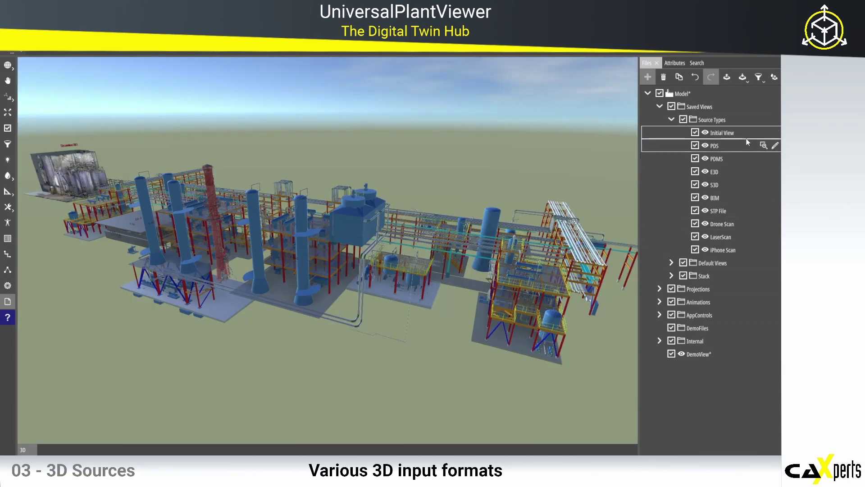
left_click(774, 77)
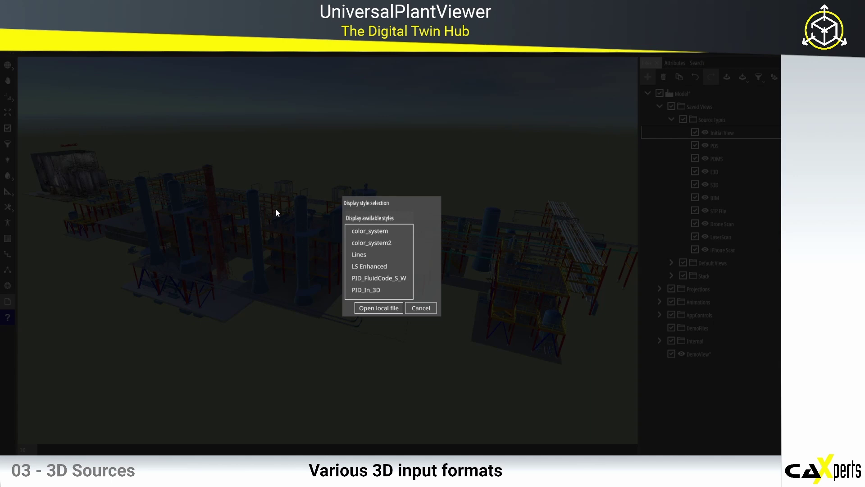
double_click(93, 155)
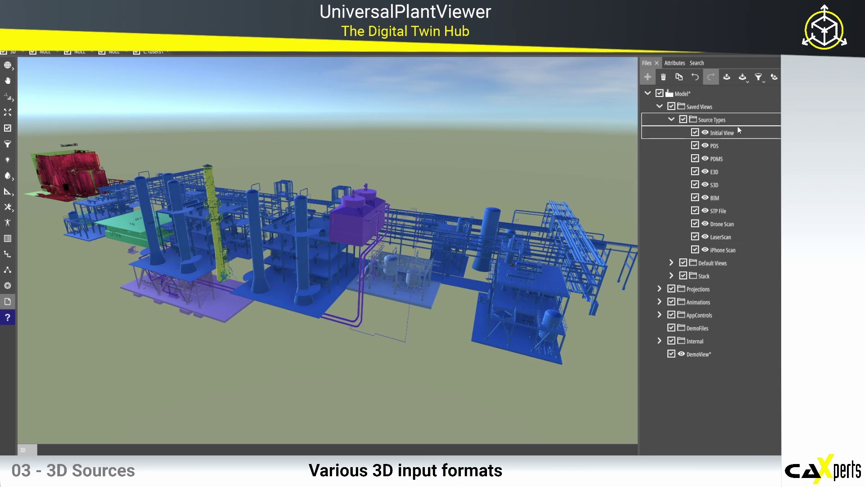
Step: Restore the Initial View and explore the laser-scanned Scantec3D building inside, from the doorway and red cabinet to the pump motors
left_click(763, 133)
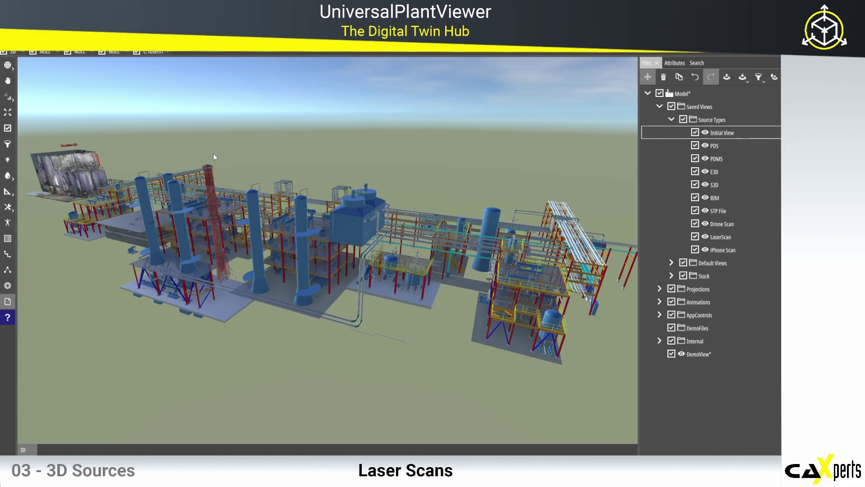
scroll(80, 167, "up", 5)
scroll(81, 164, "up", 10)
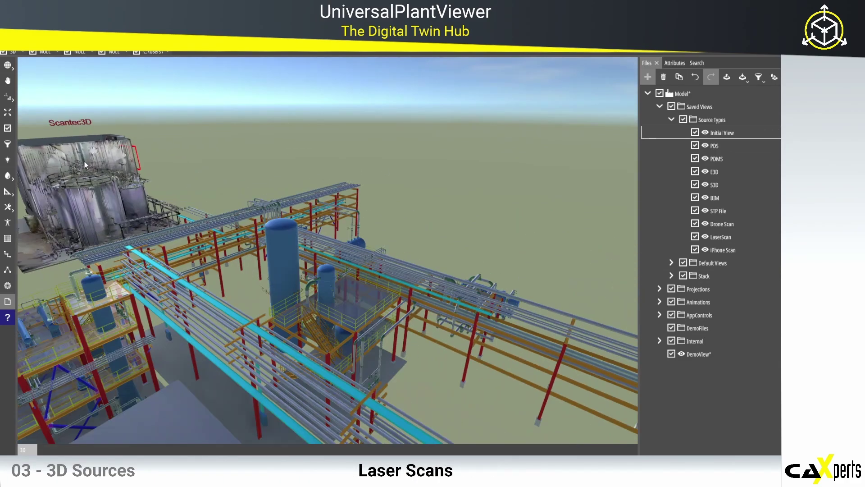
scroll(131, 212, "up", 10)
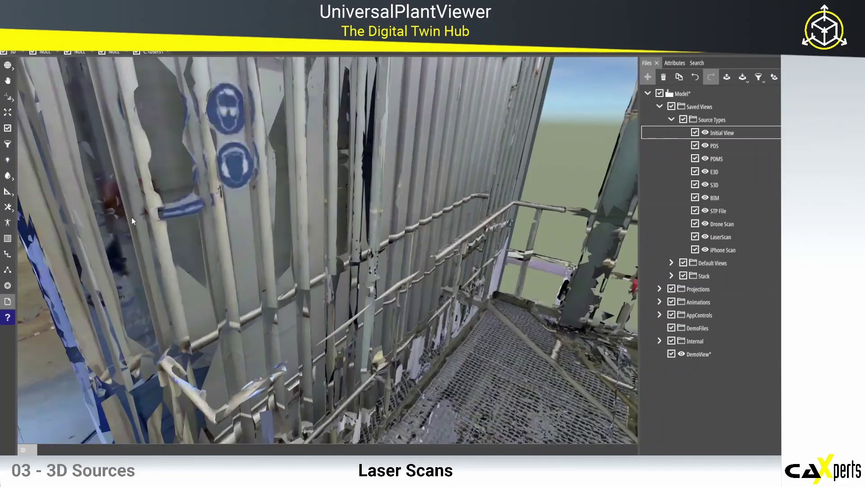
scroll(170, 231, "up", 10)
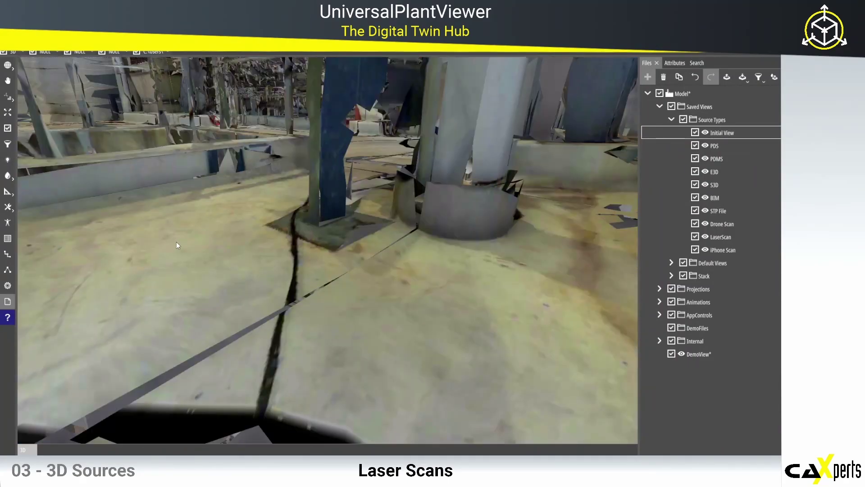
scroll(163, 269, "up", 10)
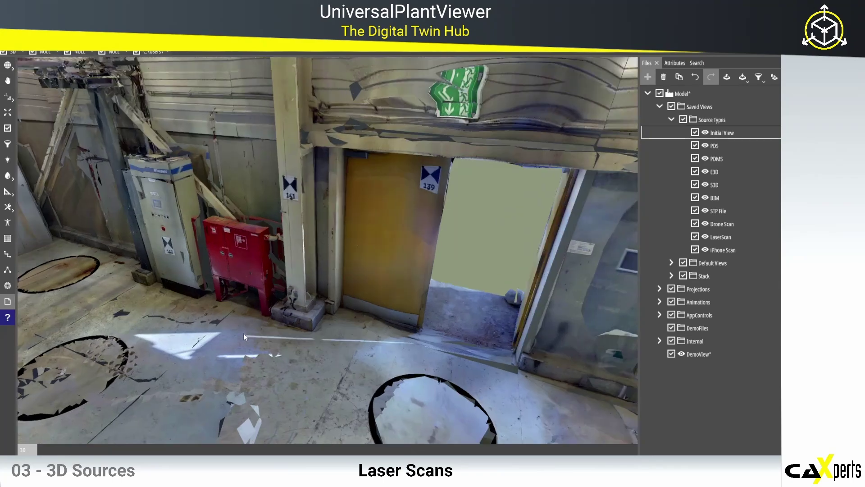
left_click_drag(243, 333, 275, 313)
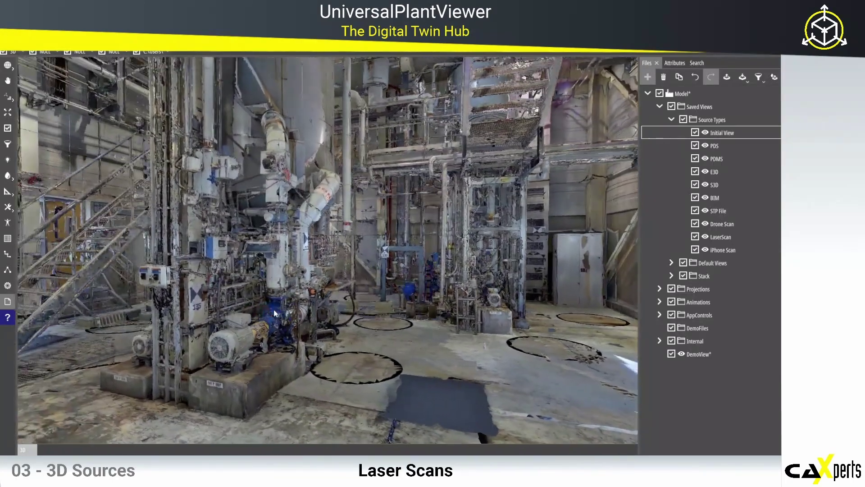
scroll(341, 337, "up", 3)
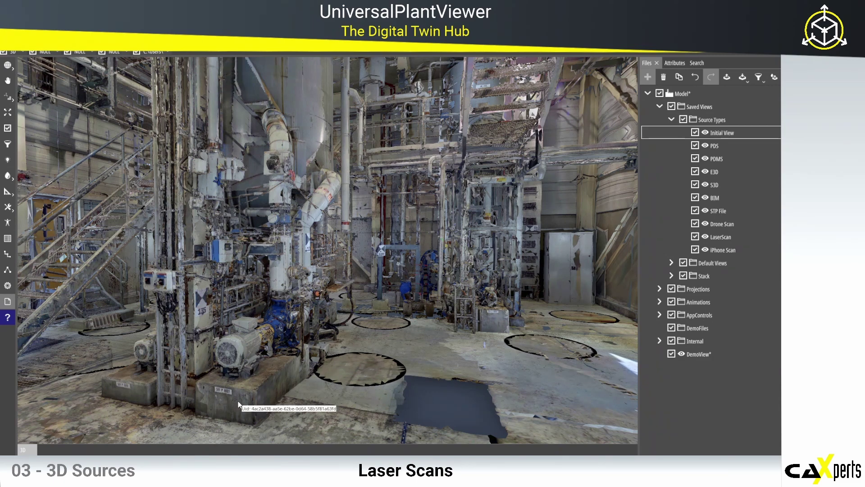
left_click_drag(218, 323, 249, 344)
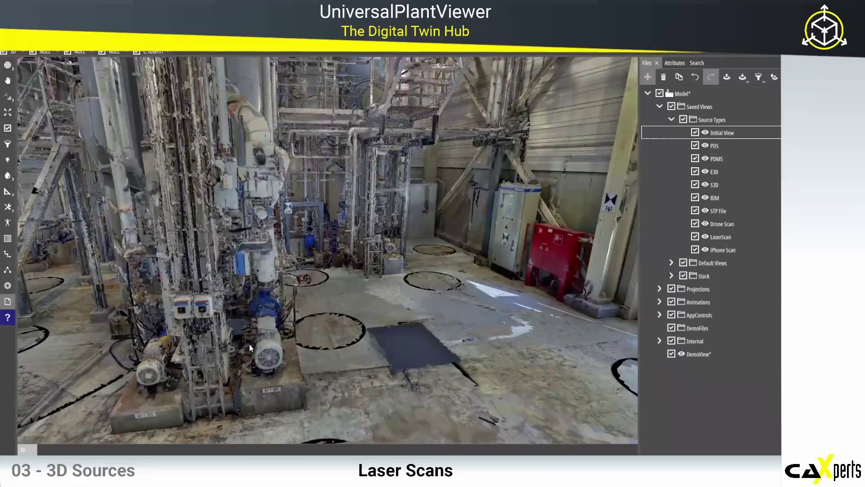
Step: Open the 360° panorama 561_100_15.zfs near the pumps and fade its opacity between none and full, leaving the photo mostly opaque
double_click(289, 406)
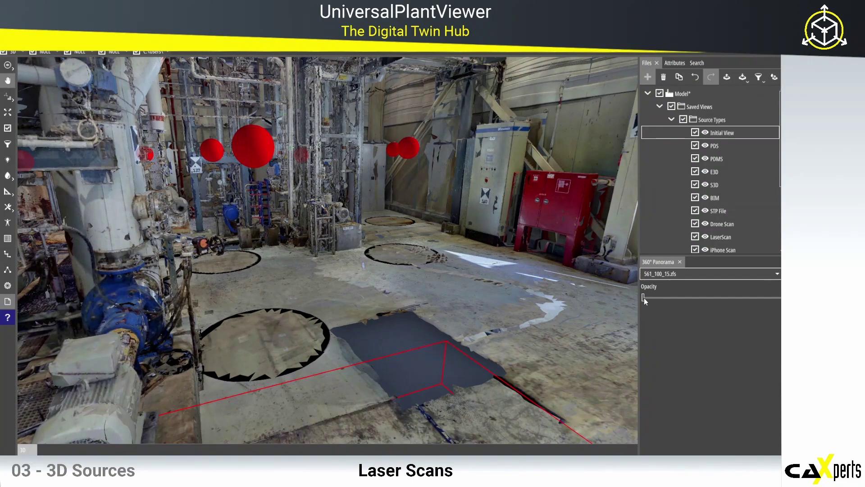
left_click_drag(644, 299, 666, 297)
left_click_drag(687, 299, 780, 298)
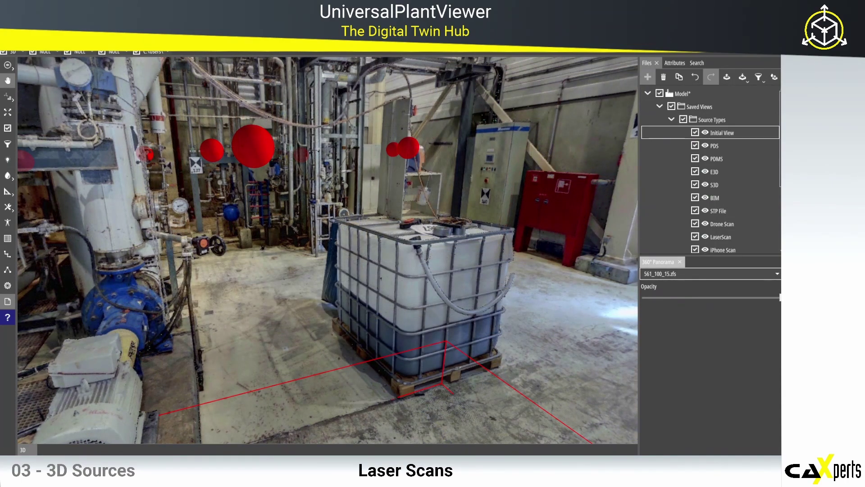
left_click_drag(780, 297, 642, 303)
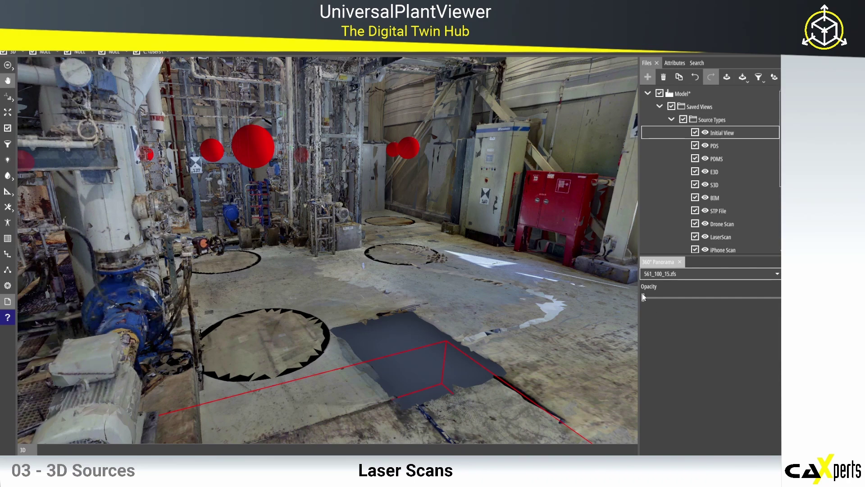
left_click_drag(643, 297, 763, 296)
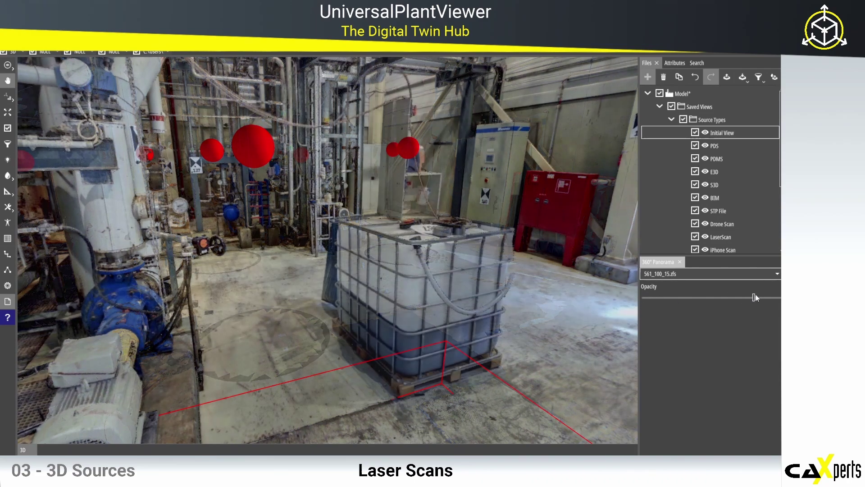
Step: Move through the neighbouring panoramas 561_100_26.zfs and 561_100_25.zfs and look around from the last scan position
left_click(262, 148)
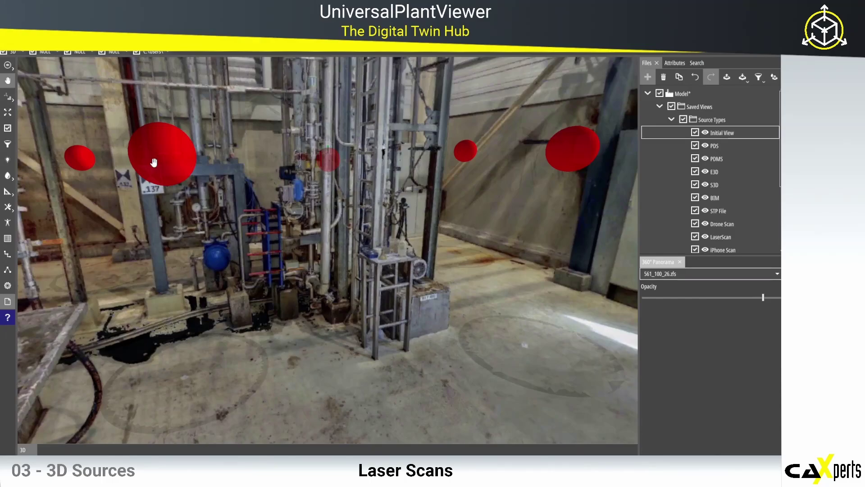
left_click(162, 157)
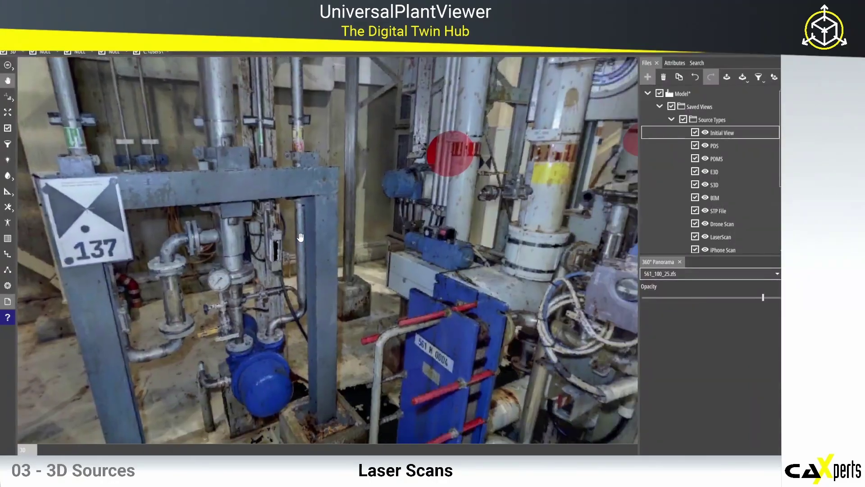
left_click_drag(301, 238, 81, 188)
left_click_drag(451, 304, 81, 265)
left_click_drag(563, 193, 496, 315)
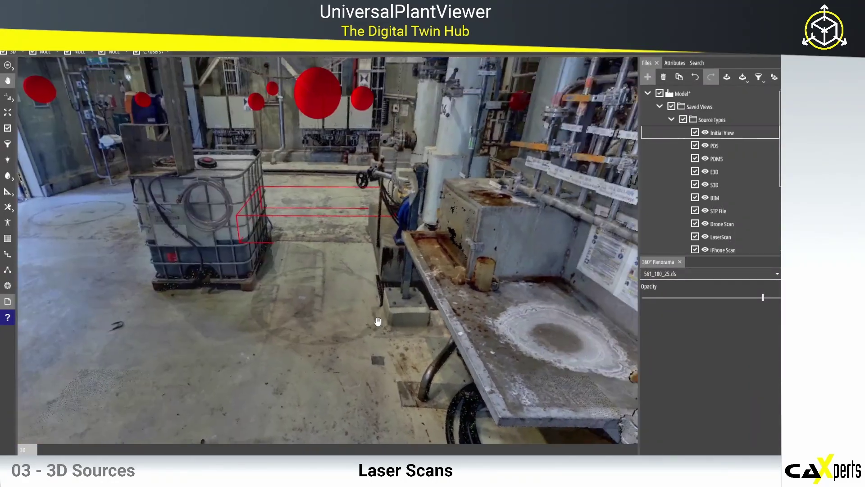
Step: Close the 360° panorama, view the scanned pumps from another angle and change the camera's navigation option
left_click(678, 262)
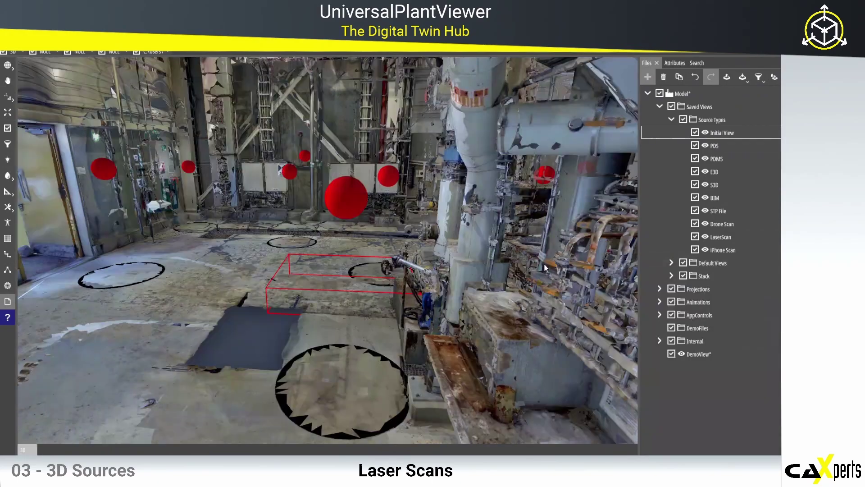
left_click_drag(464, 263, 542, 273)
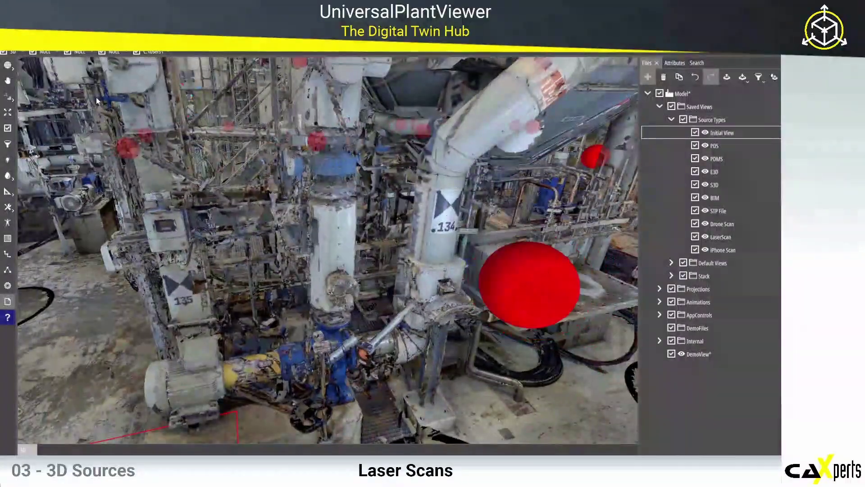
mouse_move(8, 66)
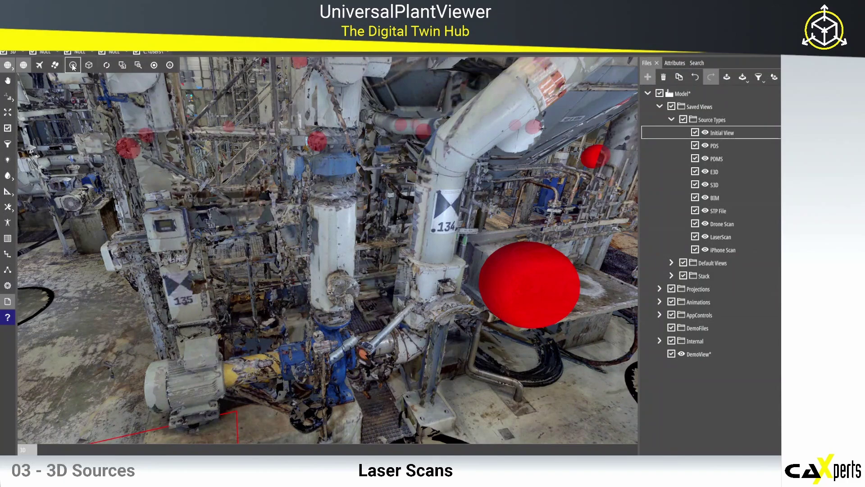
left_click(74, 66)
scroll(475, 259, "down", 2)
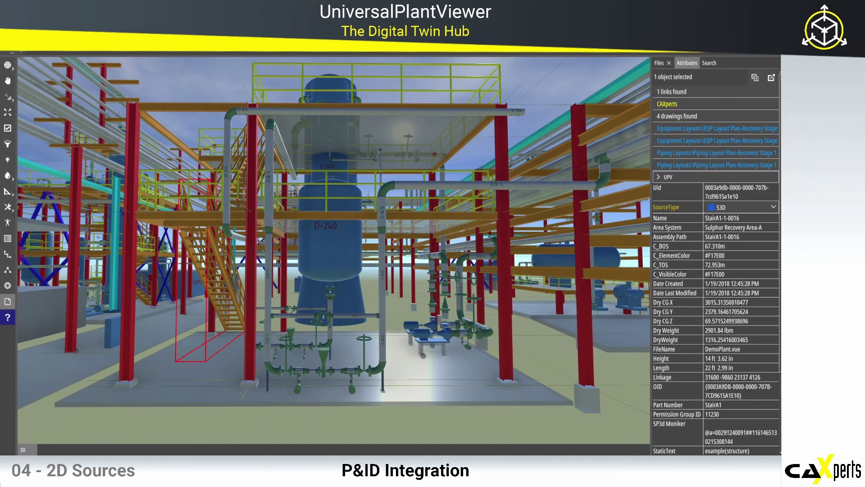
Step: Select the vertical drum D-240, open its linked P&ID U02-004 and dock the drawing below the 3D view
left_click(339, 250)
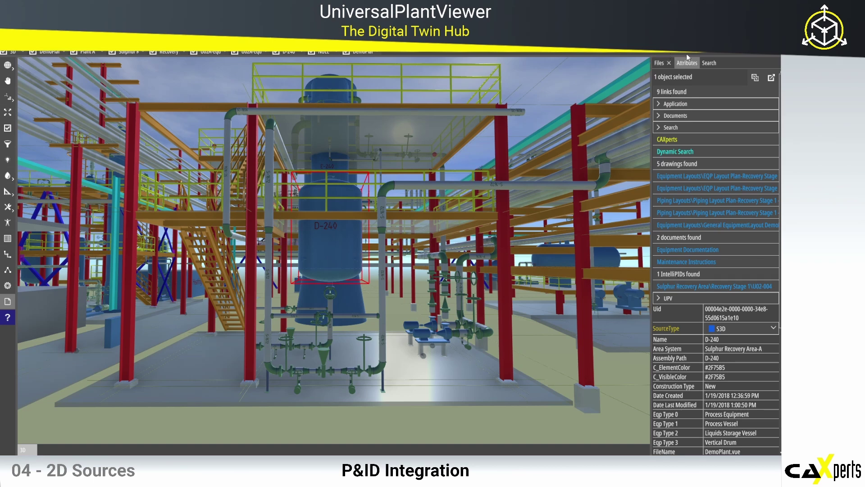
left_click(680, 287)
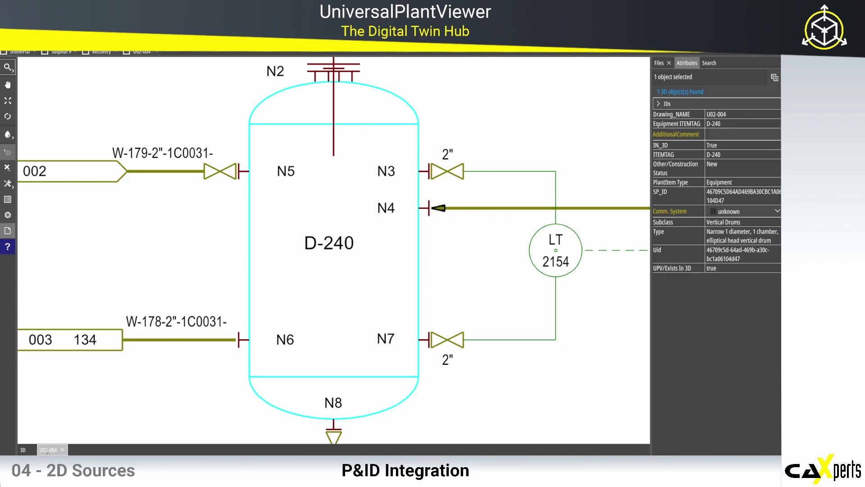
left_click(62, 450)
left_click(334, 273)
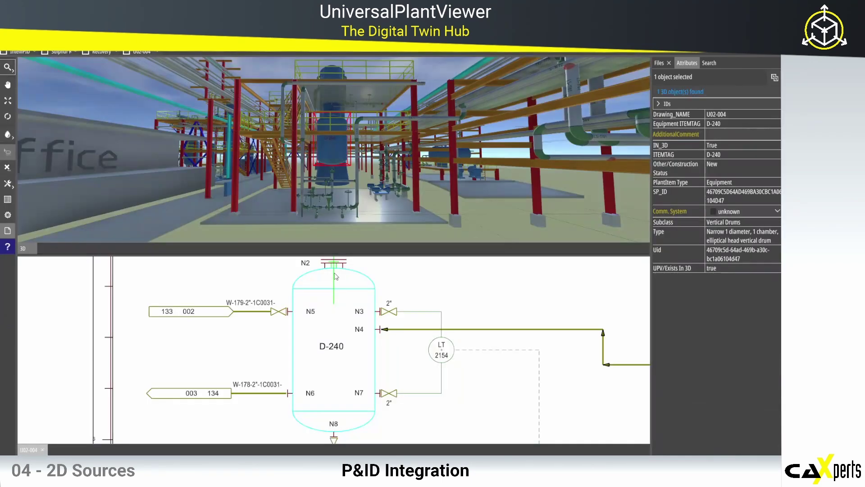
Step: Select control valve CV-003 in the P&ID, locate it in the 3D model and close the drawing
scroll(417, 381, "down", 5)
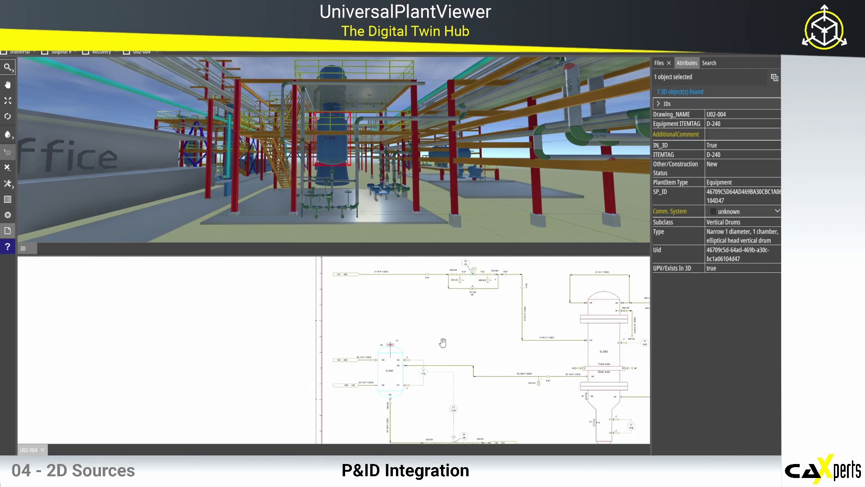
scroll(406, 356, "up", 8)
left_click(380, 363)
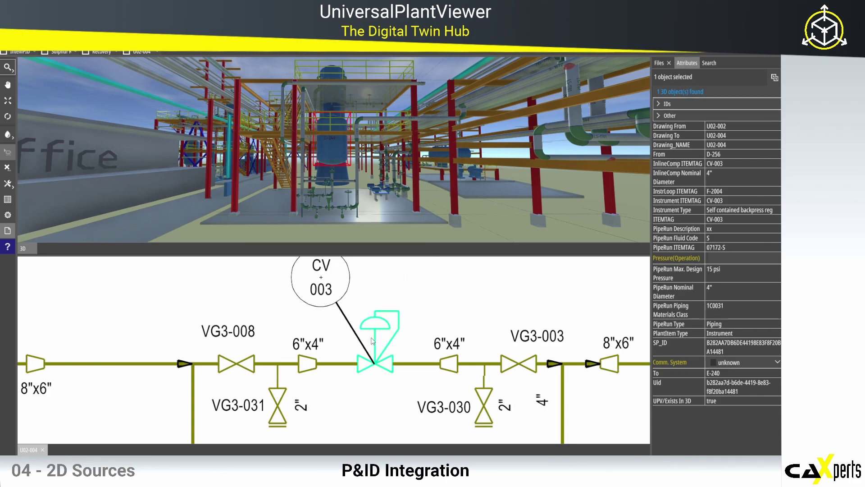
left_click(674, 92)
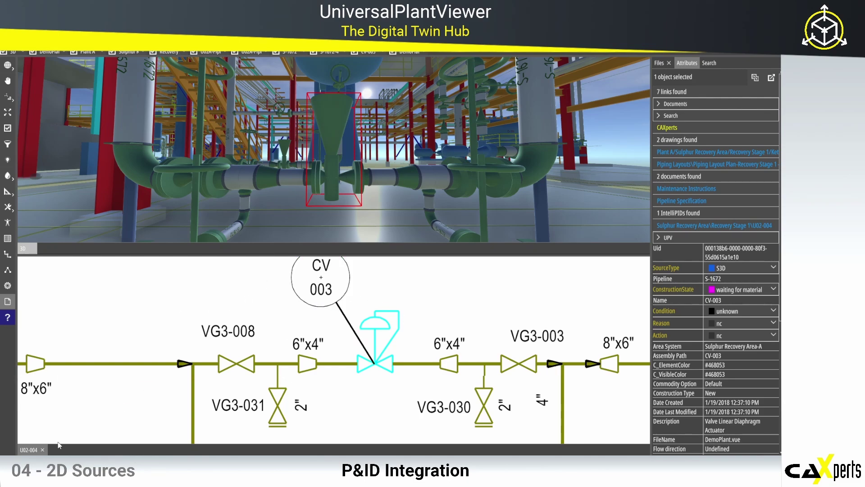
left_click(43, 450)
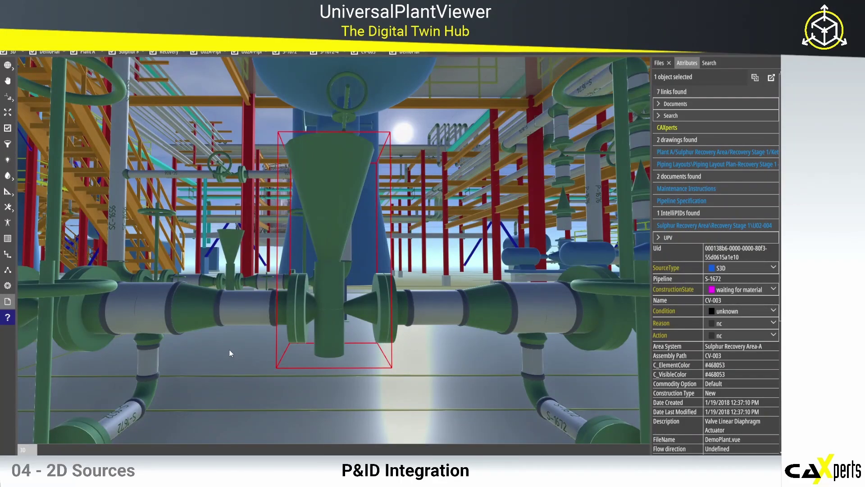
Step: Select the horizontal exchanger W-003 on the Refining Area platform and bring it into close view
left_click_drag(230, 353, 303, 345)
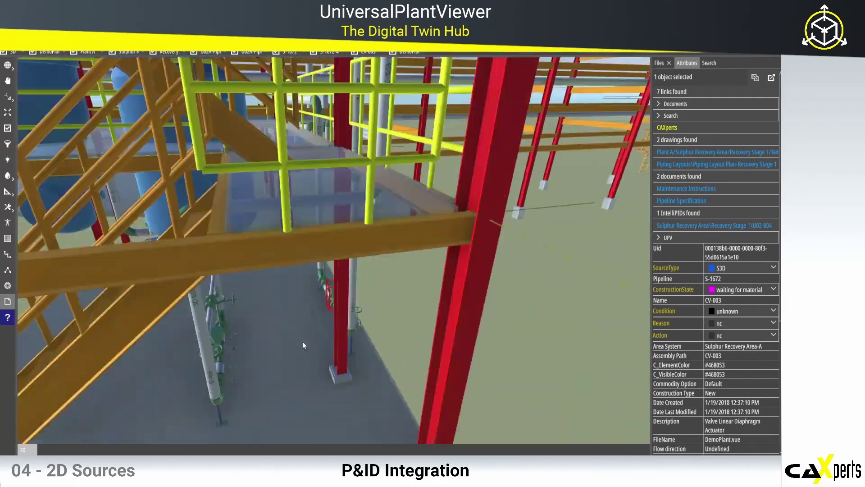
scroll(302, 341, "down", 10)
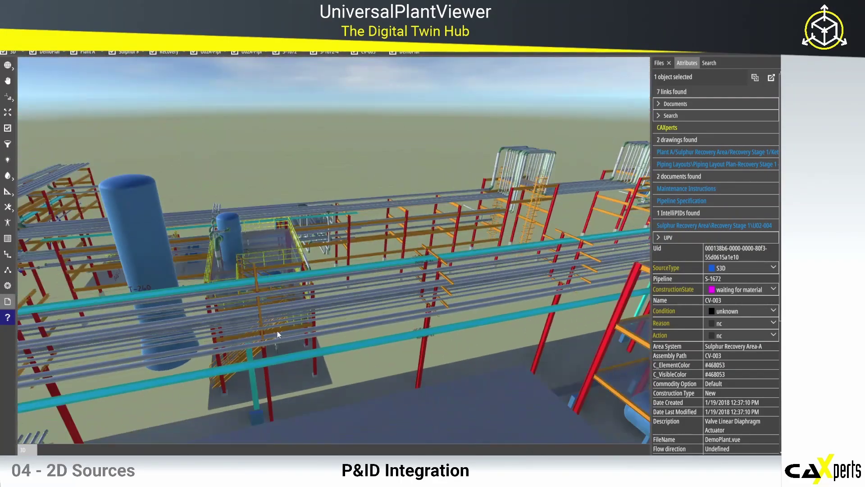
middle_click_drag(104, 354, 494, 201)
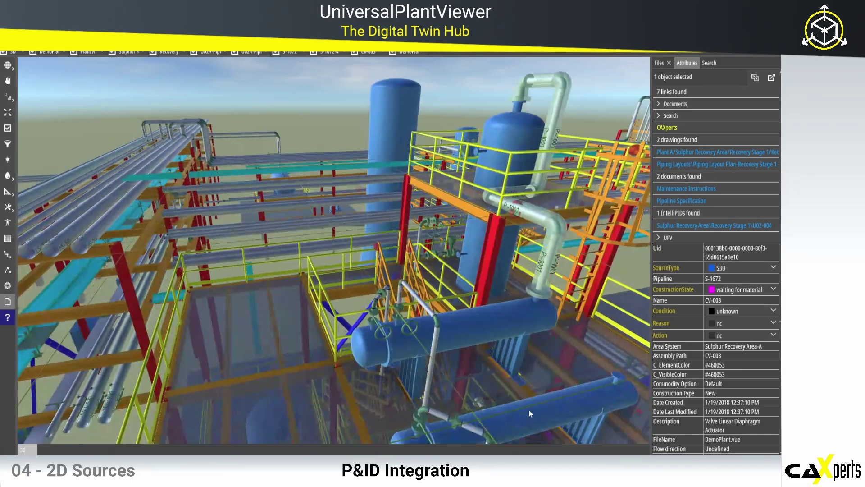
left_click(550, 415)
left_click_drag(551, 415, 526, 406)
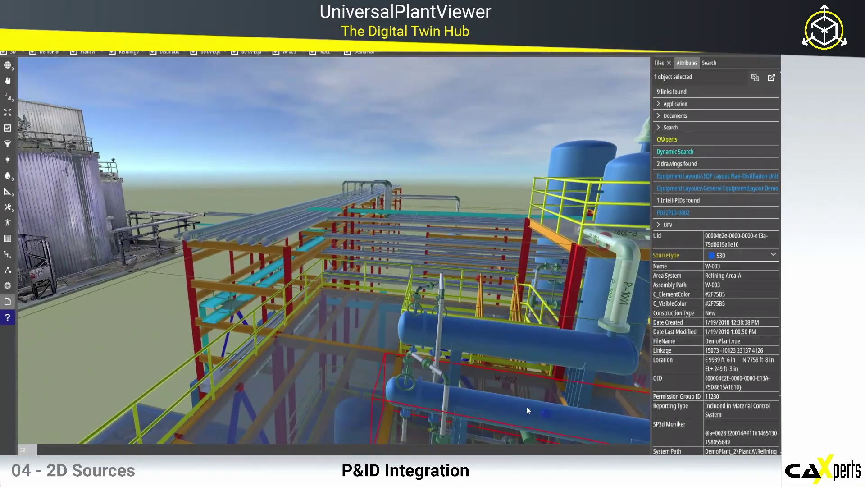
middle_click_drag(526, 406, 307, 224)
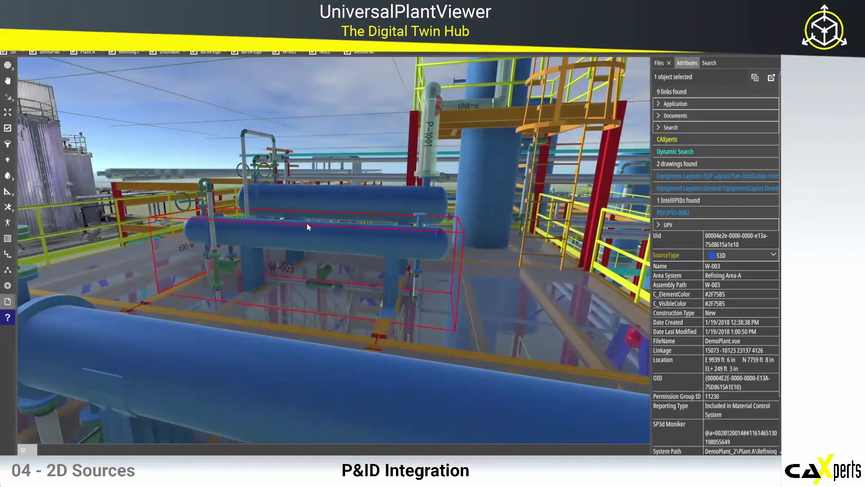
Step: Open W-003's linked drawing PDF2PID-0002, dock it below the 3D view and select the valve tag VG3-034
left_click(674, 212)
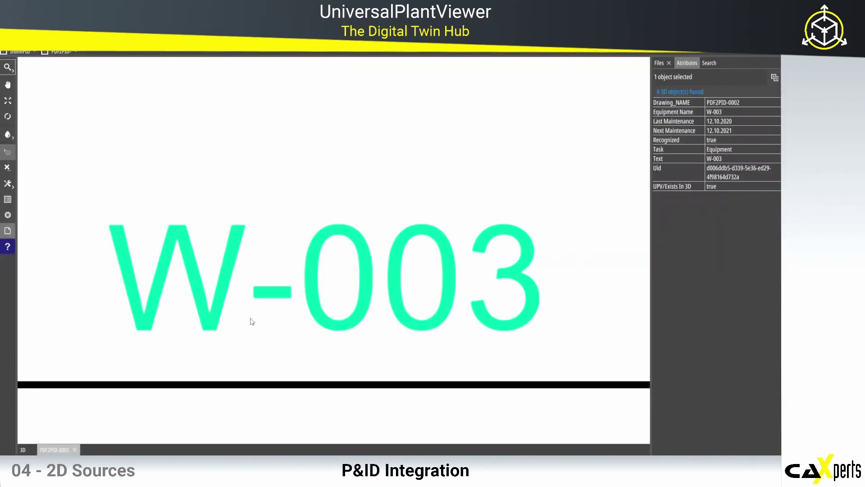
scroll(252, 321, "down", 5)
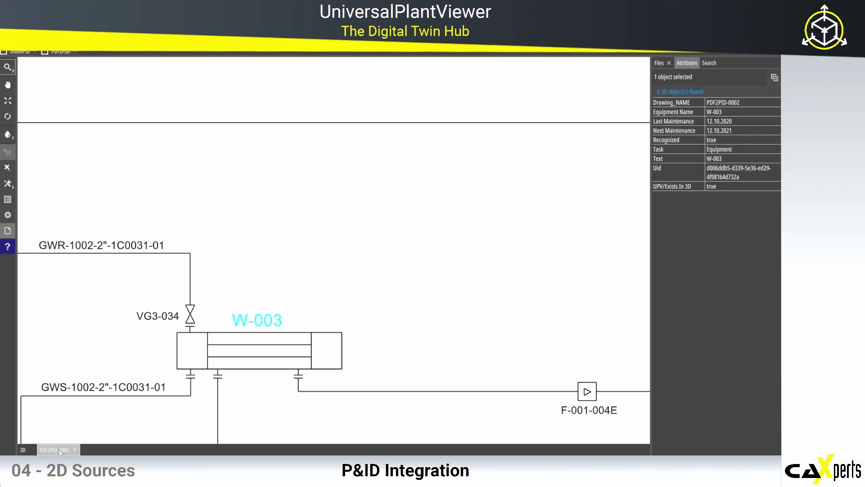
left_click_drag(61, 452, 335, 278)
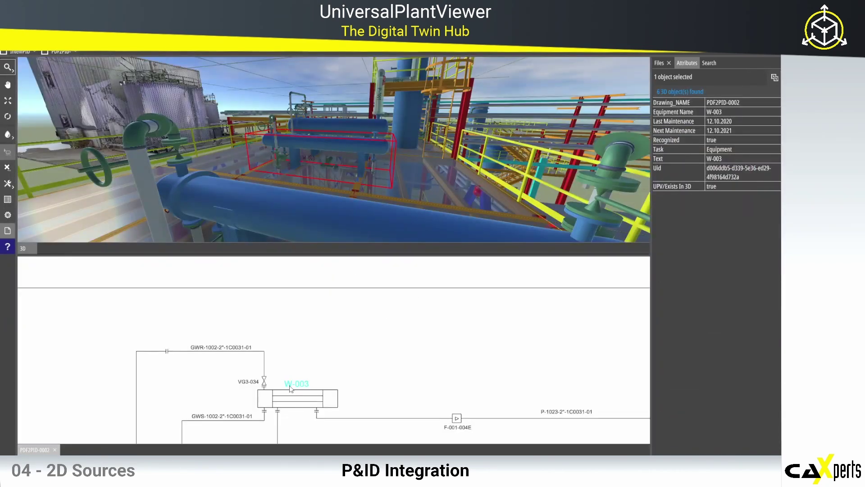
left_click(249, 383)
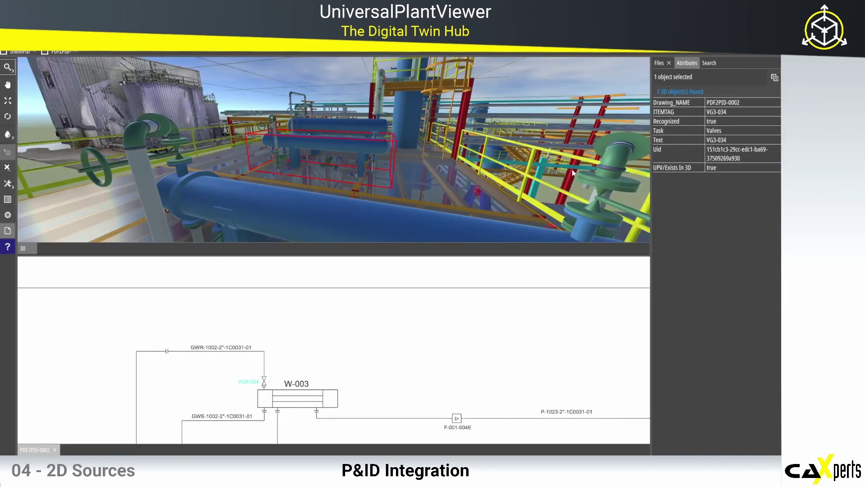
Step: Locate valve VG3-034 in the 3D model and view it together with the surrounding exchangers
left_click(661, 92)
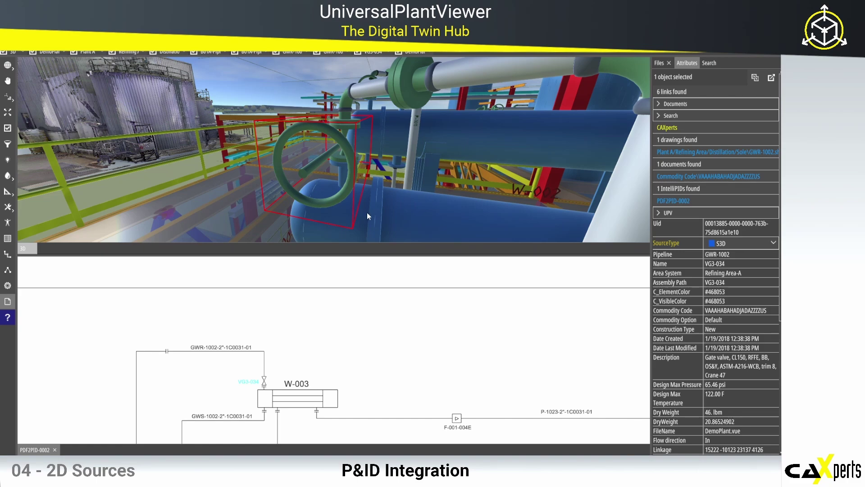
left_click_drag(367, 212, 379, 217)
middle_click_drag(378, 217, 391, 139)
scroll(361, 221, "down", 4)
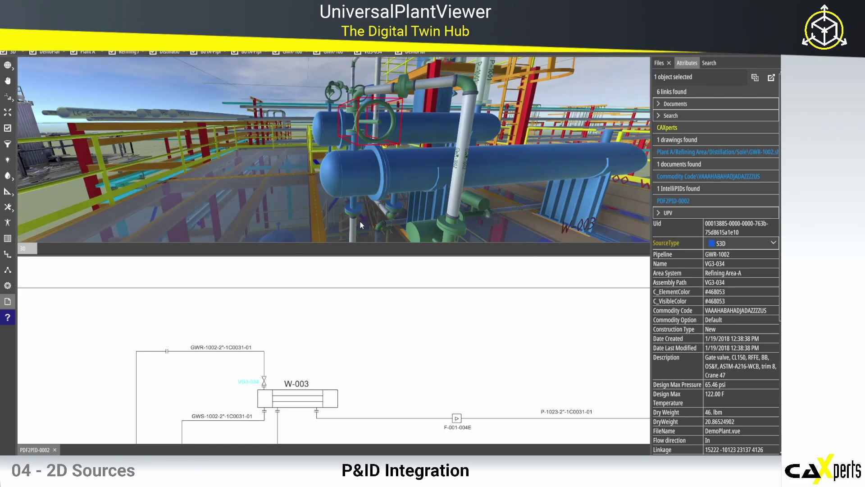
Step: Select the vertical GWS-1002 pipe below the exchangers and locate its pipe run in drawing PDF2PID-0002
left_click(354, 233)
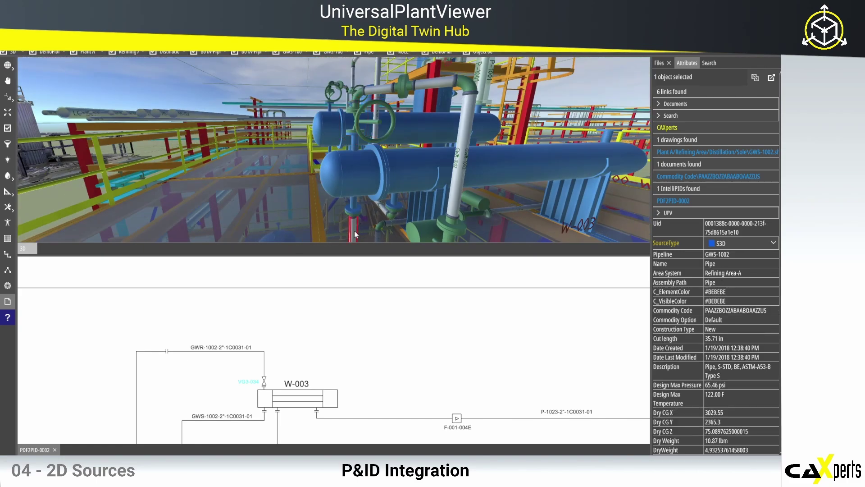
left_click(673, 201)
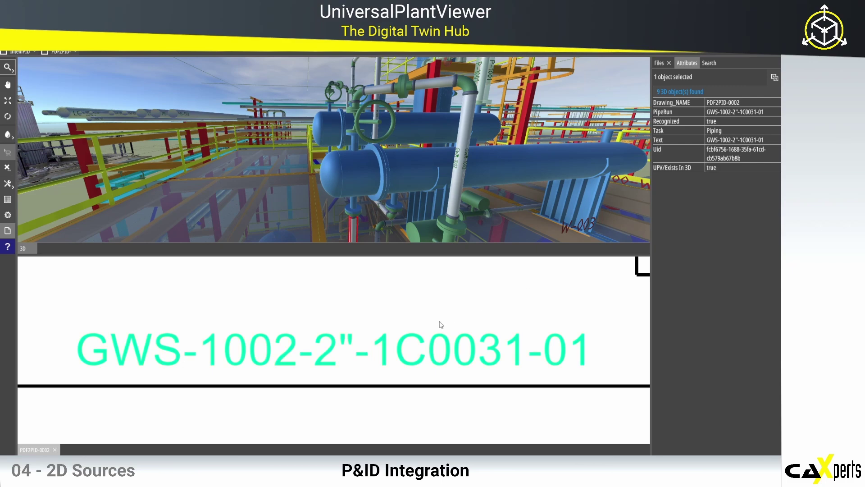
scroll(346, 357, "down", 5)
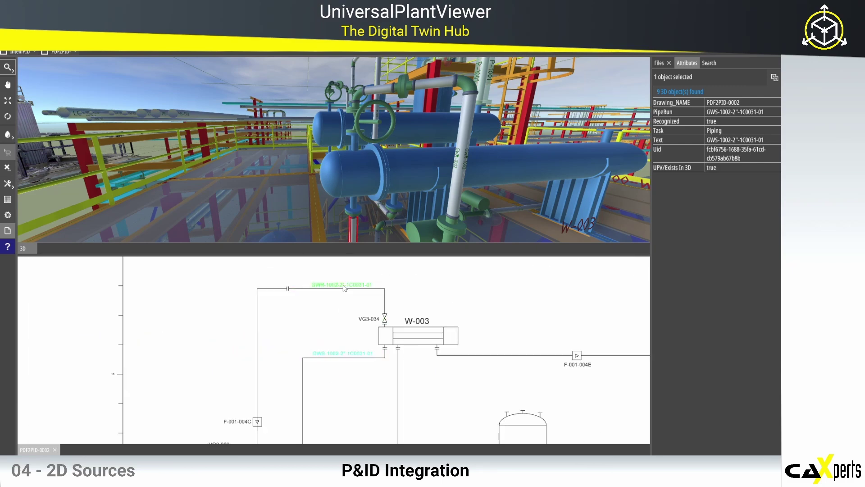
Step: Select pipe run GWR-1002-2"-1C0031-01 in the P&ID, locate its objects in the 3D model and close the drawing
left_click(344, 286)
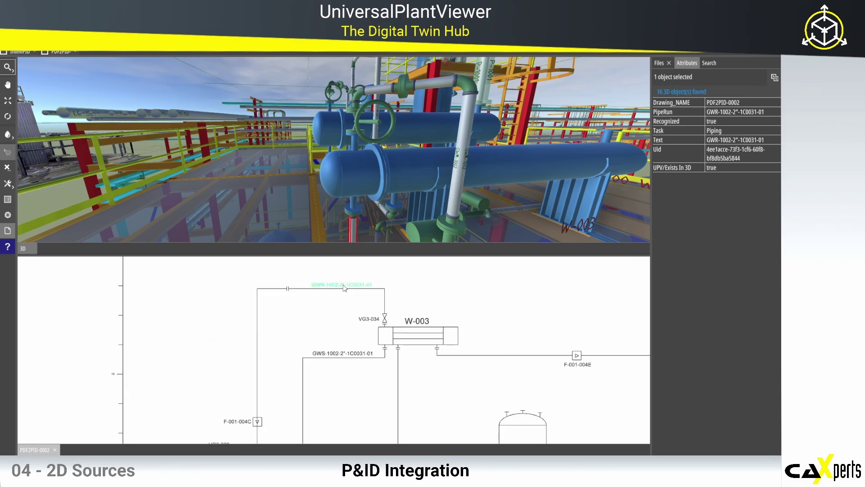
left_click(681, 92)
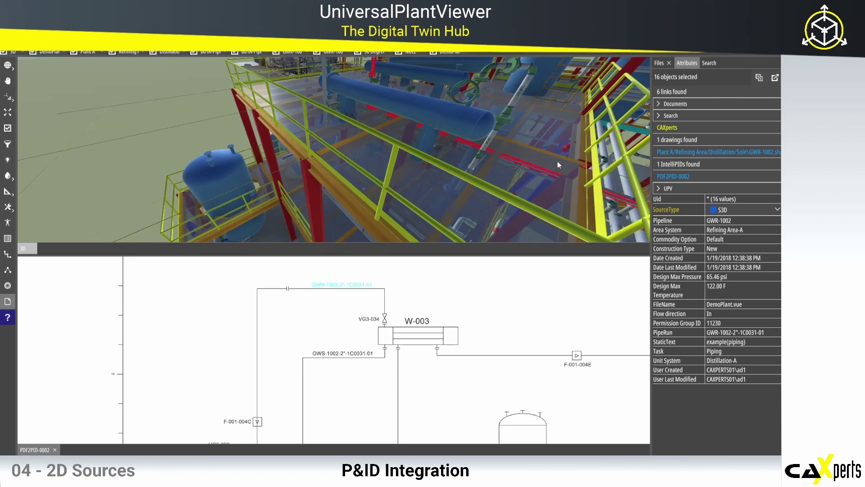
left_click_drag(557, 160, 340, 194)
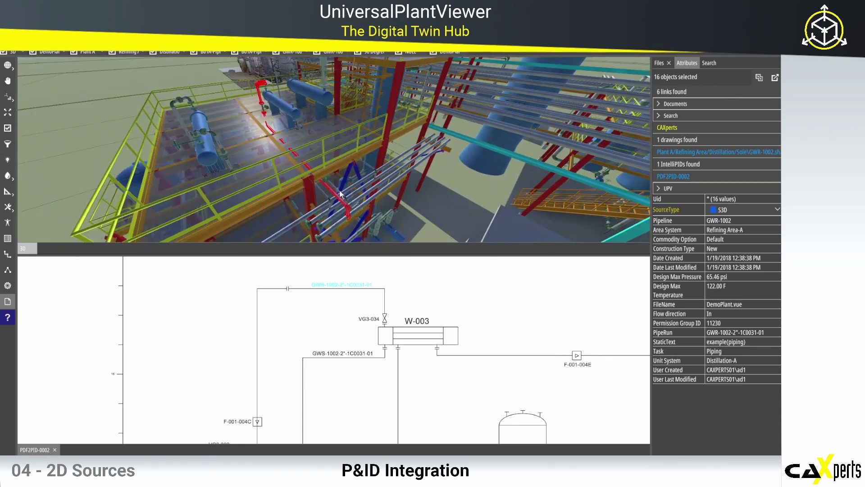
left_click(55, 449)
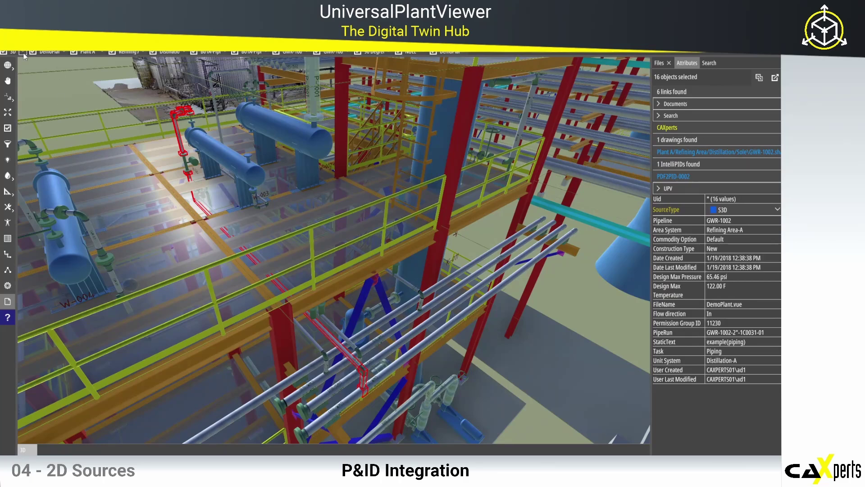
Step: Return to the view of vertical drum D-240 and select the drum
left_click(7, 64)
left_click(106, 65)
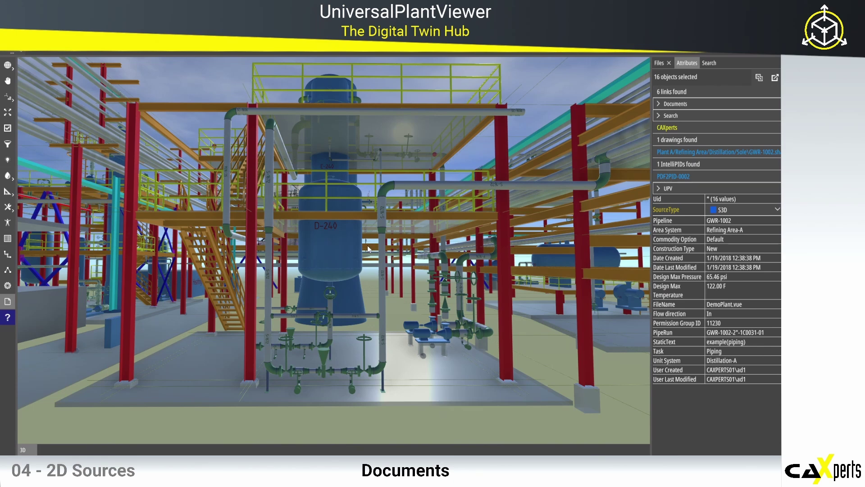
left_click(322, 251)
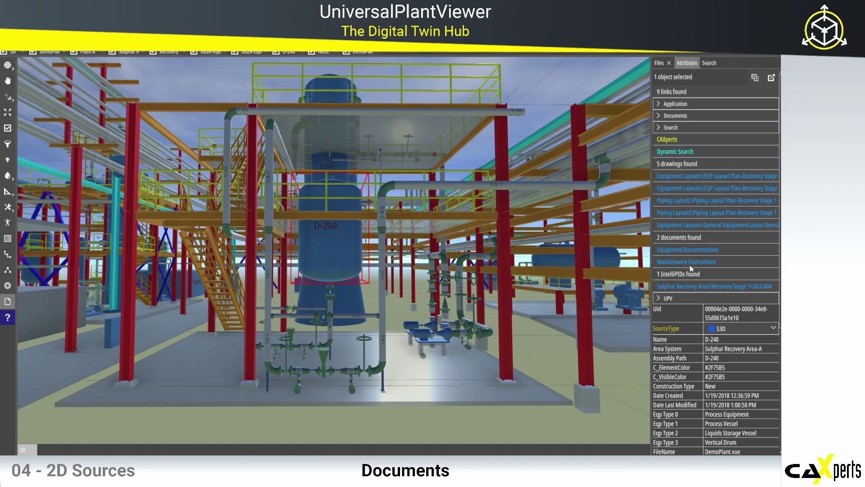
Step: View D-240's linked Equipment Documentation and Maintenance Instructions, closing each document after viewing it
left_click(691, 250)
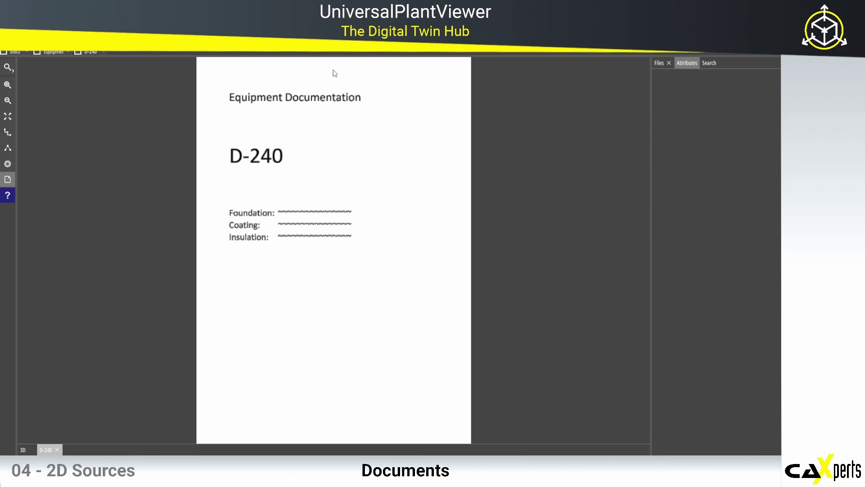
left_click(59, 450)
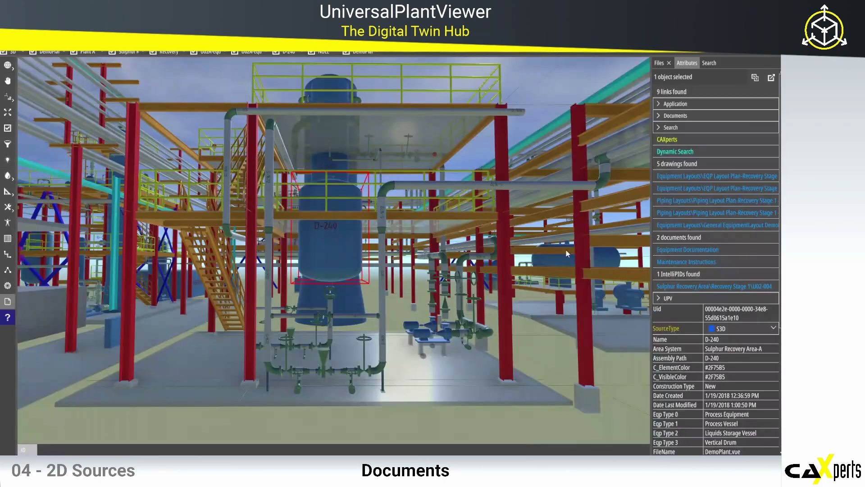
left_click(691, 263)
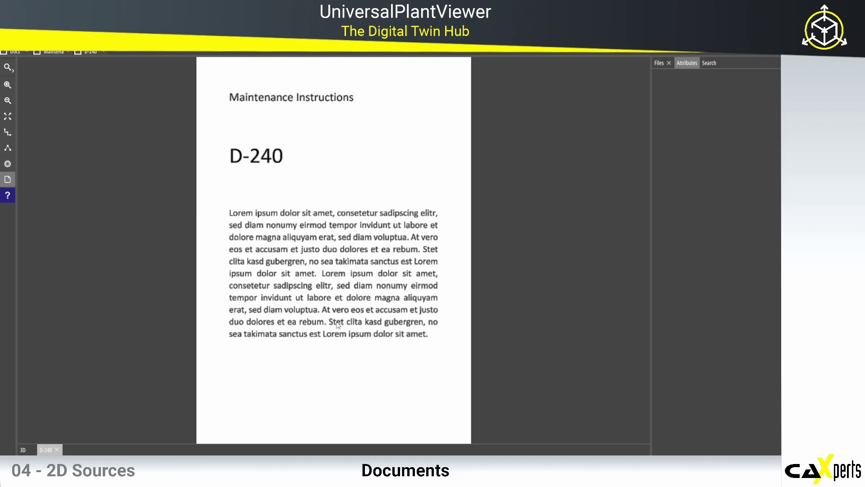
left_click(56, 449)
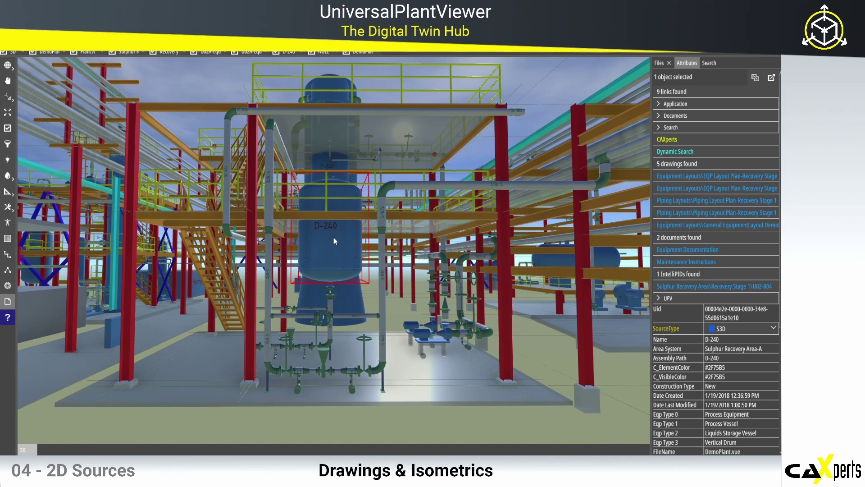
Step: Dock D-240's linked equipment layout plan for 0 to 4.500m below the 3D view and locate pumps P-102A and P-102B from it
left_click(691, 178)
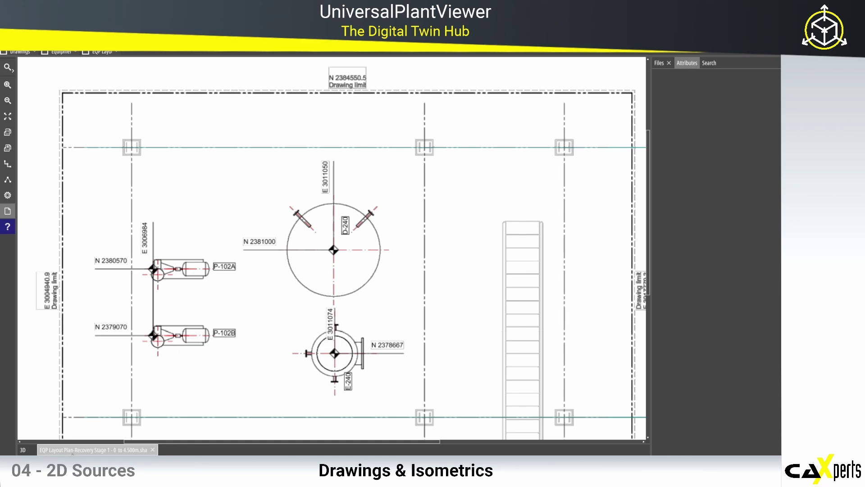
mouse_move(135, 449)
left_mouse_down()
mouse_move(324, 310)
mouse_move(336, 275)
mouse_move(347, 274)
left_mouse_up()
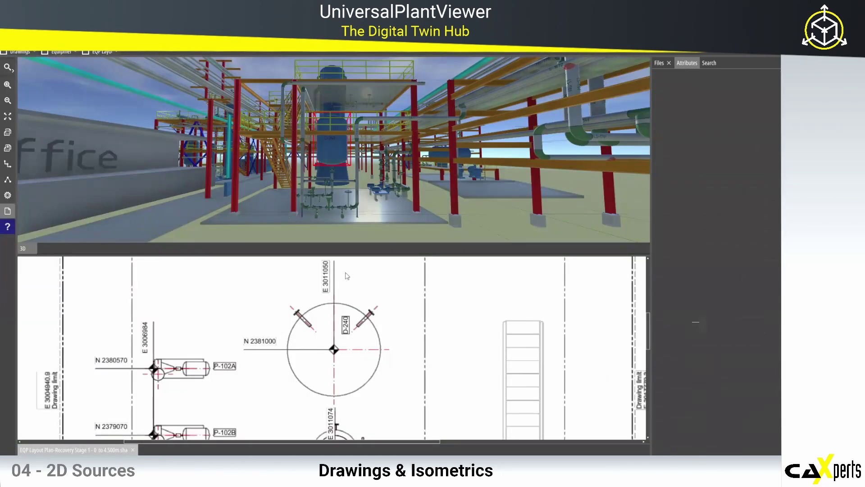
left_click(197, 366)
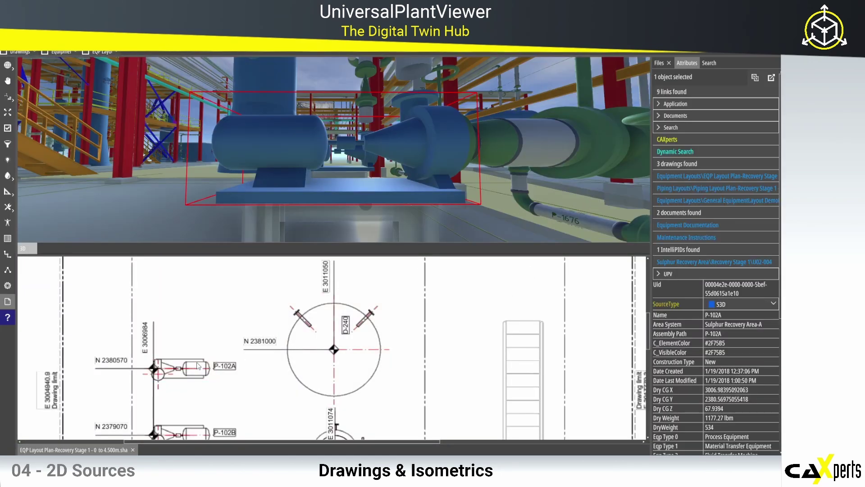
left_click(193, 432)
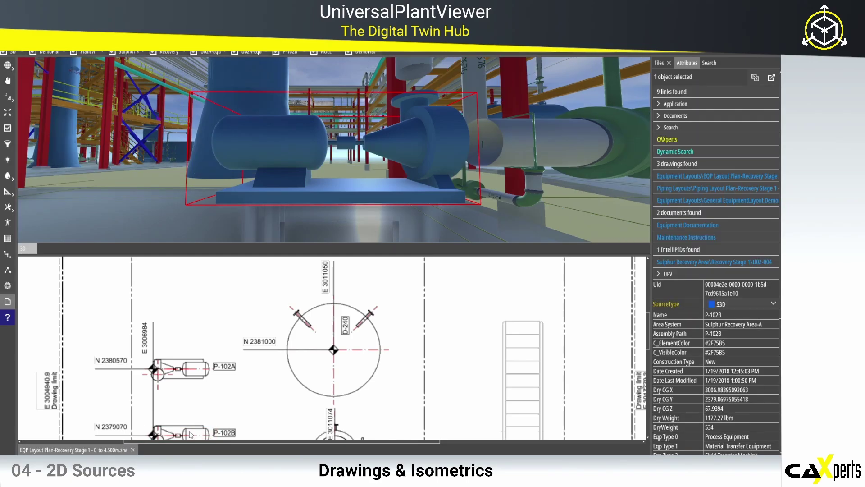
Step: Locate the stair from the layout plan in the 3D model and close the plan
left_click(534, 382)
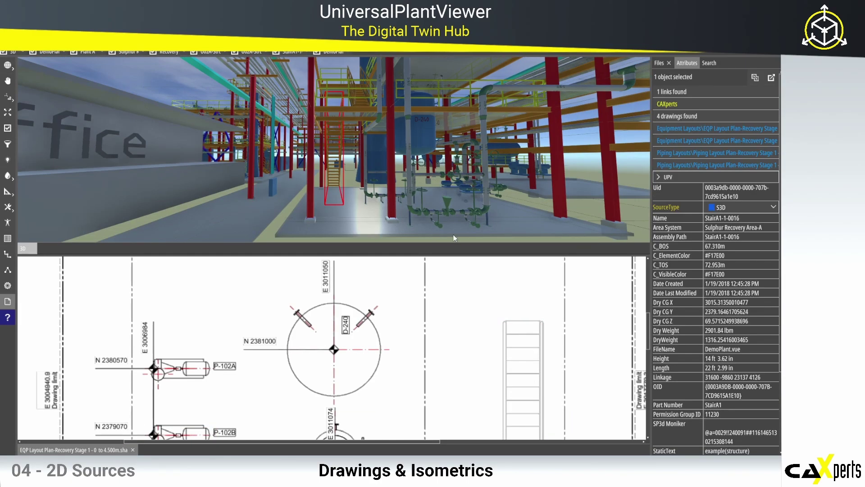
left_click_drag(353, 205, 369, 208)
left_click_drag(404, 206, 355, 210)
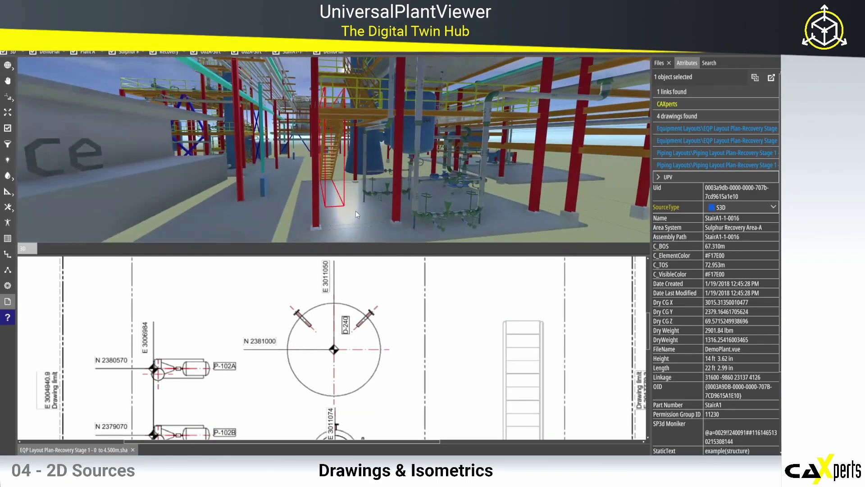
left_click(132, 450)
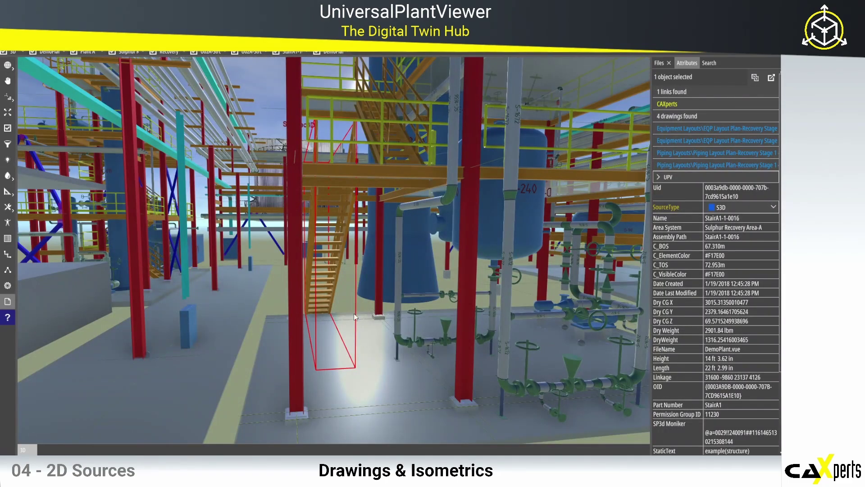
Step: Select the pipe flange beside the green elbow on the side of the large blue twin-fan unit
scroll(354, 314, "down", 12)
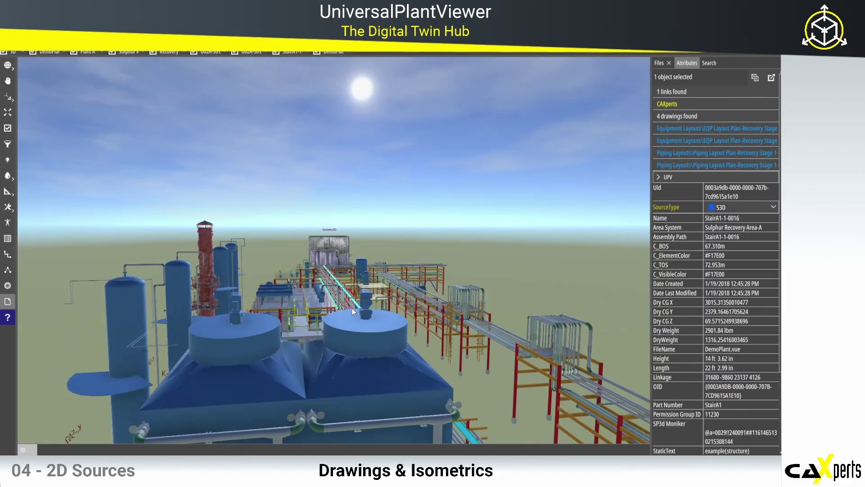
scroll(352, 309, "down", 4)
scroll(315, 343, "down", 4)
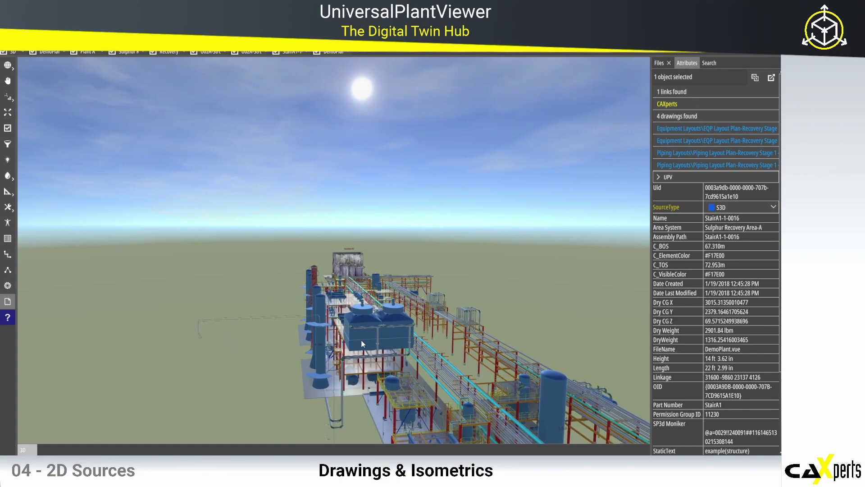
left_click_drag(435, 341, 358, 337)
scroll(357, 327, "up", 7)
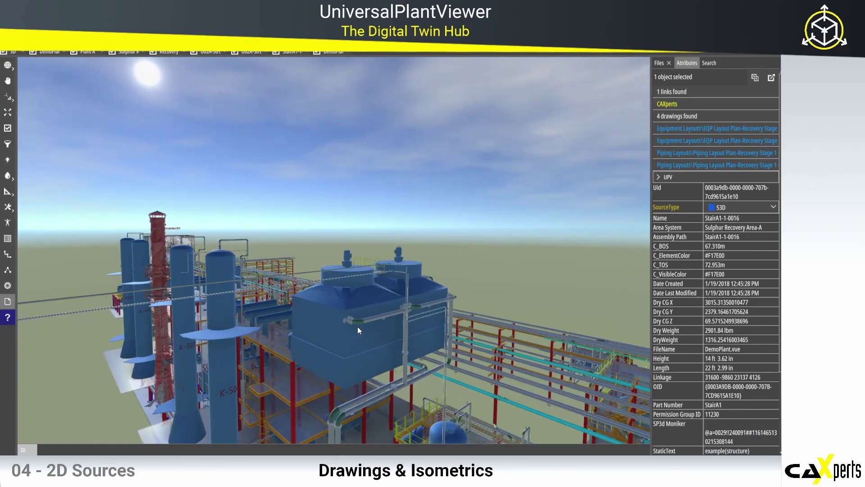
scroll(358, 327, "up", 10)
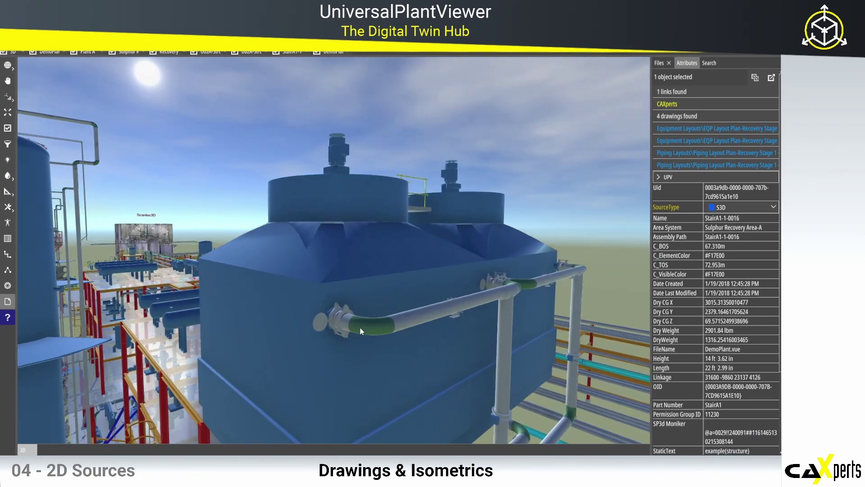
scroll(361, 327, "up", 2)
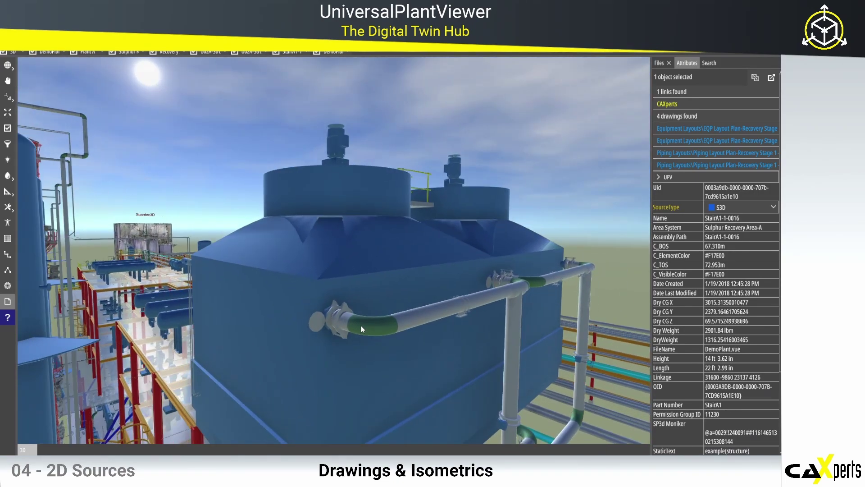
left_click(339, 318)
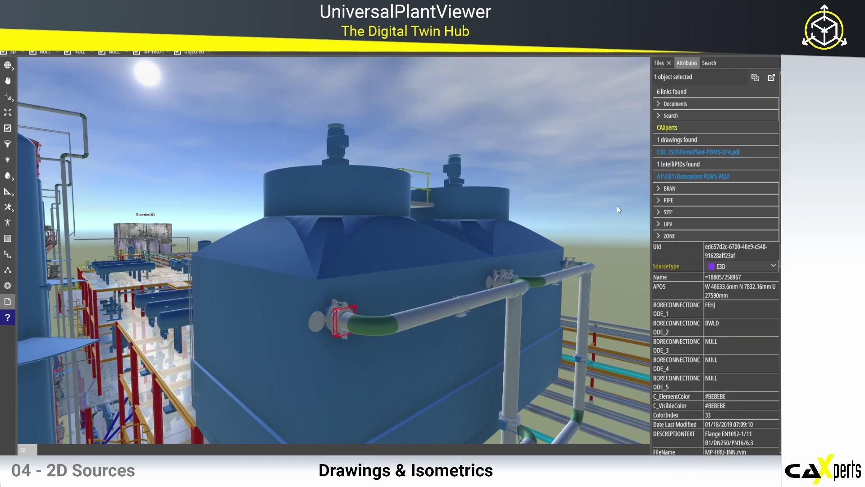
Step: Open the flange's linked isometric DemoPlant-PDMS-014.pdf and dock it below the 3D view
left_click(689, 153)
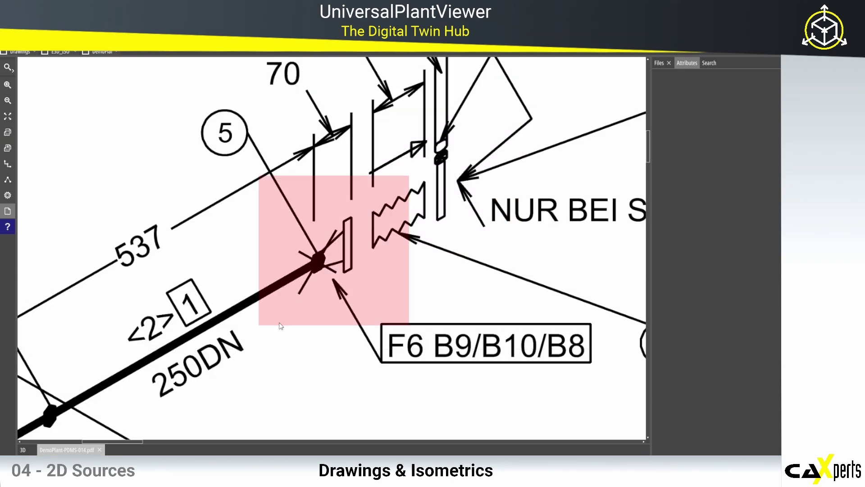
left_click(103, 419)
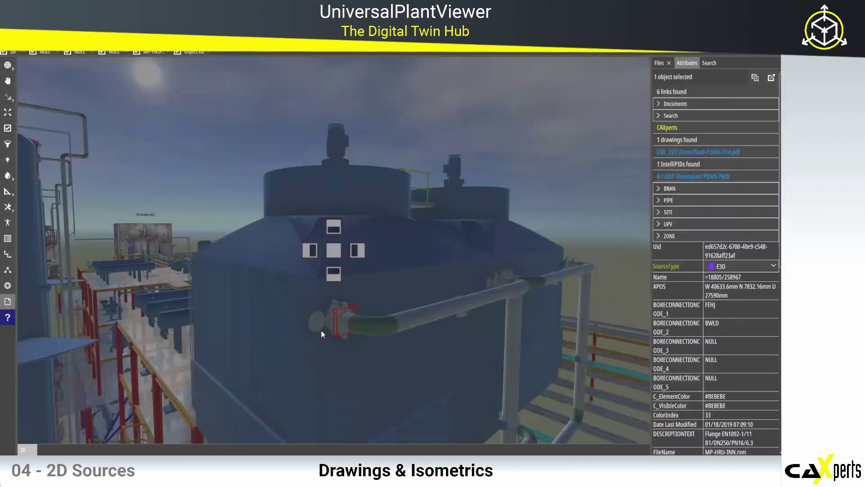
left_click_drag(334, 277, 335, 276)
scroll(333, 349, "down", 5)
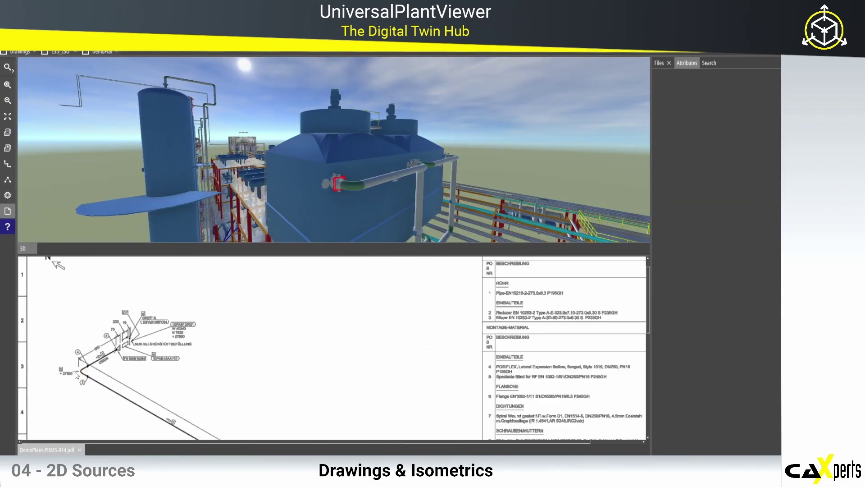
Step: Locate the elbow at the isometric's corner in the 3D model and examine the pipe routing on the sheet
left_click(82, 371)
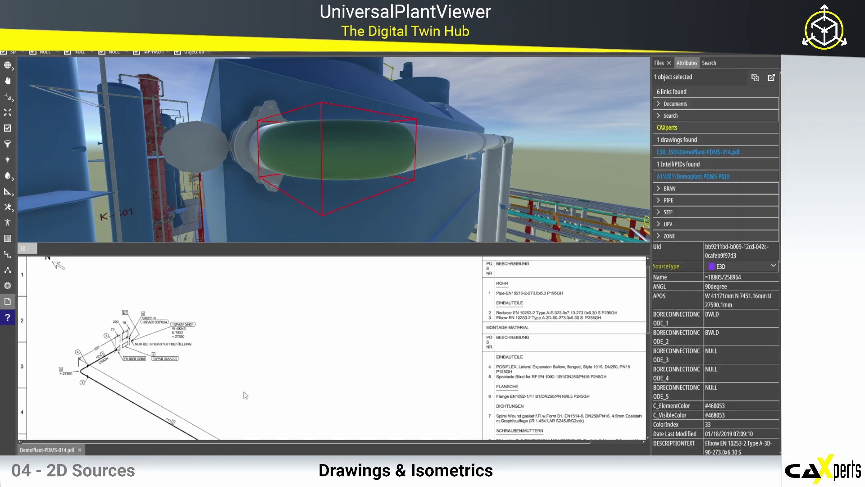
scroll(290, 372, "down", 3)
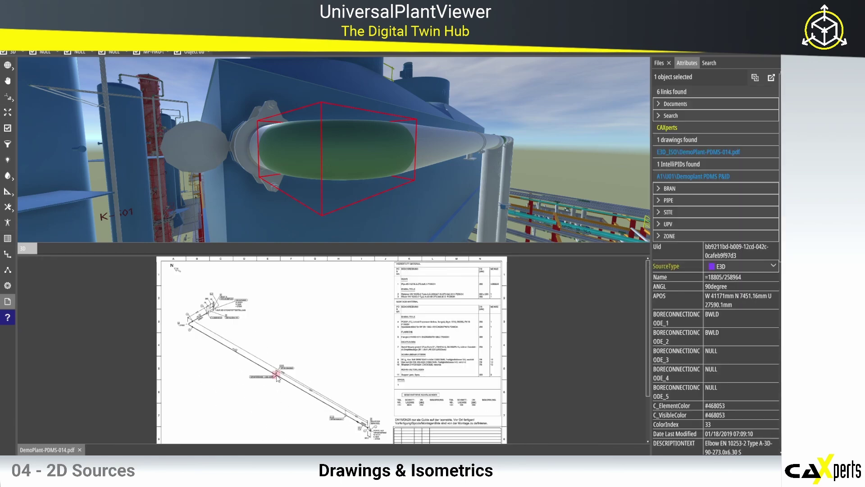
scroll(277, 374, "up", 10)
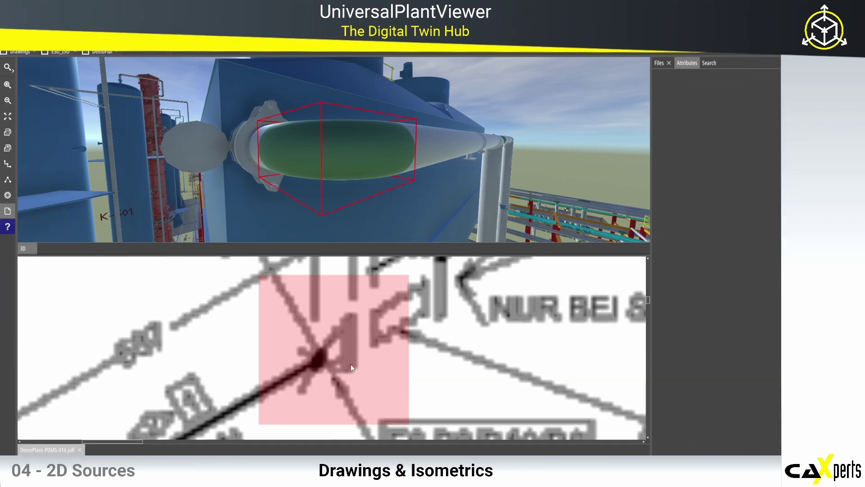
scroll(395, 350, "down", 10)
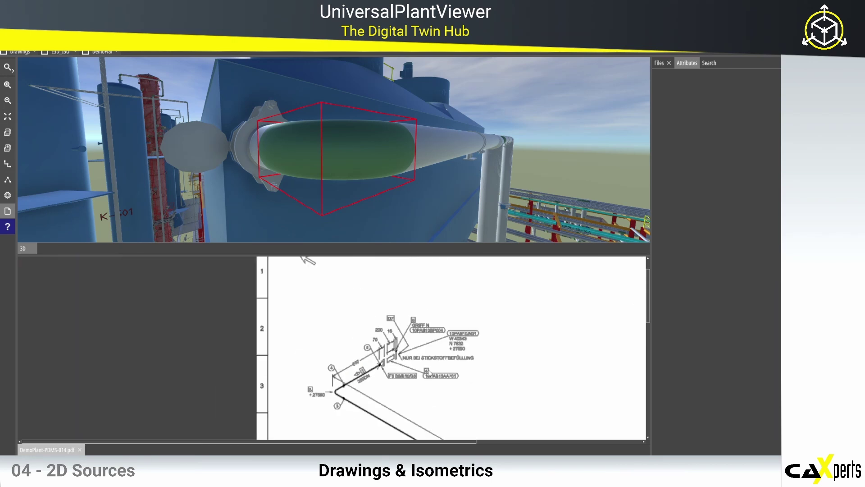
Step: Locate the pipe support 10PAB10BQ025_LOSLAGER from the isometric in the 3D model, view its surroundings and close the isometric
left_click_drag(449, 410, 247, 363)
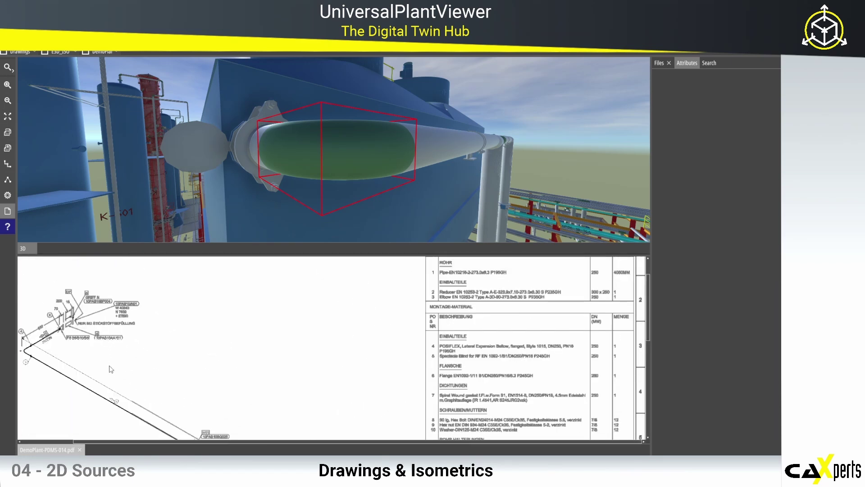
left_click_drag(244, 396, 293, 258)
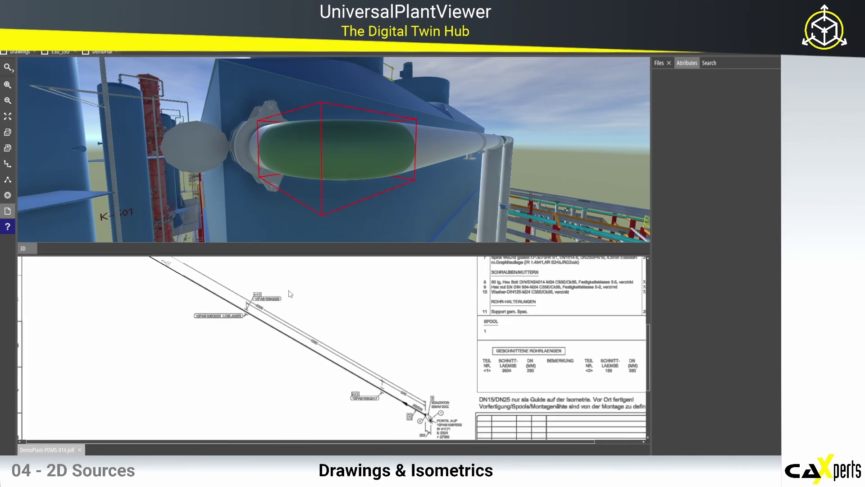
left_click(245, 316)
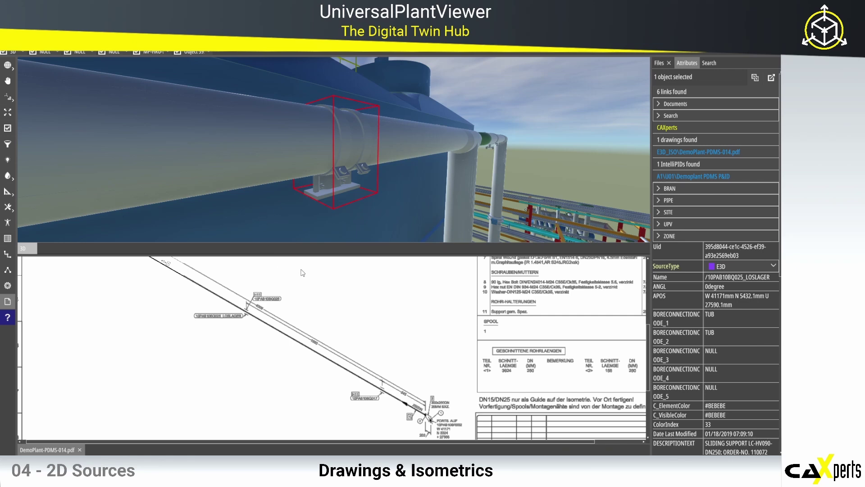
scroll(337, 226, "down", 5)
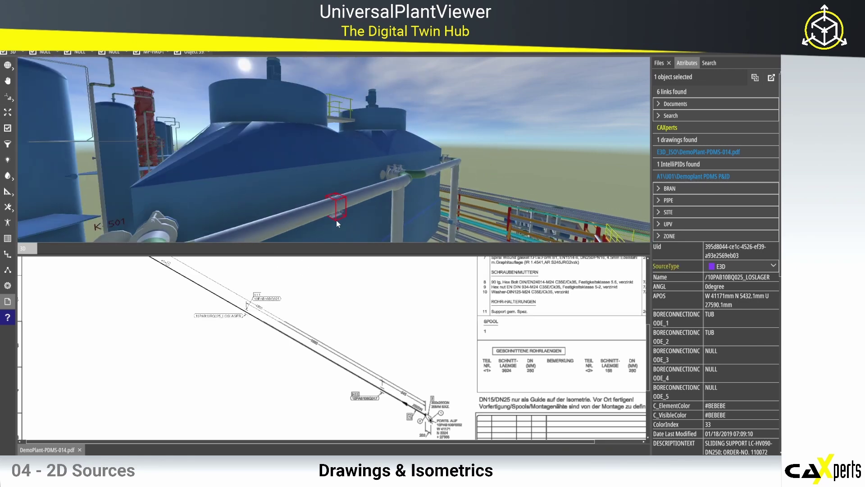
scroll(337, 223, "down", 1)
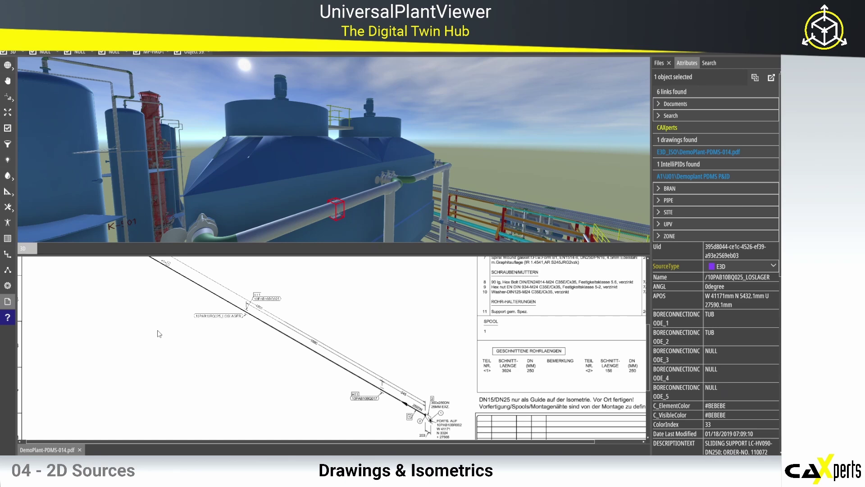
left_click(79, 449)
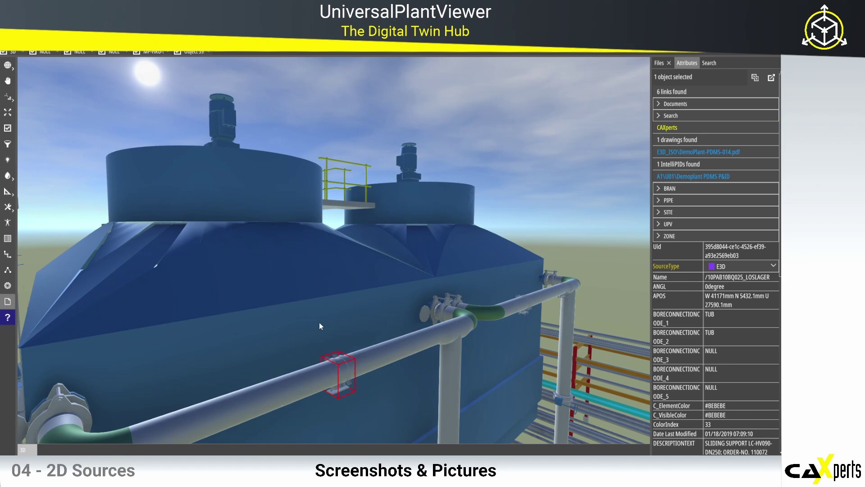
Step: Frame the side pipe of the large blue twin-fan unit and add a screenshot of this view to the model files
scroll(355, 331, "down", 1)
scroll(344, 326, "down", 1)
left_click_drag(396, 366, 495, 252)
left_click(659, 62)
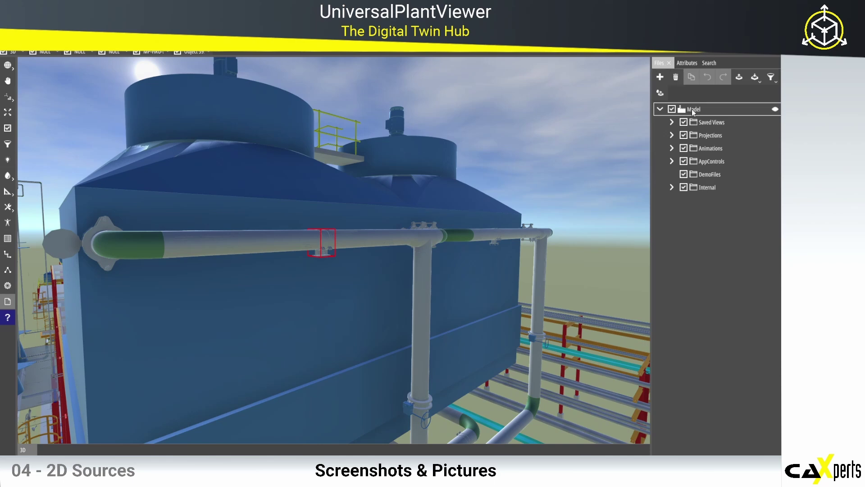
left_click(661, 78)
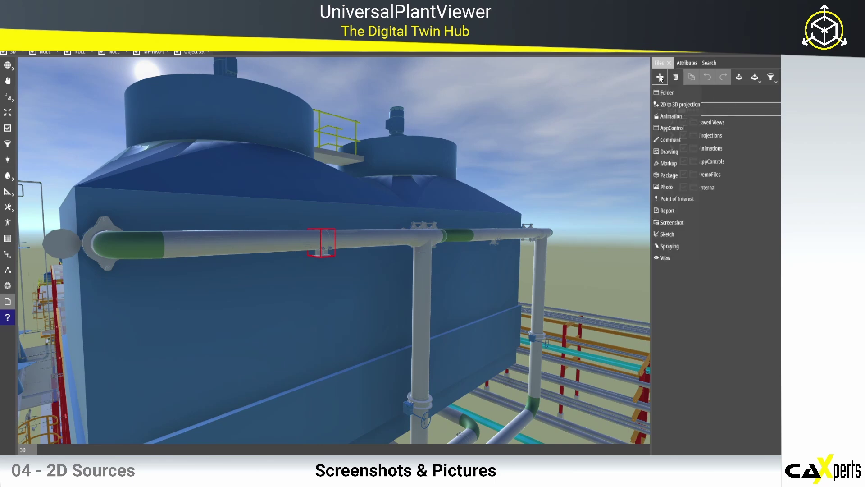
left_click(663, 221)
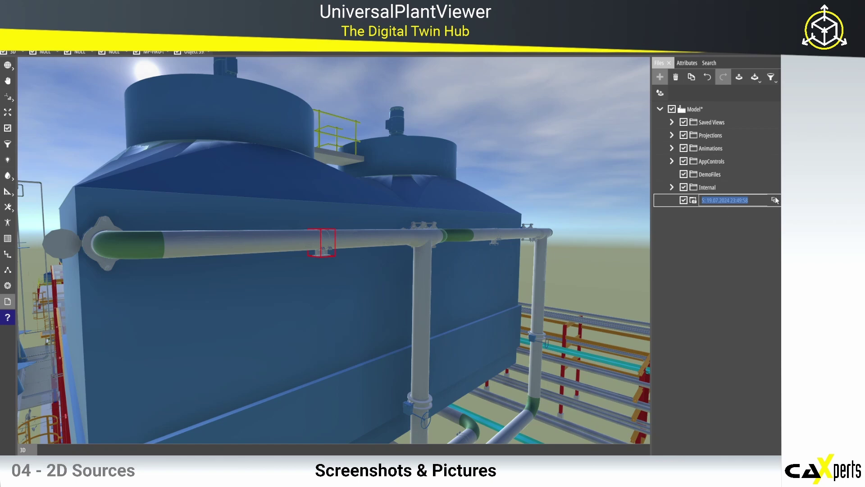
Step: Open the new screenshot, view it enlarged and close it
left_click(775, 200)
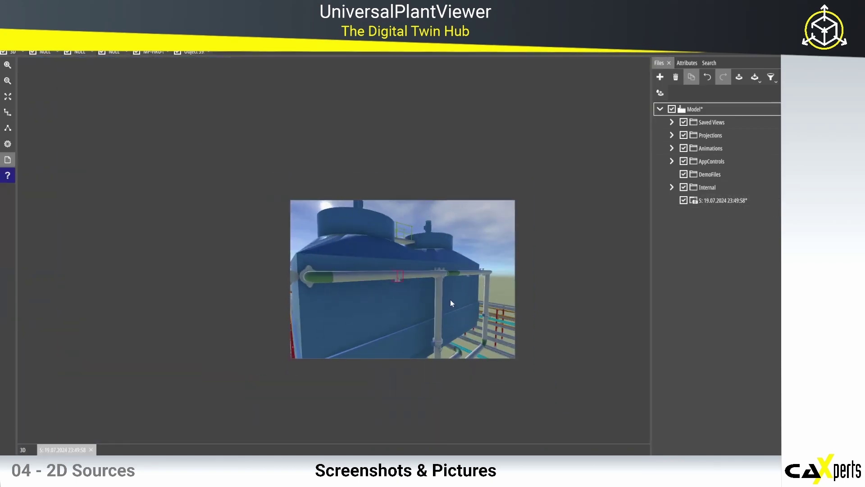
scroll(352, 297, "up", 3)
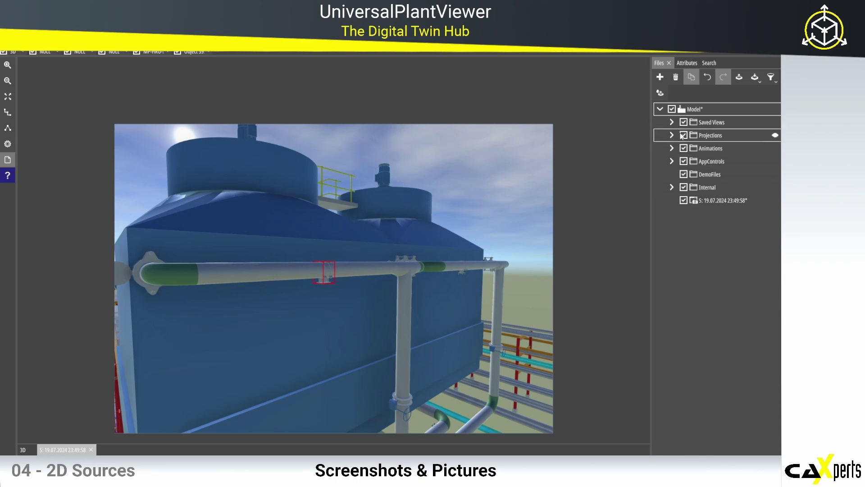
left_click(91, 450)
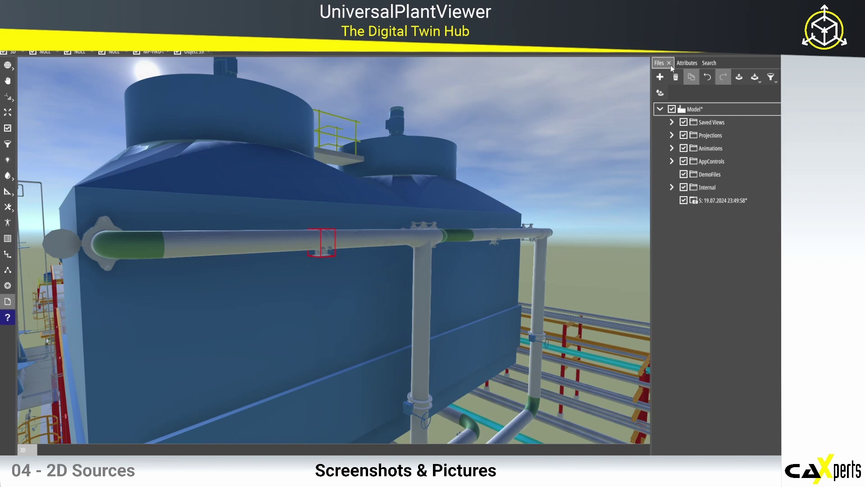
Step: Add a photo to the model files by capturing the red stack with the camera and accepting the shot
left_click(661, 77)
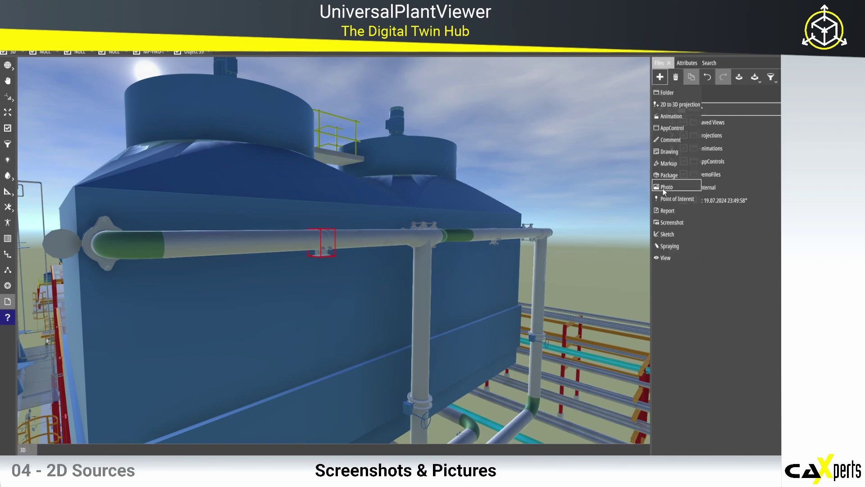
left_click(663, 187)
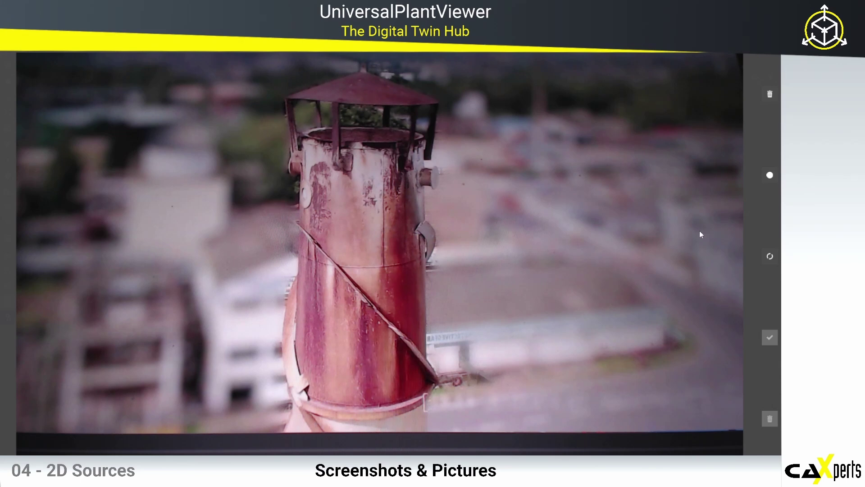
left_click(770, 175)
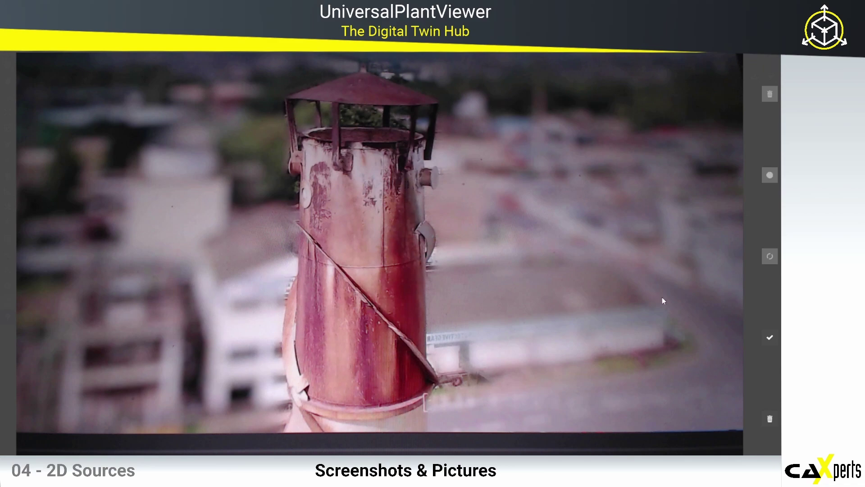
left_click(764, 334)
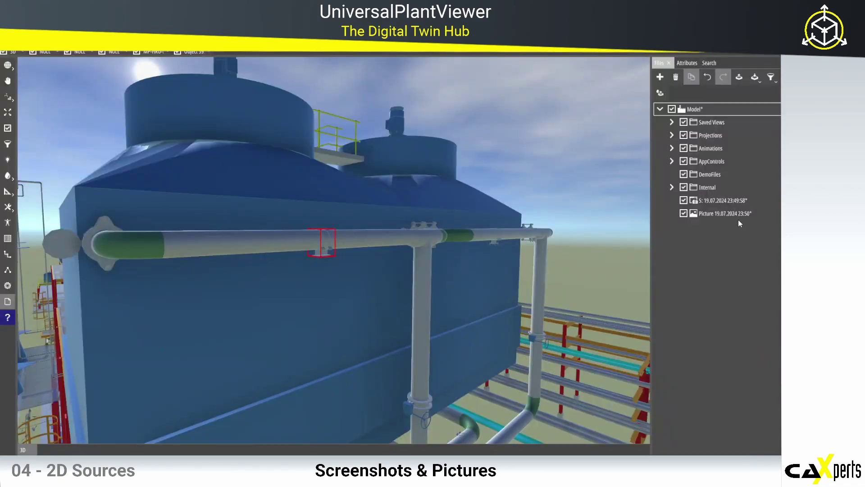
Step: Open the captured stack photo, examine it enlarged and close it
left_click(775, 213)
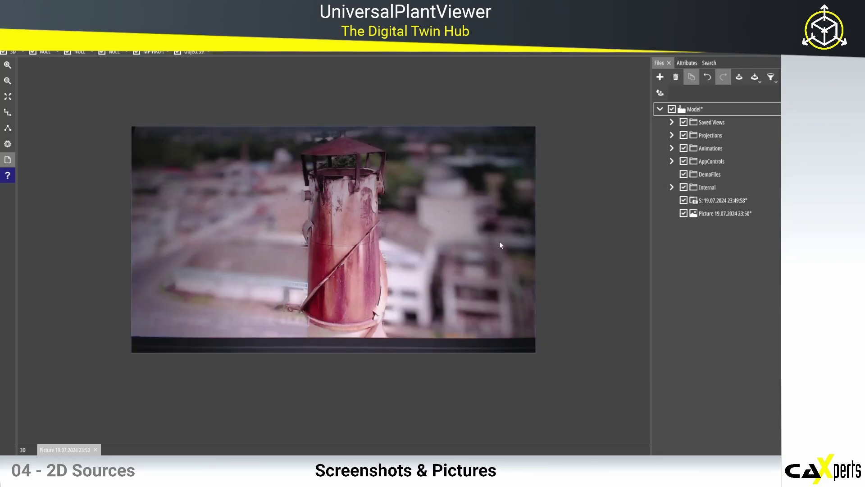
scroll(500, 241, "up", 1)
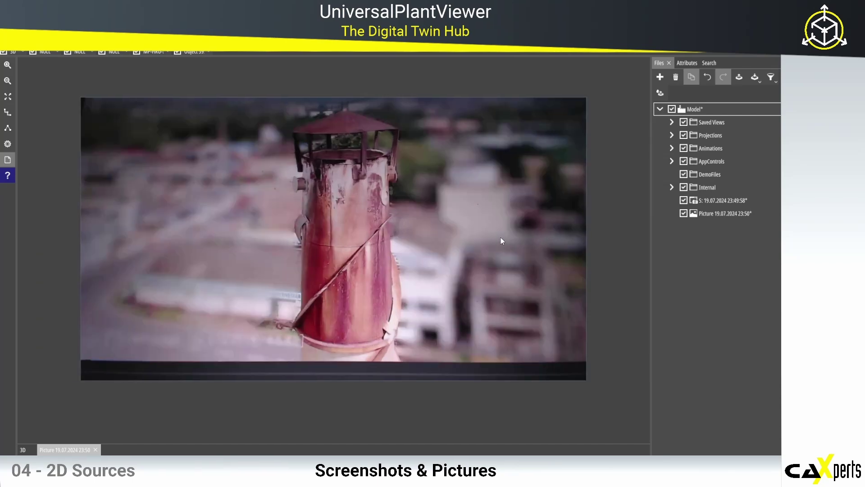
scroll(501, 238, "up", 1)
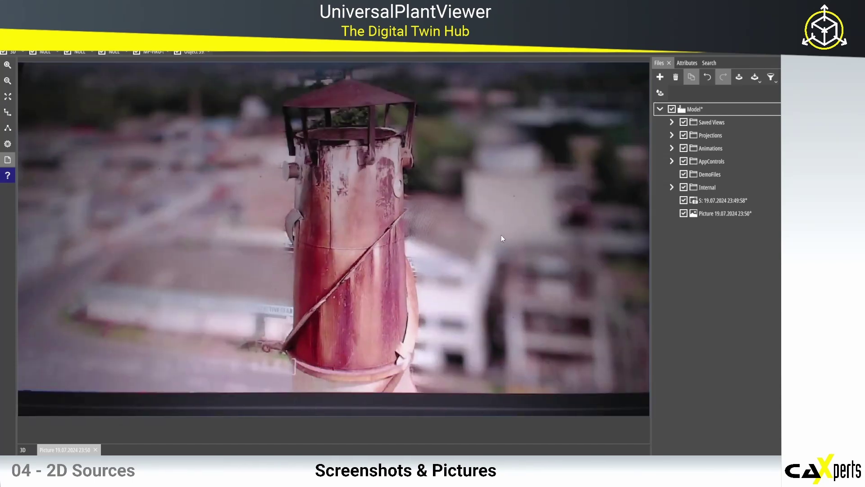
scroll(502, 237, "down", 1)
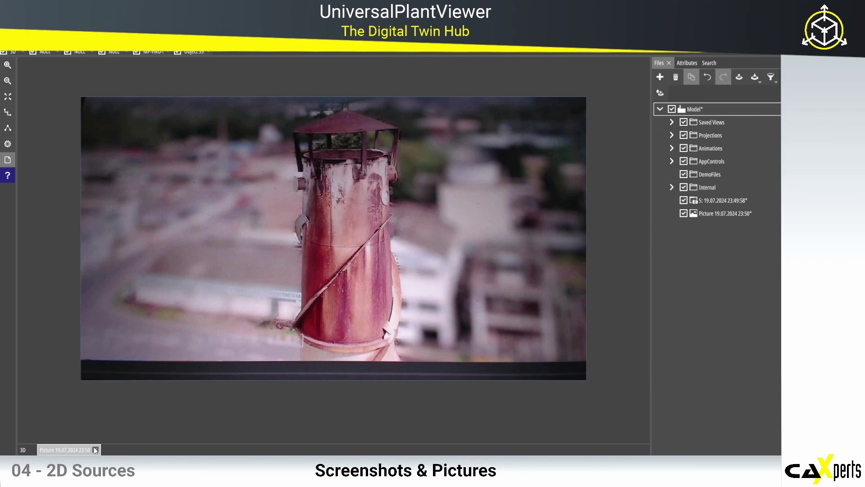
left_click(96, 450)
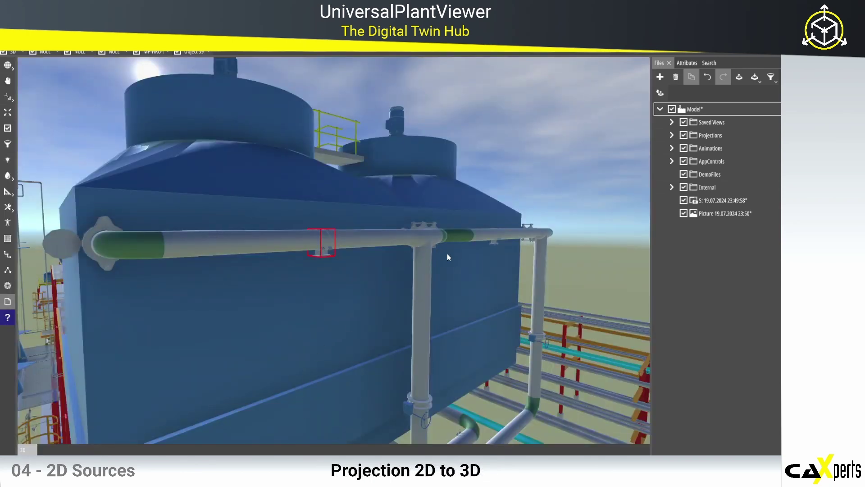
Step: Show the Piping Layout Plan projection from the Projections folder beneath the steel structure with the blue vessels
middle_click_drag(458, 299, 218, 447)
scroll(180, 331, "up", 3)
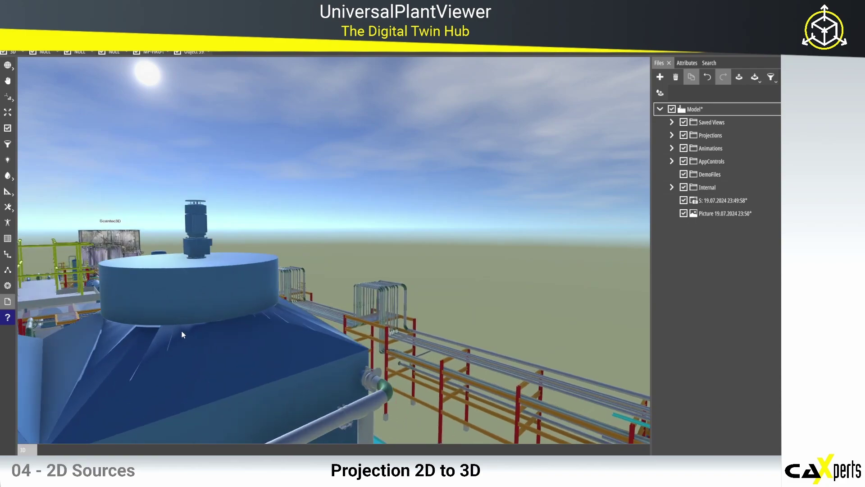
scroll(182, 334, "up", 6)
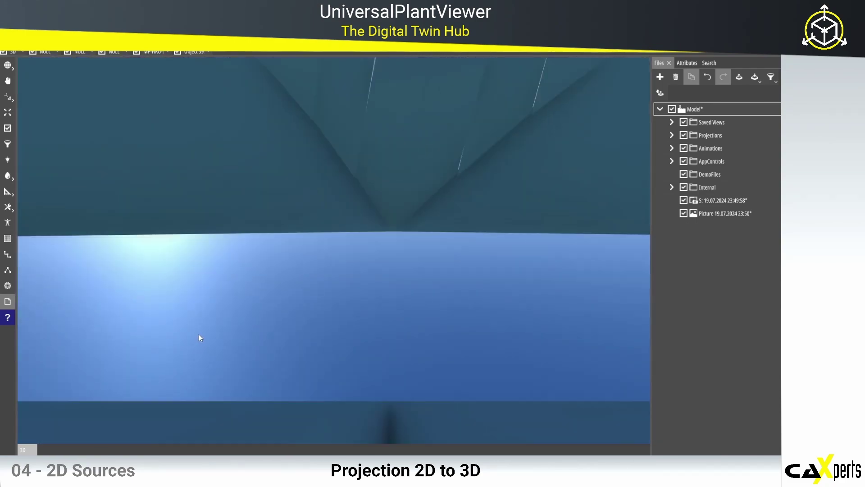
scroll(199, 334, "down", 10)
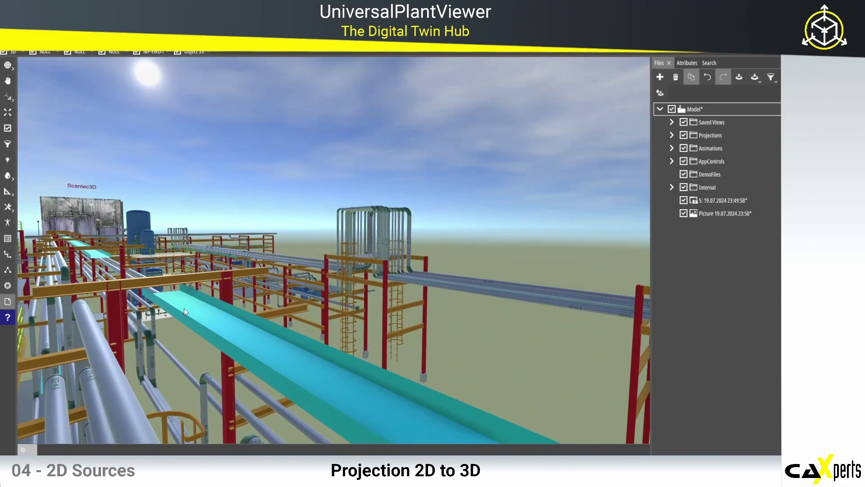
scroll(182, 307, "up", 8)
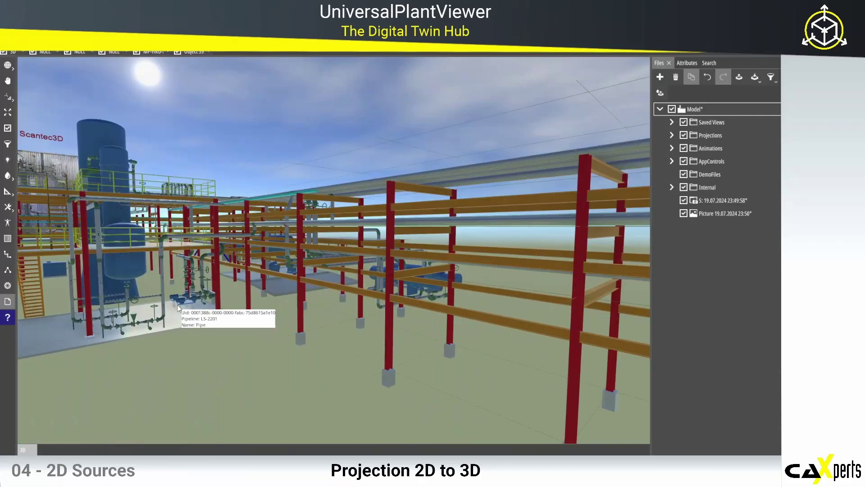
scroll(177, 304, "up", 1)
middle_click_drag(127, 246, 228, 281)
left_click_drag(228, 281, 222, 286)
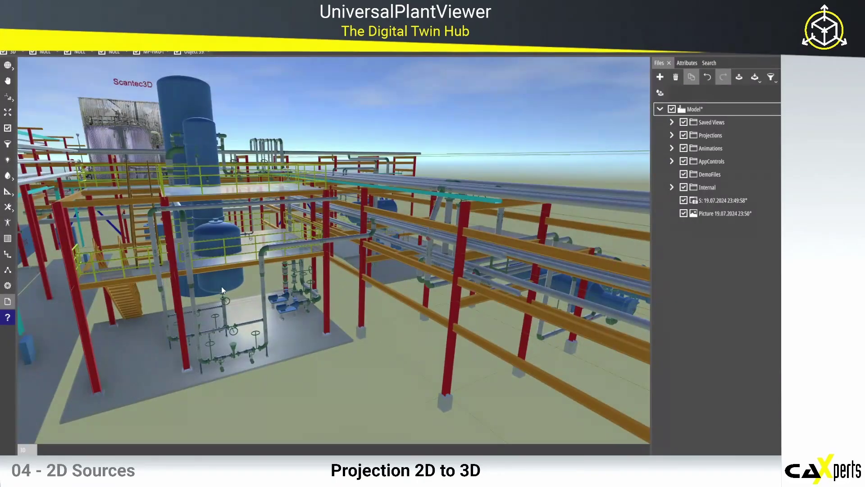
scroll(221, 283, "up", 3)
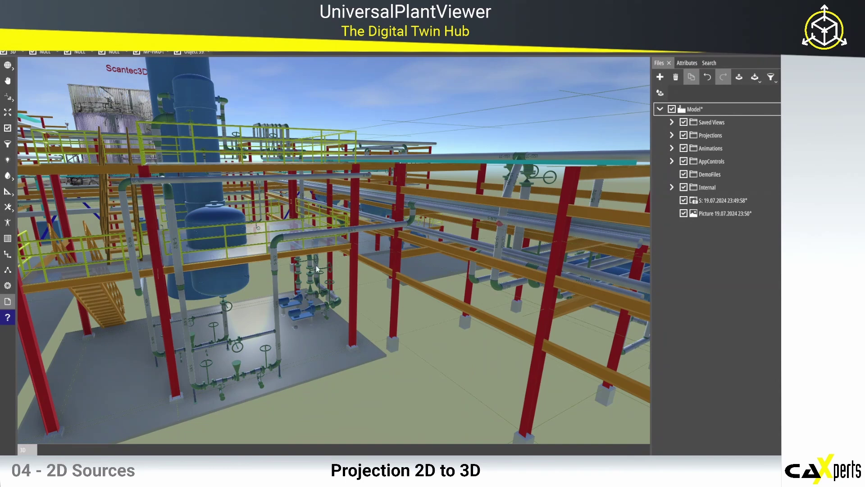
left_click(671, 136)
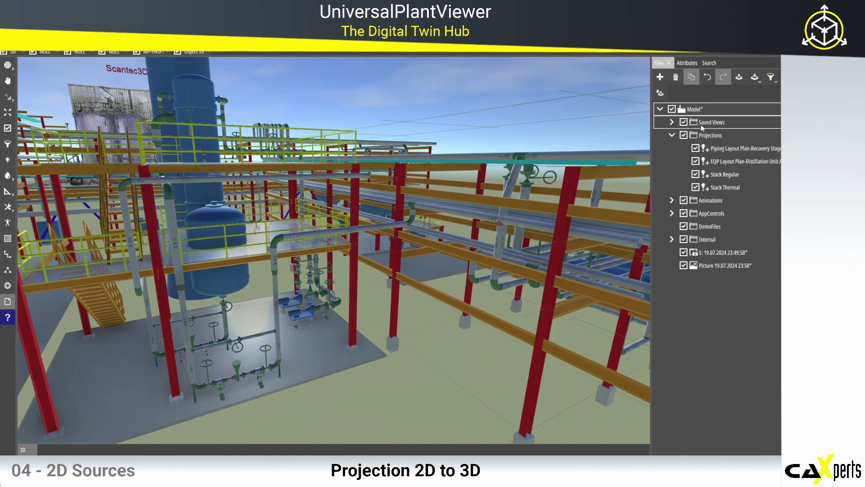
left_click(752, 148)
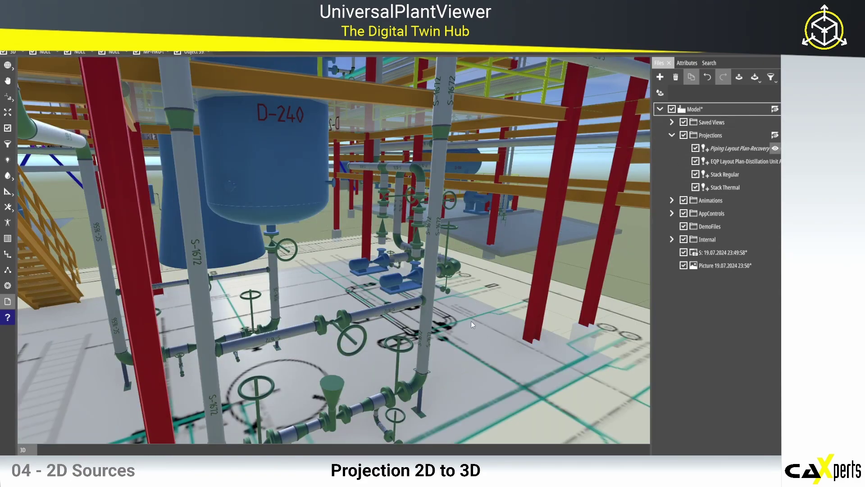
Step: Examine how the projected piping layout plan lines up with the pipes and columns, and hide the projection
scroll(443, 344, "down", 3)
scroll(437, 375, "up", 3)
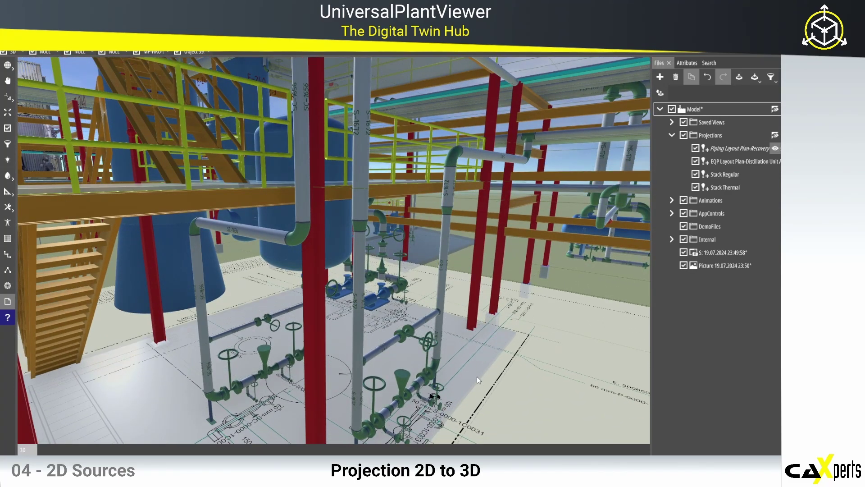
left_click_drag(479, 379, 480, 350)
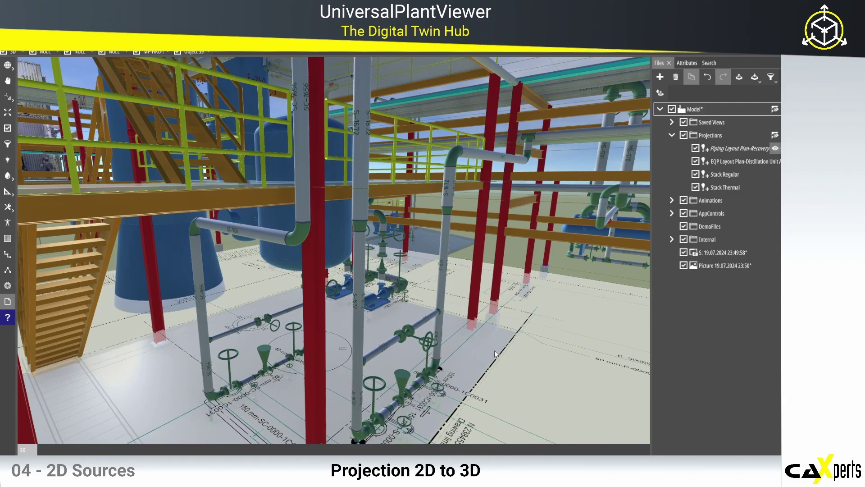
mouse_move(494, 350)
middle_mouse_down()
mouse_move(429, 255)
mouse_move(461, 370)
mouse_move(451, 378)
middle_mouse_up()
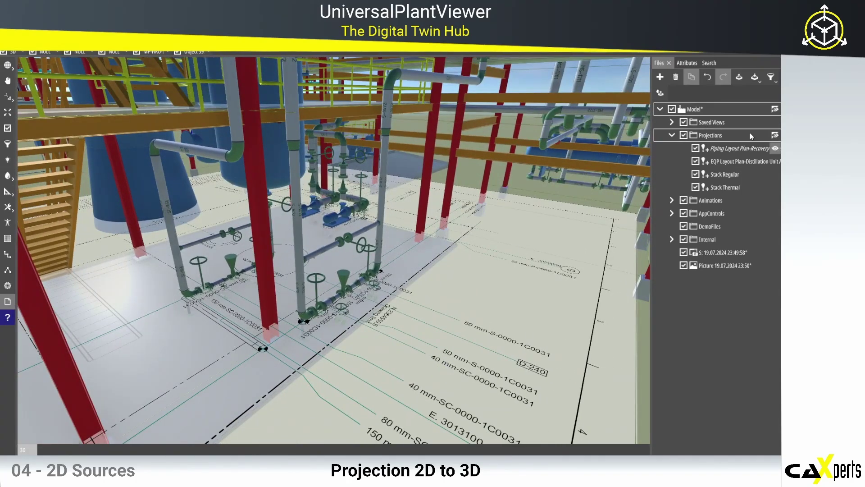
left_click(774, 149)
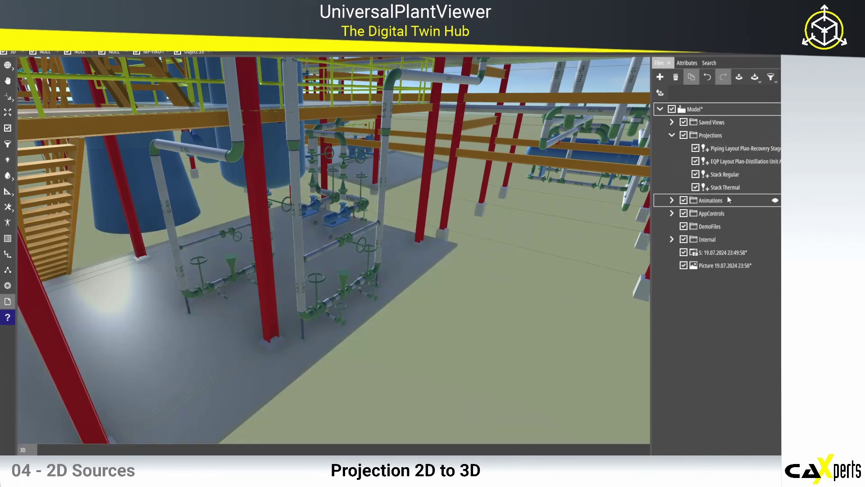
Step: Show the Stack Regular photo projection over the red stack in the 3D model
mouse_move(763, 177)
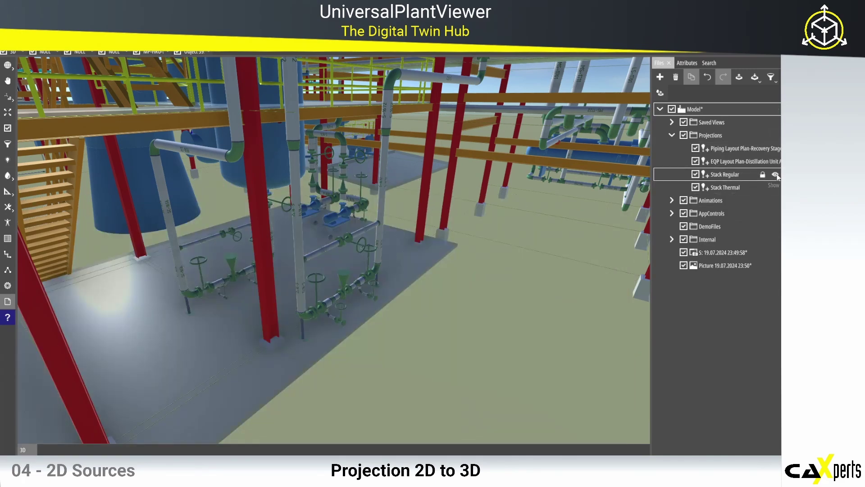
left_click(775, 175)
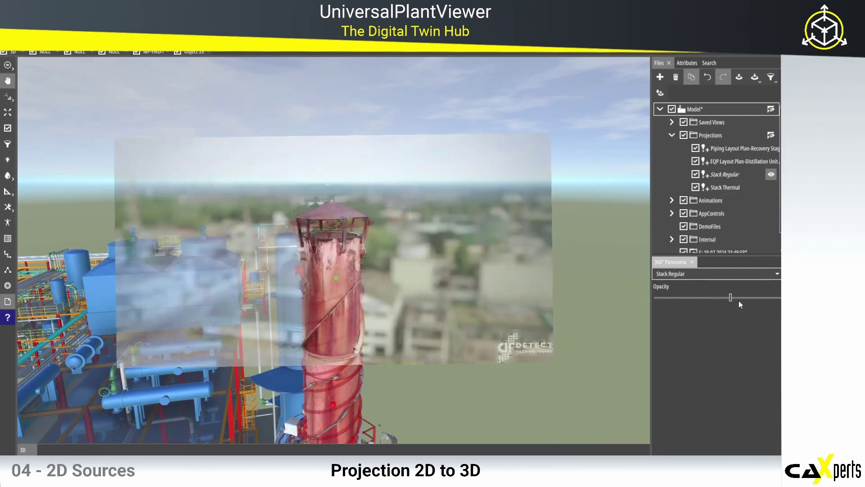
Step: Raise the opacity of the Stack Regular photo projection over the red stack and hide the projection
left_click_drag(730, 298, 767, 298)
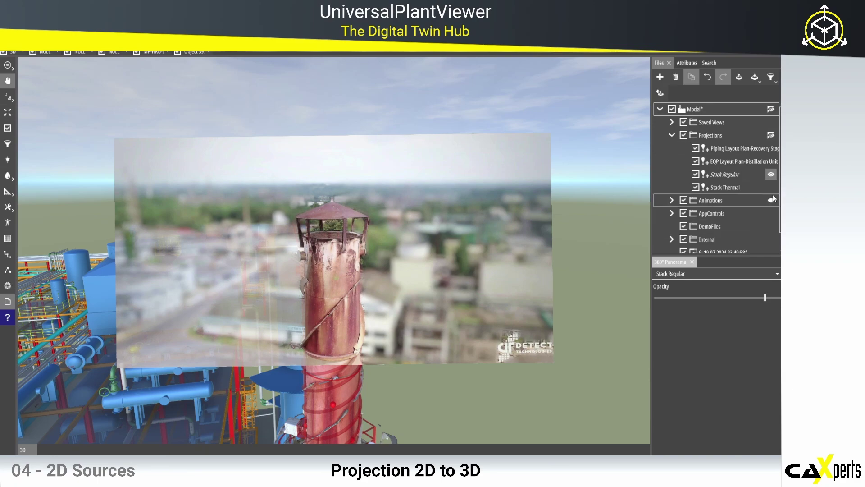
left_click(771, 174)
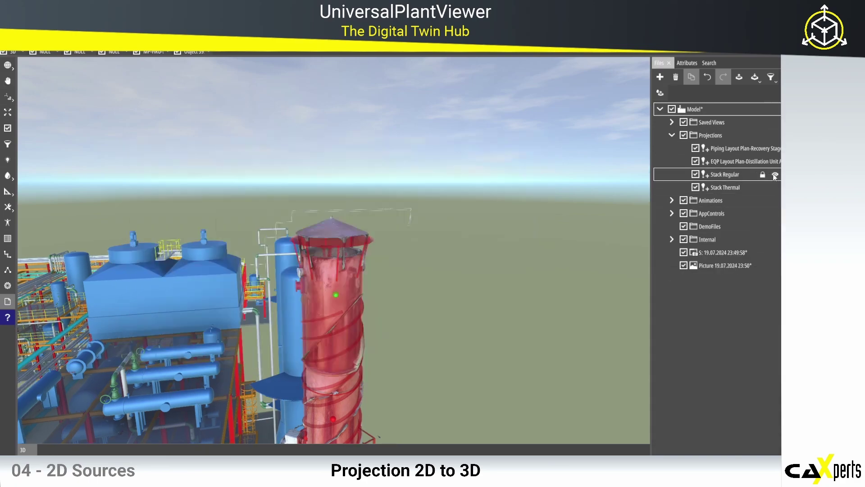
Step: Show the Stack Thermal projection on the red stack and lower its opacity so the 3D geometry shows through
left_click(773, 187)
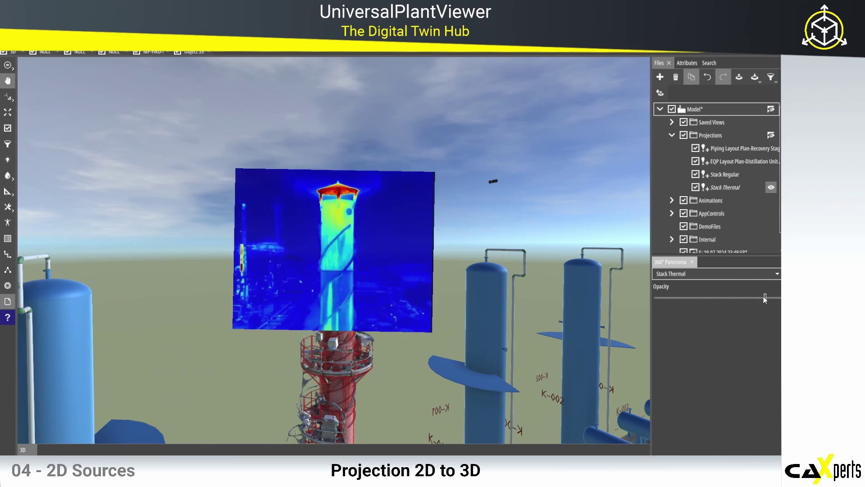
left_click_drag(765, 297, 726, 310)
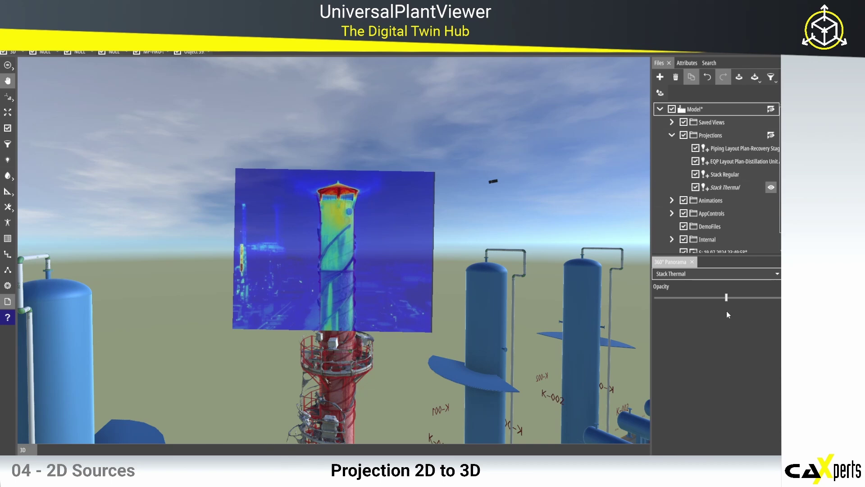
mouse_move(734, 311)
left_mouse_down()
mouse_move(776, 304)
mouse_move(741, 315)
left_mouse_up()
left_click_drag(714, 315, 707, 316)
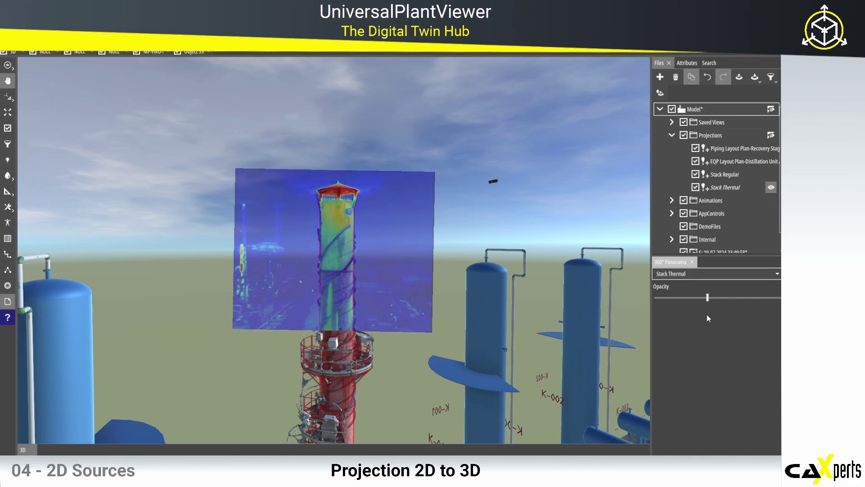
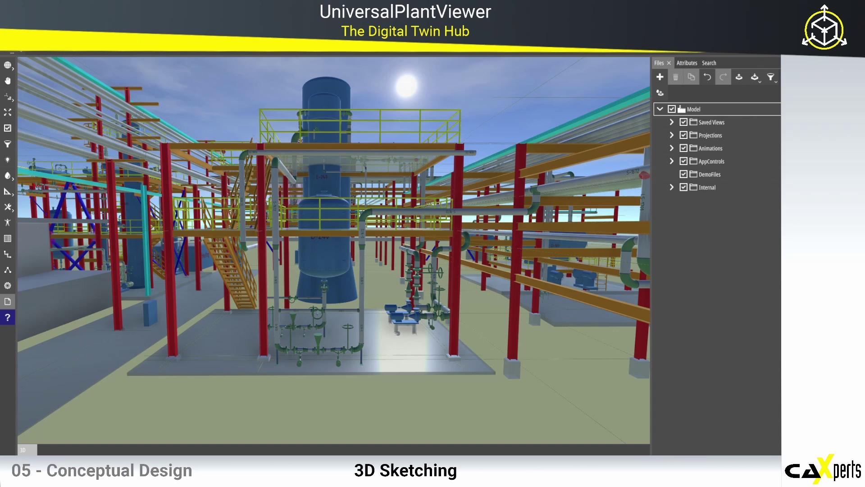
Step: Create a new sketch and place a slab at the front edge of the foundation under the steel structure
left_click(716, 177)
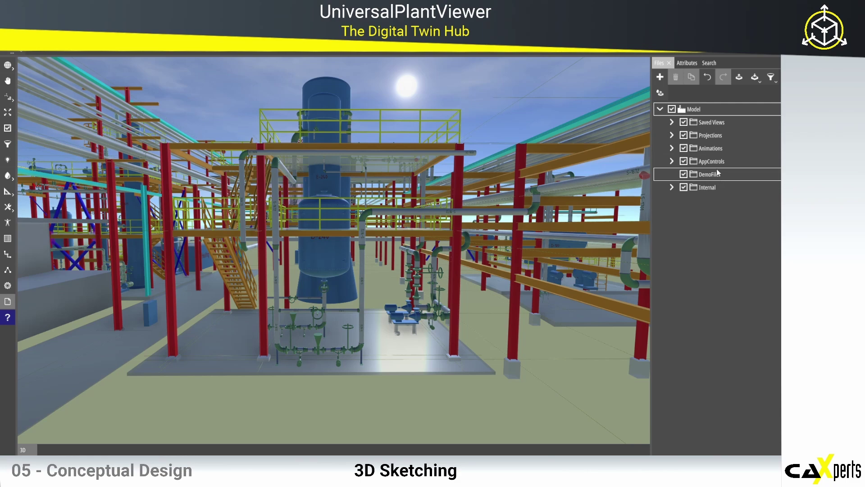
left_click(660, 78)
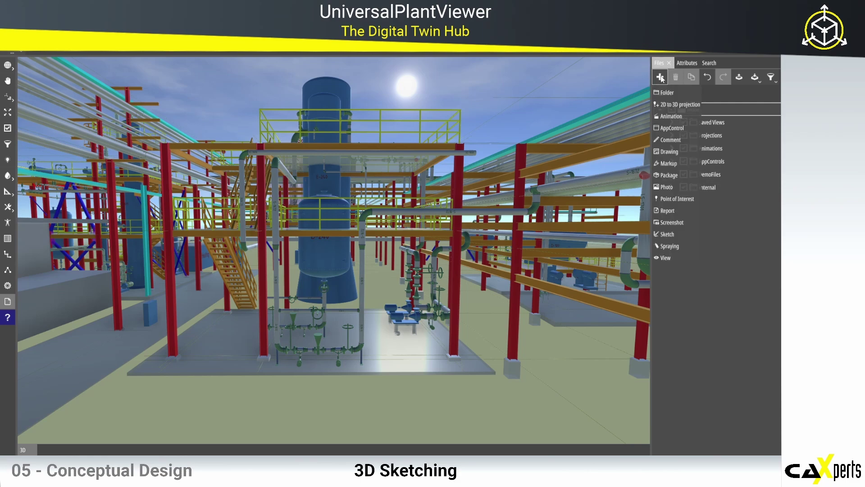
left_click(667, 234)
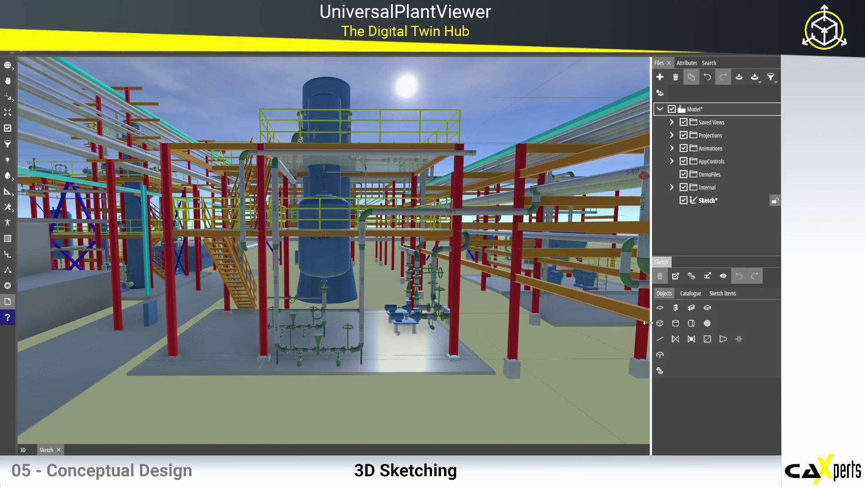
left_click(660, 308)
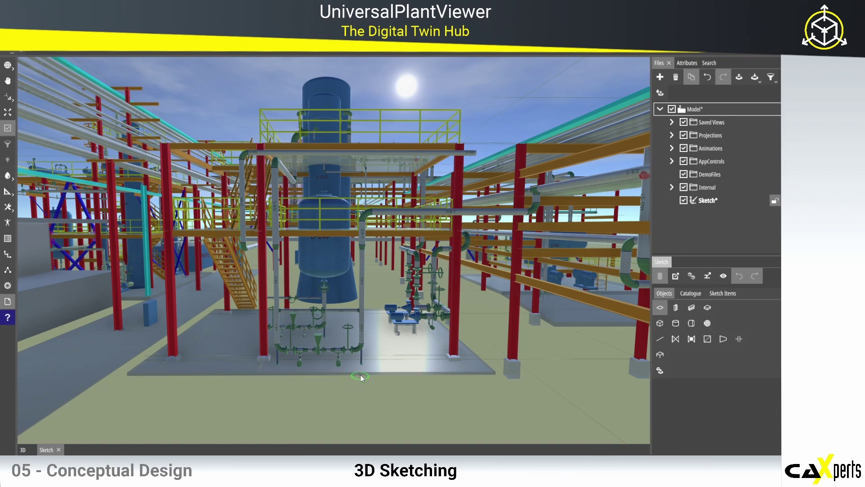
left_click(361, 374)
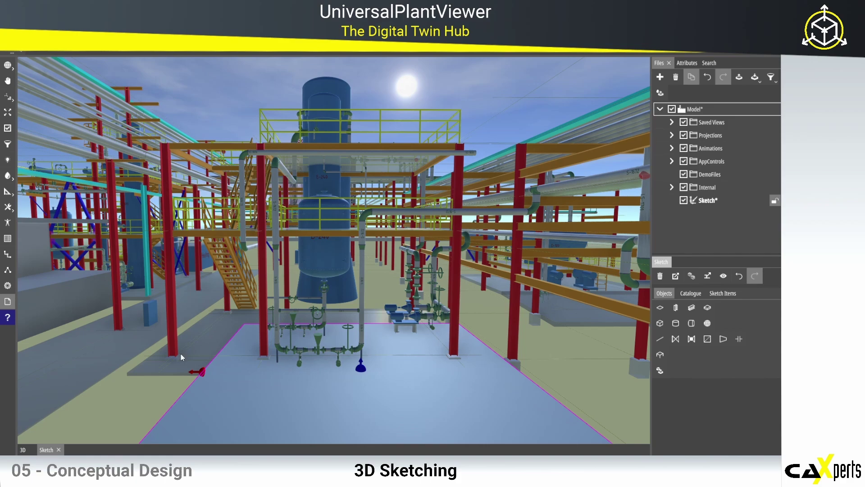
Step: Shift the slab out from under the steel structure onto the ground directly in front of the existing foundation
left_click_drag(194, 353, 295, 317)
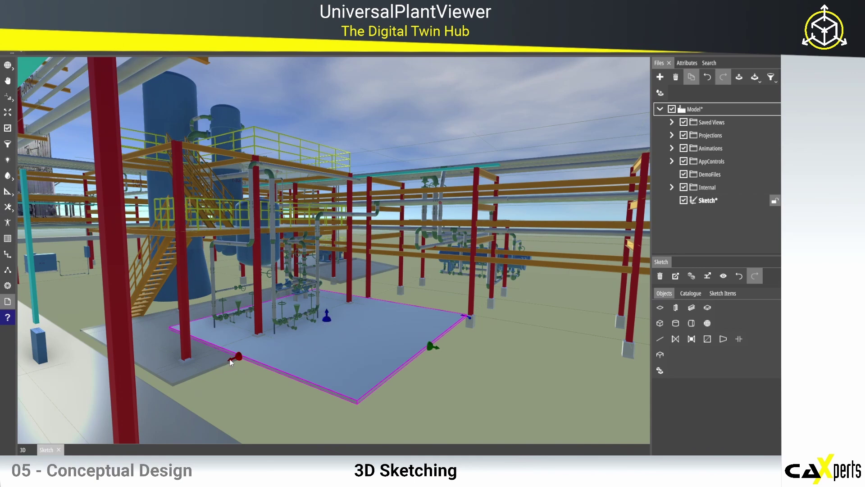
mouse_move(231, 361)
left_mouse_down()
mouse_move(120, 353)
mouse_move(99, 341)
left_mouse_up()
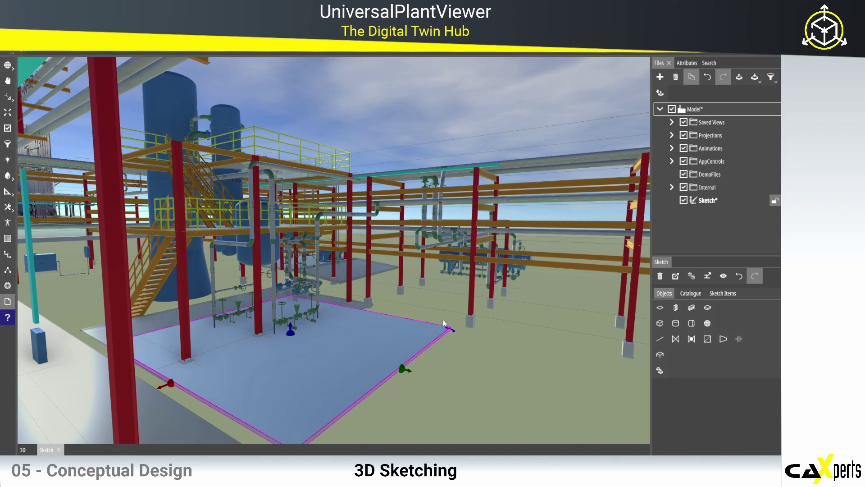
left_click_drag(482, 376, 474, 378)
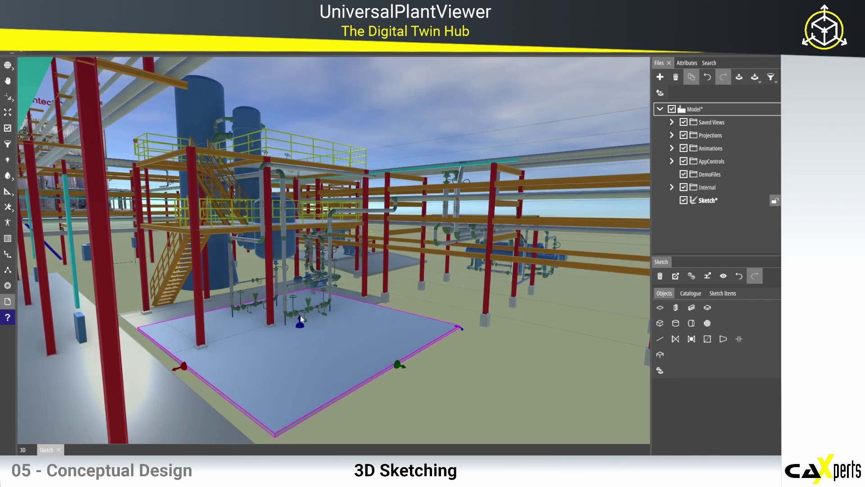
mouse_move(299, 320)
left_mouse_down()
mouse_move(204, 299)
mouse_move(136, 318)
mouse_move(145, 324)
left_mouse_up()
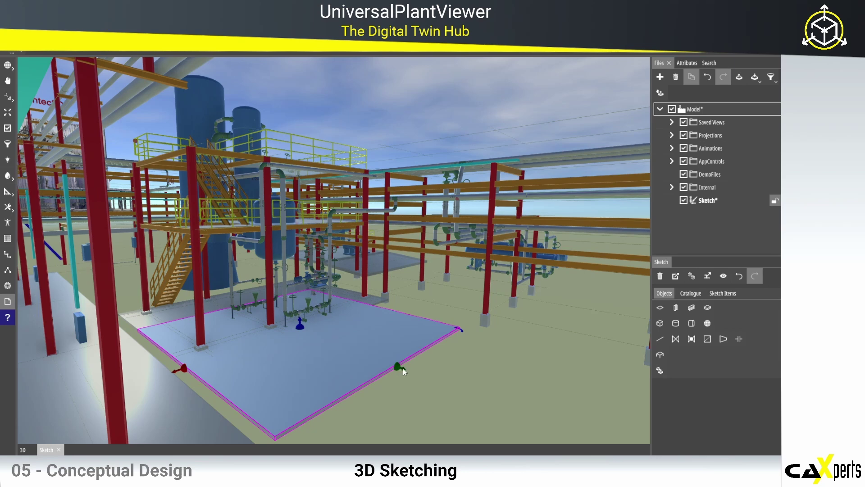
mouse_move(403, 368)
left_mouse_down()
mouse_move(620, 451)
mouse_move(598, 445)
left_mouse_up()
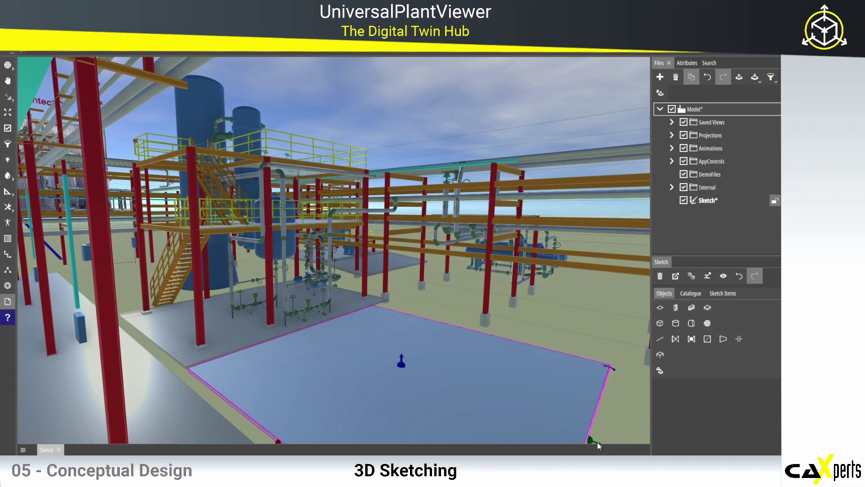
Step: Widen the slab toward the pipe rack columns by extending its edge opposite the office building
middle_click_drag(453, 313, 449, 339)
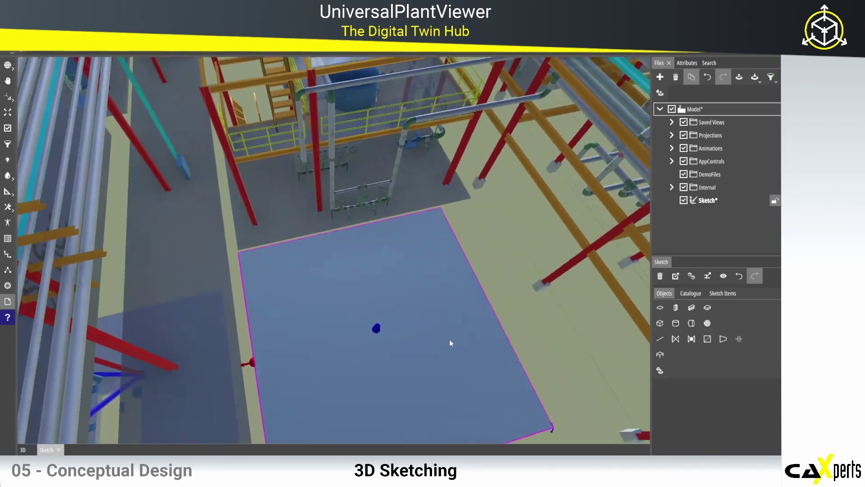
mouse_move(543, 333)
middle_mouse_down()
mouse_move(500, 322)
mouse_move(571, 384)
mouse_move(533, 337)
mouse_move(574, 346)
middle_mouse_up()
middle_click_drag(599, 379, 380, 307)
middle_click_drag(429, 345, 468, 310)
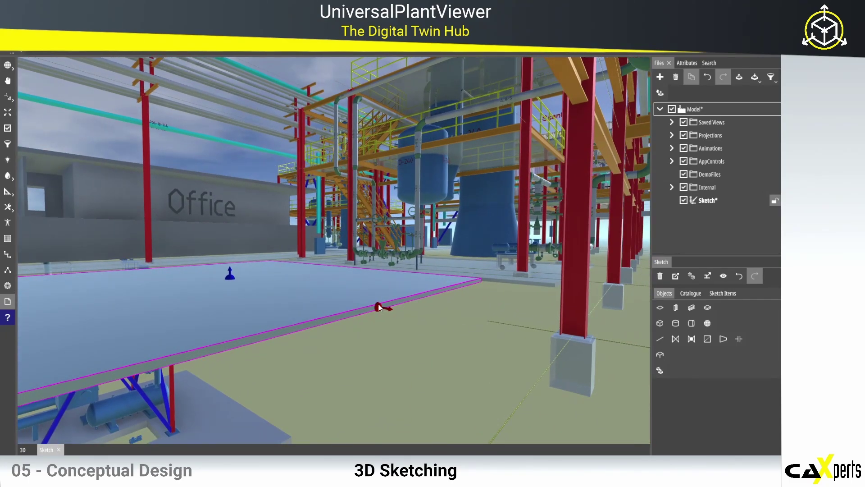
left_click_drag(382, 305, 559, 285)
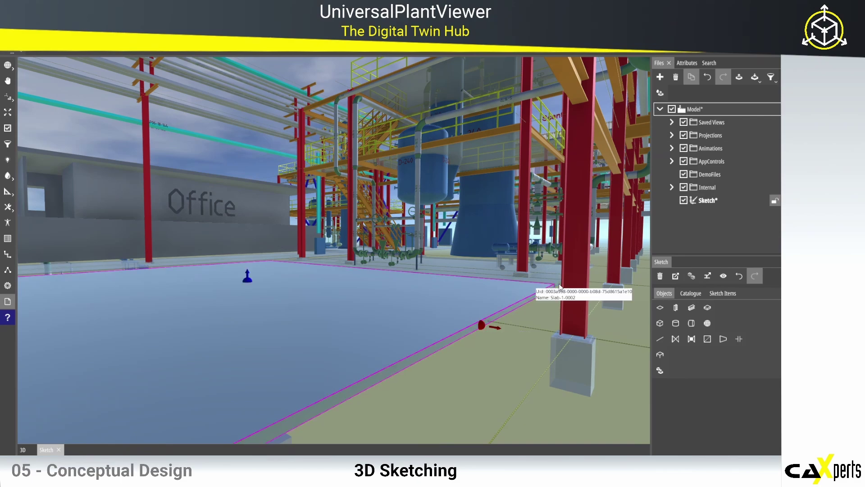
middle_click_drag(391, 309, 391, 302)
scroll(391, 301, "down", 3)
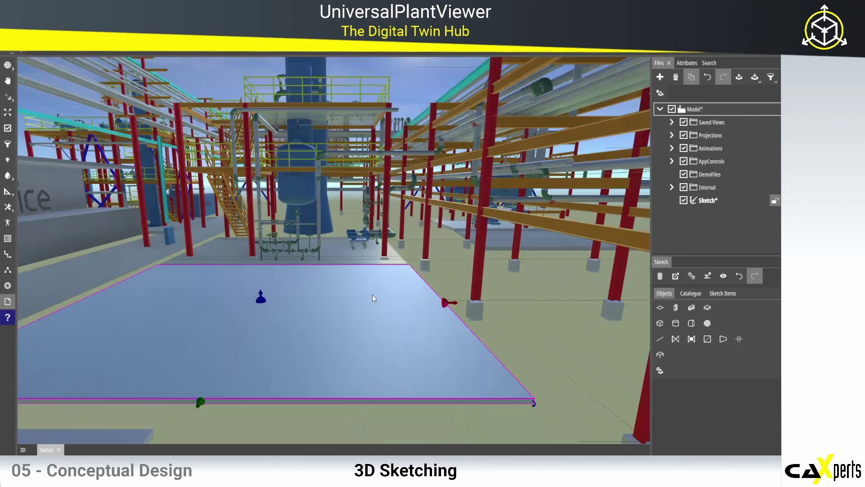
Step: Place a platform on the slab near its rear corner and add one column and one row to its supports
left_click(660, 354)
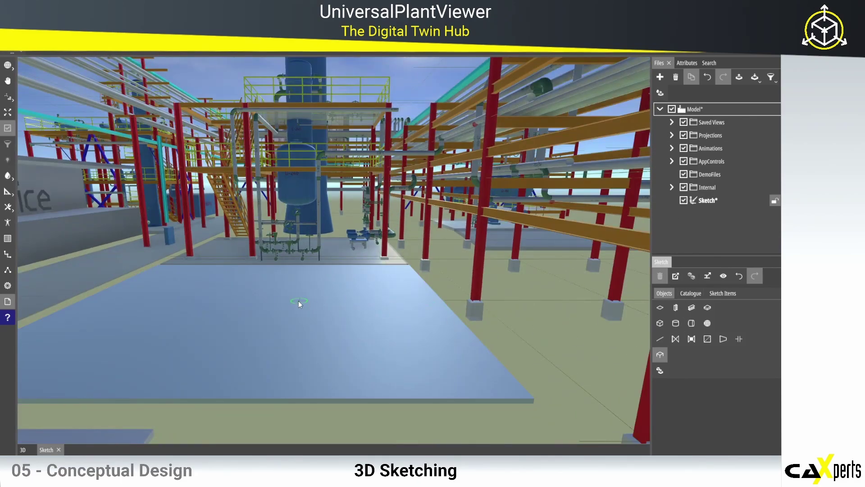
left_click(207, 295)
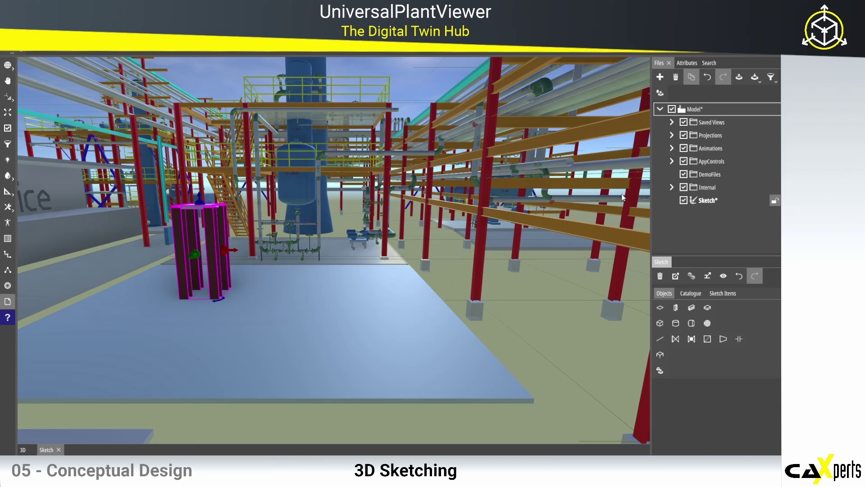
left_click(687, 63)
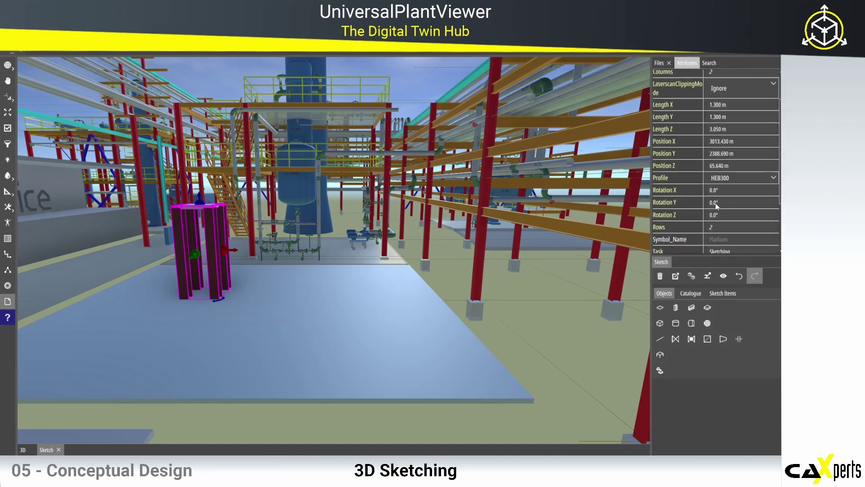
scroll(718, 207, "down", 2)
left_click(722, 216)
scroll(710, 166, "down", 3)
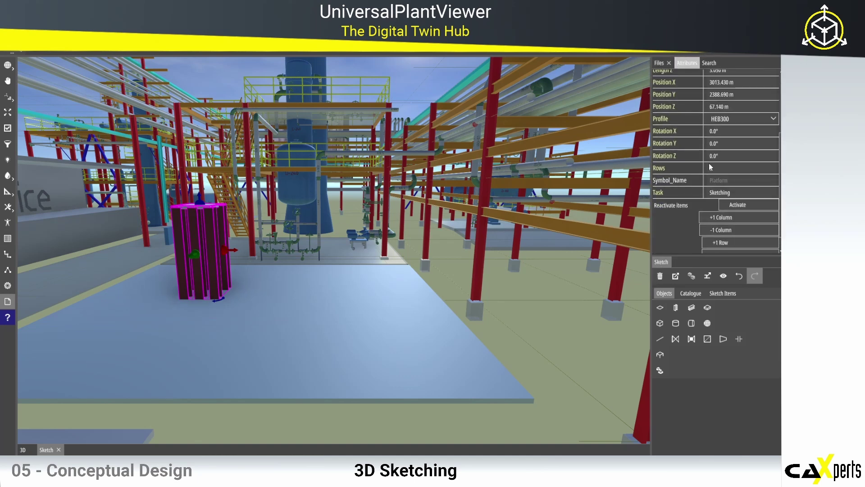
scroll(709, 167, "down", 1)
left_click(725, 223)
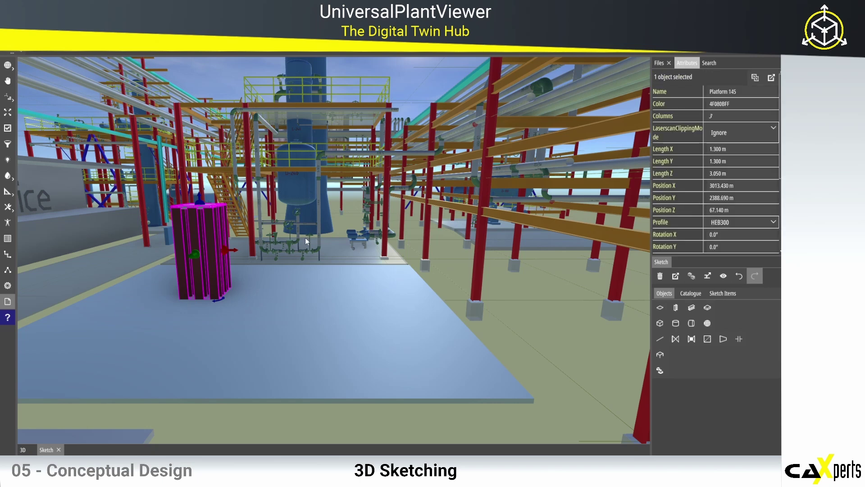
Step: Stretch the platform across the slab to about 6.97 m in X and 4.61 m in Y
left_click_drag(197, 253, 142, 347)
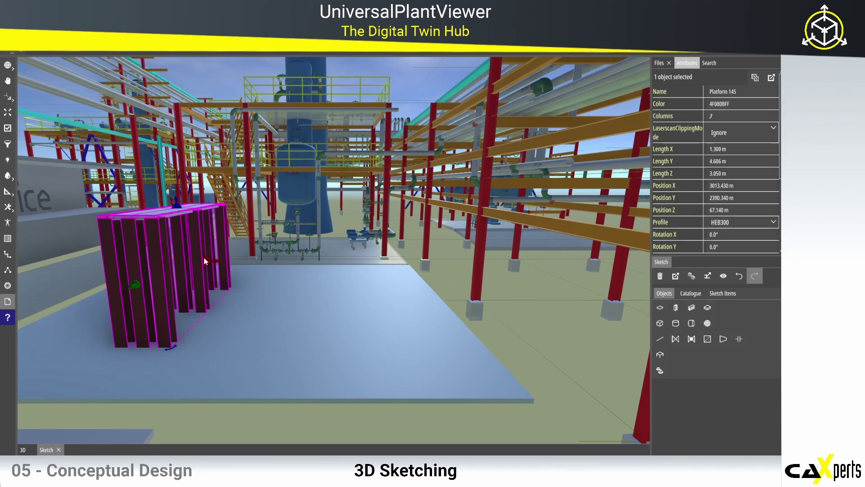
left_click_drag(205, 258, 403, 271)
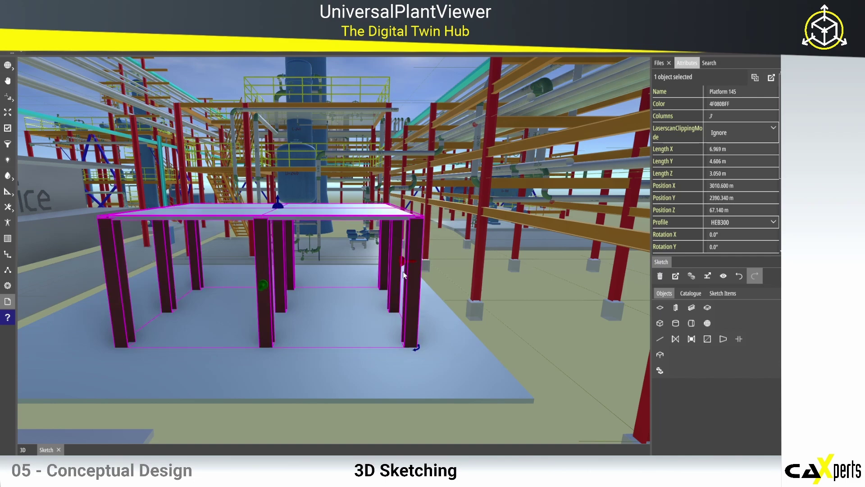
Step: Delete the platform's front corner floor panel on the pipe rack side and the column beneath it
middle_click_drag(403, 271, 356, 324)
left_click(357, 250)
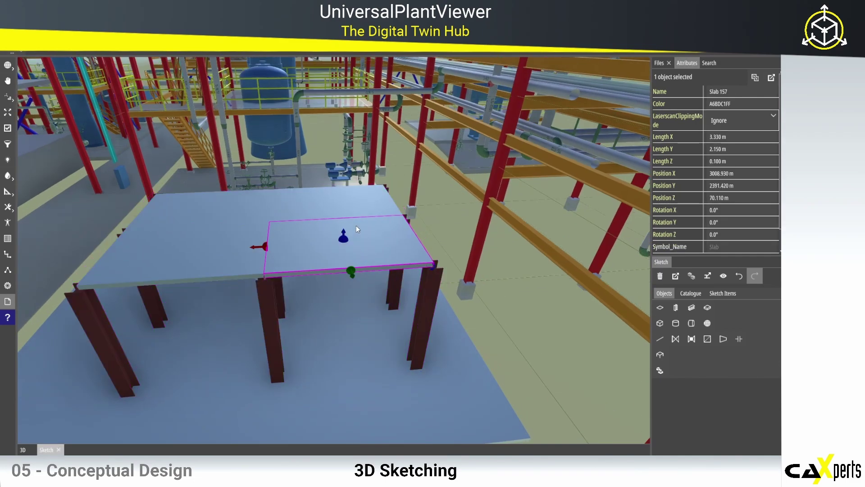
key("Delete")
left_click(406, 270)
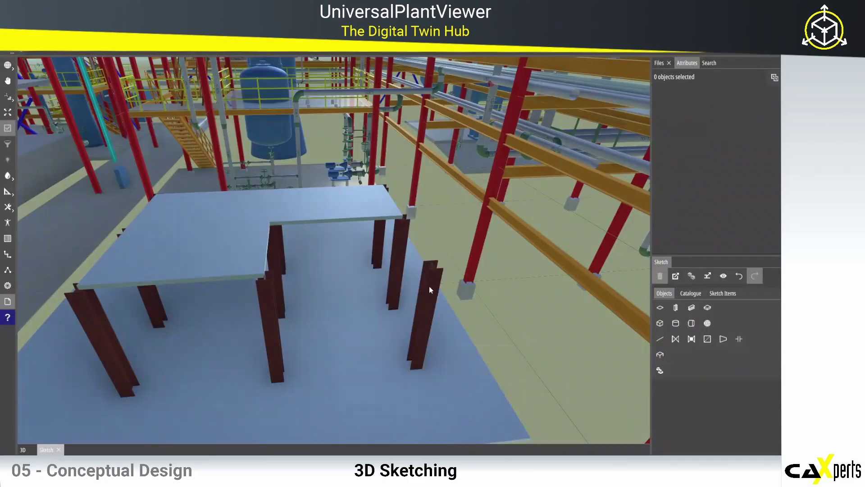
left_click(431, 286)
key("Delete")
left_click(405, 271)
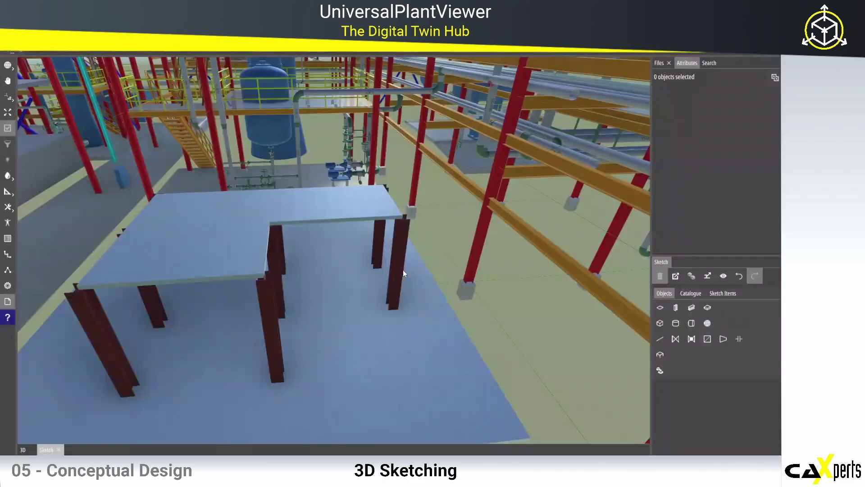
Step: Change the profile of the platform's front middle column to HEB200
mouse_move(317, 291)
middle_mouse_down()
mouse_move(283, 286)
mouse_move(318, 295)
mouse_move(326, 288)
middle_mouse_up()
left_click(262, 270)
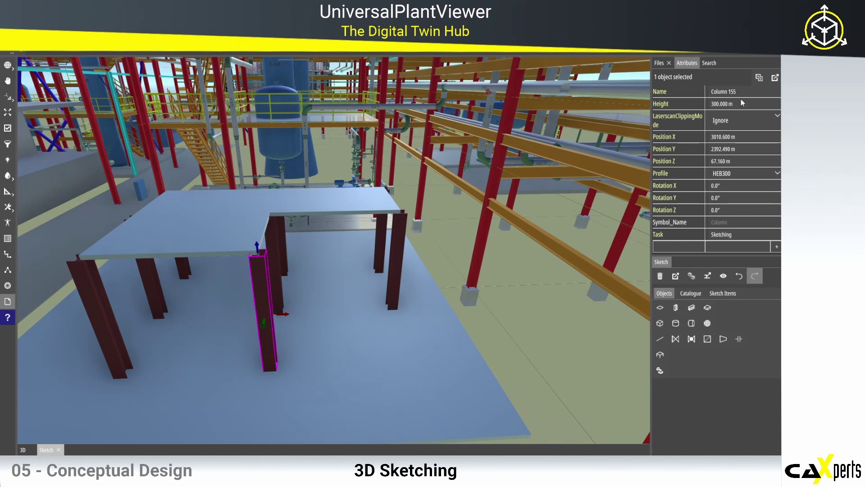
left_click(754, 175)
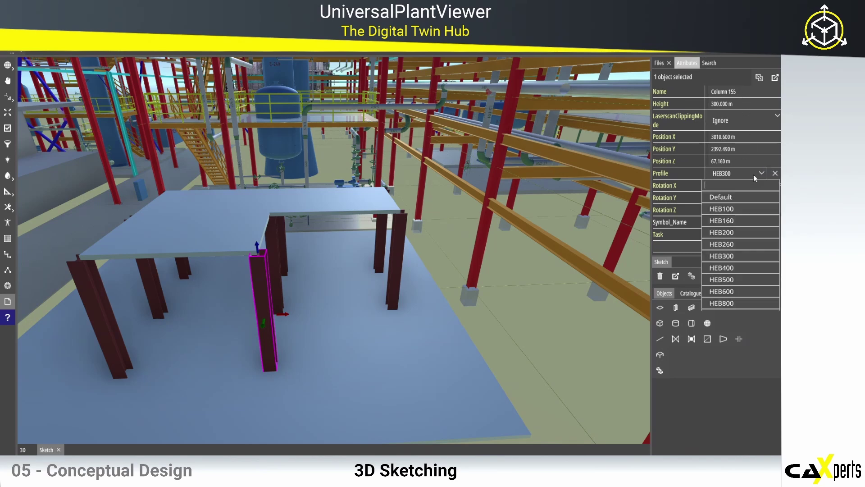
left_click(733, 233)
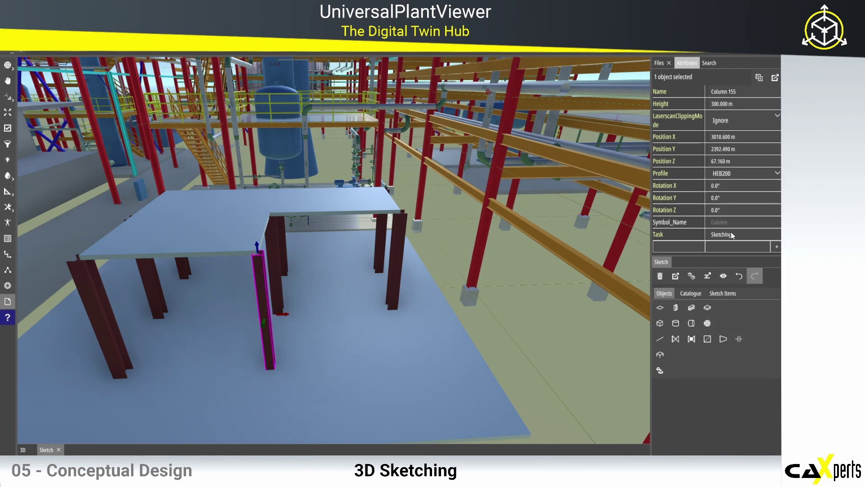
Step: Place a vertical equipment cylinder on the platform's rear corner and size it to about 1.72 m diameter and 3.55 m height
left_click(675, 323)
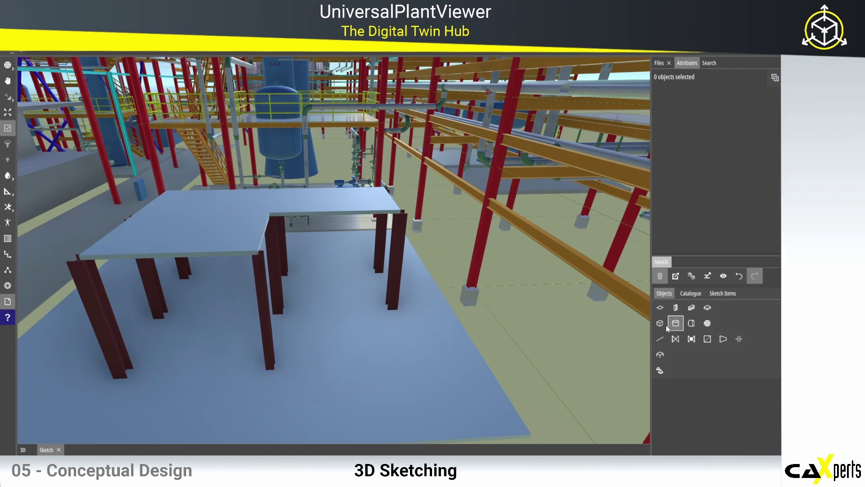
left_click(204, 212)
middle_click_drag(277, 187, 319, 224)
left_click_drag(274, 235, 265, 123)
left_click_drag(293, 205, 328, 207)
middle_click_drag(374, 279, 350, 286)
left_click_drag(180, 218, 210, 210)
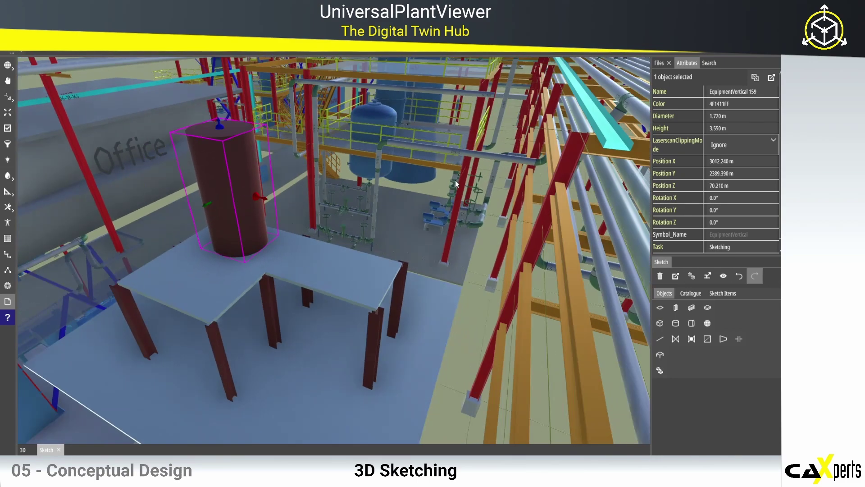
Step: Route a DN200 pipe horizontally out of the vertical cylinder's side, then turn it for about 3.53 m toward the platform's front
left_click(659, 339)
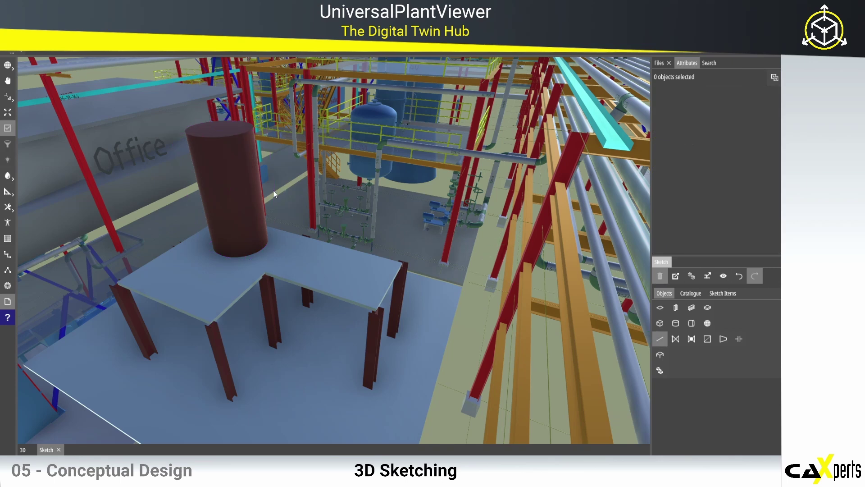
left_click(259, 203)
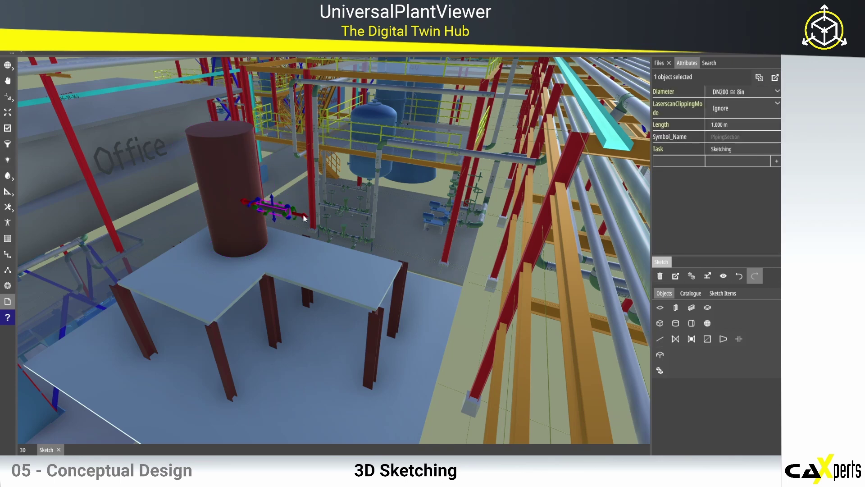
left_click_drag(304, 221, 304, 351)
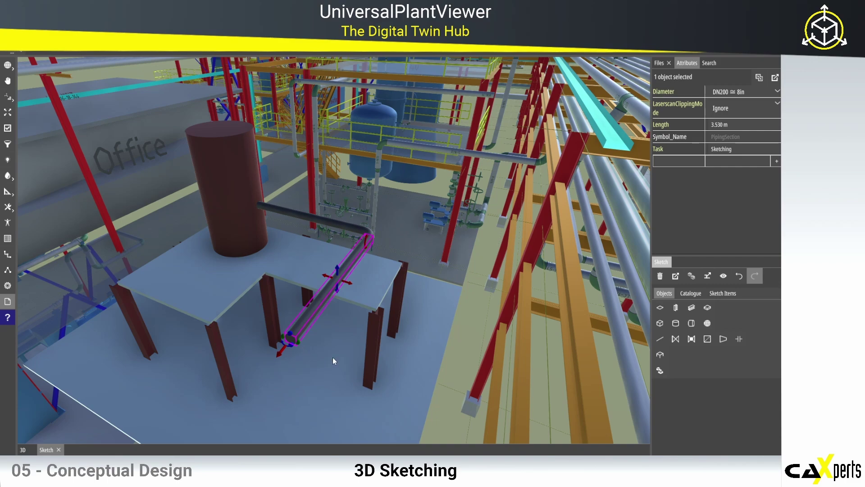
Step: Extend the DN200 pipe vertically down from the end of its horizontal run to the slab with a section about 4.29 m long
middle_click_drag(333, 359, 338, 258)
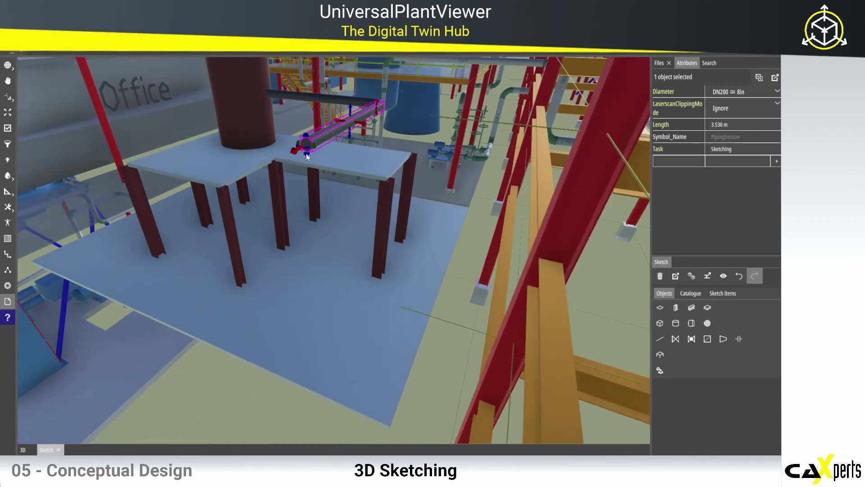
left_click_drag(307, 154, 326, 334)
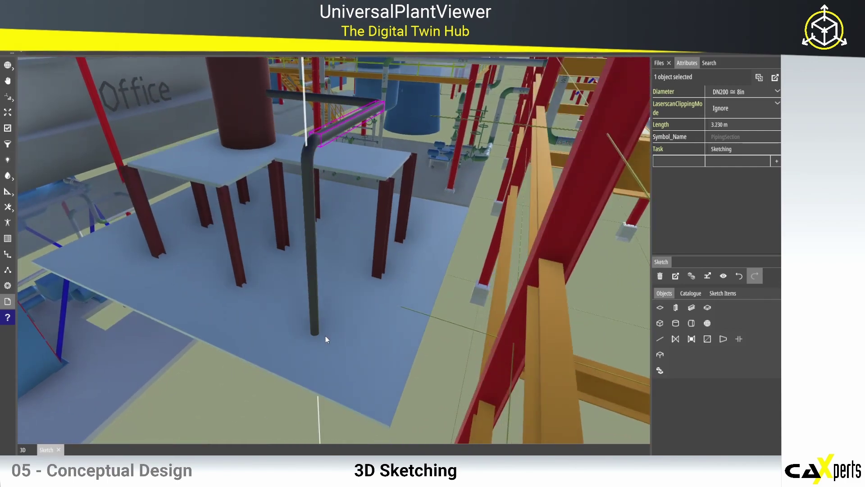
left_click(324, 333)
left_click_drag(341, 158, 361, 159)
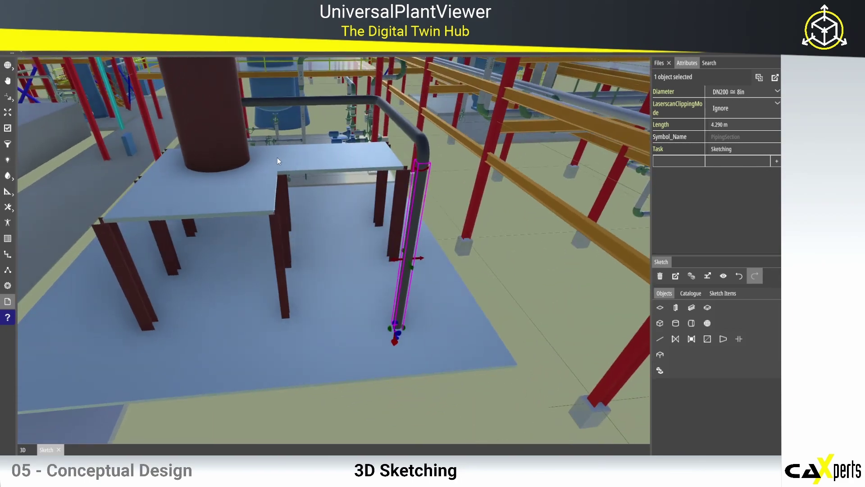
left_click_drag(277, 160, 325, 218)
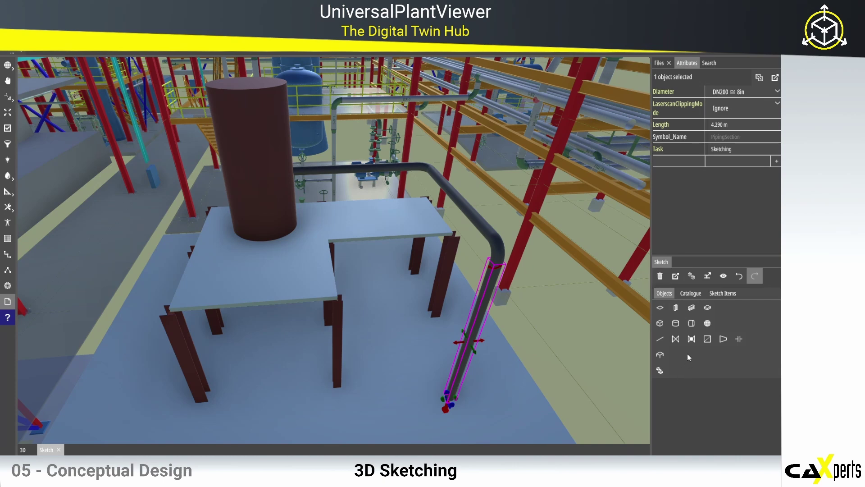
Step: Insert a handwheel valve in the pipe's horizontal run beside the cylinder and a reducer midway down the vertical section
left_click(691, 339)
left_click(341, 171)
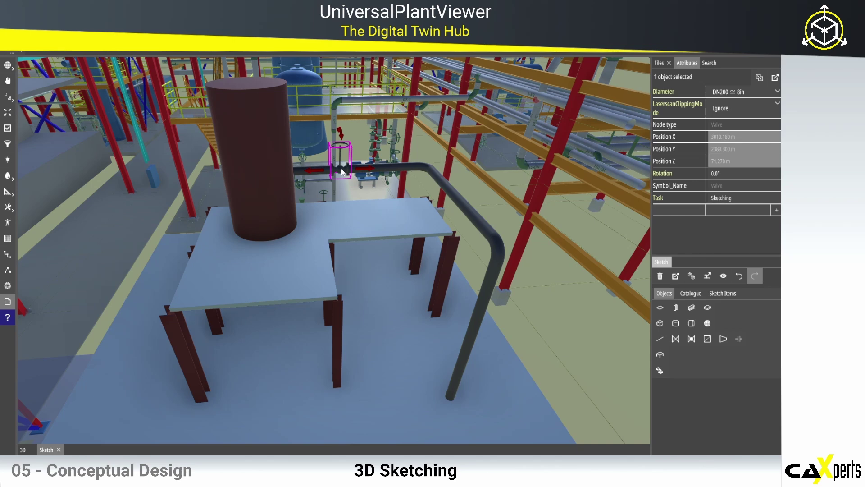
left_click(723, 339)
left_click(469, 343)
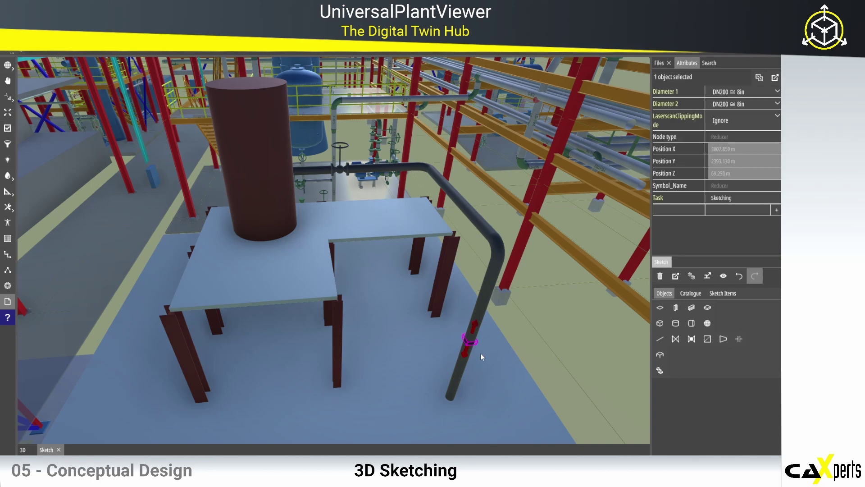
Step: Set the diameter of the pipe section below the reducer to DN300 (12in)
left_click(463, 367)
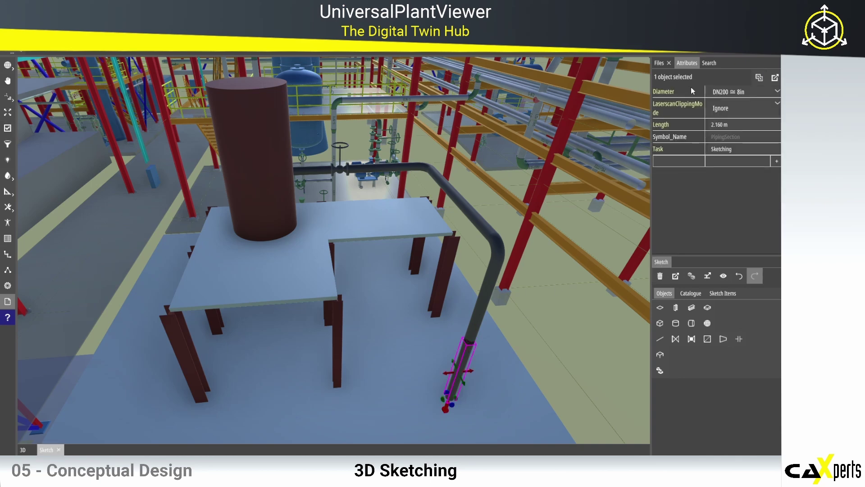
left_click(761, 91)
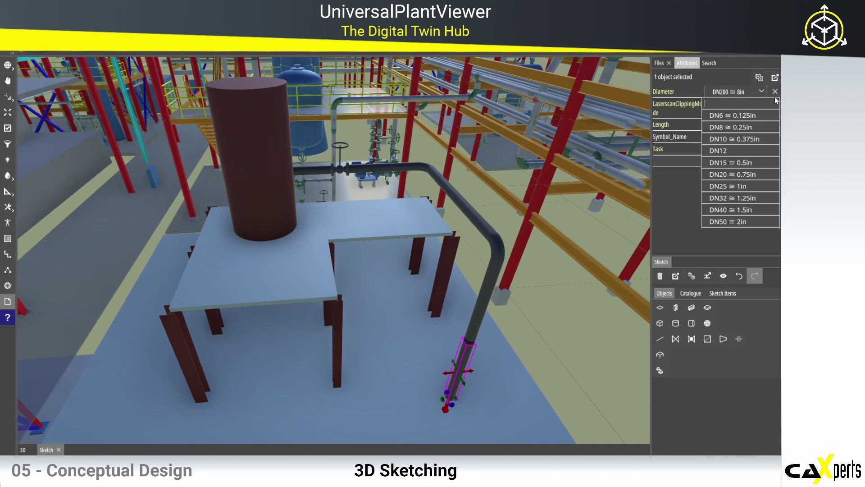
scroll(752, 178, "down", 3)
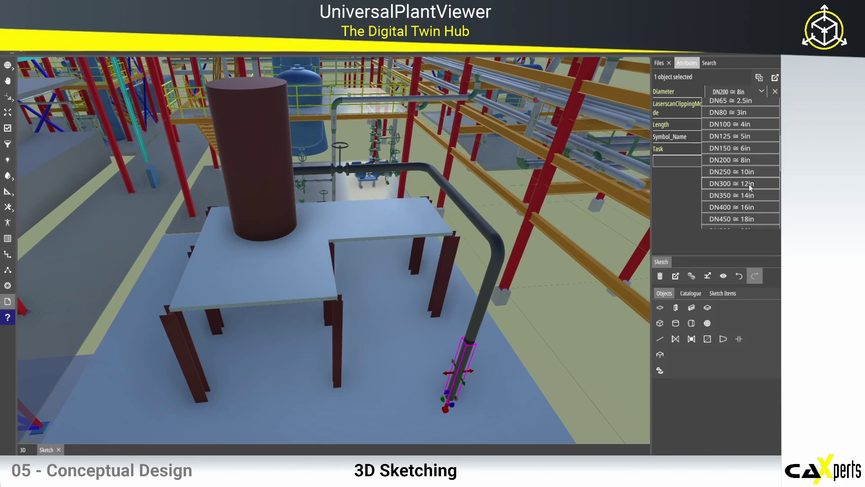
left_click(747, 184)
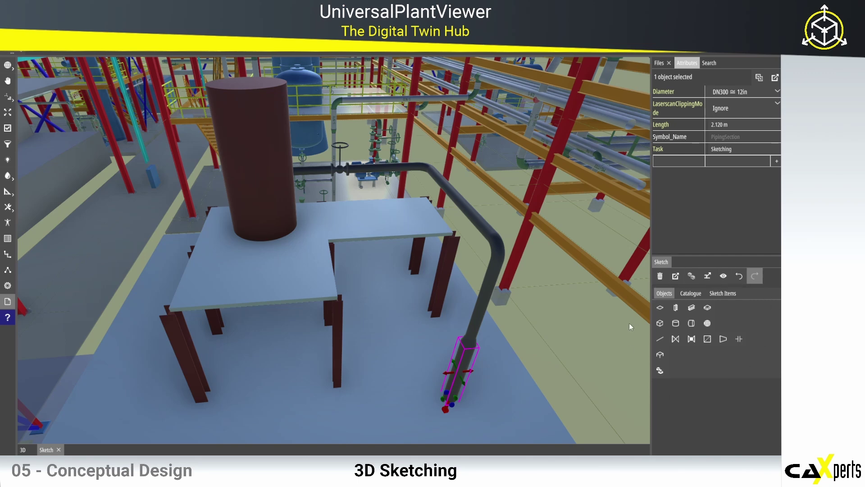
Step: Place the structural catalogue item Scaffolding_1 on the ground between the office building and the slab
left_click(692, 293)
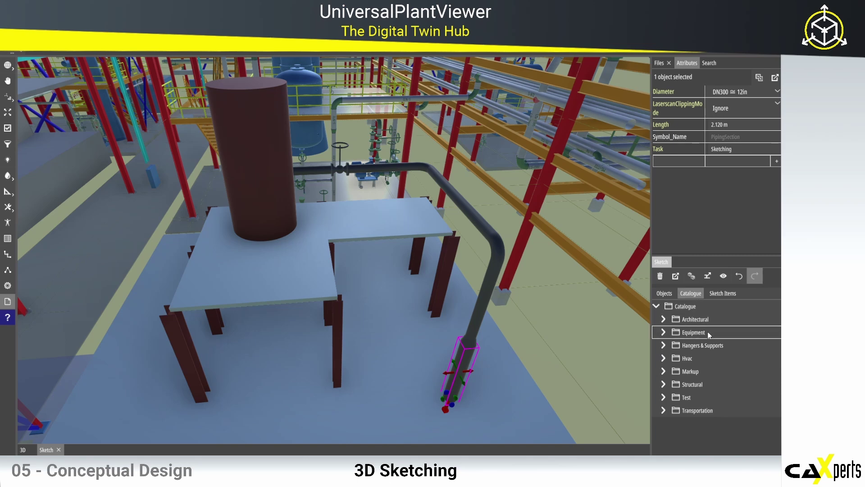
left_click(664, 384)
scroll(675, 405, "down", 1)
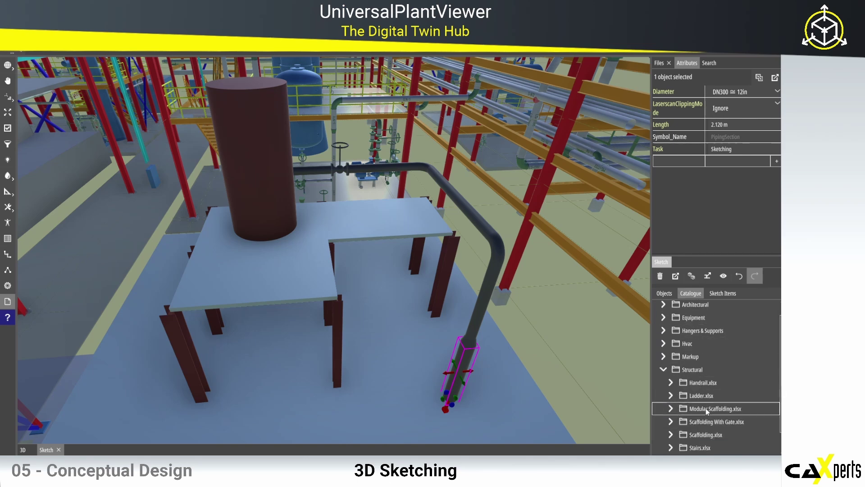
left_click(671, 435)
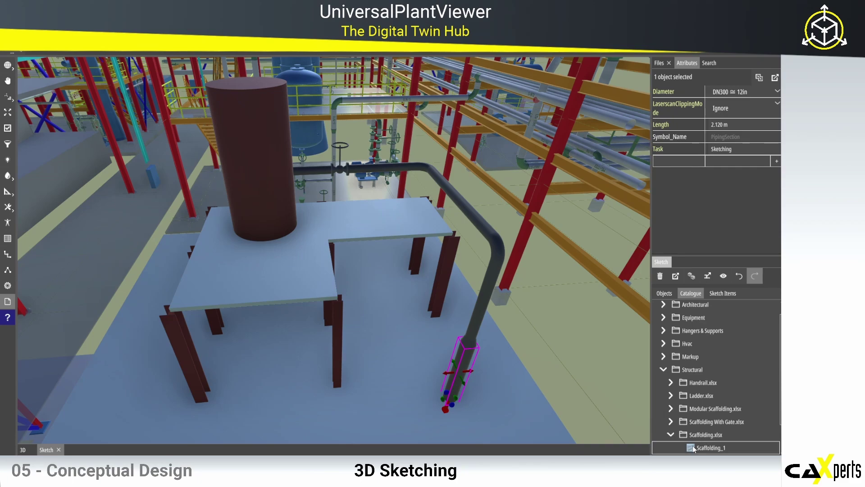
left_click(710, 447)
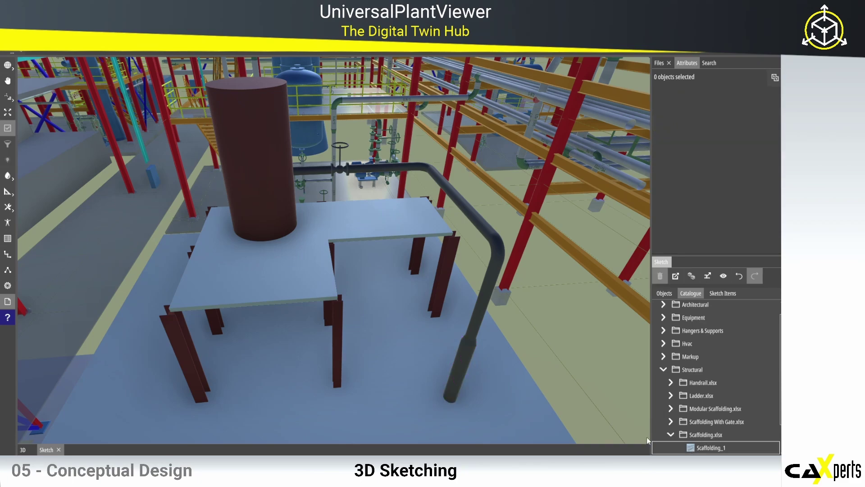
left_click(80, 321)
left_click_drag(93, 264, 242, 211)
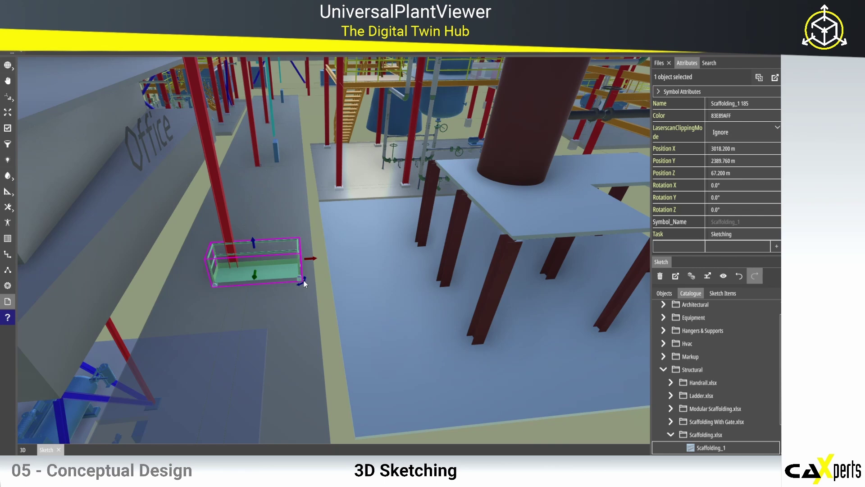
Step: Rotate the scaffolding to -90° about Z and shift it along the walkway to position X 3018.760 m
left_click_drag(304, 283, 232, 311)
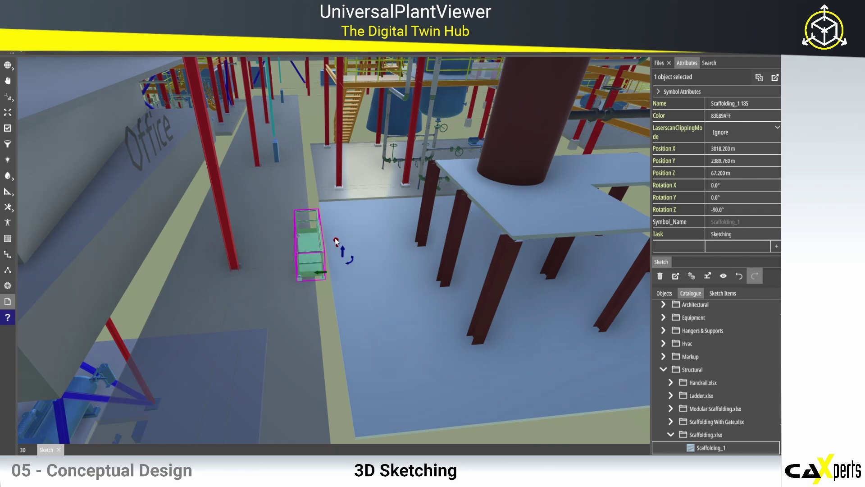
left_click_drag(319, 272, 301, 273)
left_click_drag(306, 303, 301, 304)
Step: Lengthen the scaffolding along the walkway beside the slab and stretch it upward into several levels above the pipe rack
scroll(338, 245, "up", 5)
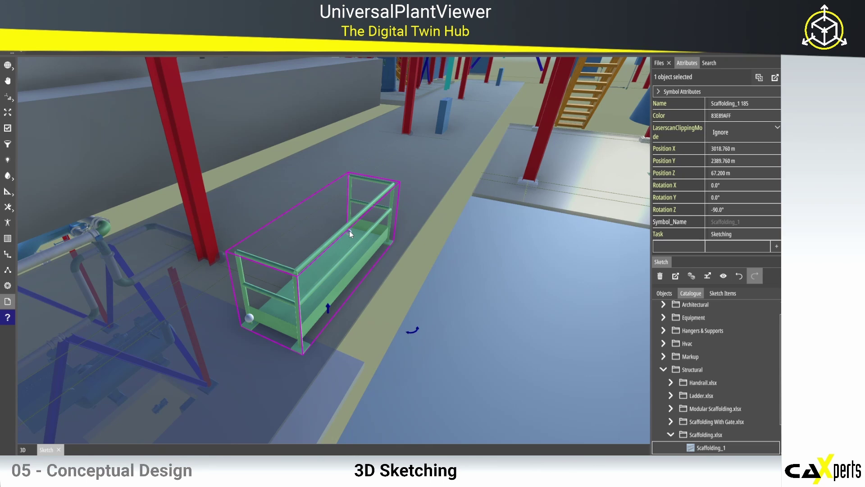
left_click_drag(349, 230, 499, 116)
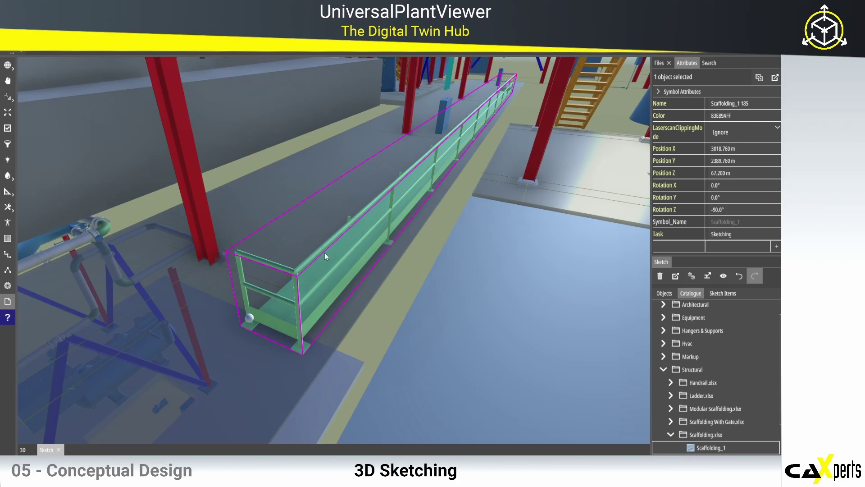
scroll(253, 315, "down", 10)
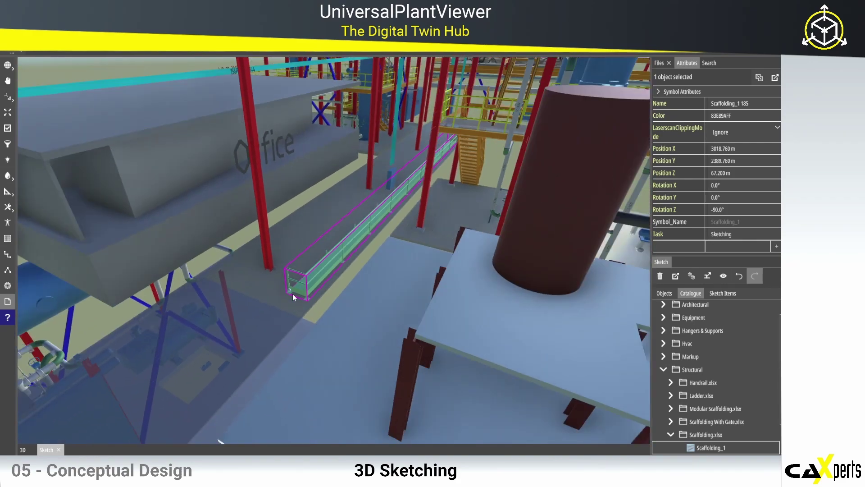
scroll(290, 291, "down", 5)
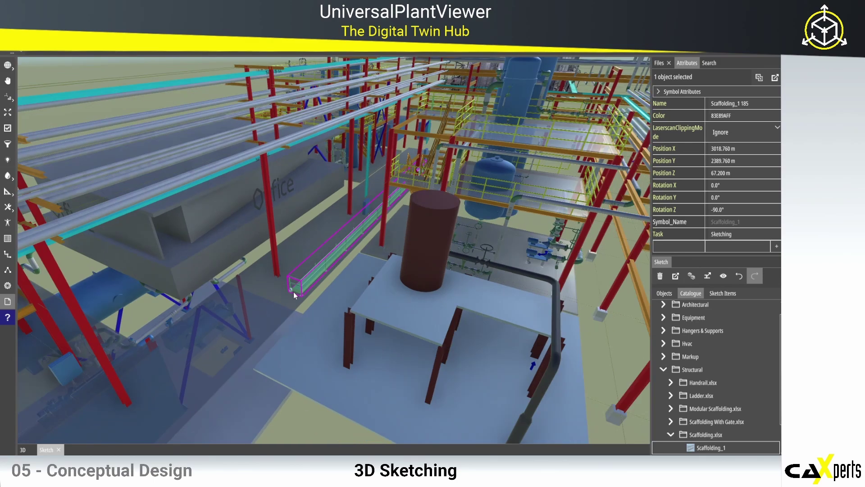
left_click_drag(290, 289, 327, 98)
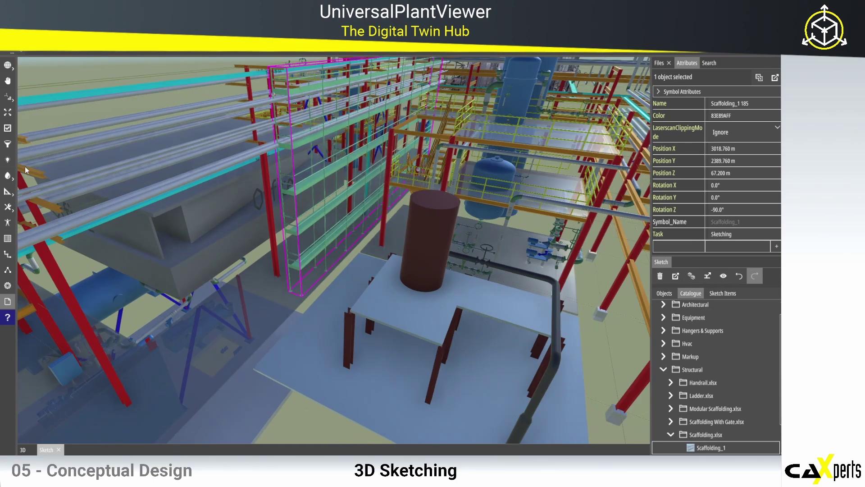
Step: Colour the scaffolding orange and inspect it together with the sketched platform, cylinder and pipe
left_click(8, 175)
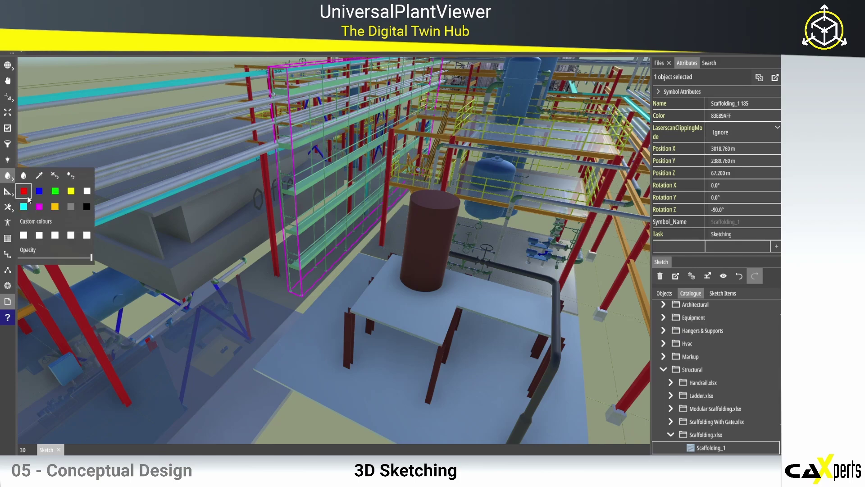
left_click(55, 207)
left_click_drag(364, 275, 467, 255)
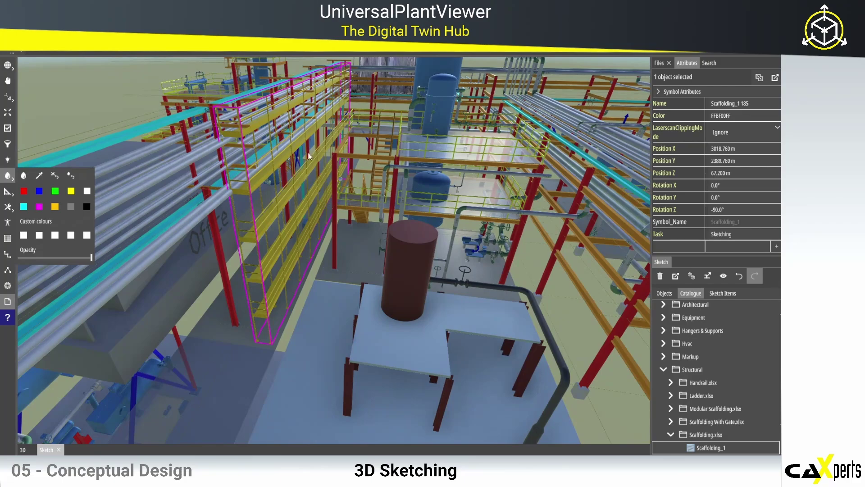
scroll(324, 189, "up", 3)
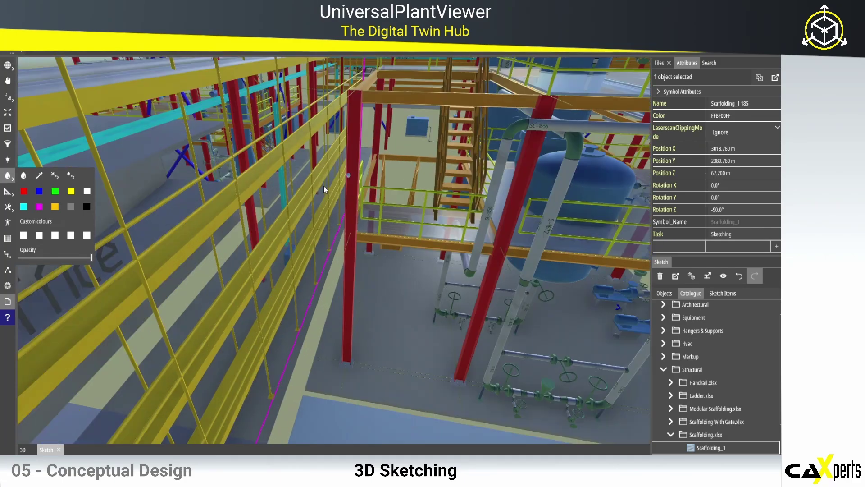
scroll(325, 189, "down", 3)
scroll(324, 223, "down", 3)
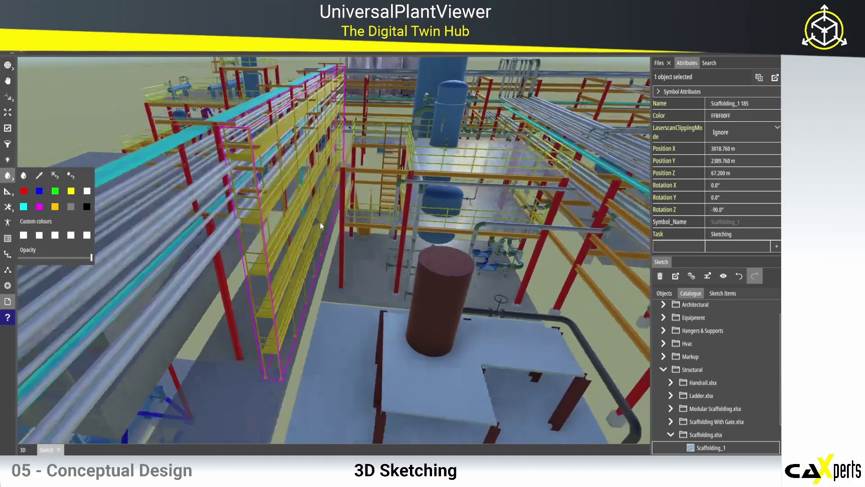
left_click_drag(320, 223, 315, 221)
left_click_drag(436, 231, 482, 243)
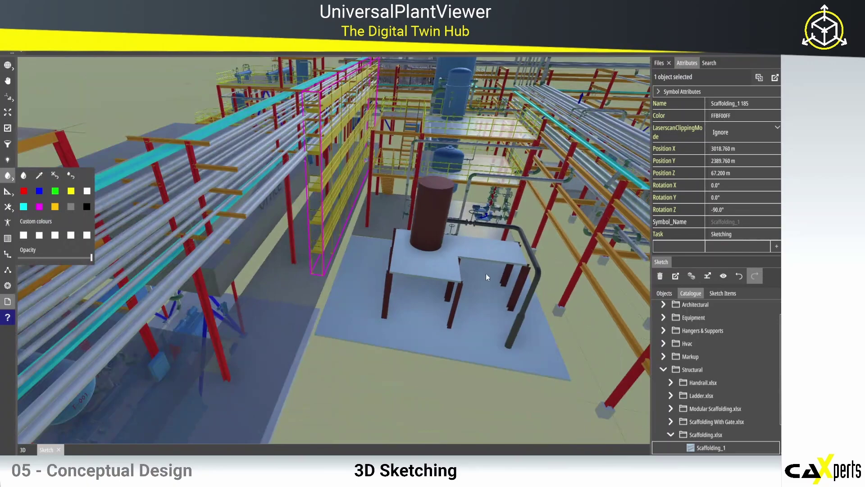
scroll(482, 274, "up", 5)
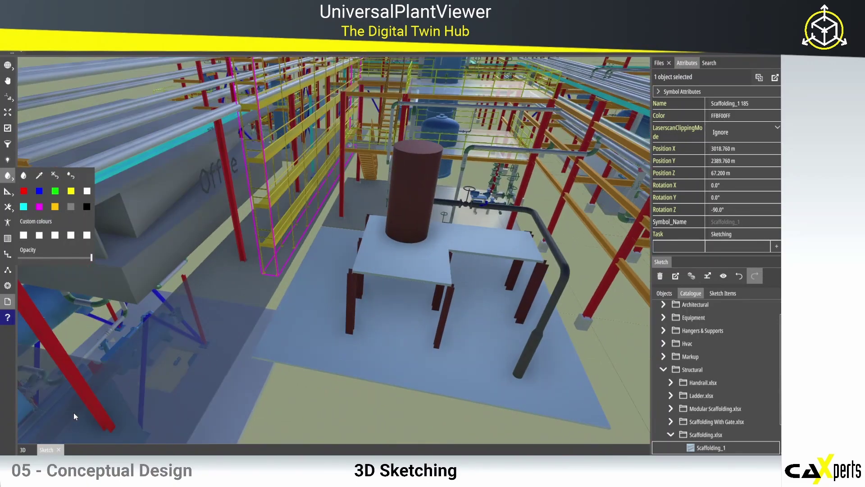
Step: Close the sketch, move the Sketch file into the DemoFiles folder and expand that folder
left_click(59, 450)
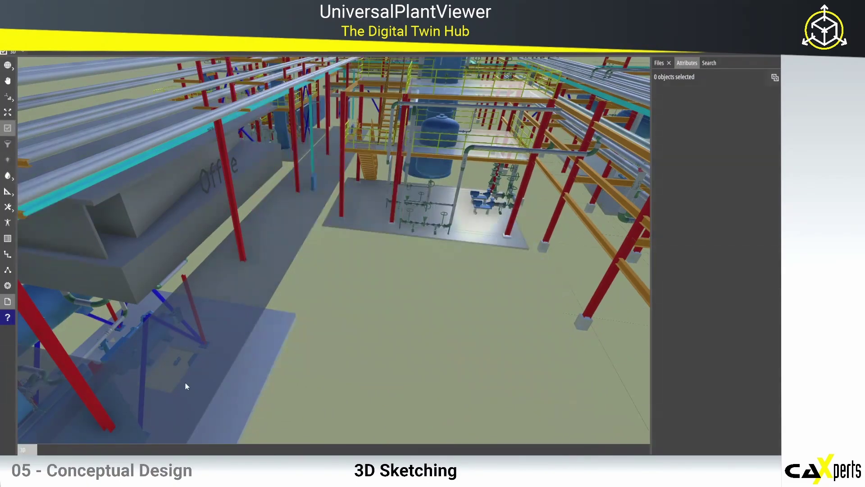
left_click(657, 63)
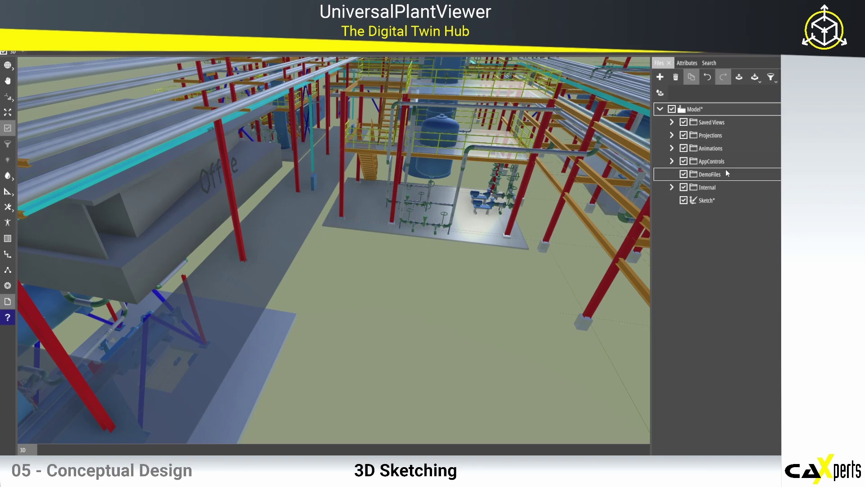
left_click(697, 175)
double_click(708, 201)
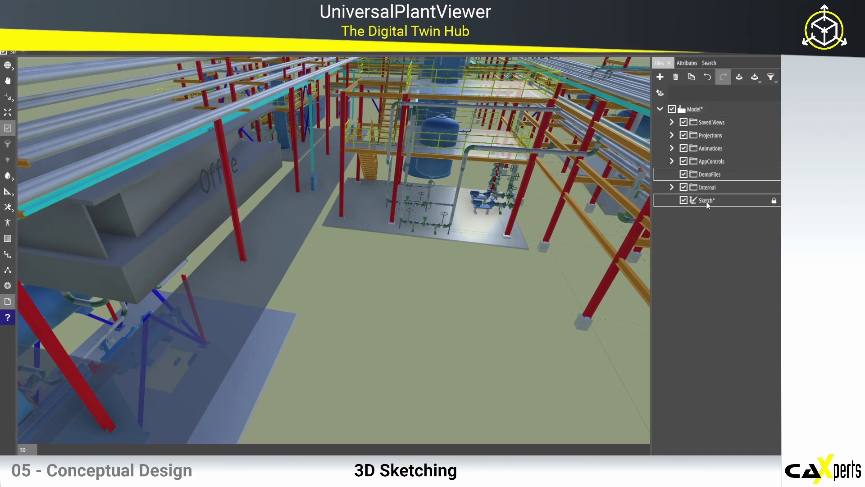
left_click(714, 214)
left_click_drag(703, 202, 720, 174)
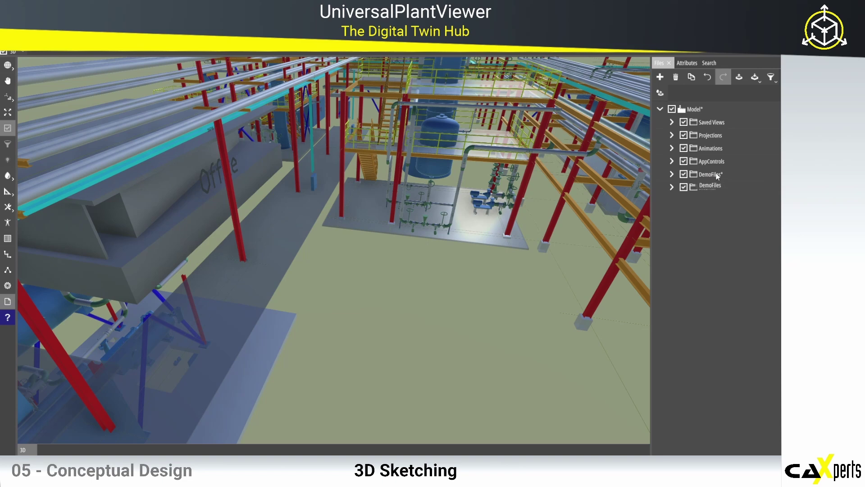
left_click(672, 174)
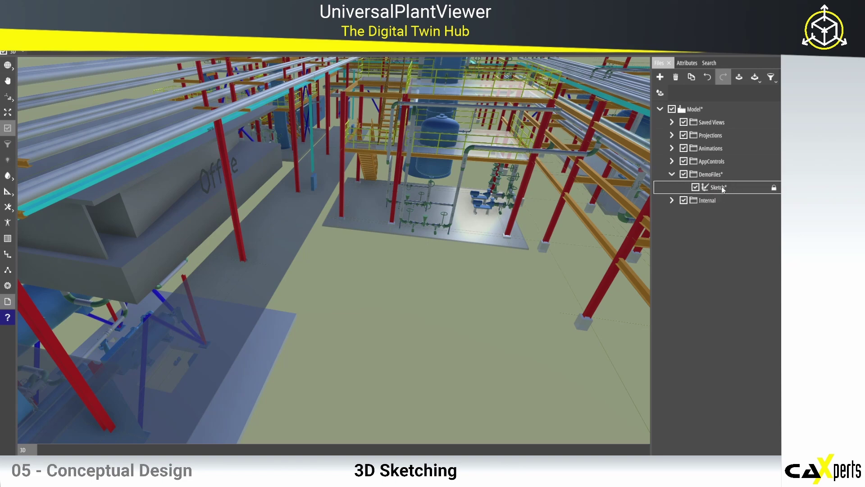
Step: Rename the sketch file as 3D Sketch, and reopen it briefly to review the sketched objects before closing it
double_click(719, 187)
type("3D Sketch")
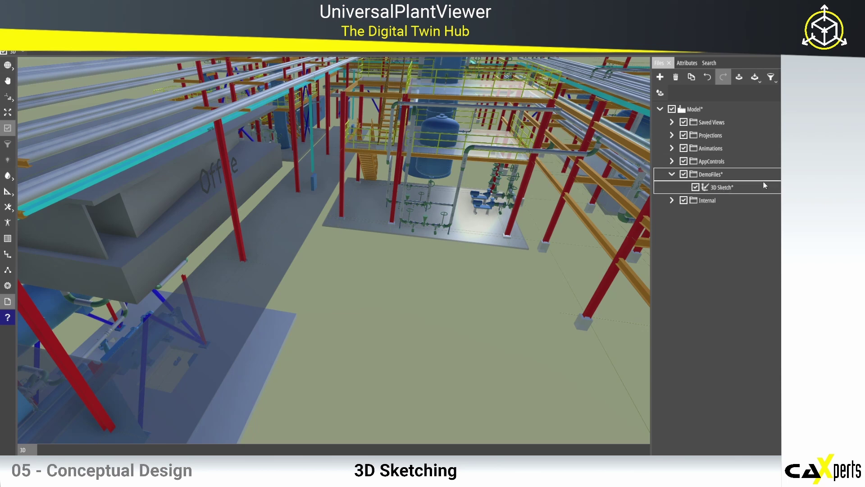
left_click(774, 188)
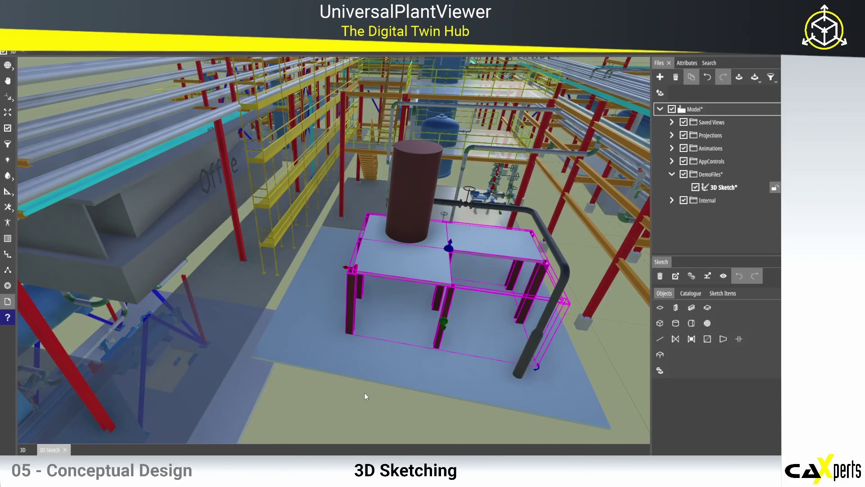
middle_click_drag(364, 393, 371, 388)
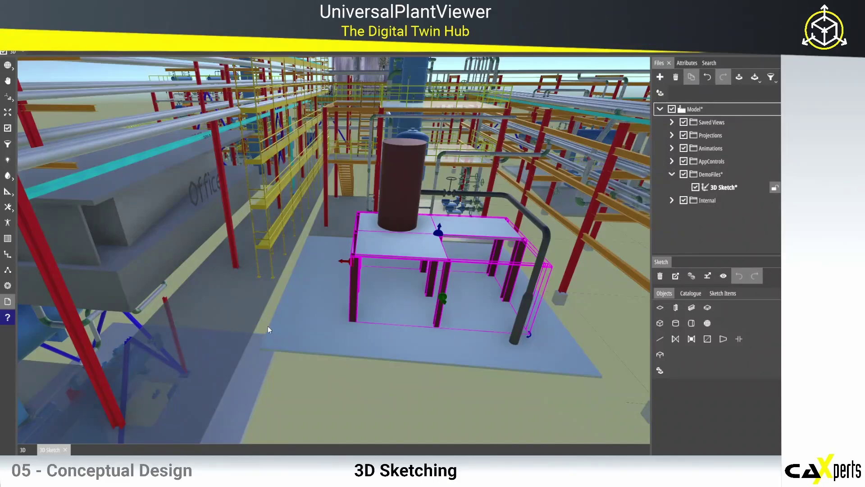
left_click(65, 450)
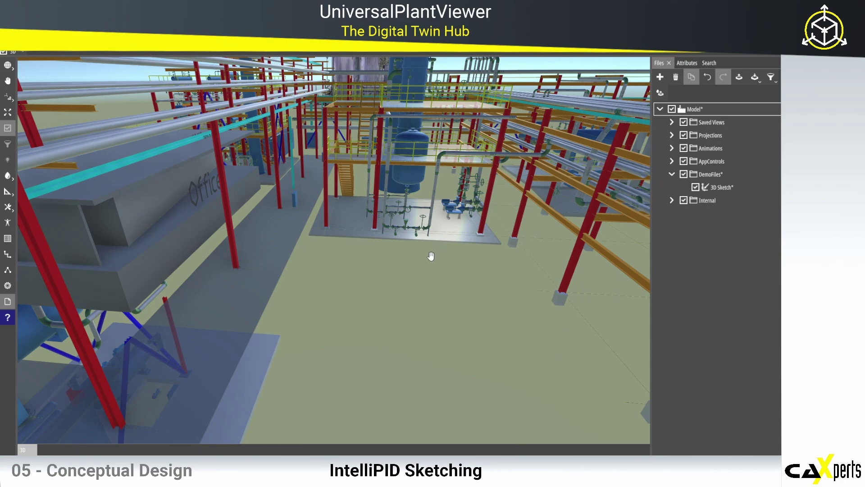
Step: Select the blue vertical drum in the 3D plant model, open its linked P&ID drawing U02-004 and view the whole sheet
middle_click_drag(431, 256, 409, 287)
scroll(409, 216, "up", 3)
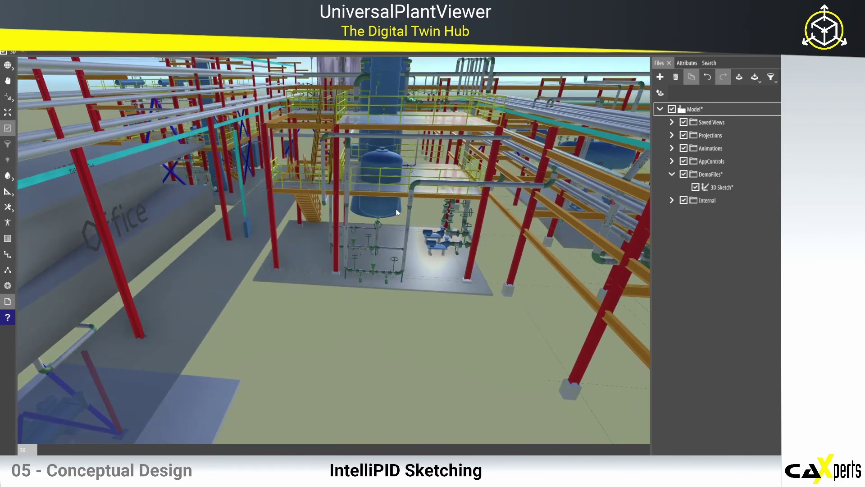
left_click(385, 207)
left_click(688, 63)
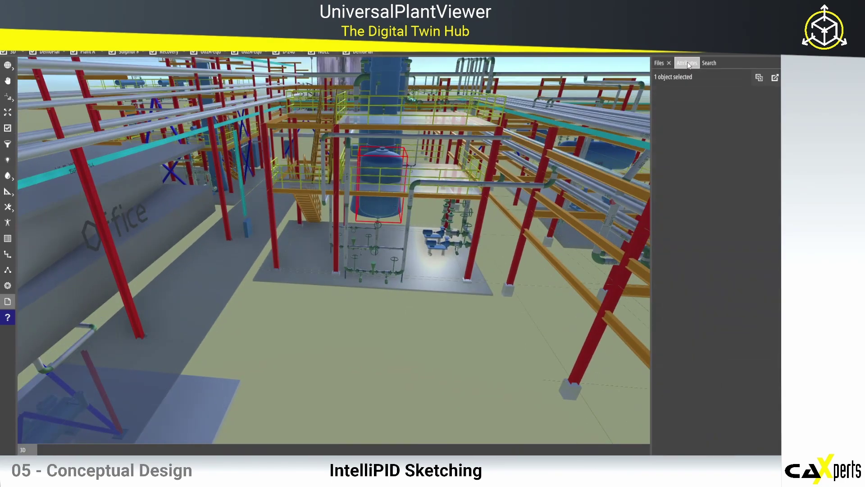
left_click(672, 287)
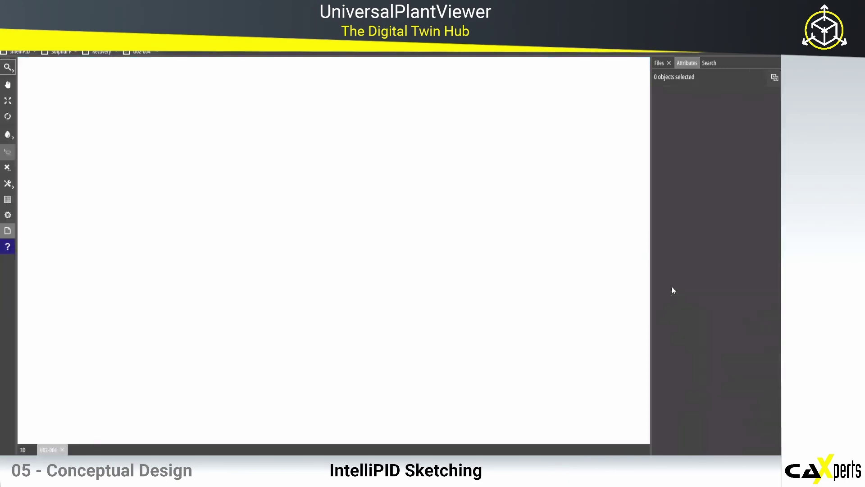
scroll(466, 268, "down", 6)
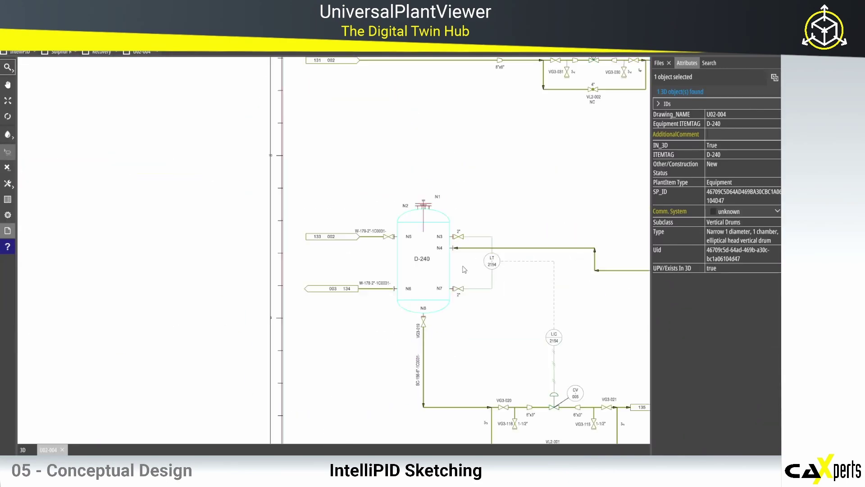
middle_click_drag(461, 197, 406, 230)
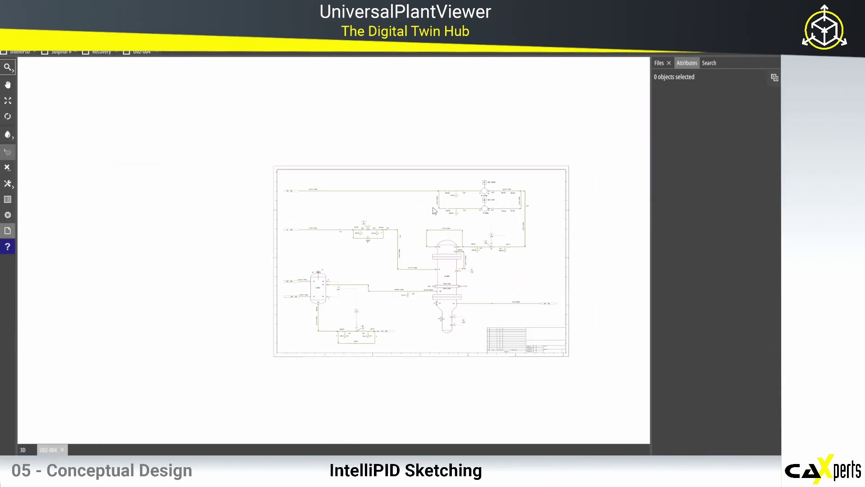
Step: Create a P&ID sketch for drawing U02-004 in the DemoFiles folder and open it for editing
left_click(660, 63)
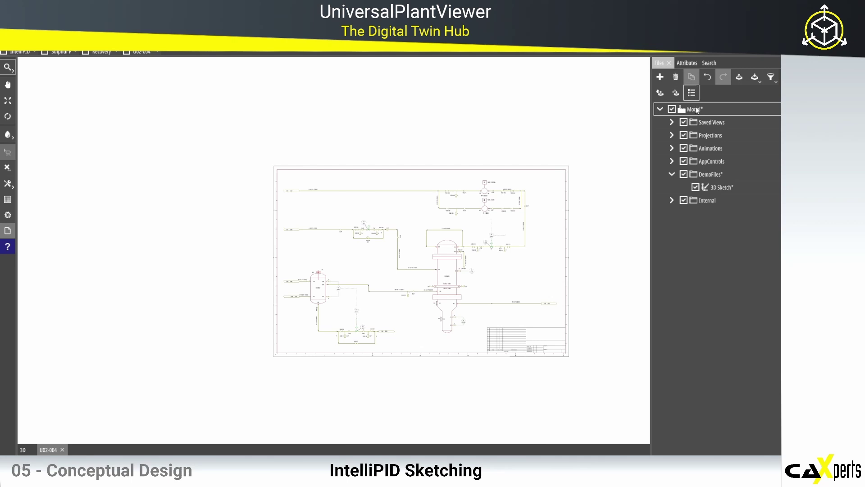
left_click(709, 174)
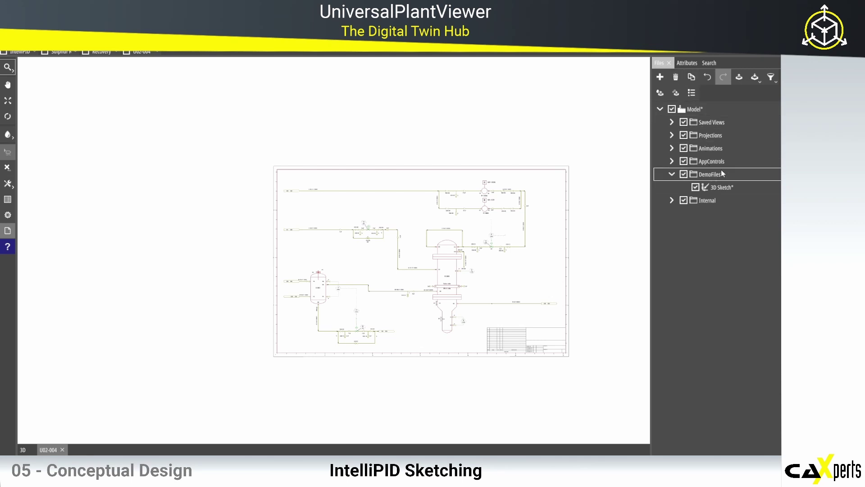
left_click(661, 78)
left_click(671, 128)
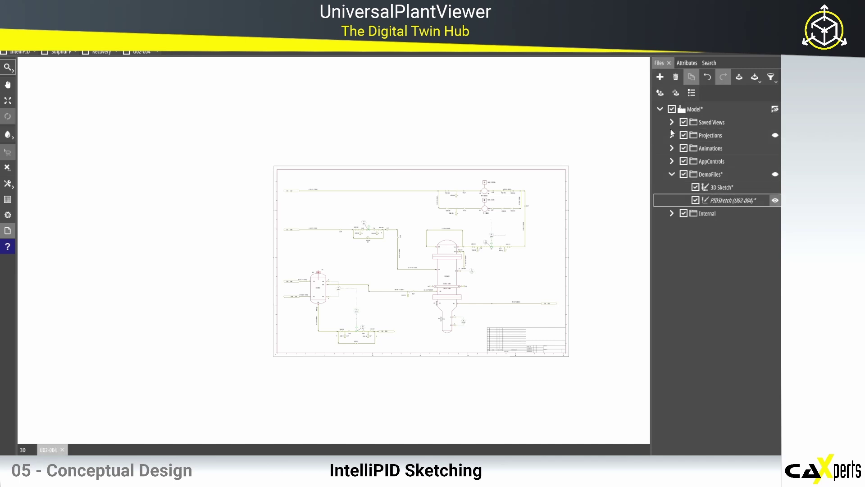
left_click(762, 201)
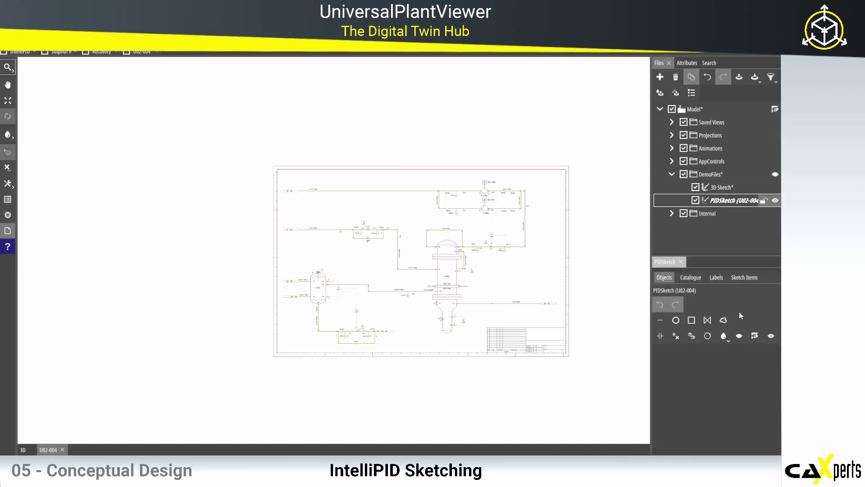
Step: Set the sketch colour to red and draw a stepped pipeline from the uppermost process line down to the loop above the column
left_click(724, 337)
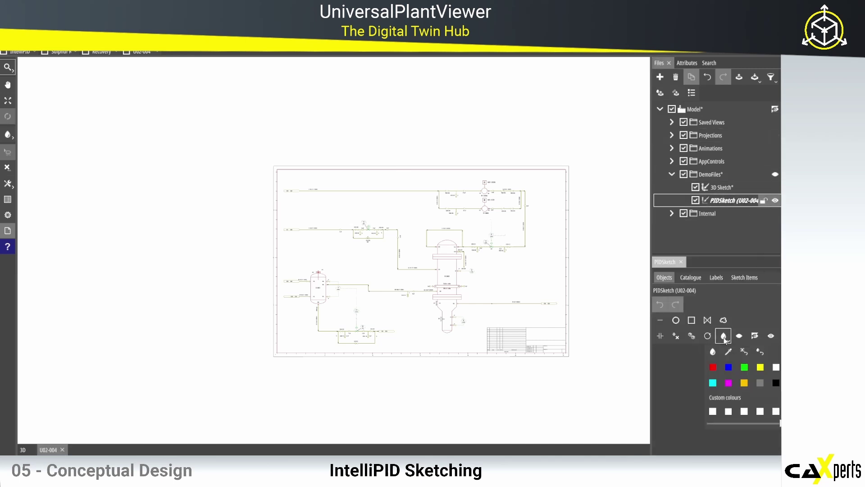
left_click(713, 368)
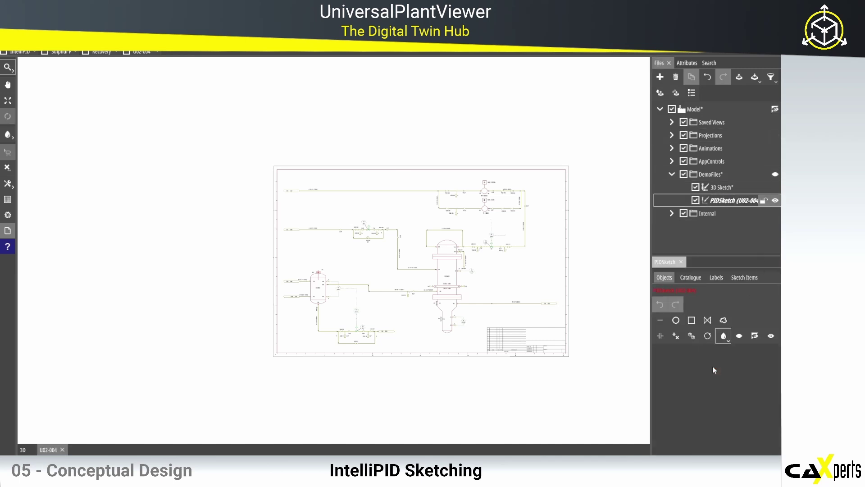
left_click(660, 320)
scroll(433, 207, "up", 4)
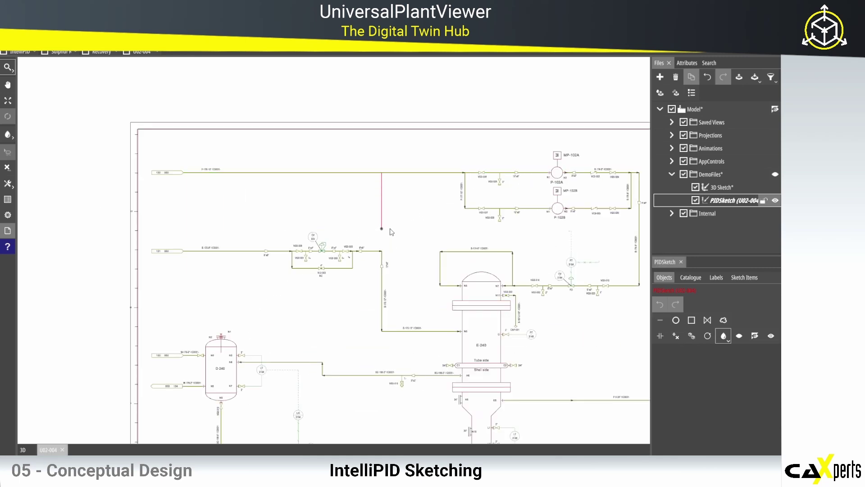
left_click(409, 238)
left_click(456, 238)
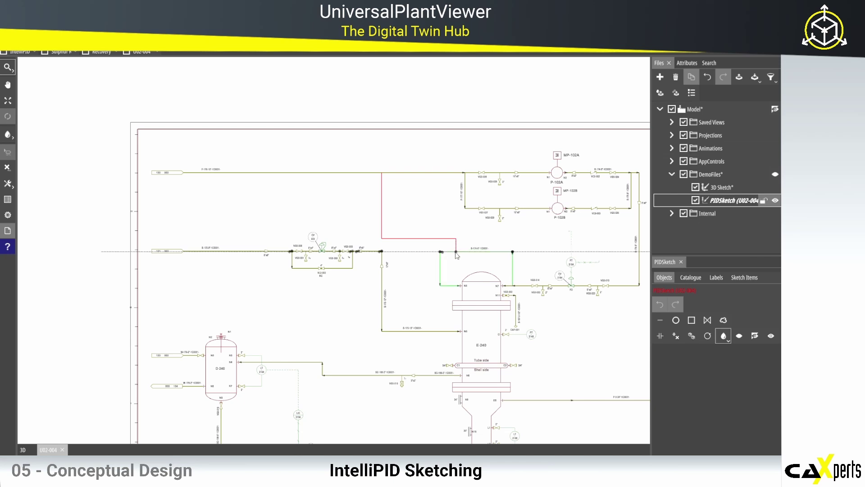
left_click(456, 252)
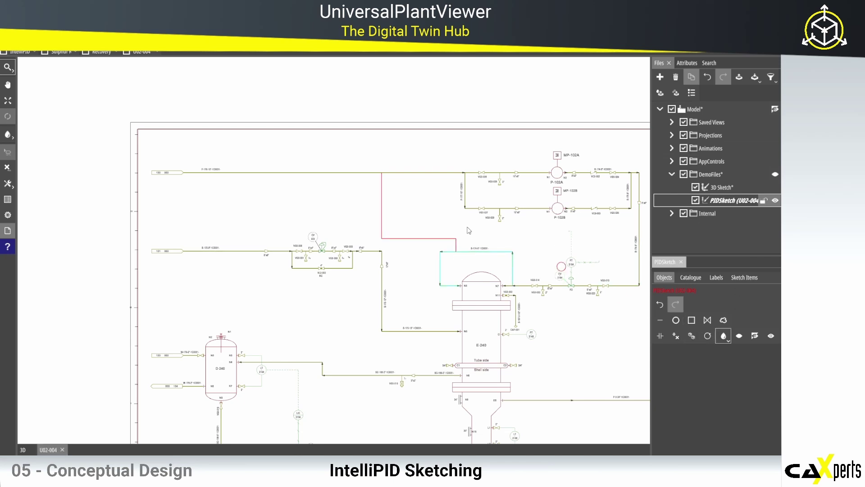
Step: Place a circle symbol on the upper vertical run of the red pipeline and a valve just above it
left_click(382, 207)
left_click(382, 207)
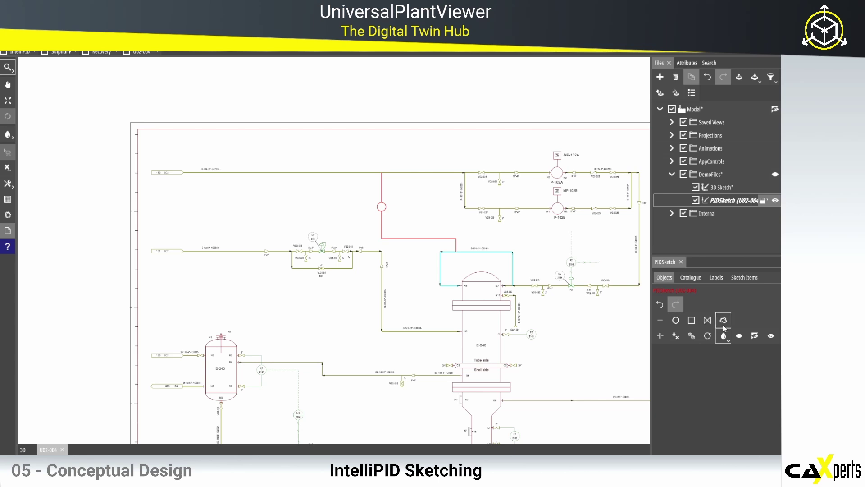
left_click(382, 192)
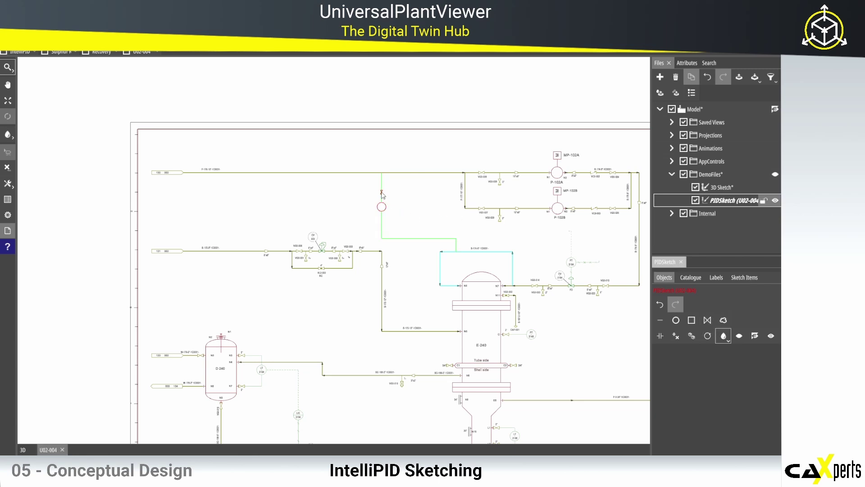
Step: Place a valve below the sketched pump circle and draw a bypass line around the pump and its two valves
left_click(382, 222)
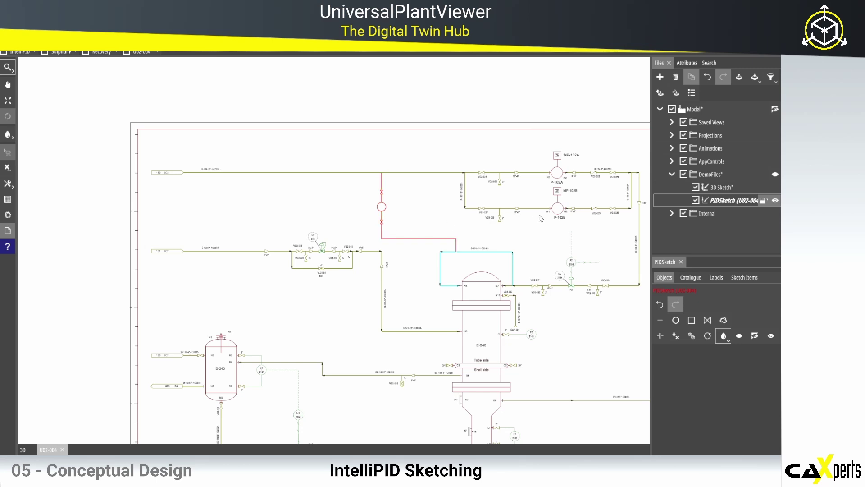
left_click(660, 323)
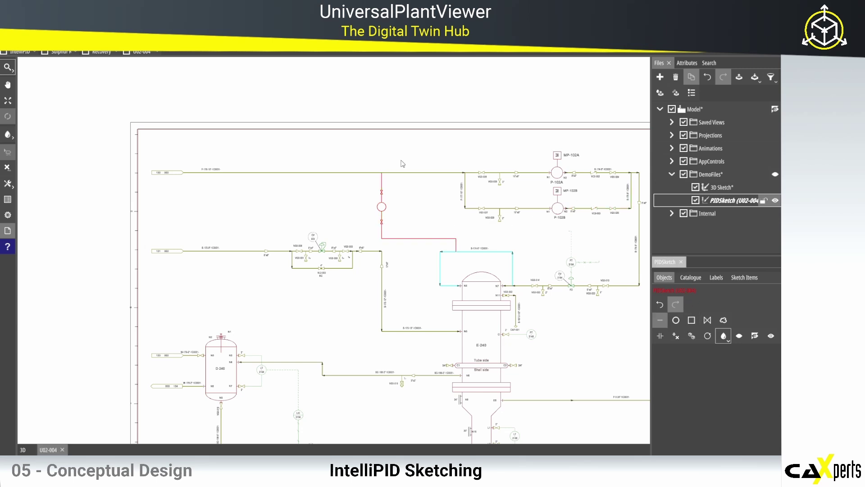
left_click(382, 184)
left_click(426, 186)
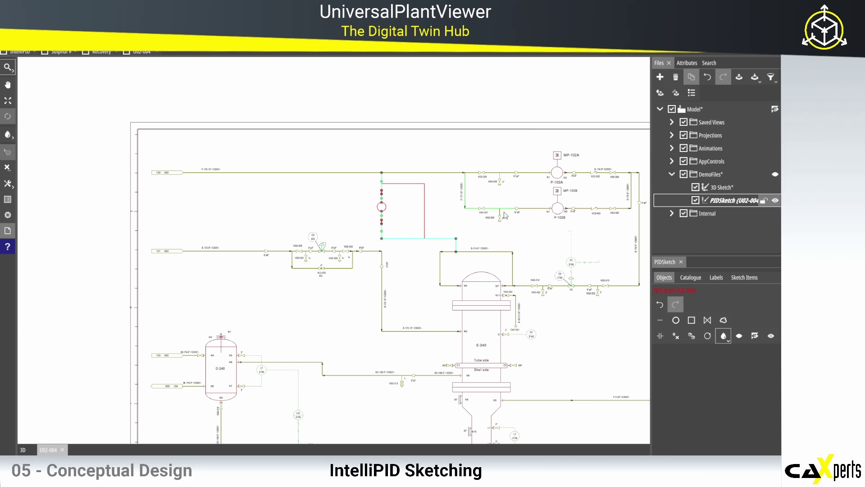
Step: Place a valve in the bypass line and draw a revision cloud around the sketched pump arrangement
left_click(707, 322)
left_click(424, 211)
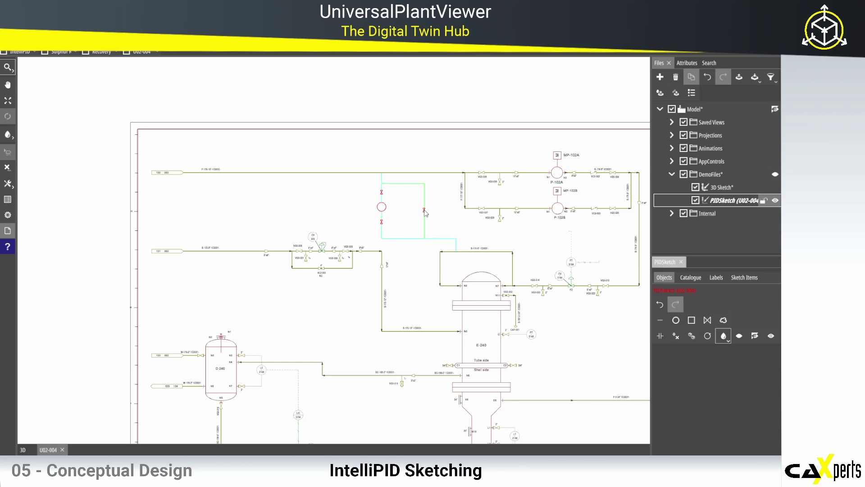
left_click(723, 320)
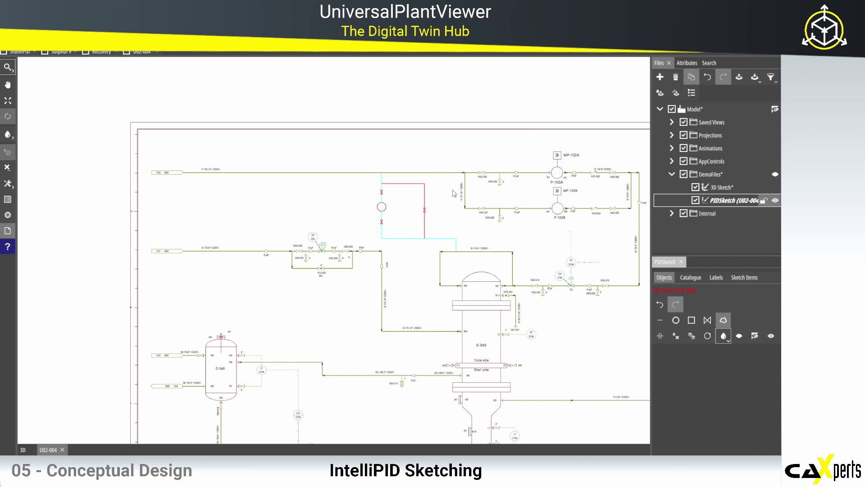
mouse_move(448, 185)
left_mouse_down()
mouse_move(391, 140)
mouse_move(332, 223)
mouse_move(447, 268)
mouse_move(454, 191)
left_mouse_up()
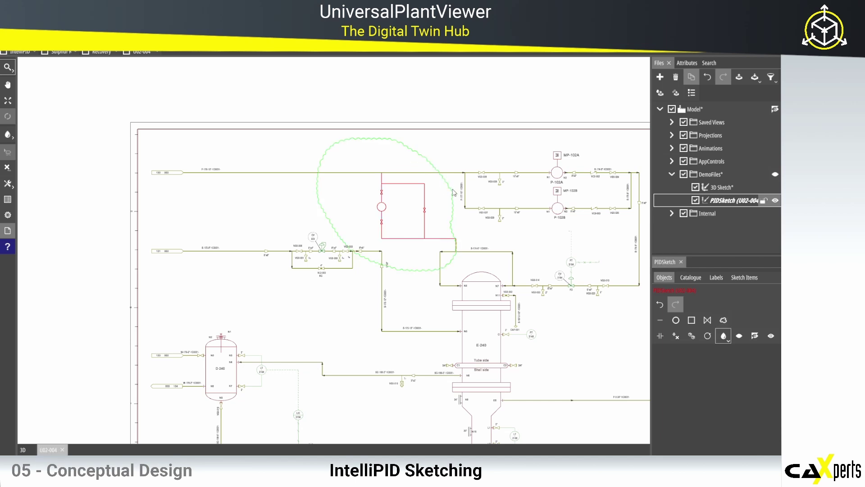
left_click_drag(694, 149, 691, 171)
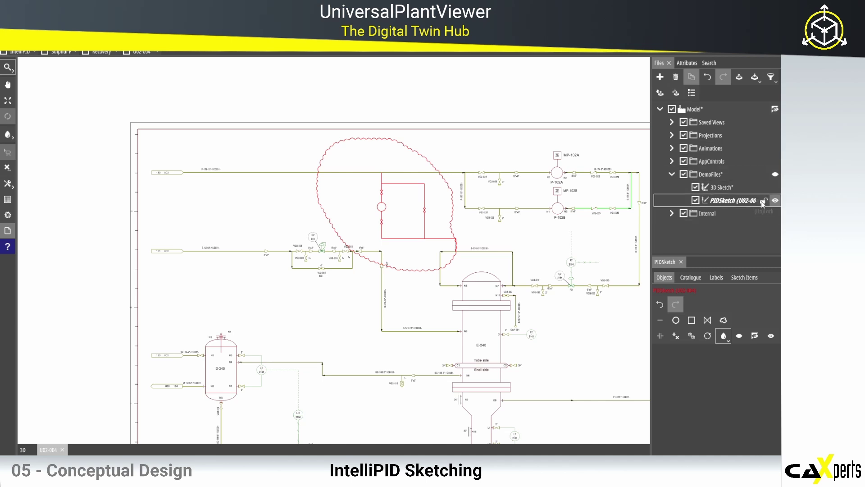
Step: Close the P&ID sketch editor and toggle the PIDSketch (U02-004) overlay off and on, leaving it shown on the drawing
left_click(682, 262)
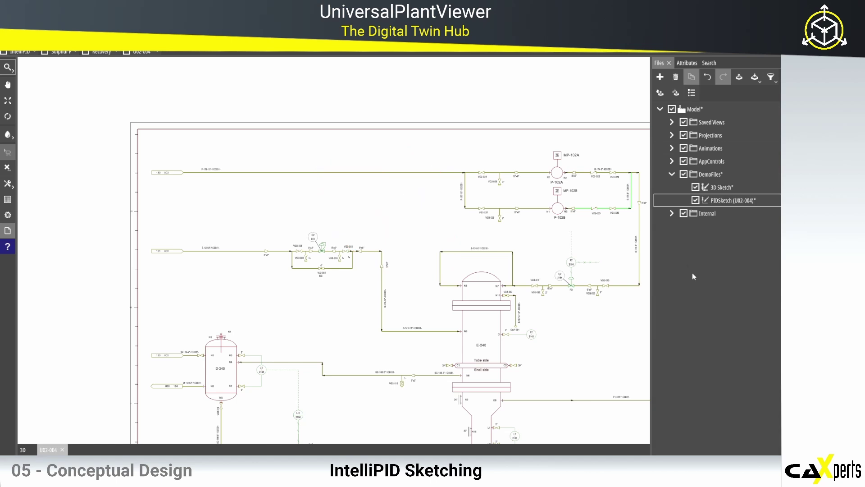
left_click(775, 201)
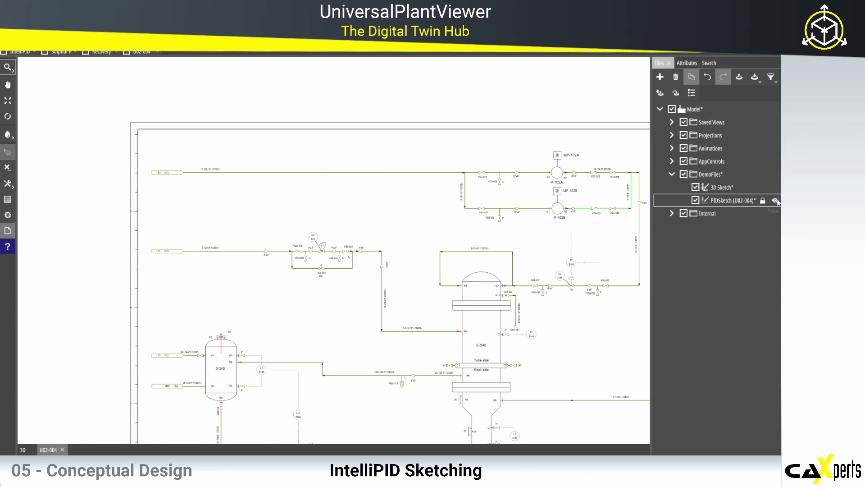
left_click(776, 202)
left_click(776, 201)
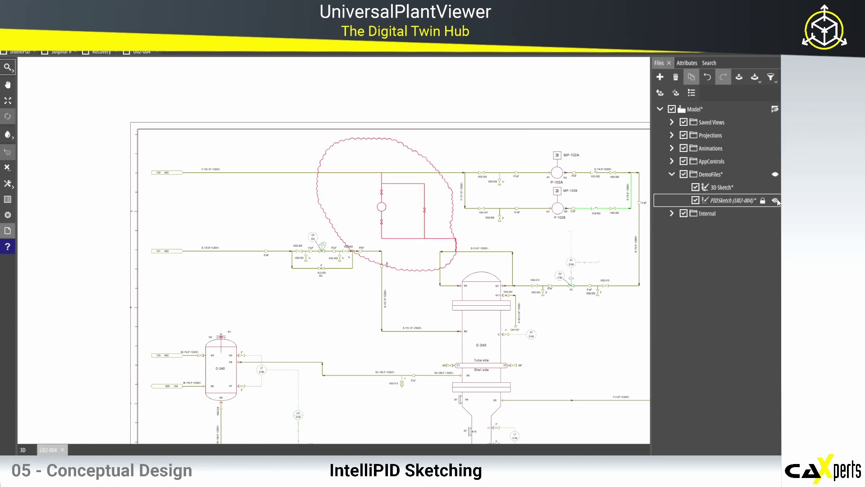
left_click(775, 201)
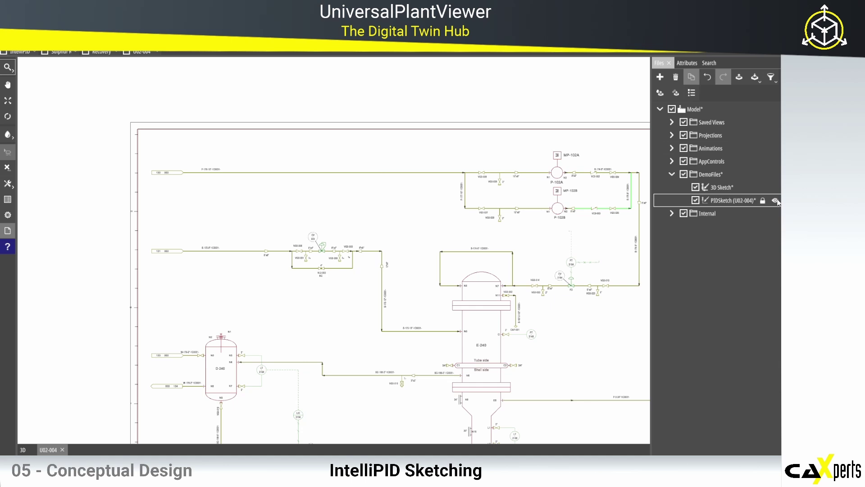
left_click(776, 201)
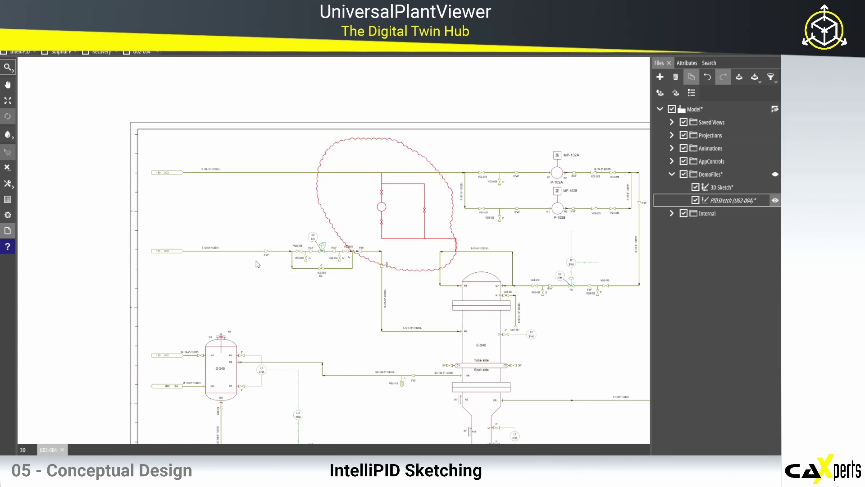
Step: Name the sketched pump circle Pump 01 and add a Vendor attribute with the value X-Pumps
left_click(385, 208)
left_click(687, 63)
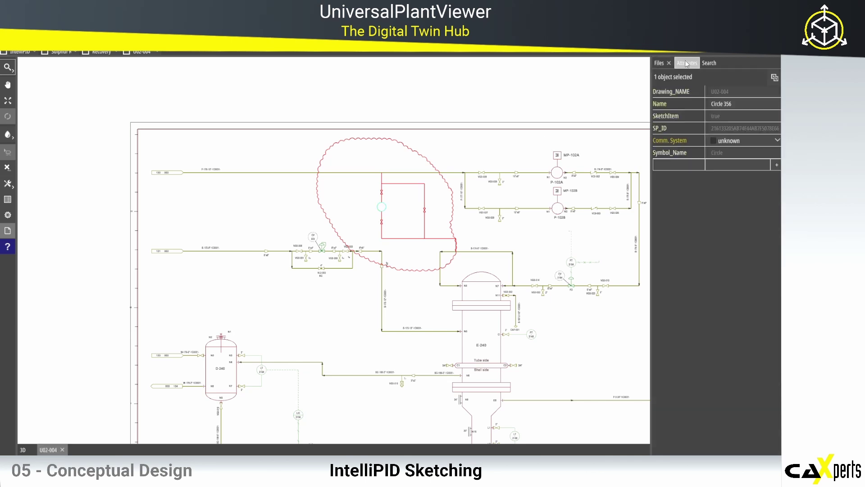
left_click(733, 105)
left_click(685, 164)
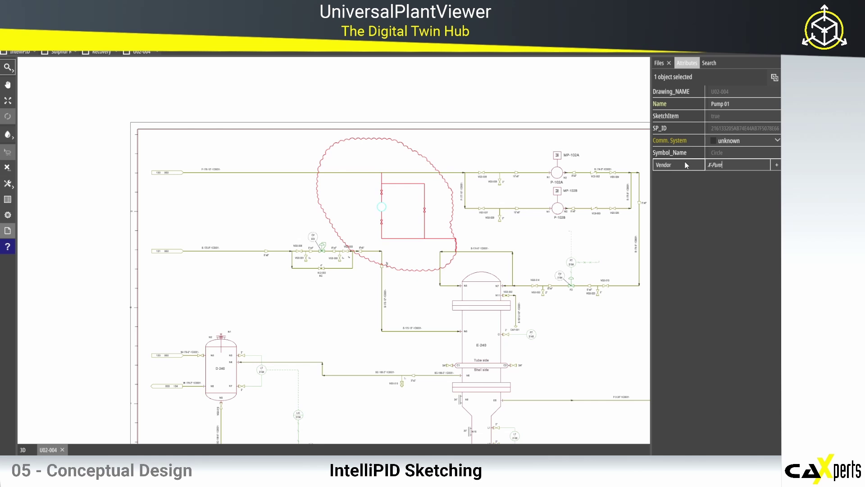
key("Return")
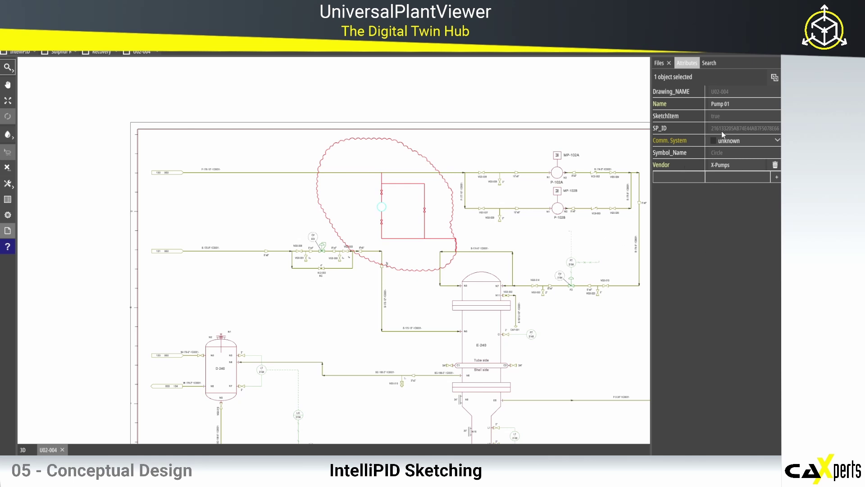
Step: Close the U02-004 drawing, then hide and show PIDSketch (U02-004) again from the 3D view
left_click(658, 64)
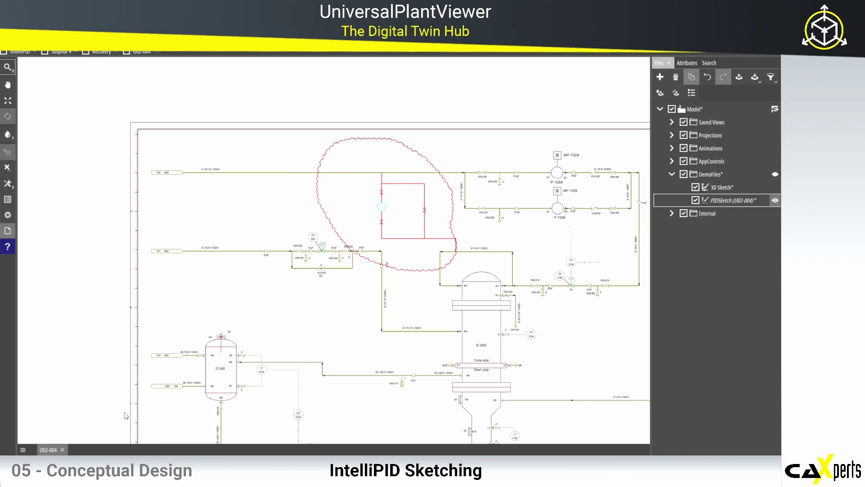
left_click(62, 450)
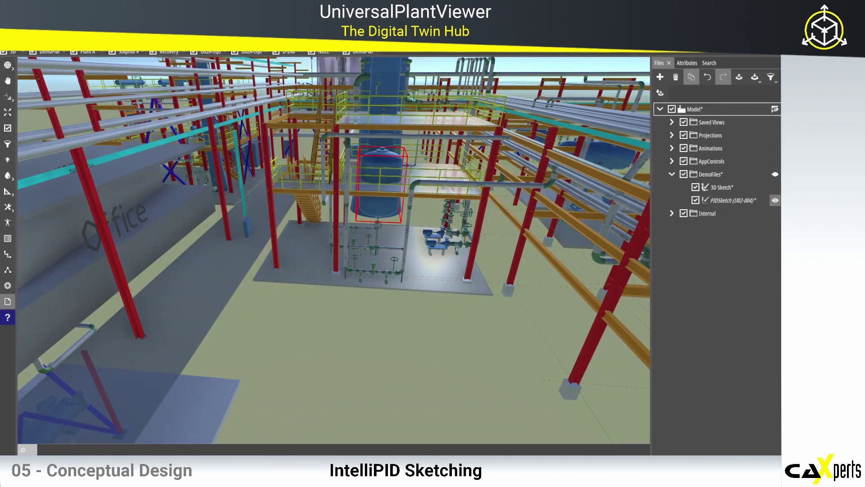
left_click(775, 201)
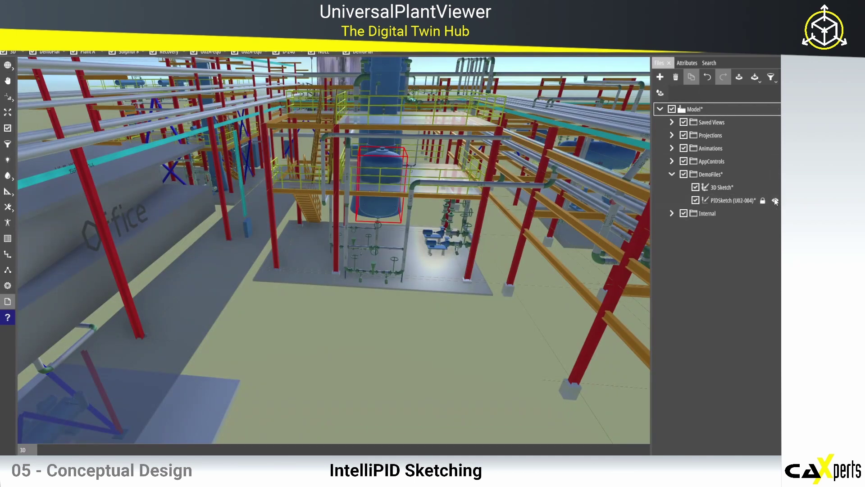
left_click(774, 201)
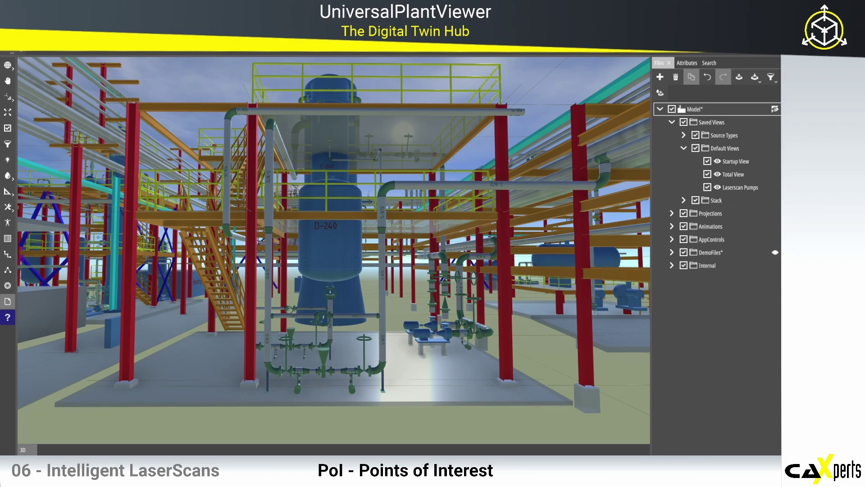
Step: Open the saved view Laserscan Pumps and turn the view towards the red fire hose box
left_click(748, 187)
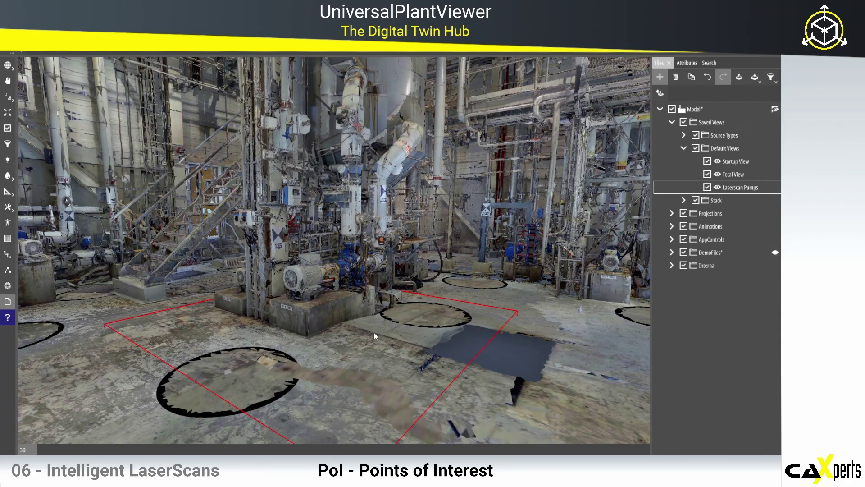
mouse_move(361, 332)
left_mouse_down()
mouse_move(410, 341)
mouse_move(380, 311)
mouse_move(353, 322)
left_mouse_up()
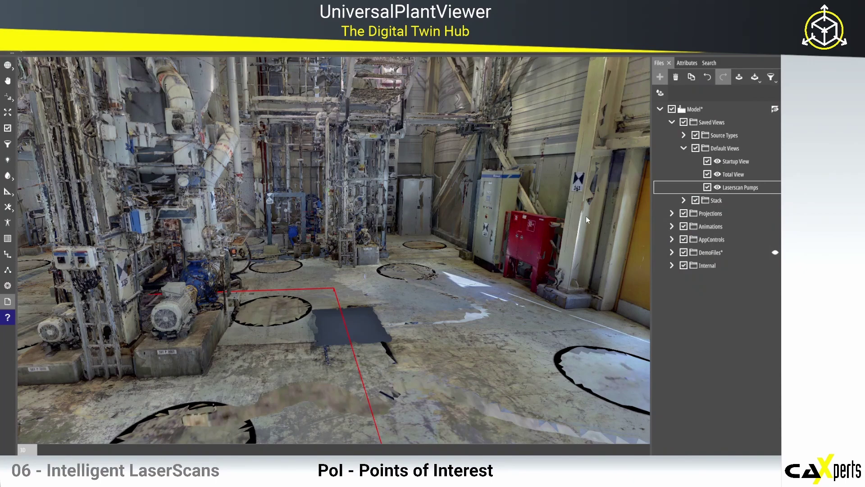
Step: Add a point of interest to the DemoFiles folder and place it on the red fire hose box in the laser scan
left_click(672, 252)
double_click(710, 253)
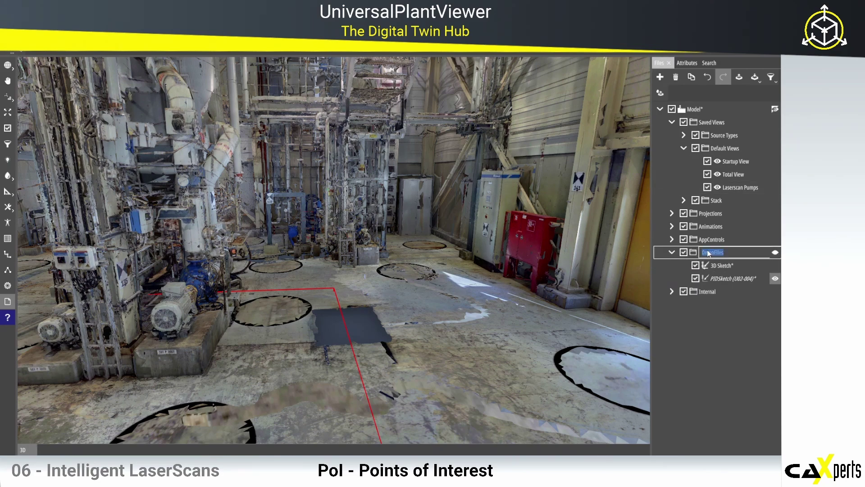
left_click(659, 78)
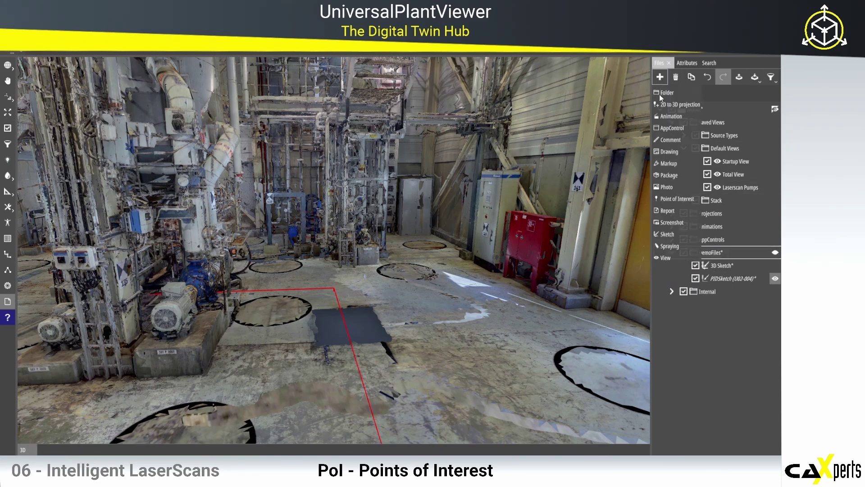
left_click(666, 198)
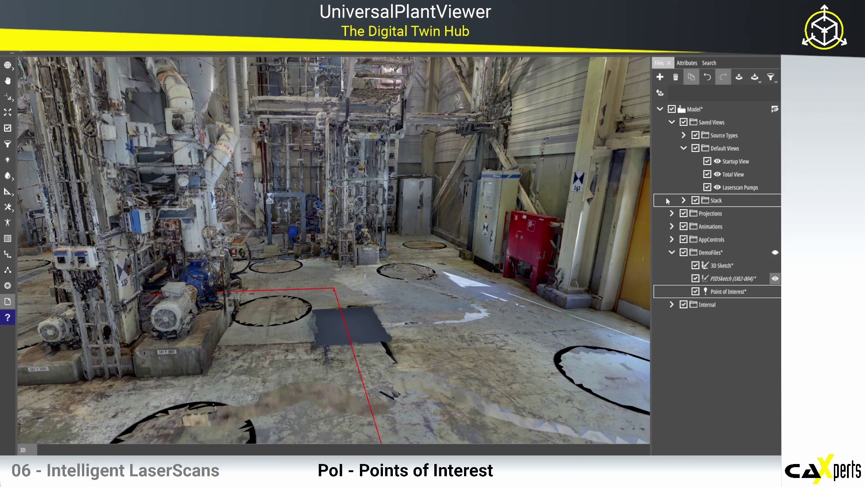
left_click(524, 244)
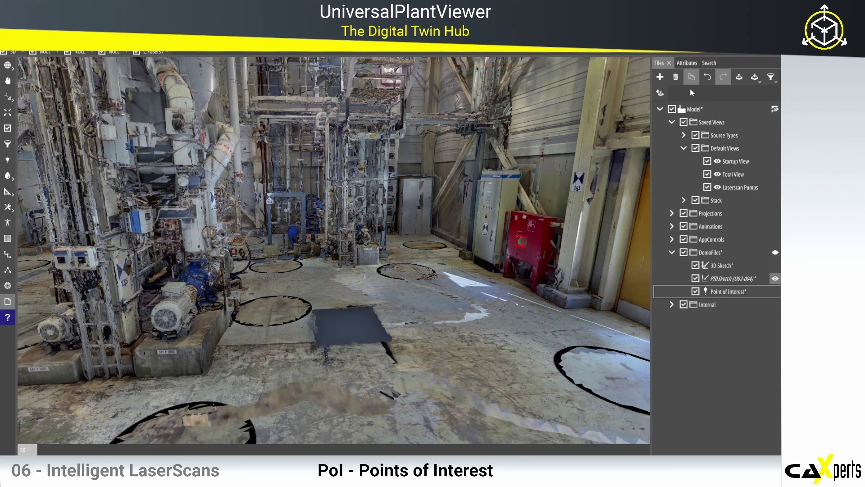
Step: Set the Name attribute of the new point of interest to FireHoseBox
left_click(692, 62)
left_click(730, 90)
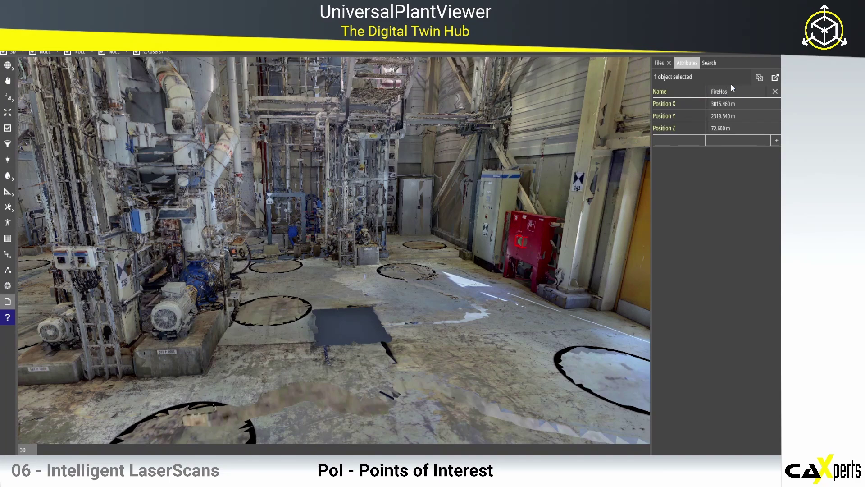
type("FireHoseBox")
key("Return")
Step: Examine the point of interest marker on the red fire hose box from close up and farther away
scroll(538, 244, "up", 3)
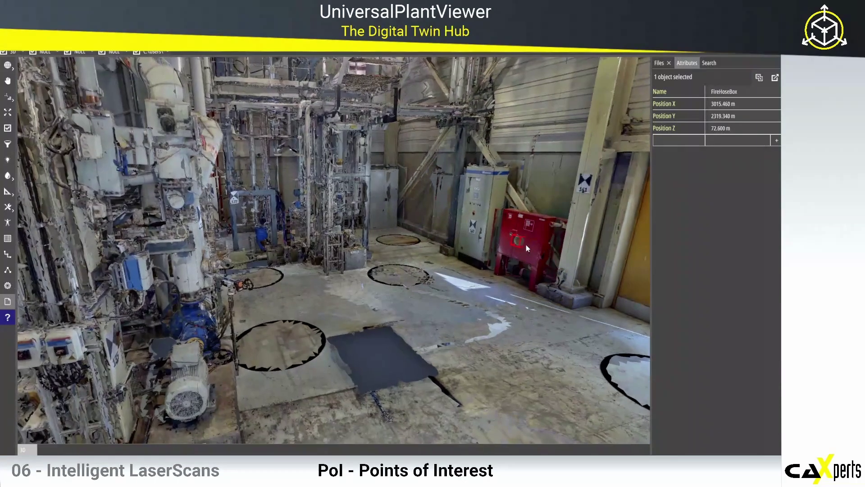
scroll(531, 261, "up", 3)
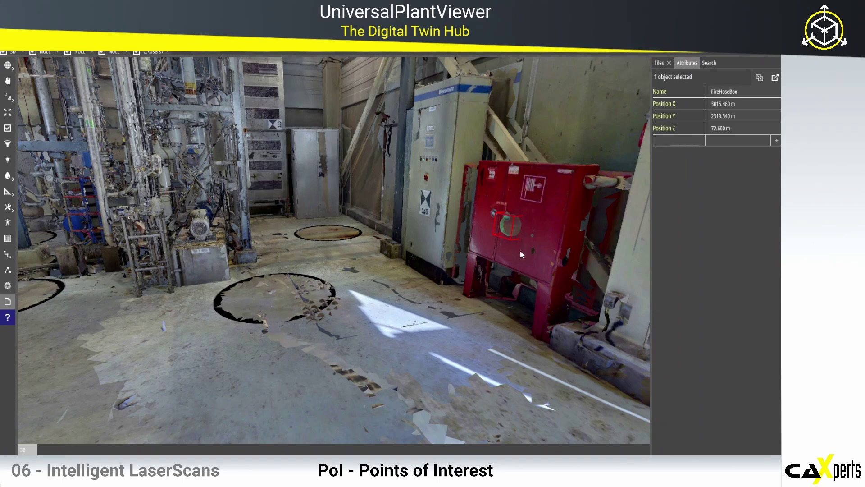
scroll(524, 252, "down", 5)
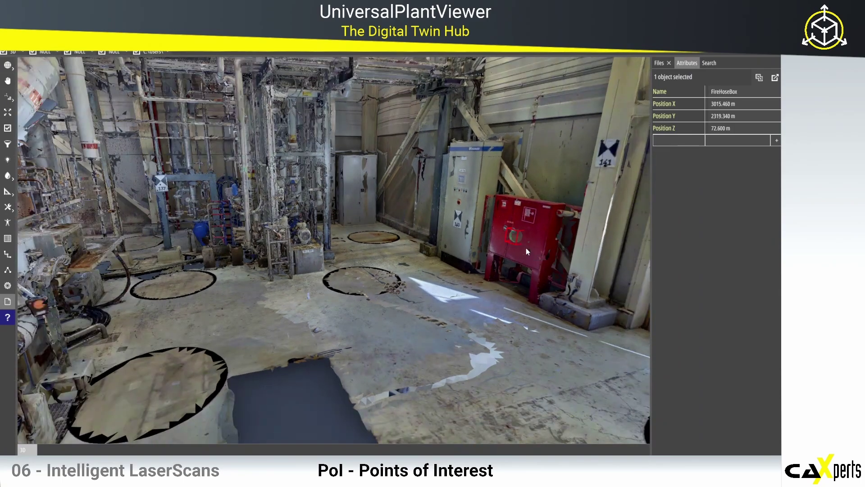
scroll(522, 250, "down", 5)
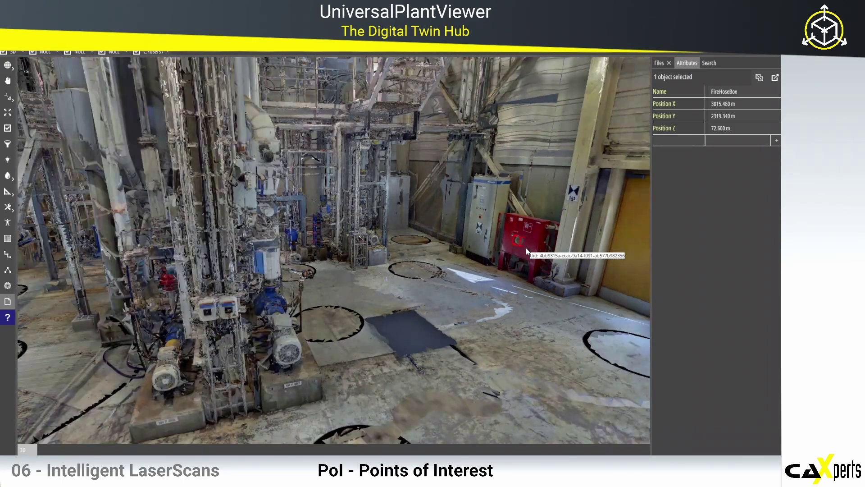
scroll(512, 255, "down", 5)
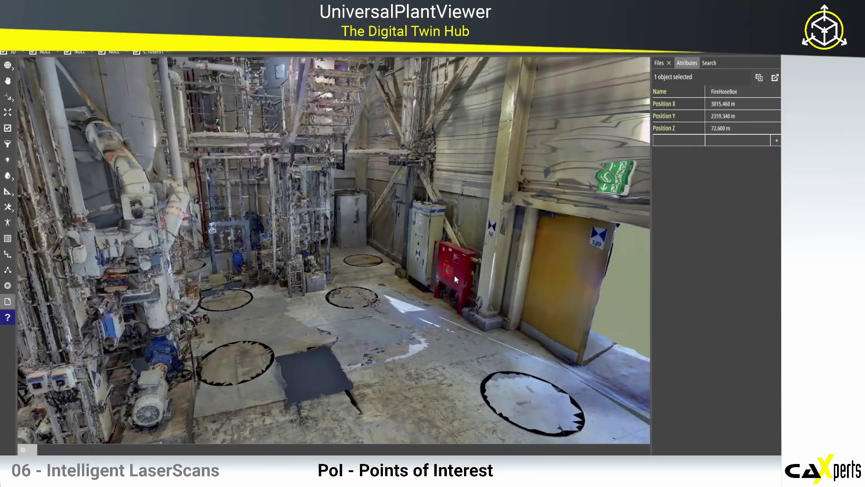
scroll(450, 267, "up", 5)
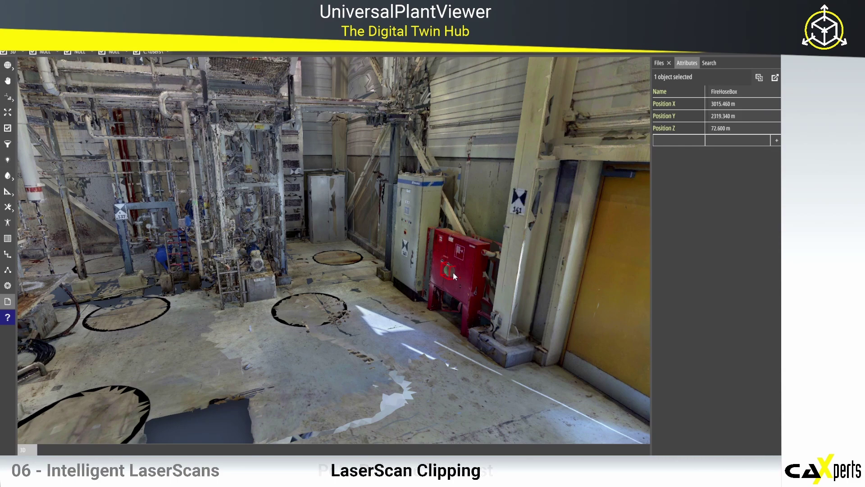
scroll(398, 305, "down", 5)
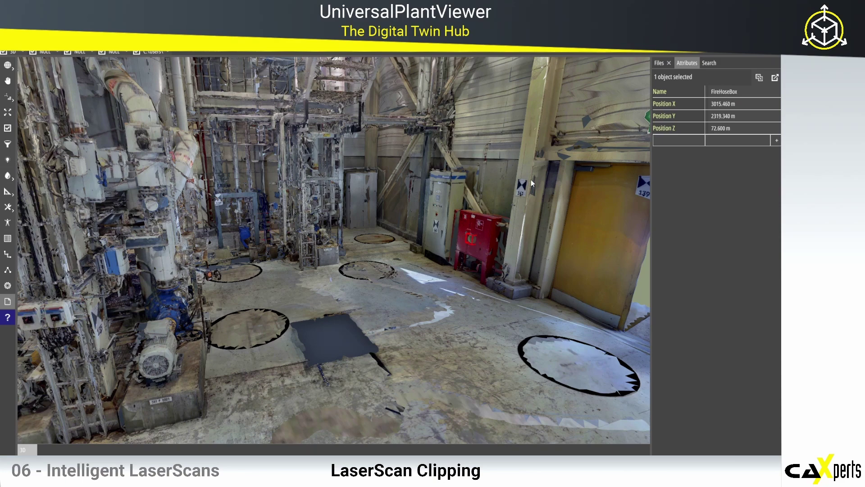
Step: Delete the point of interest from the DemoFiles folder
left_click(660, 63)
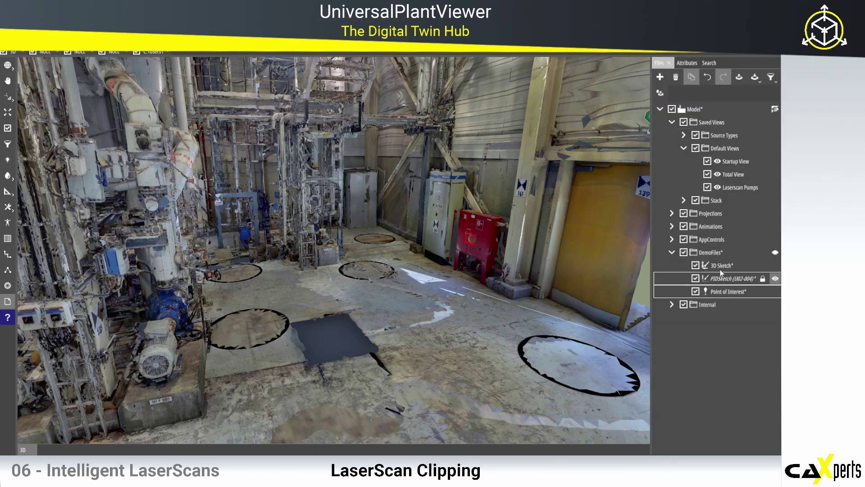
left_click(675, 77)
left_click(406, 270)
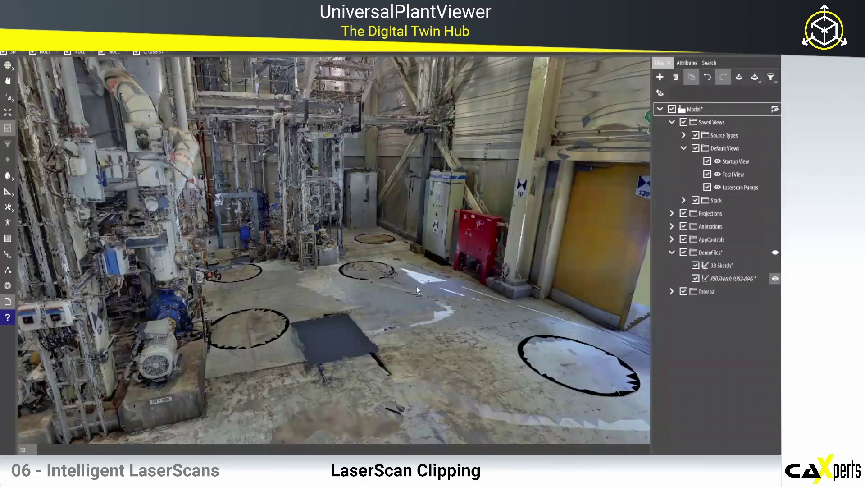
Step: Select the pump with the grey motor on the concrete base in the laser scan
mouse_move(314, 338)
left_mouse_down()
mouse_move(296, 339)
mouse_move(312, 354)
mouse_move(296, 351)
mouse_move(326, 346)
left_mouse_up()
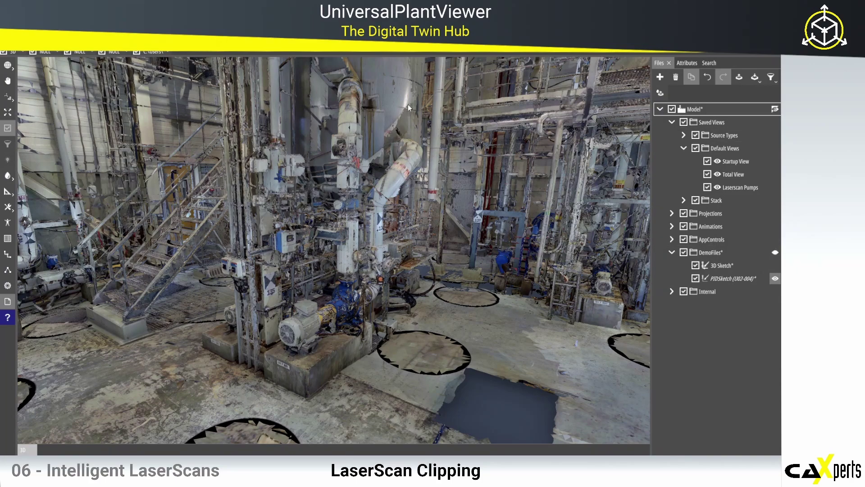
middle_click_drag(345, 367, 316, 361)
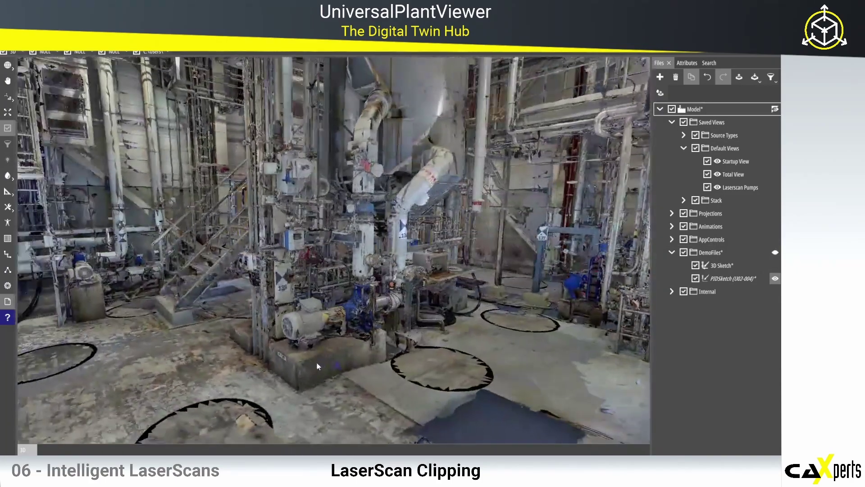
left_click(312, 331)
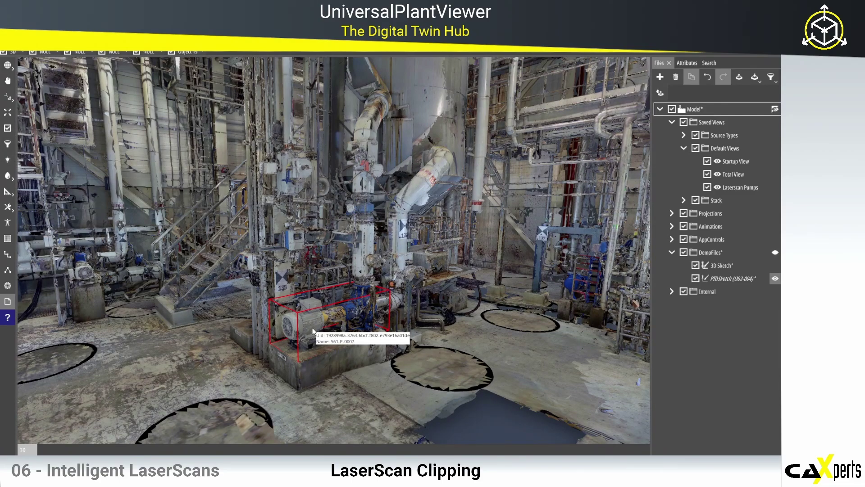
mouse_move(313, 331)
middle_mouse_down()
mouse_move(334, 330)
mouse_move(319, 333)
middle_mouse_up()
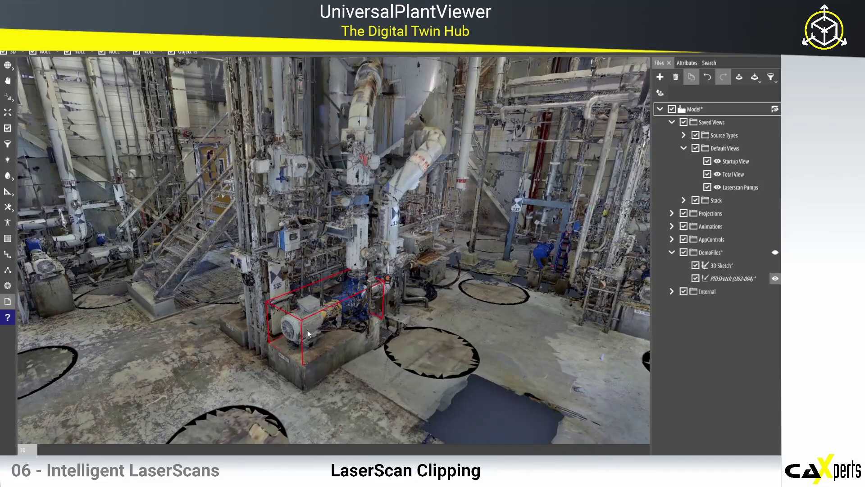
Step: Spotlight the selected pump by fading the surrounding scan, and switch the effect off again
left_click(7, 129)
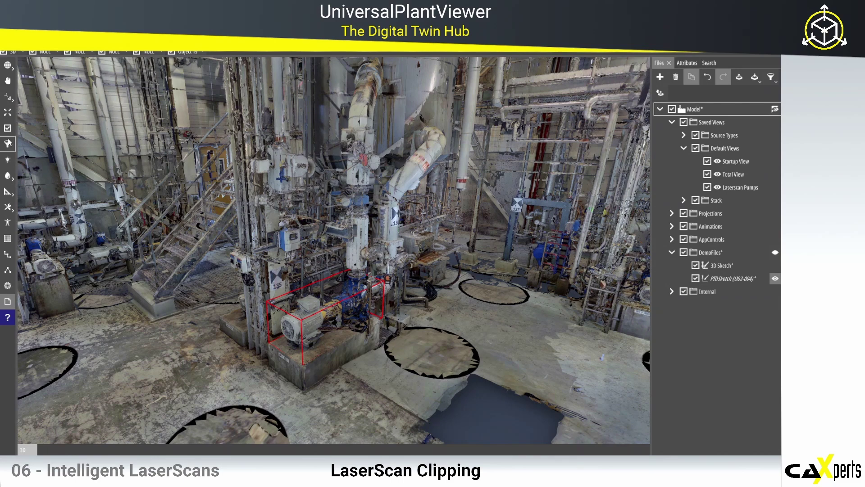
left_click(8, 161)
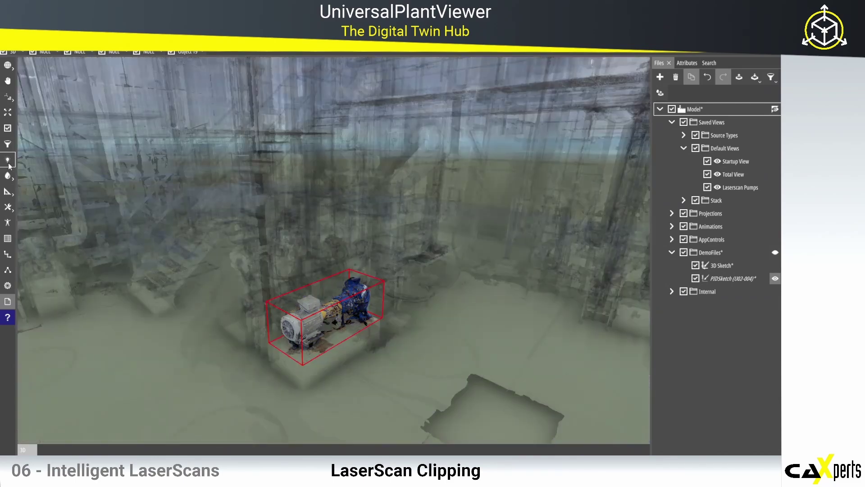
mouse_move(320, 239)
left_mouse_down()
mouse_move(342, 239)
mouse_move(311, 240)
left_mouse_up()
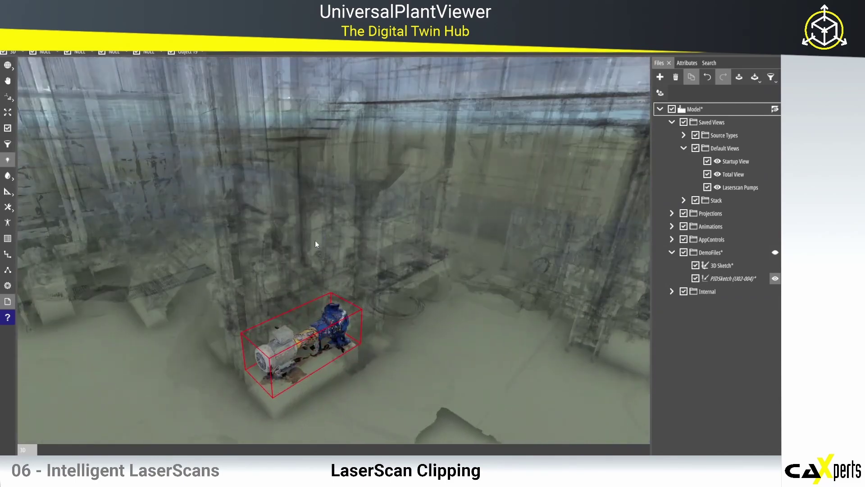
left_click(11, 165)
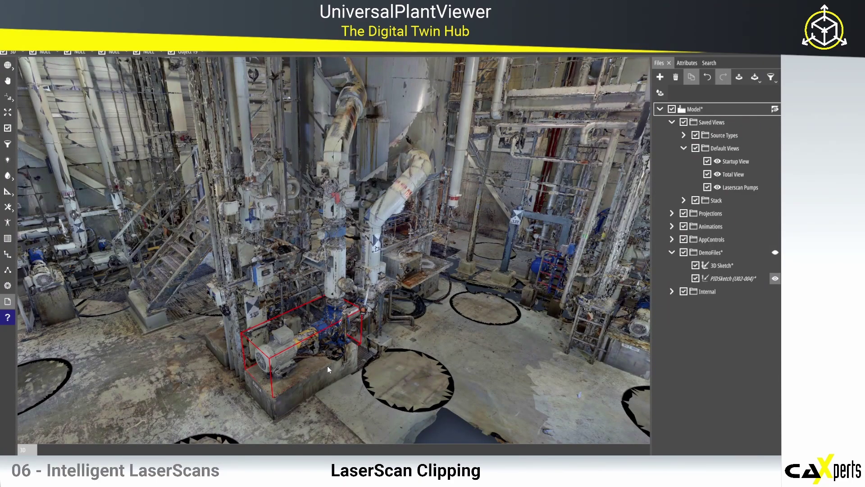
mouse_move(327, 366)
left_mouse_down()
mouse_move(344, 359)
mouse_move(327, 361)
left_mouse_up()
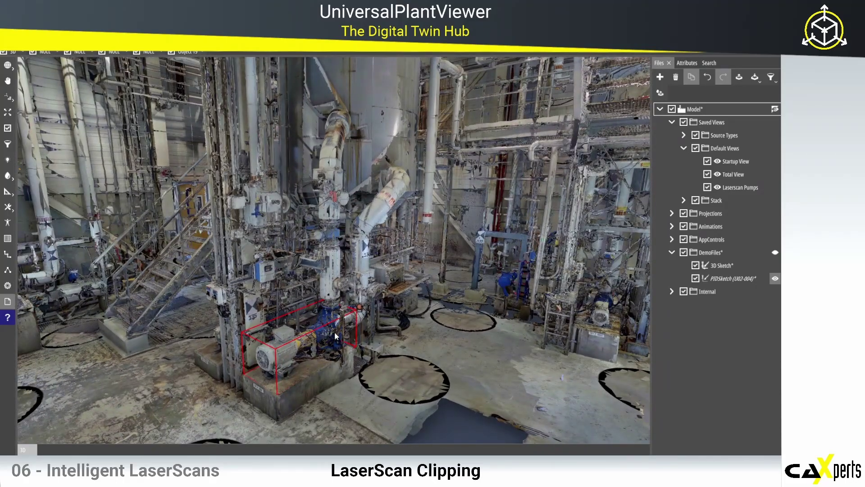
Step: Colour the selected pump blue, the vertical pipe above it magenta and the neighbouring bent pipe cyan
left_click(7, 176)
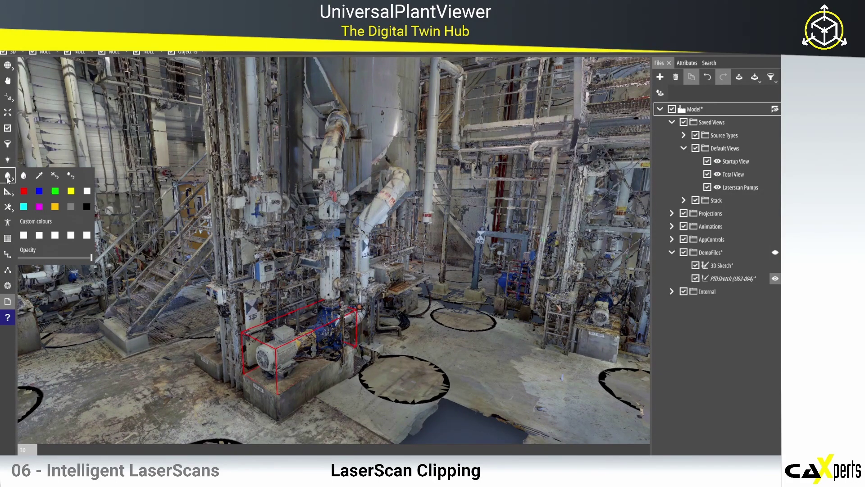
left_click(39, 191)
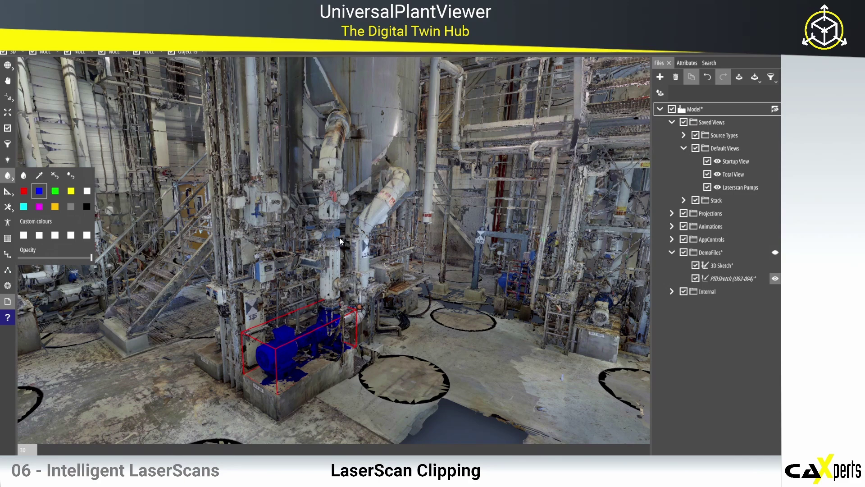
left_click(336, 154)
left_click(40, 206)
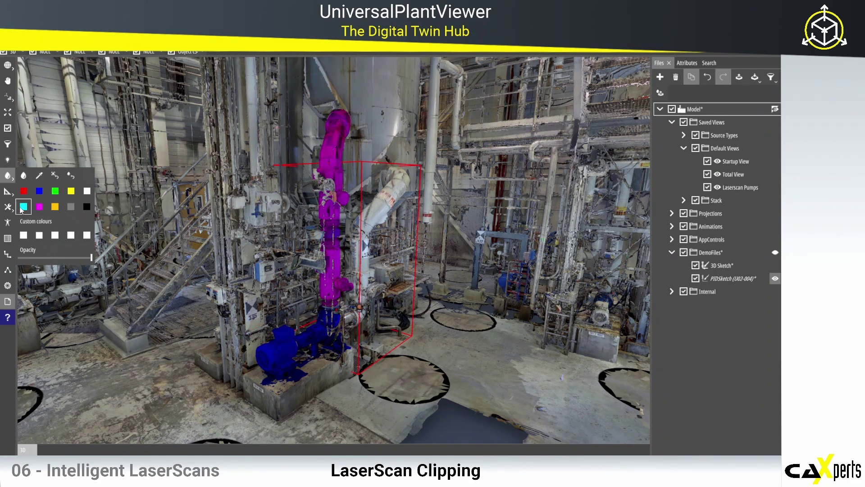
left_click(24, 207)
middle_click_drag(355, 335, 360, 348)
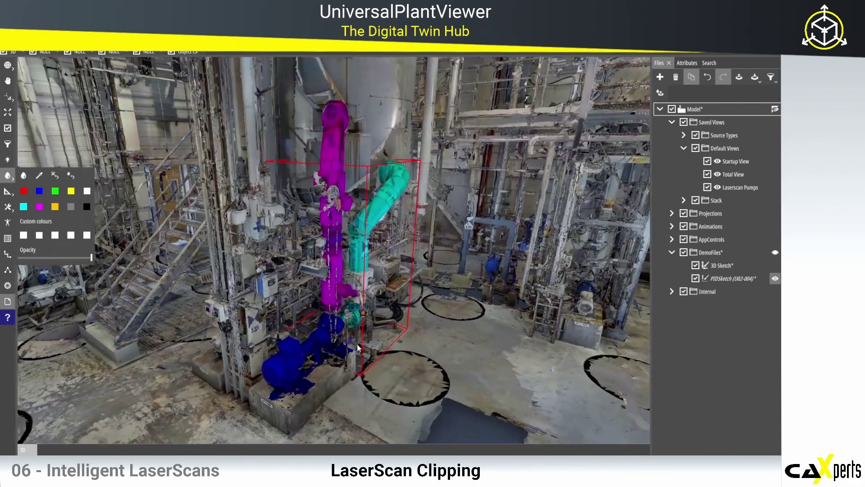
Step: Remove the colours applied to the pump and the two pipes
left_click(73, 173)
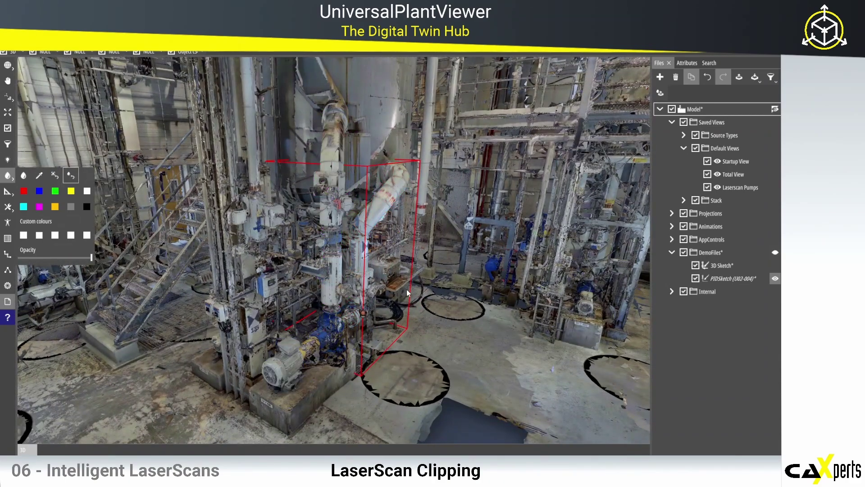
left_click(8, 175)
left_click_drag(383, 369, 415, 348)
left_click_drag(549, 346, 525, 344)
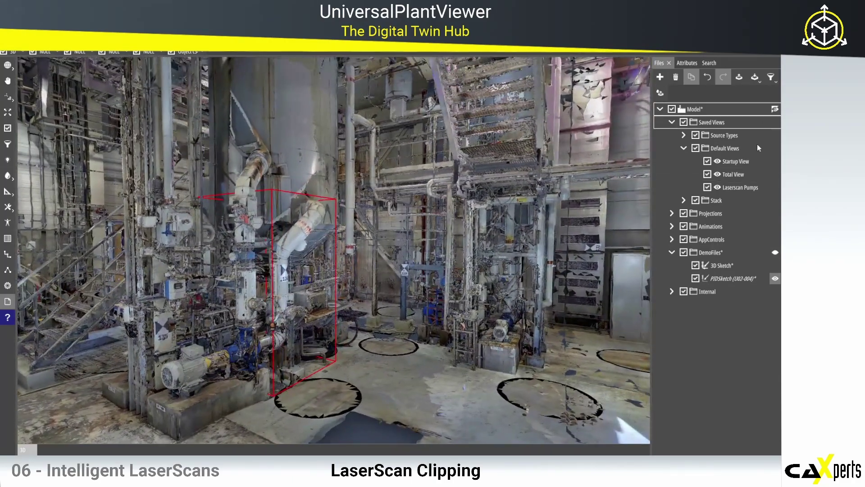
Step: Create a new sketch in the DemoFiles folder
mouse_move(755, 162)
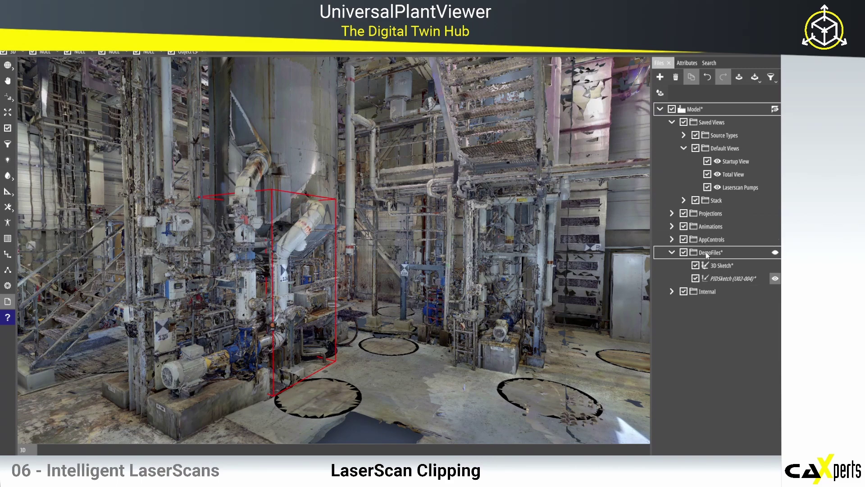
left_click(660, 77)
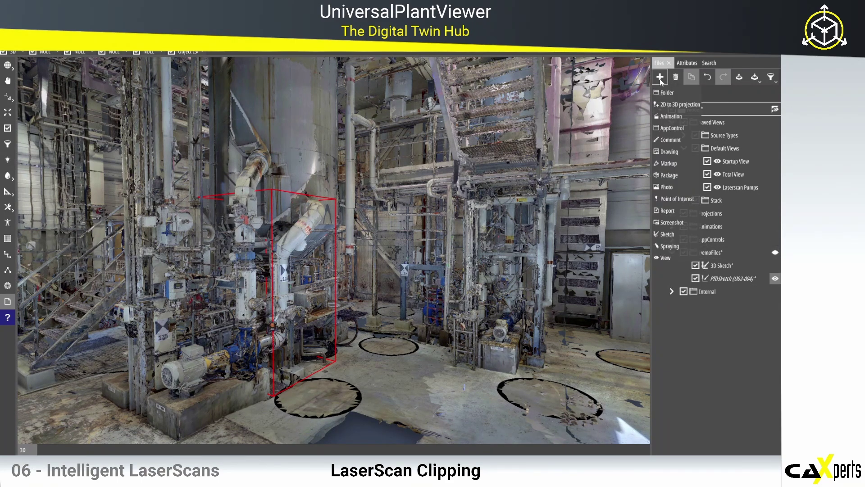
left_click(671, 235)
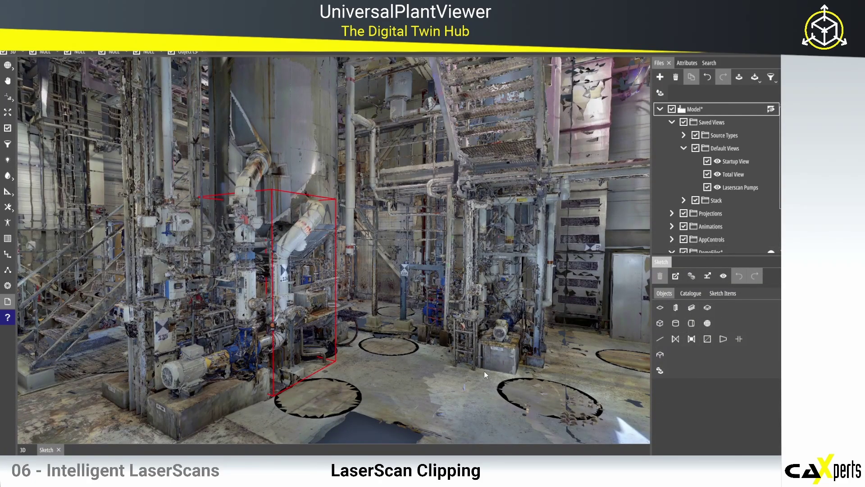
Step: Place a sketch cube on the red fire hose box in the laser scan
left_click_drag(498, 371, 546, 369)
left_click_drag(539, 341, 373, 332)
scroll(458, 331, "up", 2)
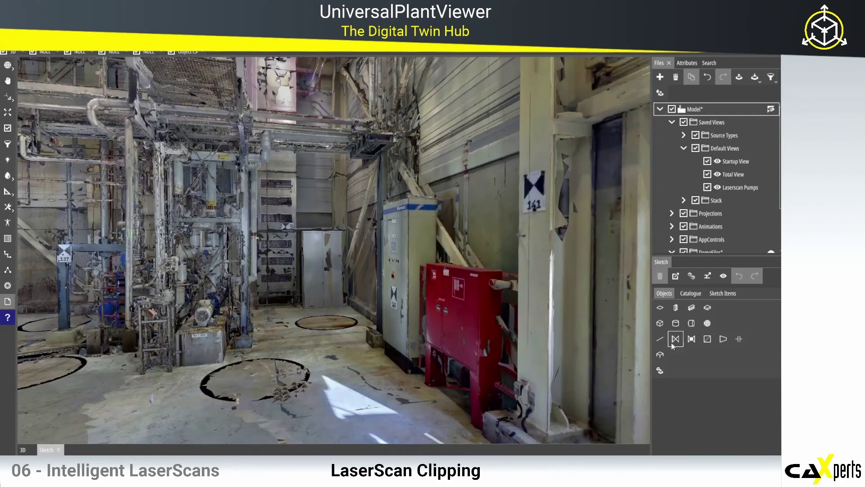
left_click(659, 323)
left_click(454, 321)
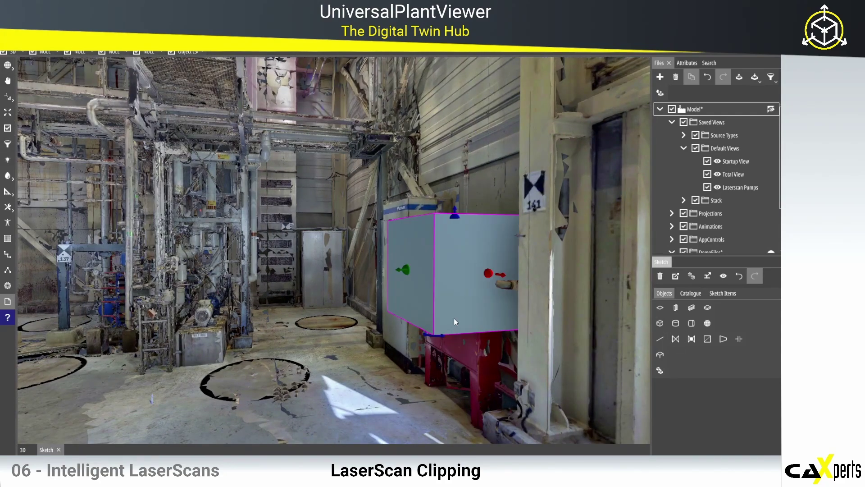
Step: Colour the cube green and lower its opacity so the scan shows through
left_click(15, 175)
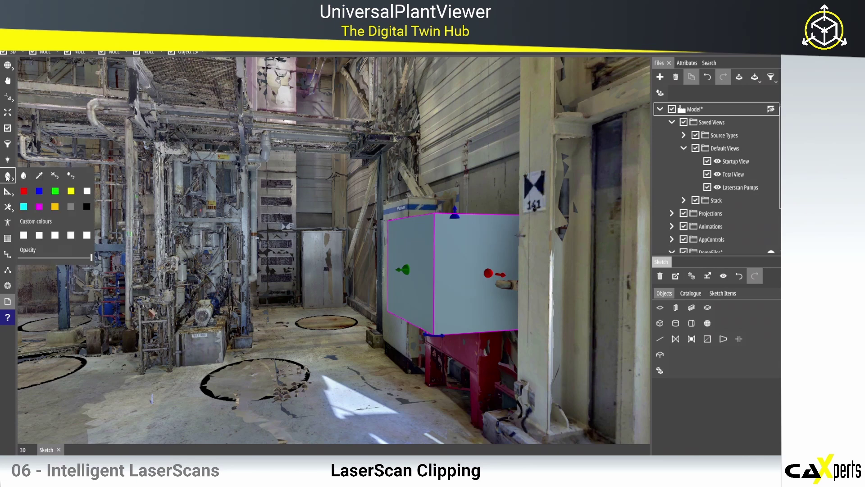
left_click(25, 193)
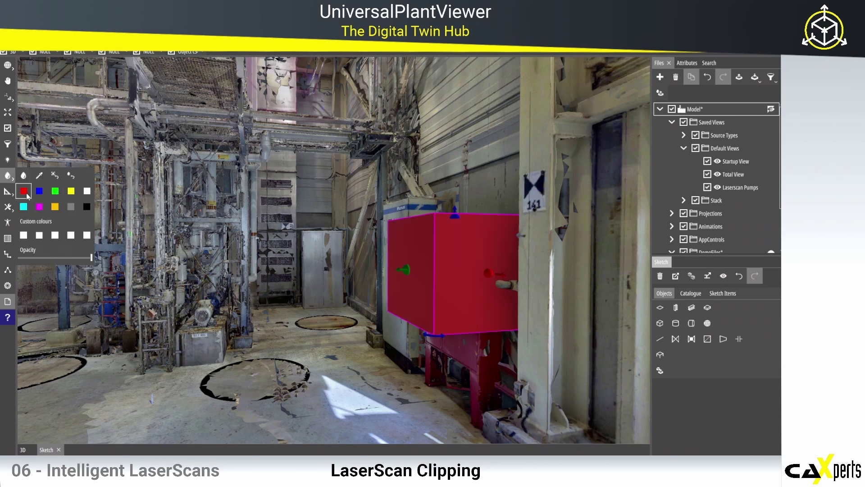
left_click(55, 191)
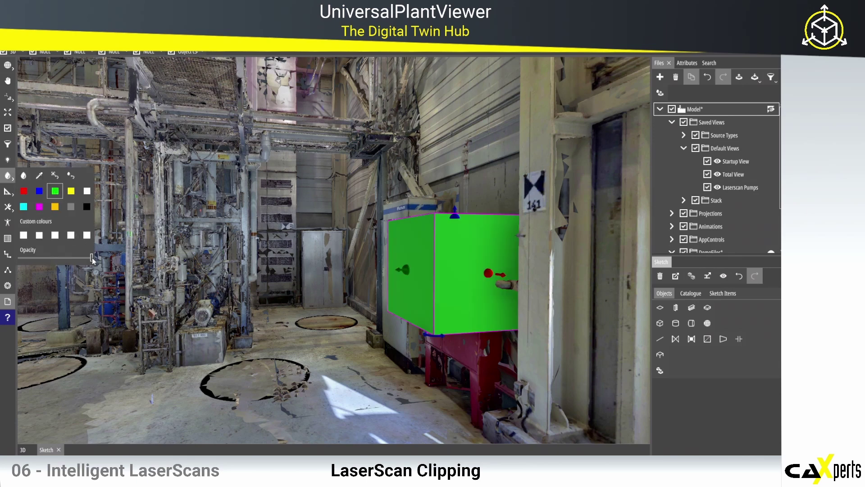
left_click_drag(91, 257, 30, 258)
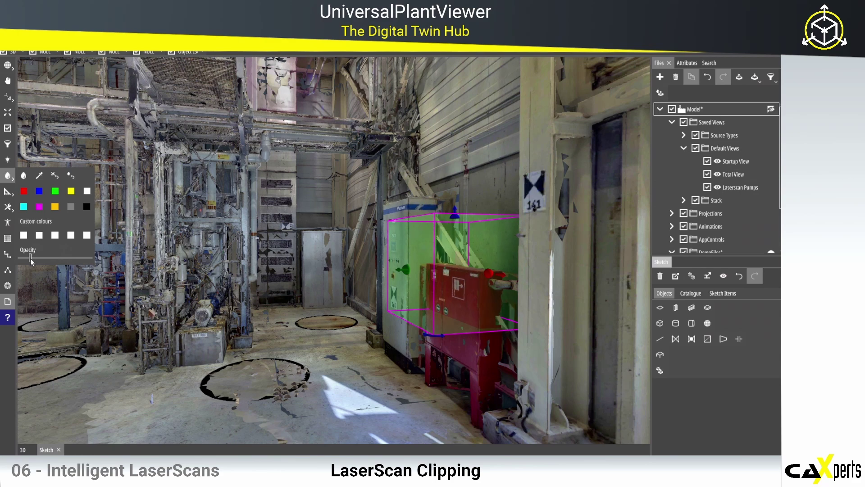
Step: Move the green cube sideways and down toward the floor around the red fire hose box
scroll(367, 317, "up", 3)
scroll(367, 317, "down", 1)
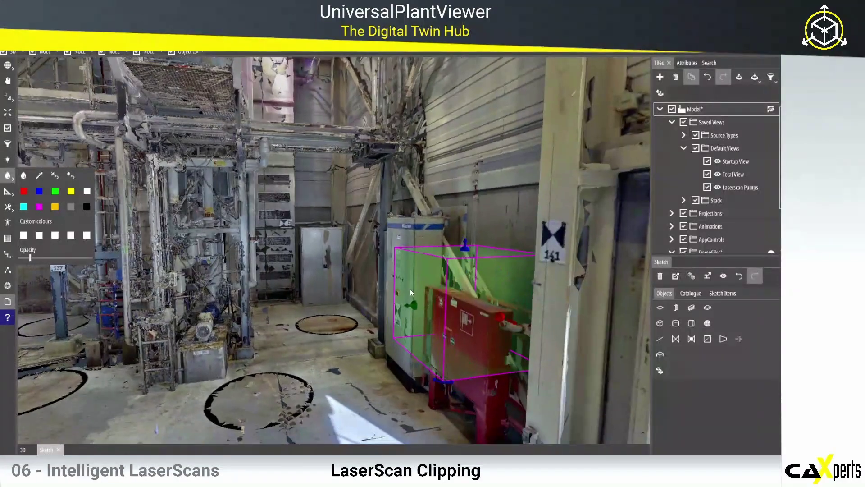
left_click_drag(411, 306, 395, 307)
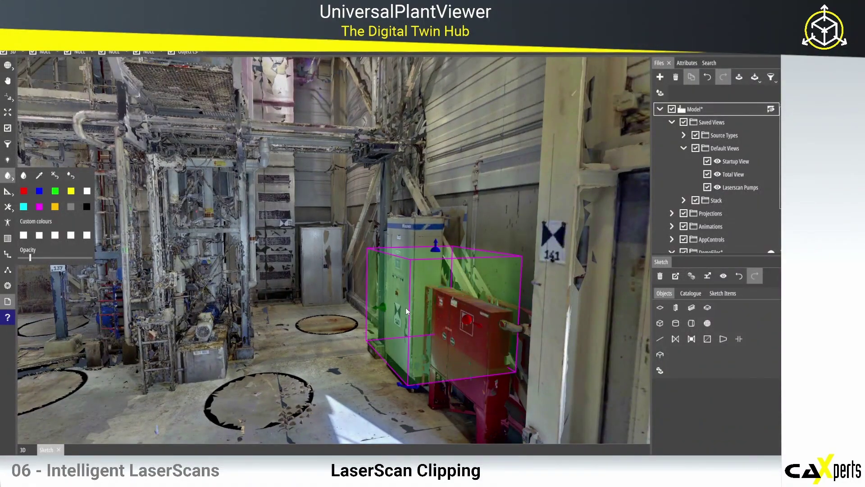
left_click(375, 307)
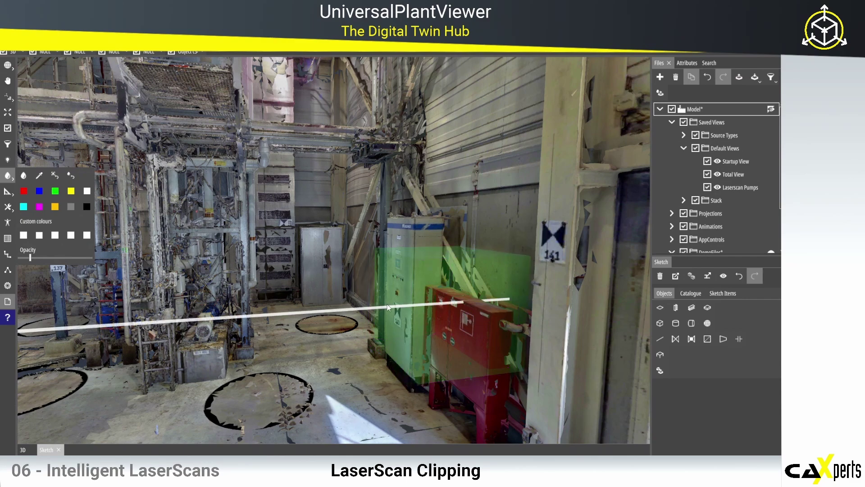
left_click(399, 319)
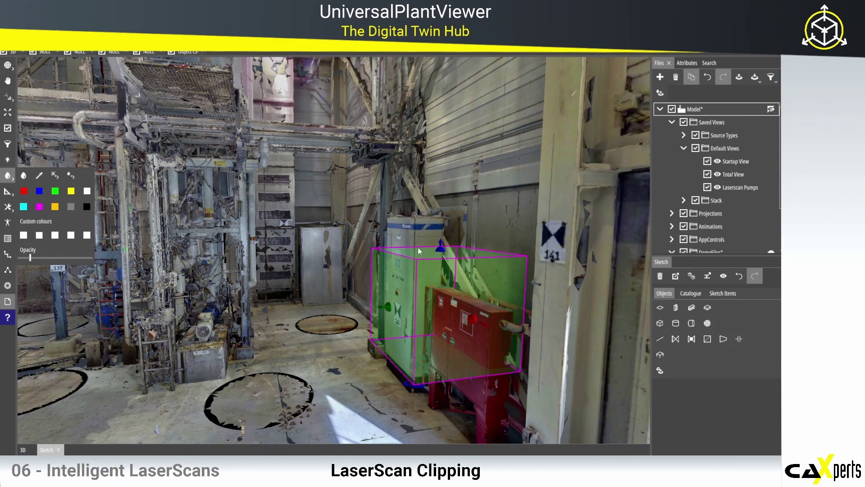
left_click(440, 246)
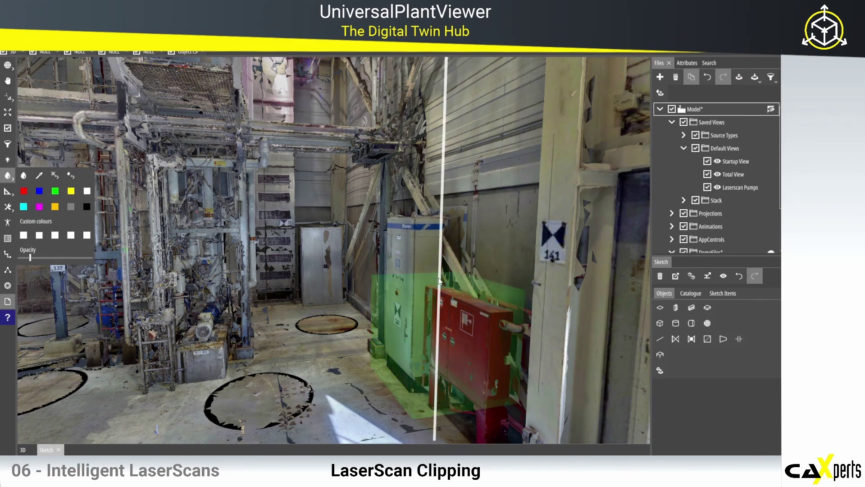
left_click(426, 330)
Step: Fit the cube closely around the fire hose box, about 1.08 m by 0.45 m and 1.36 m high
scroll(434, 312, "up", 5)
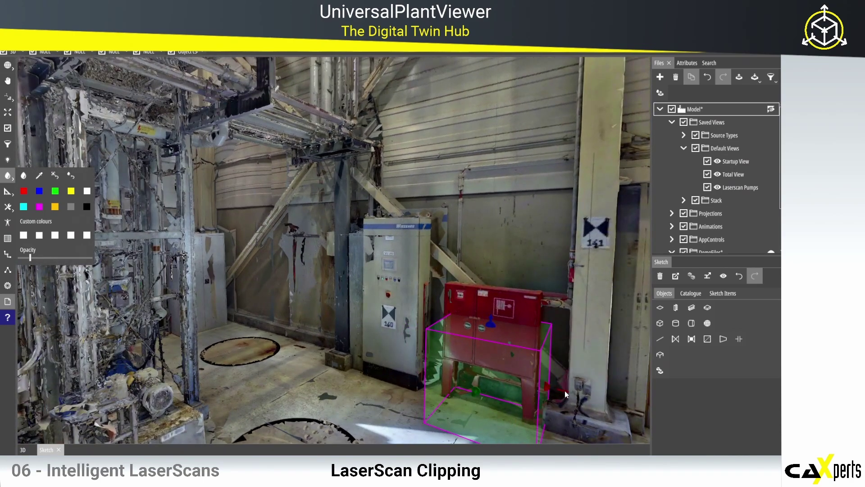
left_click_drag(565, 391, 559, 390)
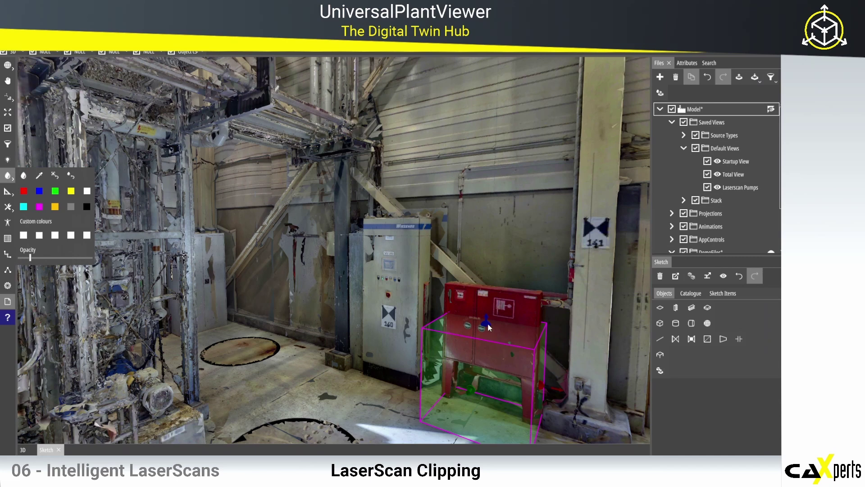
left_click_drag(489, 327, 487, 287)
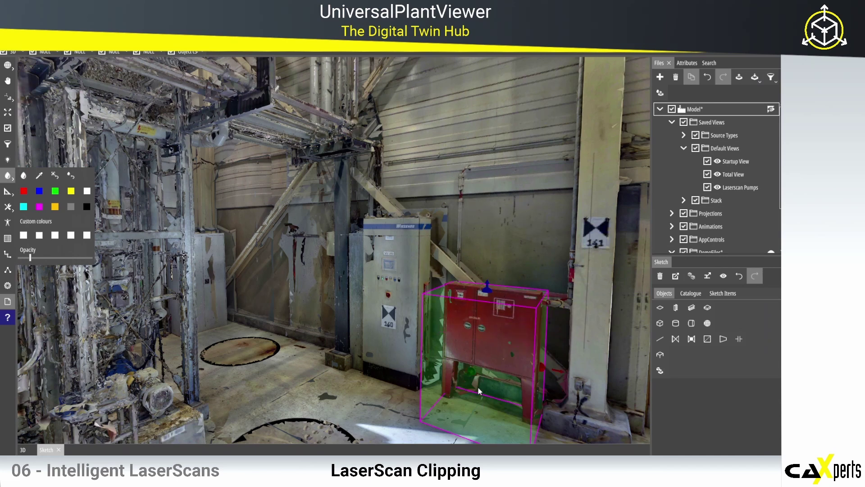
left_click_drag(474, 375, 477, 353)
scroll(442, 352, "up", 3)
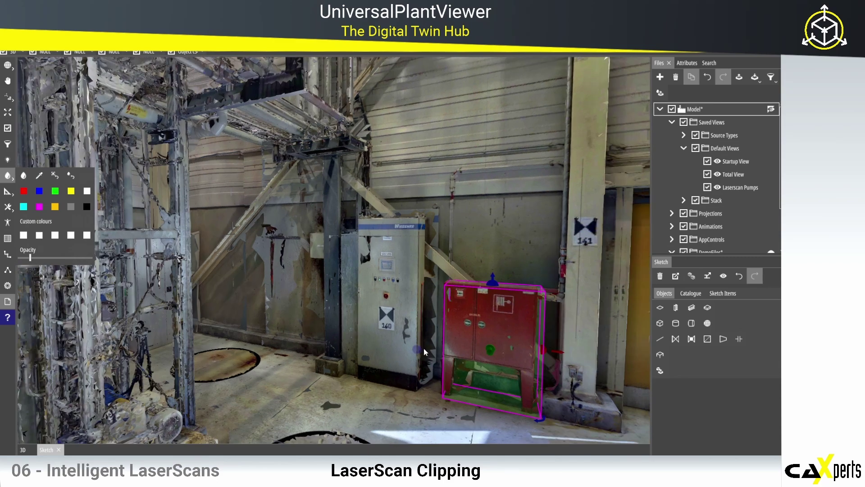
scroll(439, 342, "up", 1)
left_click_drag(435, 334, 430, 334)
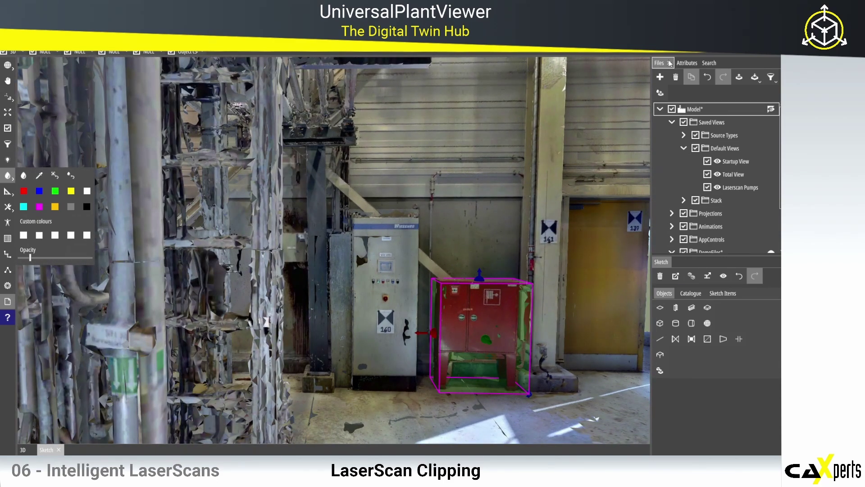
Step: Rename the green cube around the fire hose box as FireHoseBox
left_click(687, 63)
double_click(724, 93)
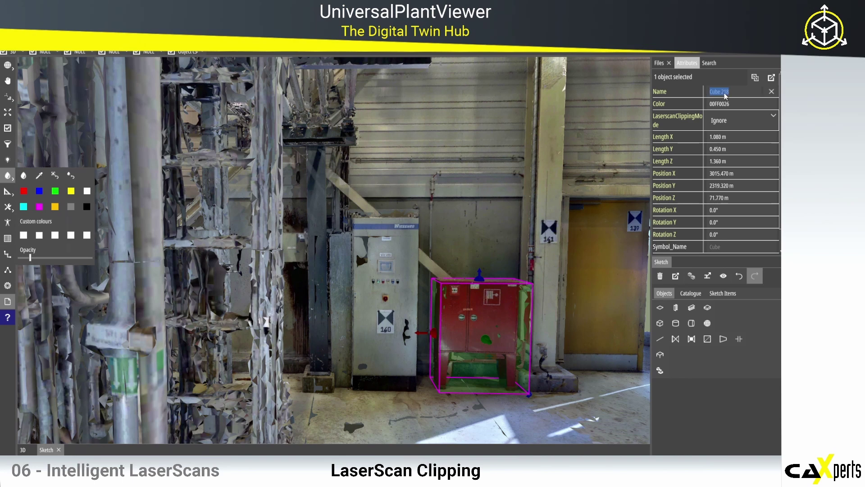
type("FireHoseBox")
key("Return")
Step: Set the FireHoseBox cube's laser scan clipping mode to Isolate
left_click(731, 125)
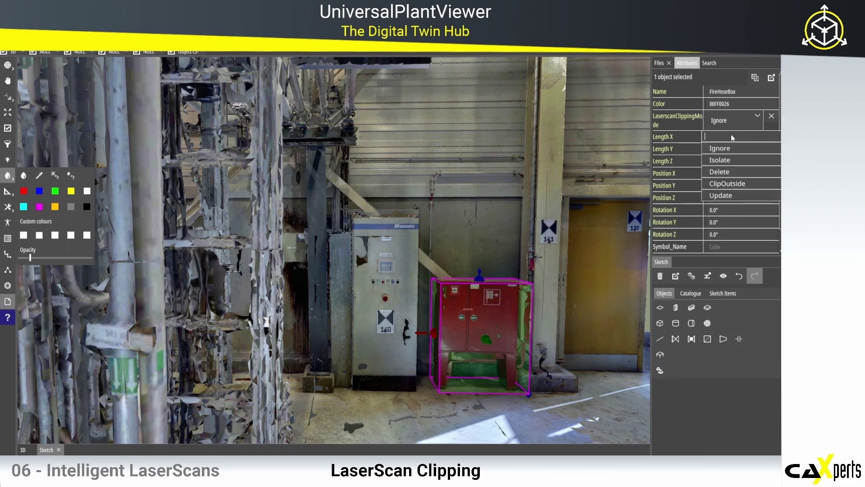
left_click(732, 161)
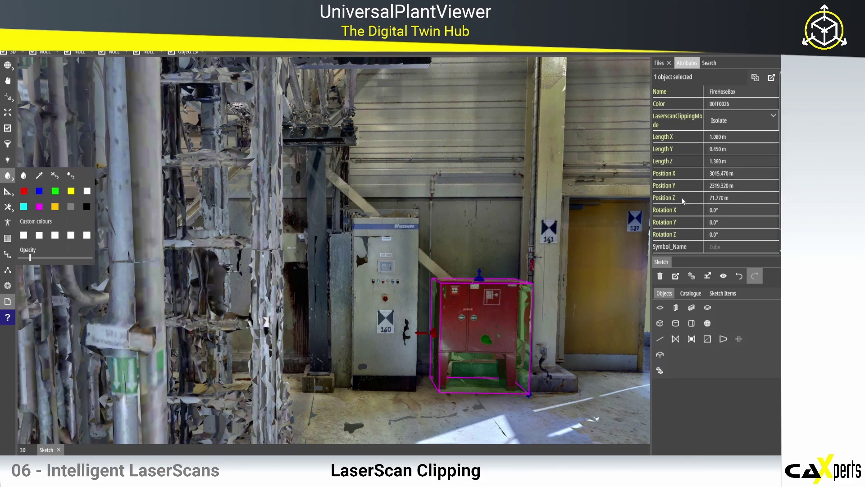
left_click_drag(584, 345, 540, 355)
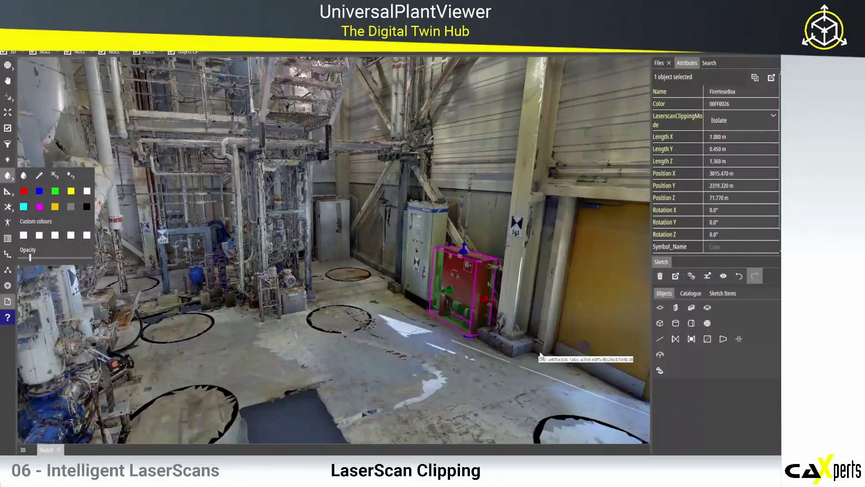
scroll(468, 279, "up", 3)
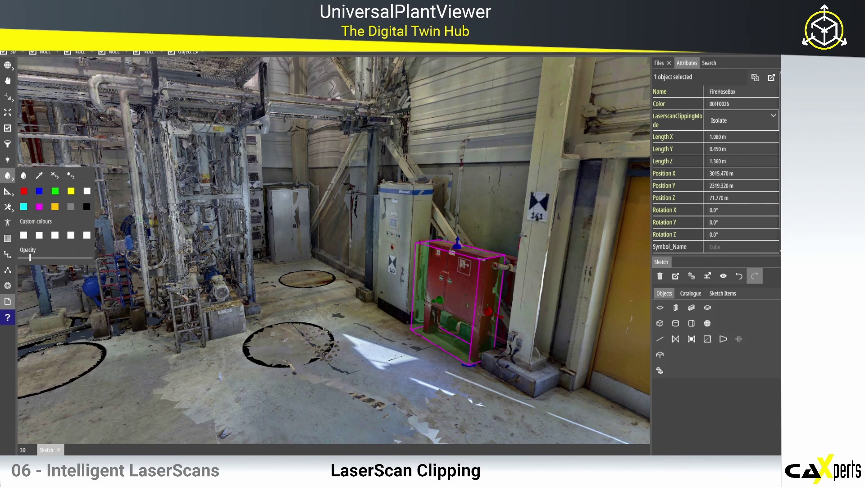
Step: Change the FireHoseBox cube's laser scan clipping mode to Delete
left_click(772, 121)
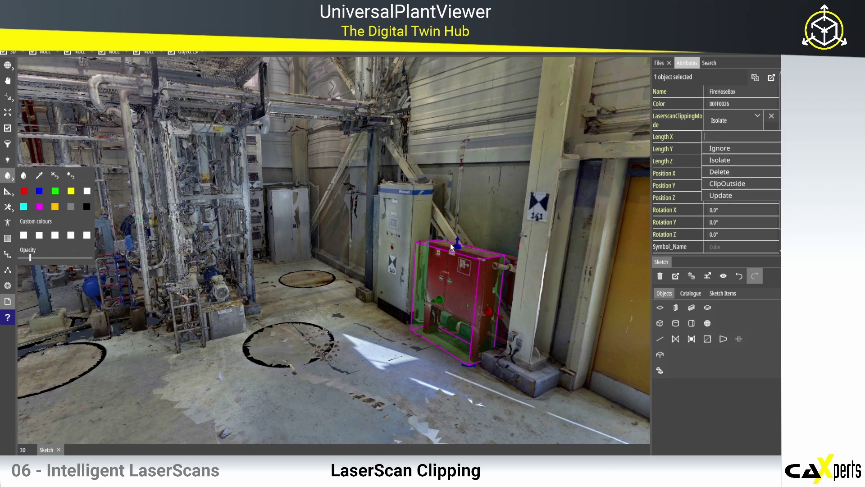
left_click(723, 171)
scroll(333, 311, "down", 5)
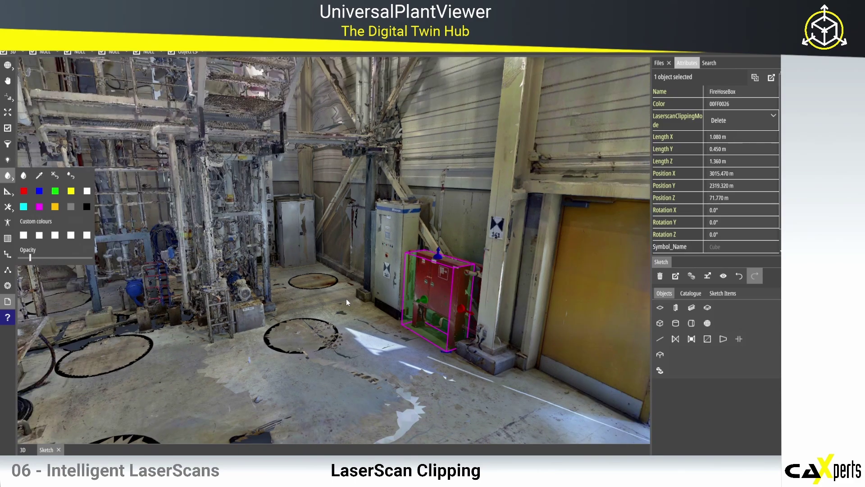
Step: Open the 360° panorama 561_100_15.zfs from the floor near the pumps and lower its overlay opacity
middle_click_drag(322, 315, 366, 279)
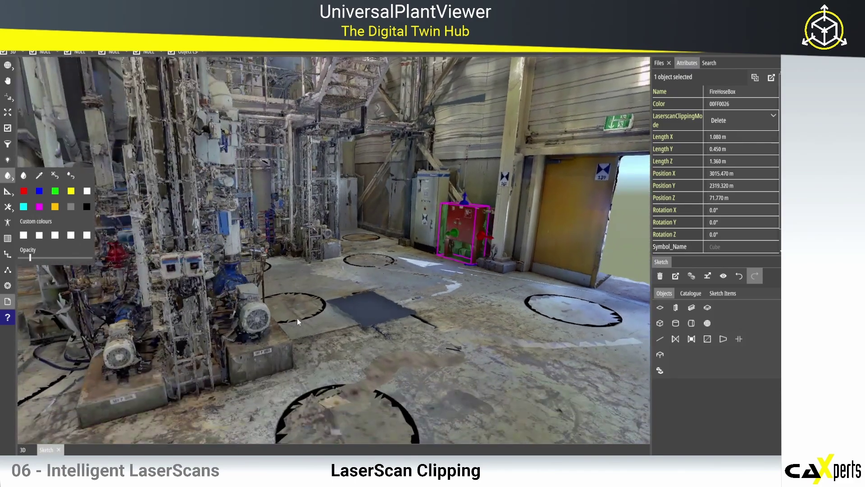
double_click(280, 363)
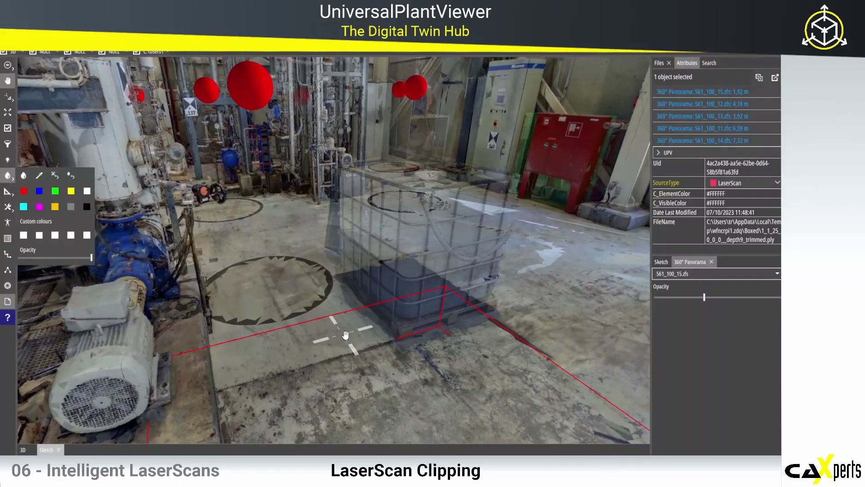
left_click_drag(705, 298, 683, 308)
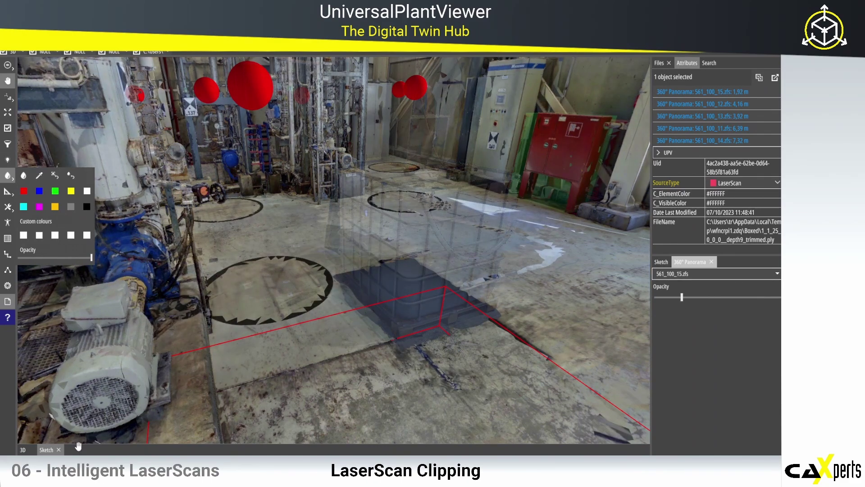
Step: Close the sketch and the 360° panorama overlay, and bring the model's file tree back into view
left_click(59, 450)
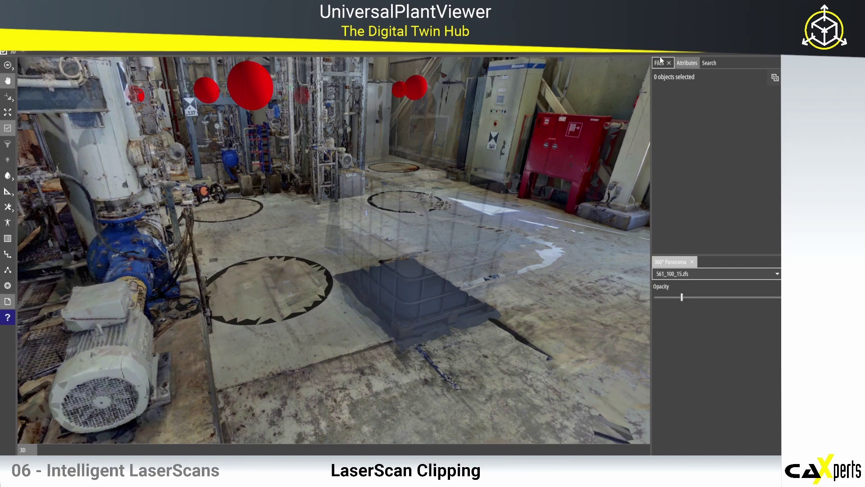
left_click(659, 64)
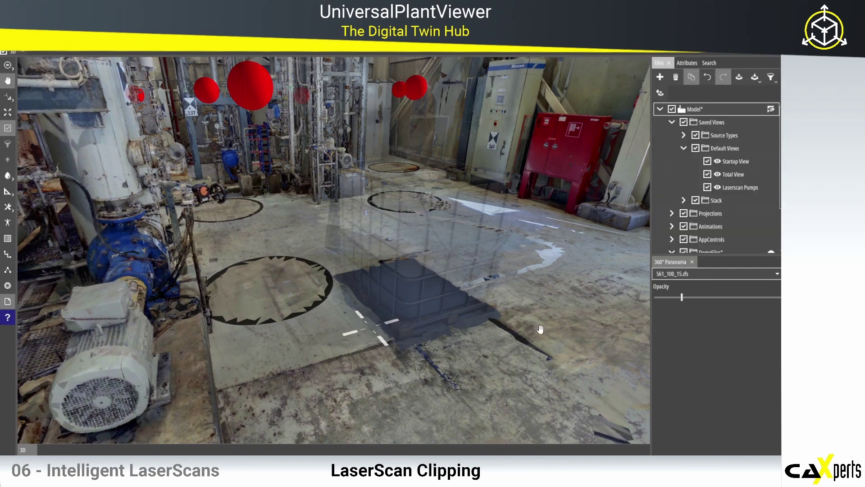
left_click(692, 261)
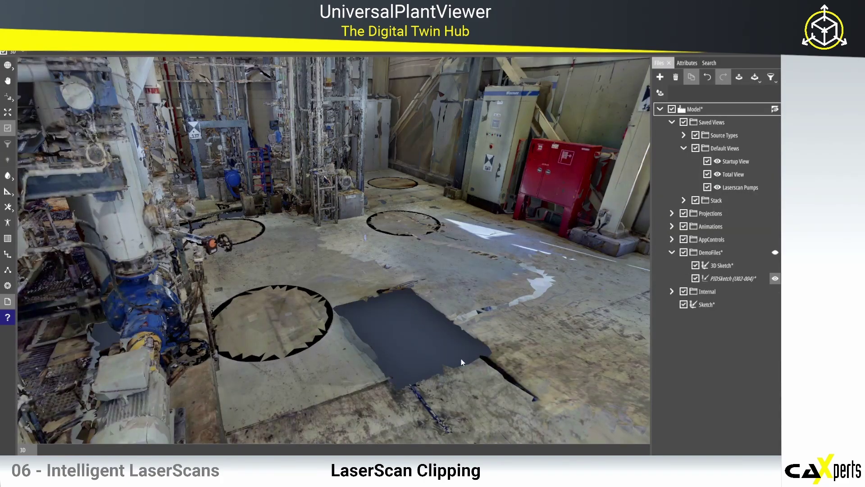
Step: Select the laser scan segments containing the overhead pipe rack and isolate them in a clipping box
left_click_drag(461, 359, 479, 353)
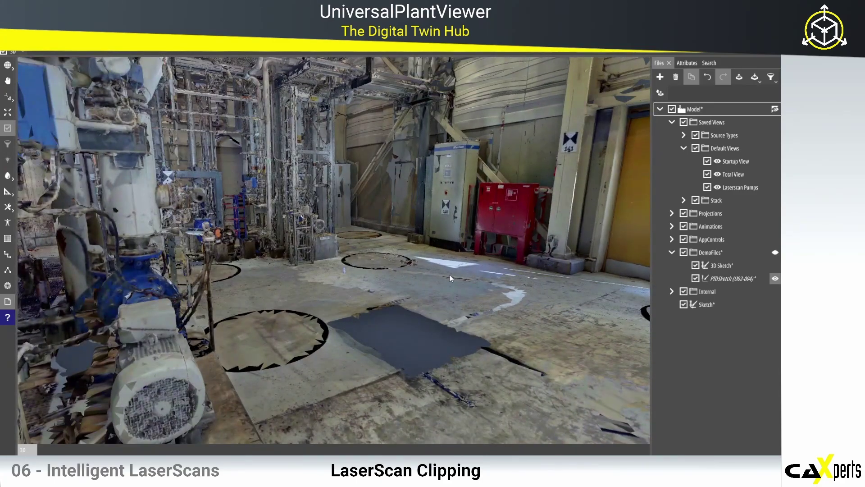
left_click_drag(450, 274, 435, 327)
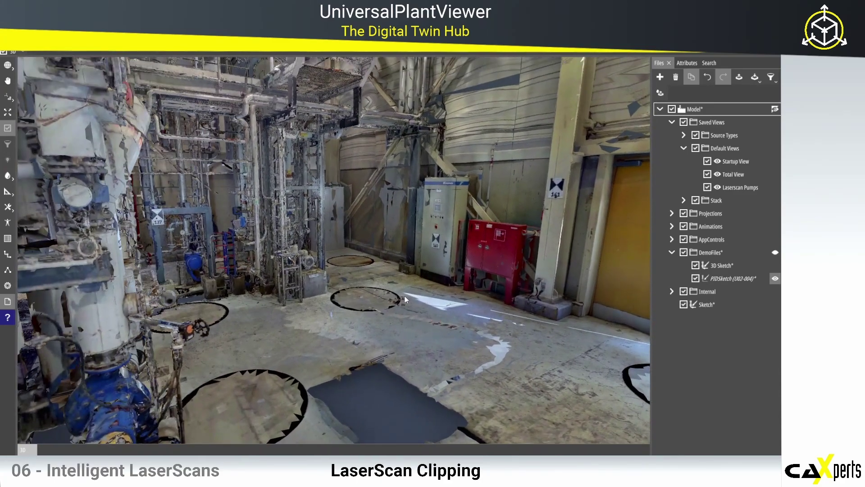
scroll(405, 296, "up", 3)
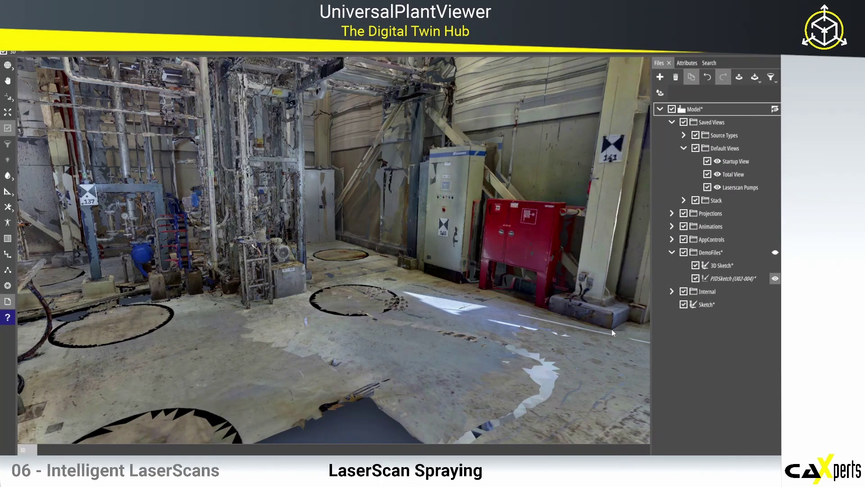
mouse_move(501, 289)
left_mouse_down()
mouse_move(484, 302)
mouse_move(500, 297)
left_mouse_up()
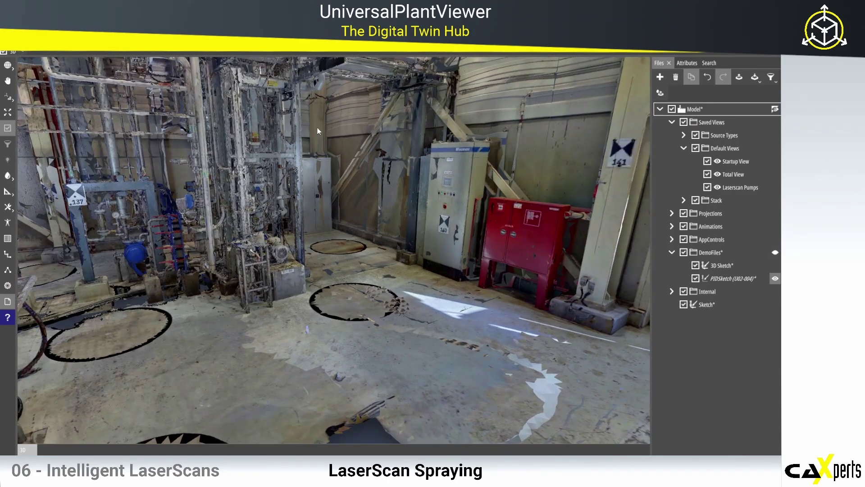
left_click_drag(317, 131, 346, 222)
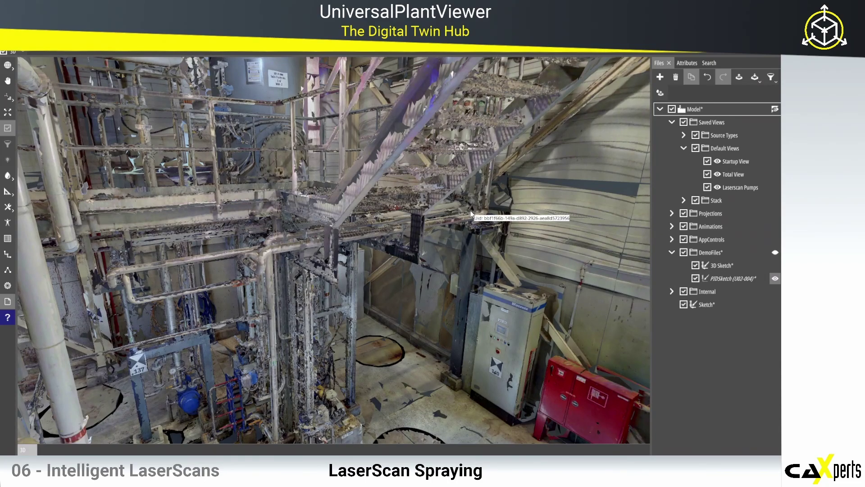
left_click(435, 222)
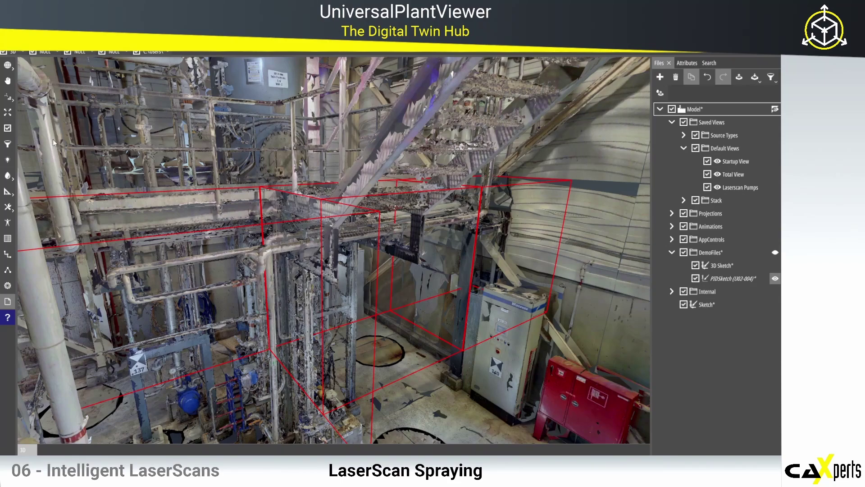
left_click(8, 97)
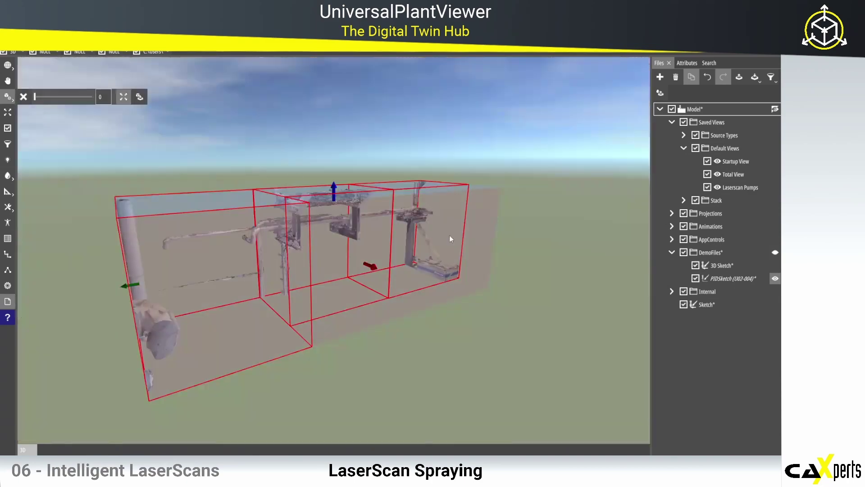
Step: Shrink the clipping box from the top and sides until it closely encloses the pipe rack, and leave the clipping controls
left_click_drag(350, 271, 242, 212)
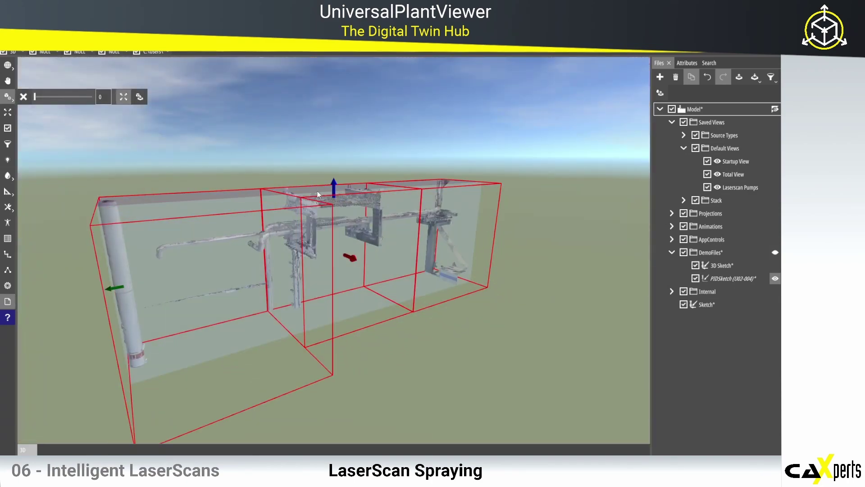
left_click_drag(318, 187, 321, 228)
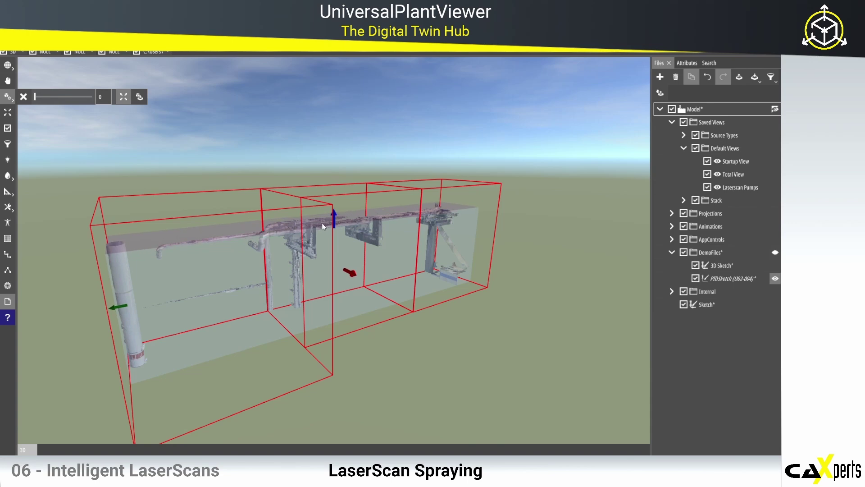
left_click_drag(363, 255, 335, 239)
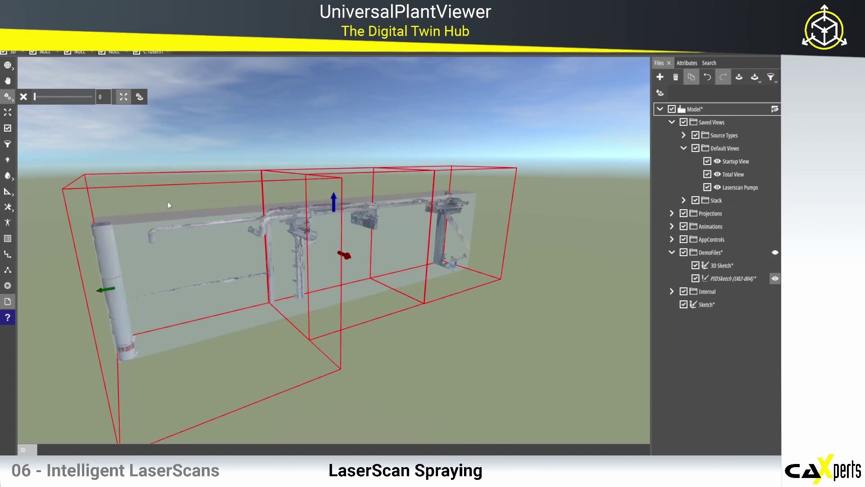
left_click_drag(168, 201, 203, 153)
left_click_drag(322, 247, 461, 152)
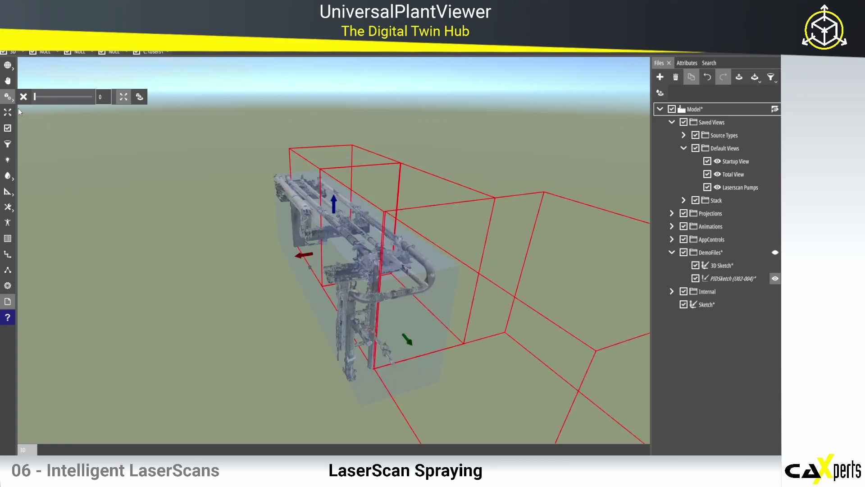
left_click(9, 97)
Step: Create a new Spraying for the clipped pipe rack scan
mouse_move(476, 254)
middle_mouse_down()
mouse_move(426, 271)
mouse_move(399, 216)
middle_mouse_up()
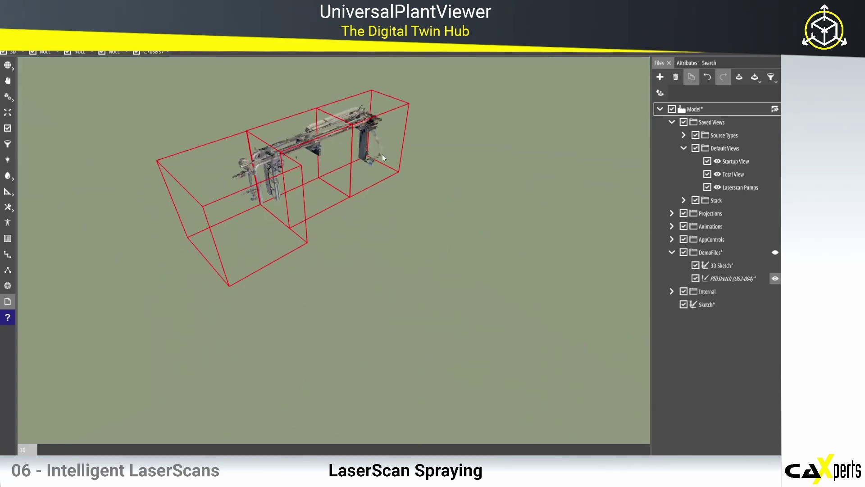
middle_click_drag(382, 154, 419, 270)
scroll(446, 257, "up", 6)
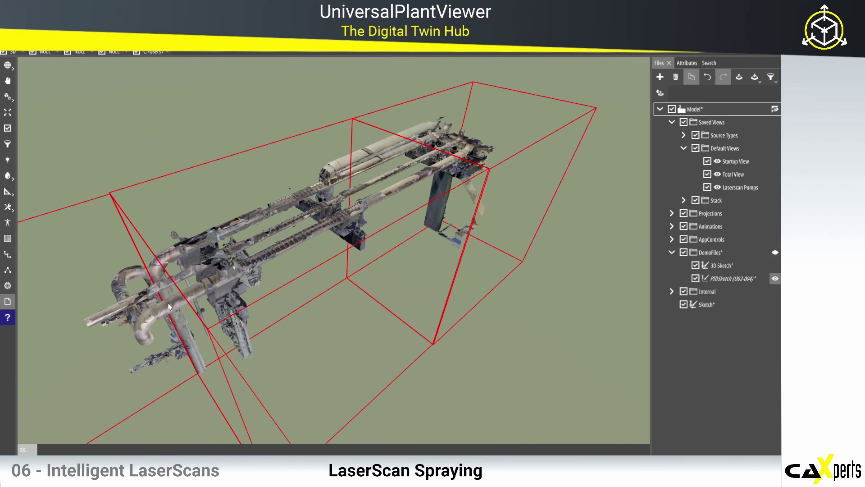
middle_click_drag(217, 287, 106, 239)
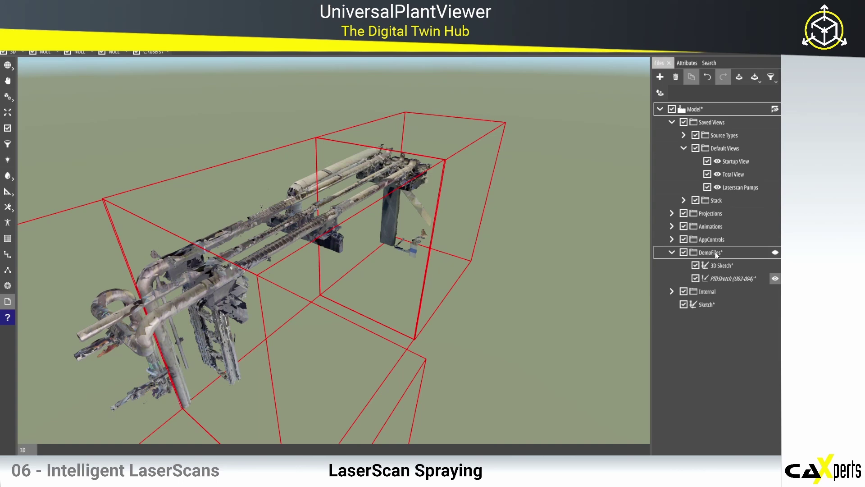
left_click(659, 76)
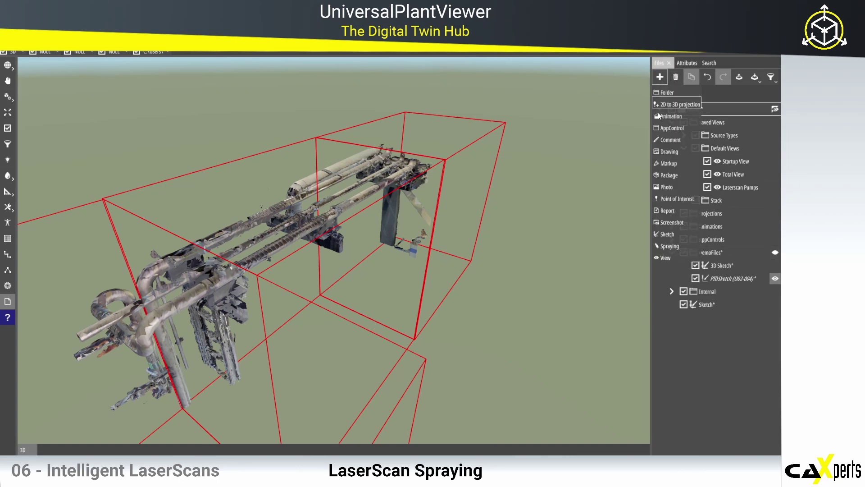
left_click(669, 246)
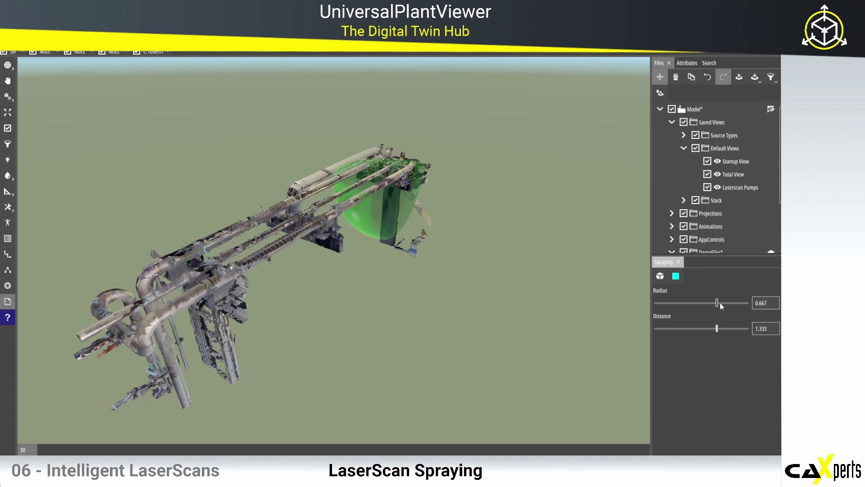
Step: Set the spray radius to 0.062 and the spray distance to 0.168
left_click_drag(716, 303, 664, 302)
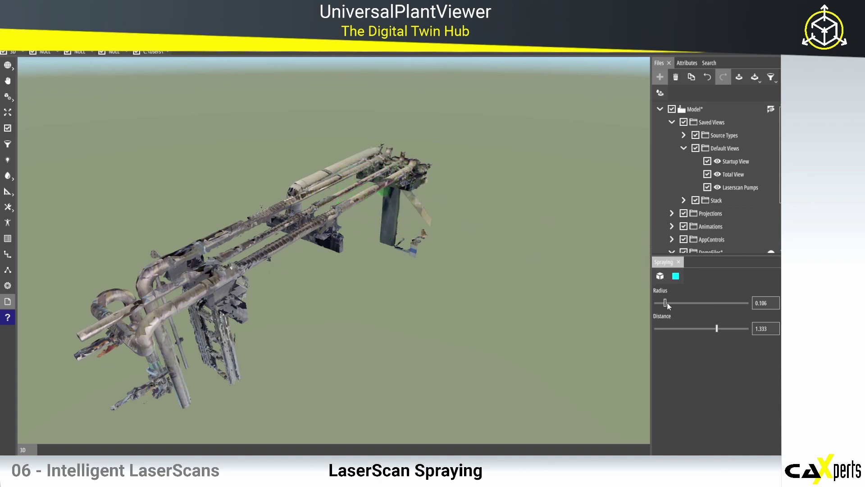
left_click_drag(665, 303, 661, 305)
left_click_drag(718, 330, 663, 331)
Step: Spray the rack's outer pipe cyan from its far end along the straight run and around the end loop
left_click_drag(411, 167, 309, 232)
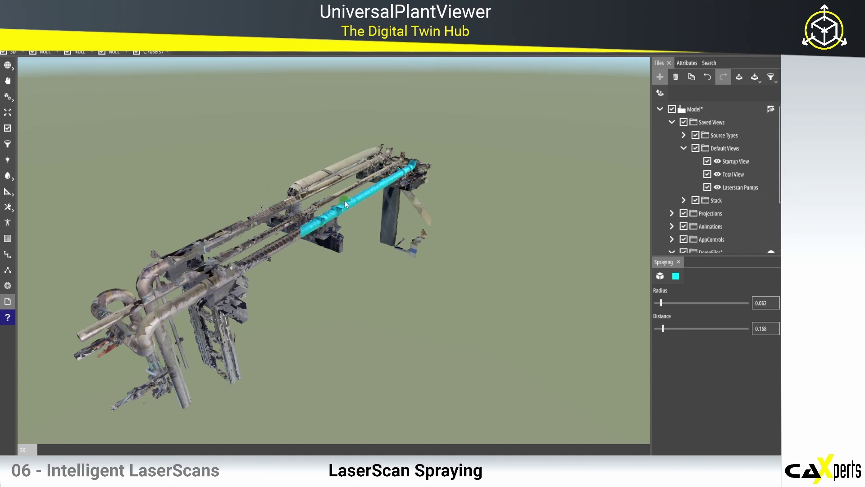
left_click_drag(243, 269, 192, 298)
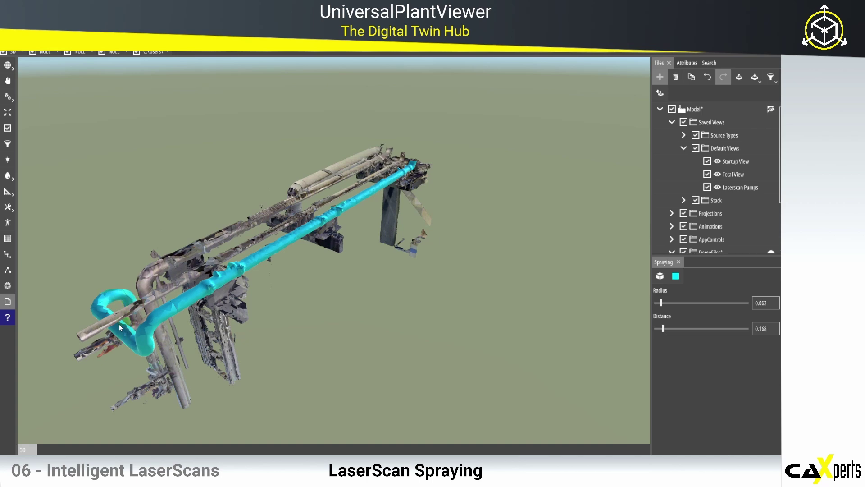
Step: Spray the remaining uncoloured sides of the pipe's end loop and the start of its vertical drop cyan
middle_click_drag(120, 323, 272, 294)
mouse_move(243, 293)
left_mouse_down()
mouse_move(274, 318)
mouse_move(269, 285)
mouse_move(131, 257)
mouse_move(224, 289)
left_mouse_up()
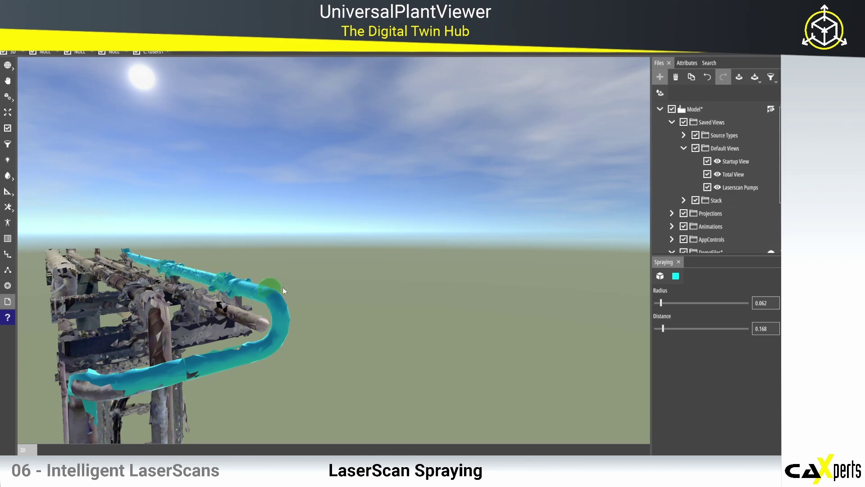
left_click_drag(280, 335, 200, 381)
left_click_drag(153, 305, 159, 302)
middle_click_drag(161, 321, 169, 344)
mouse_move(196, 376)
left_mouse_down()
mouse_move(230, 367)
mouse_move(158, 376)
mouse_move(169, 374)
left_mouse_up()
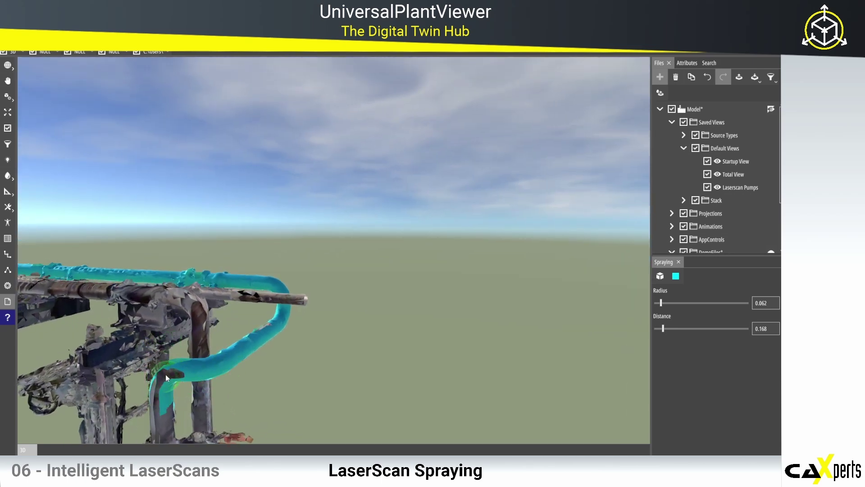
scroll(157, 385, "down", 5)
middle_click_drag(157, 386, 184, 369)
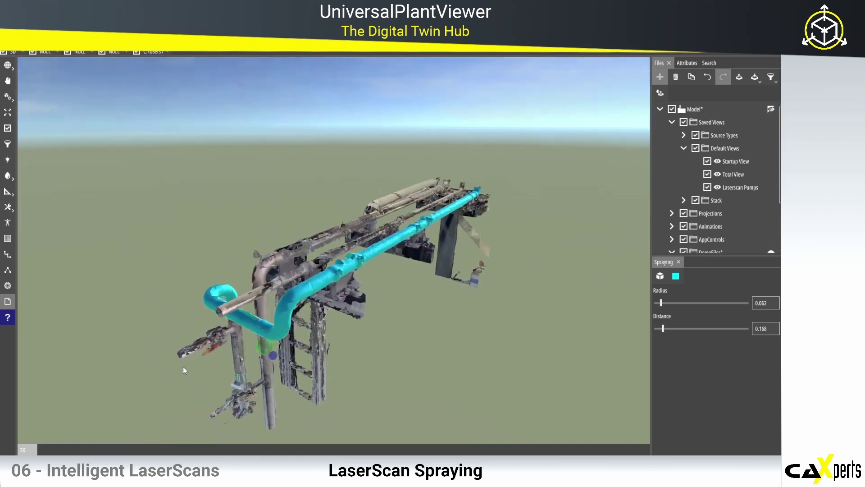
Step: Rename the spraying to PL-0001 and set its LaserscanClippingMode to Isolate
left_click(692, 64)
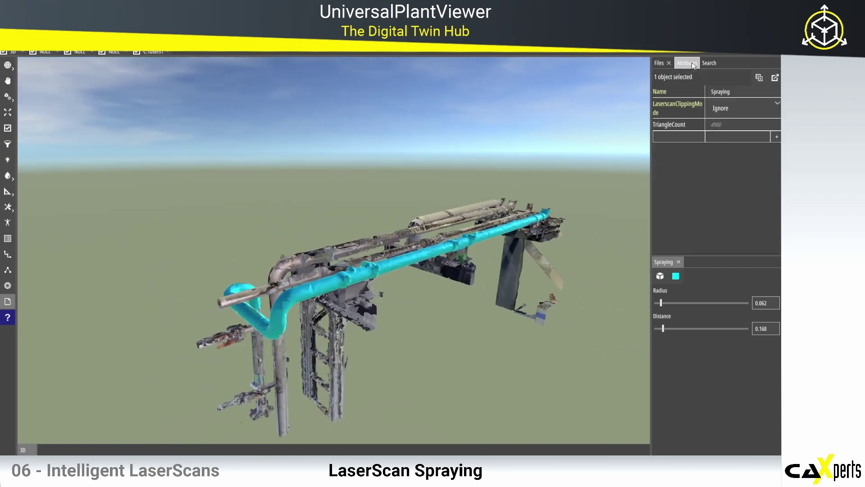
double_click(726, 91)
type("PL-0001")
left_click(741, 104)
left_click(725, 147)
right_click_drag(409, 317, 467, 316)
scroll(466, 311, "down", 5)
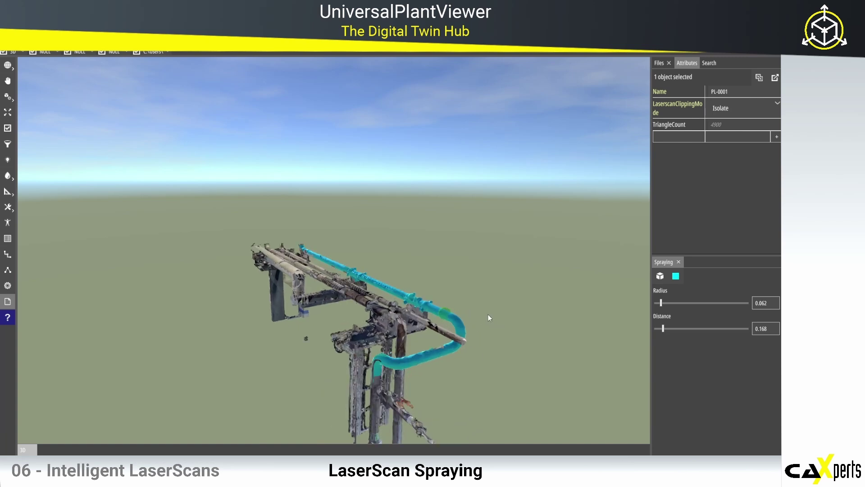
right_click_drag(488, 314, 430, 311)
scroll(450, 298, "up", 4)
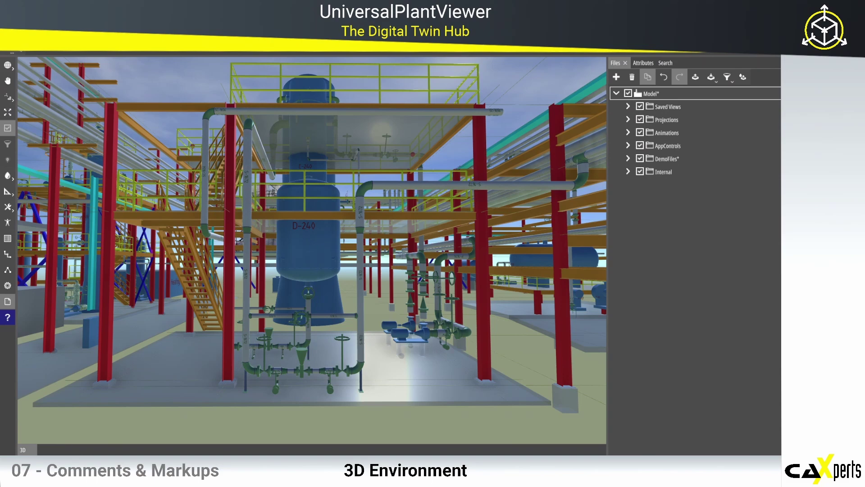
Step: Add a Comment named "Check please" under Model, anchored on the D-240 vessel
middle_click_drag(292, 260, 295, 301)
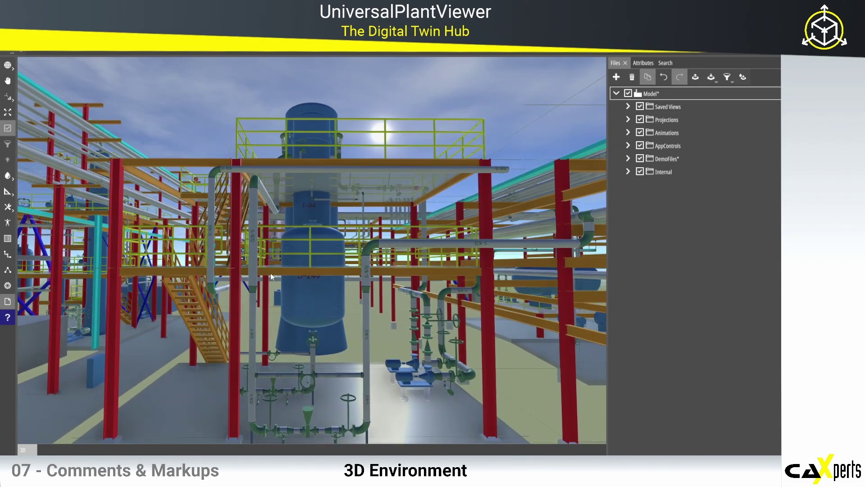
left_click(317, 295)
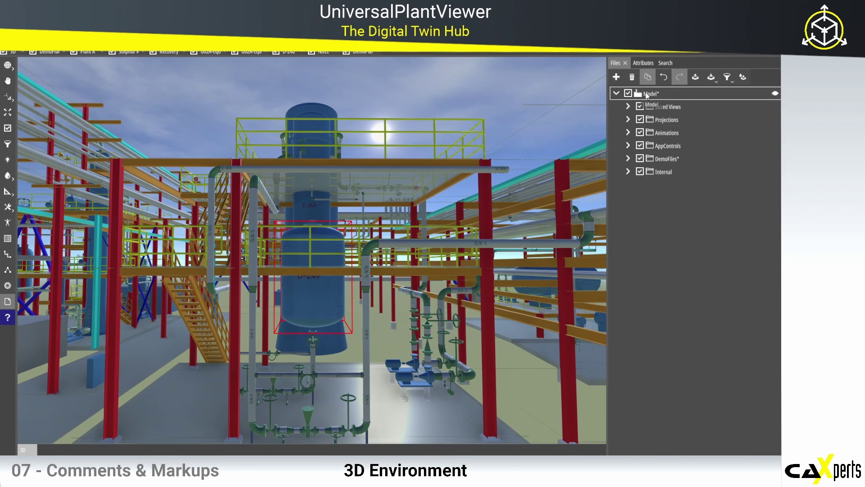
left_click(616, 78)
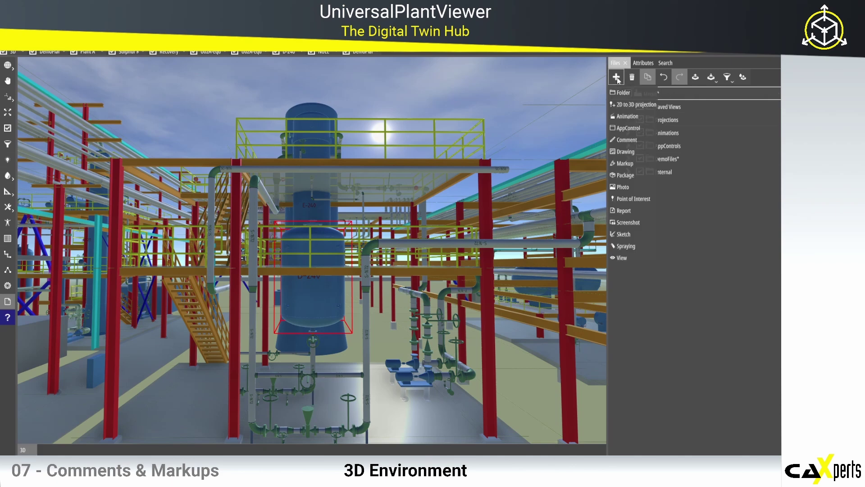
left_click(622, 140)
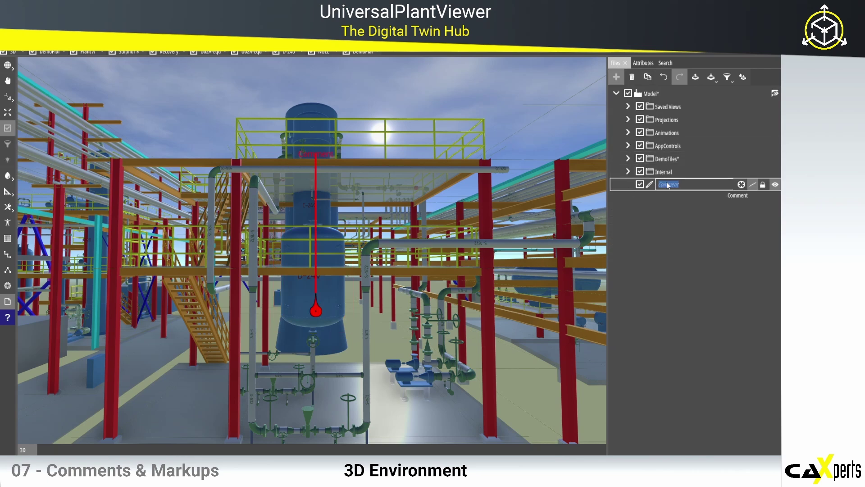
type("dheck please")
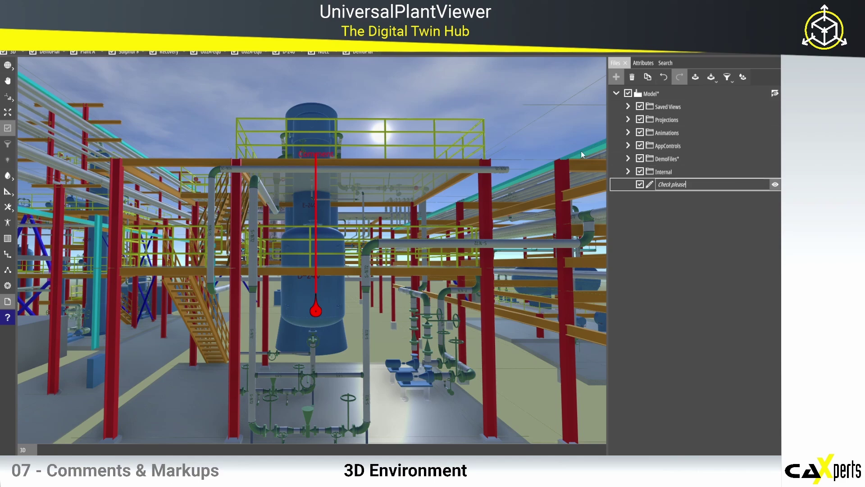
key("Return")
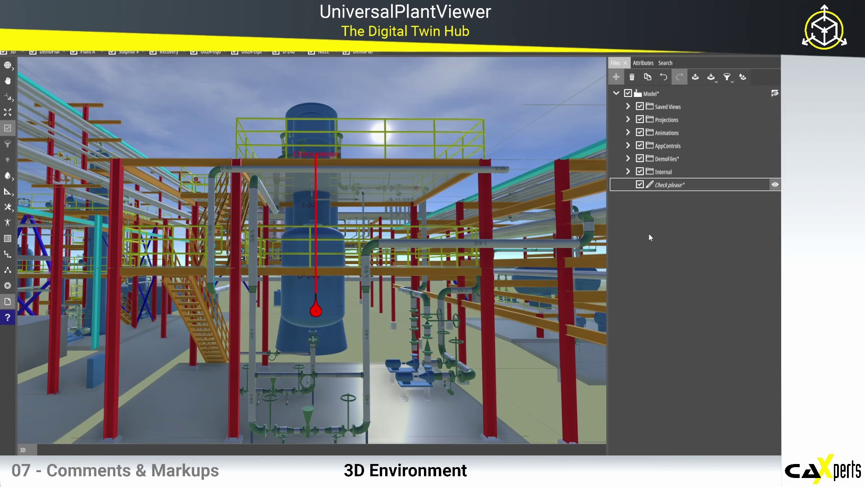
Step: Move the comment's text label up so that it floats high above the blue column
left_click_drag(329, 153, 331, 74)
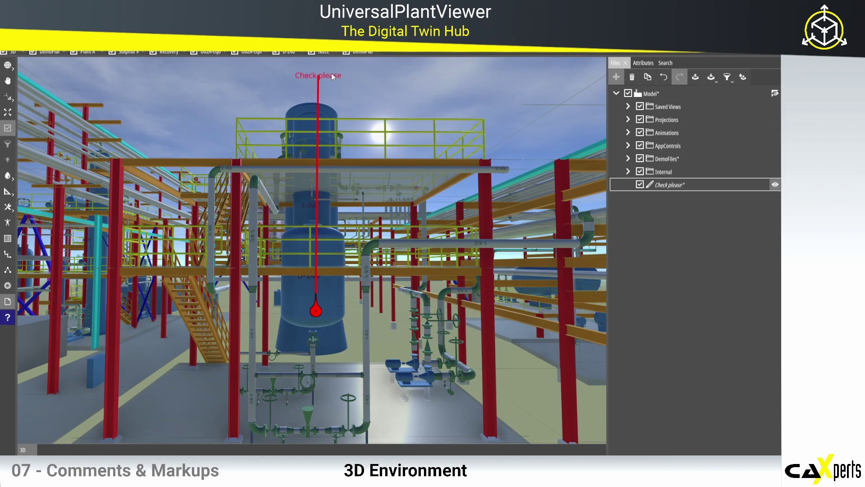
left_click_drag(356, 143, 357, 170)
scroll(358, 162, "down", 5)
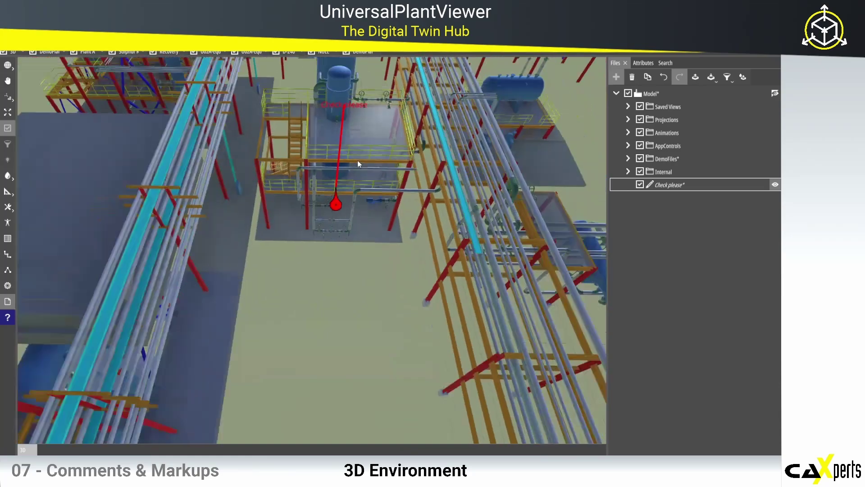
left_click_drag(361, 117, 374, 71)
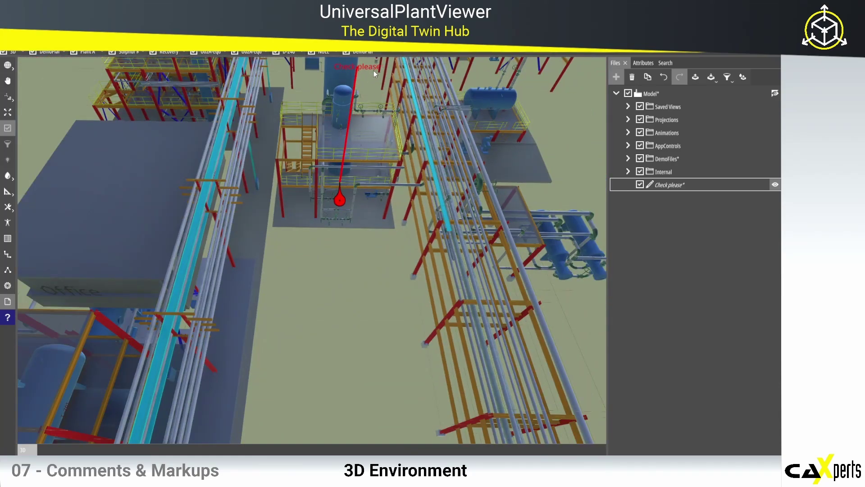
left_click_drag(384, 184, 383, 155)
scroll(337, 212, "up", 5)
scroll(345, 195, "up", 1)
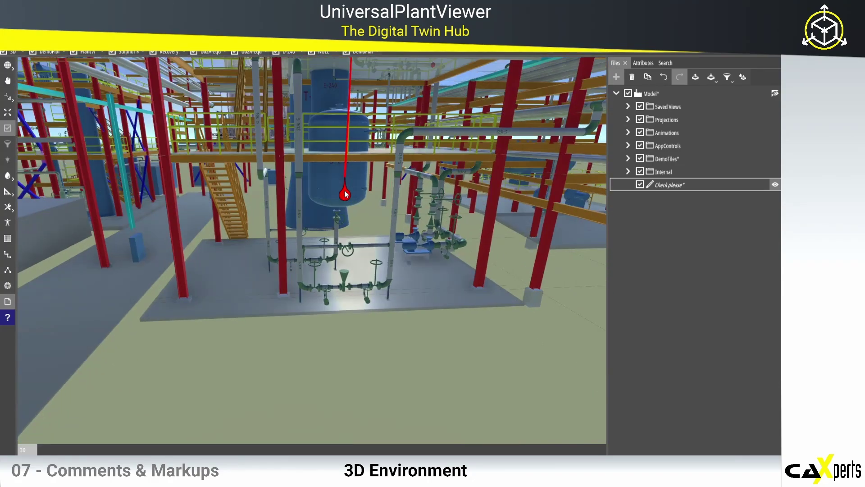
Step: Move the comment's anchor point up to the top of the D-240 vessel and return to the comment's view
mouse_move(345, 194)
left_mouse_down()
mouse_move(349, 142)
mouse_move(336, 140)
mouse_move(345, 129)
left_mouse_up()
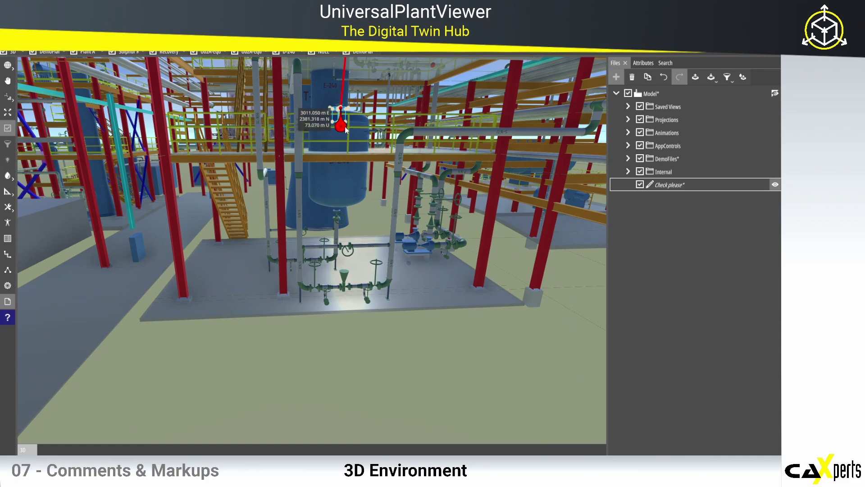
scroll(350, 135, "up", 6)
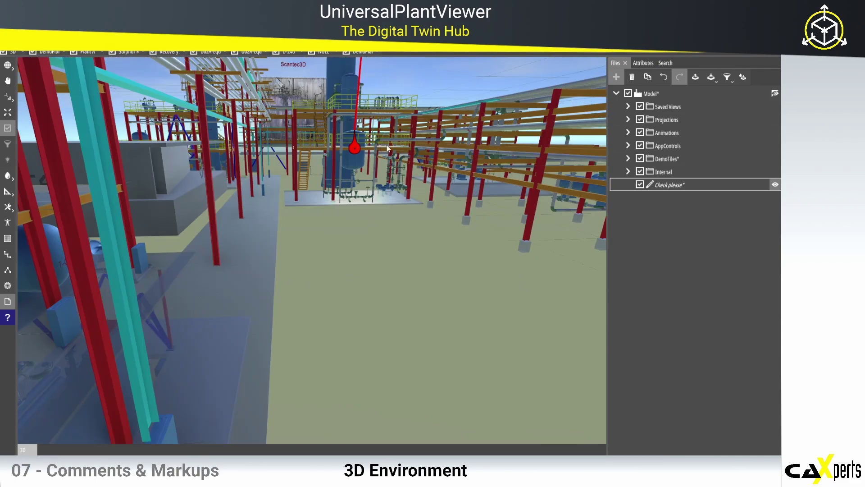
scroll(380, 166, "up", 6)
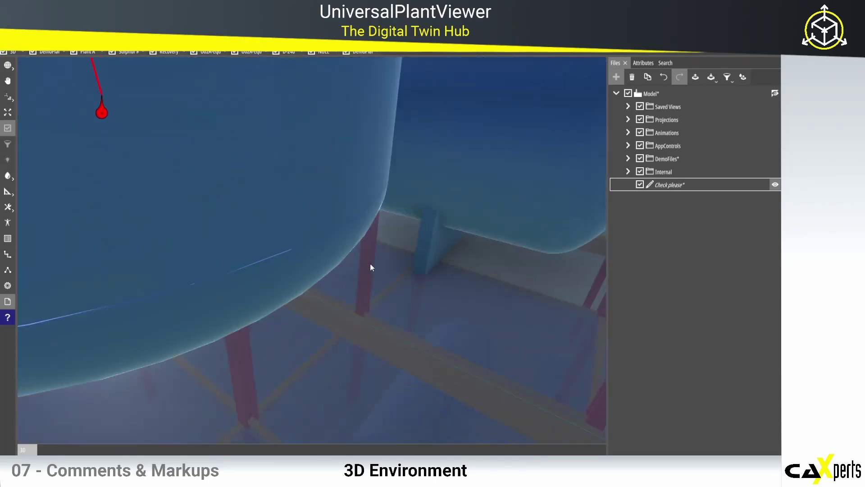
mouse_move(756, 188)
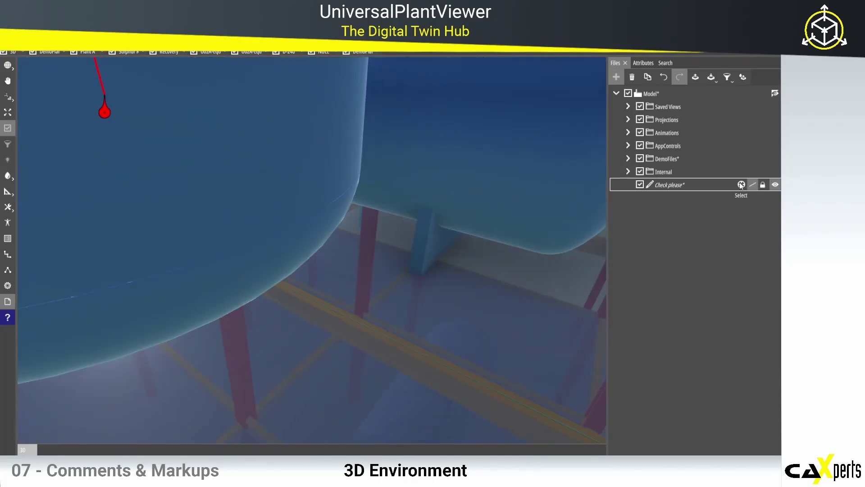
left_click(741, 185)
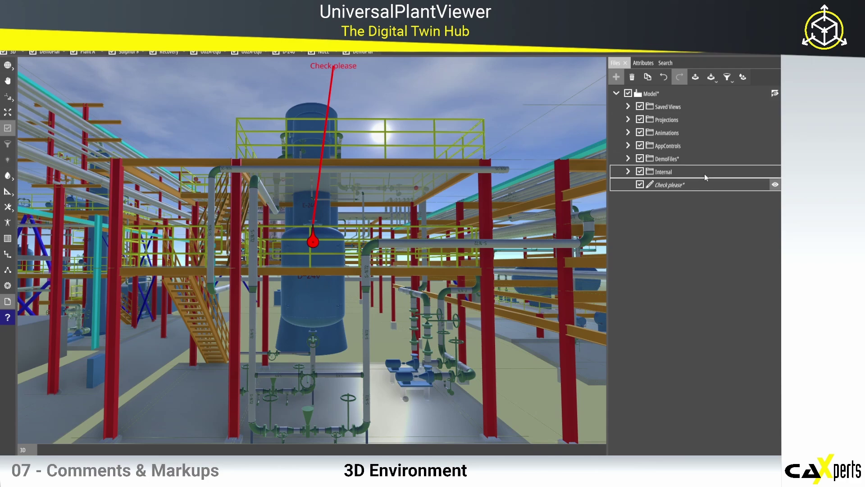
Step: Hide the leader line of the "Check please" comment and show it again
left_click(753, 184)
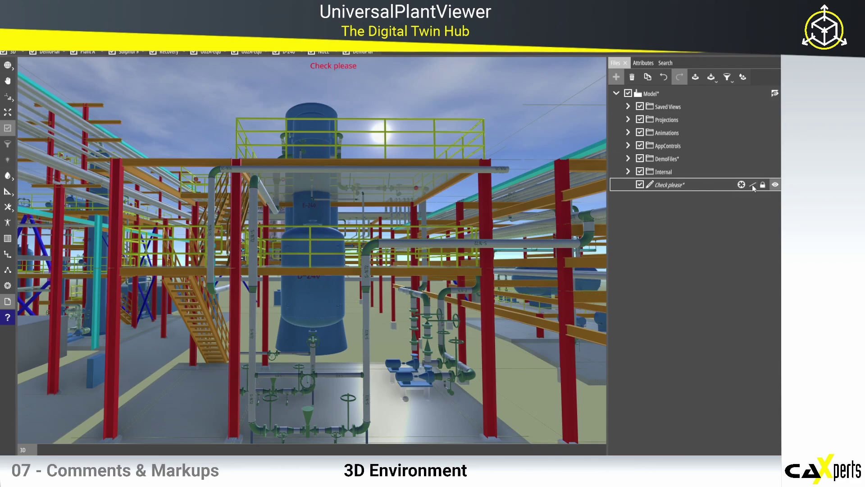
left_click(752, 185)
Step: Create a Markup under Model with its default name for a wider view of the column structure, and preview its image
scroll(360, 193, "down", 2)
left_click_drag(361, 193, 386, 184)
scroll(388, 176, "down", 1)
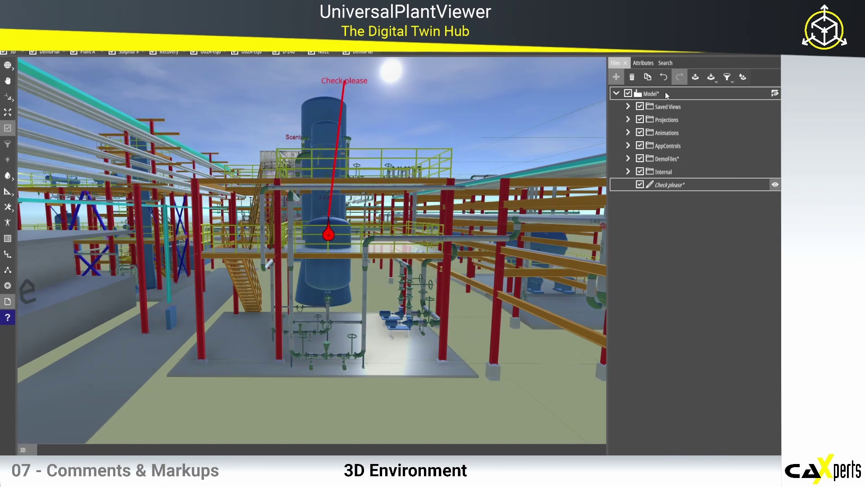
left_click(652, 93)
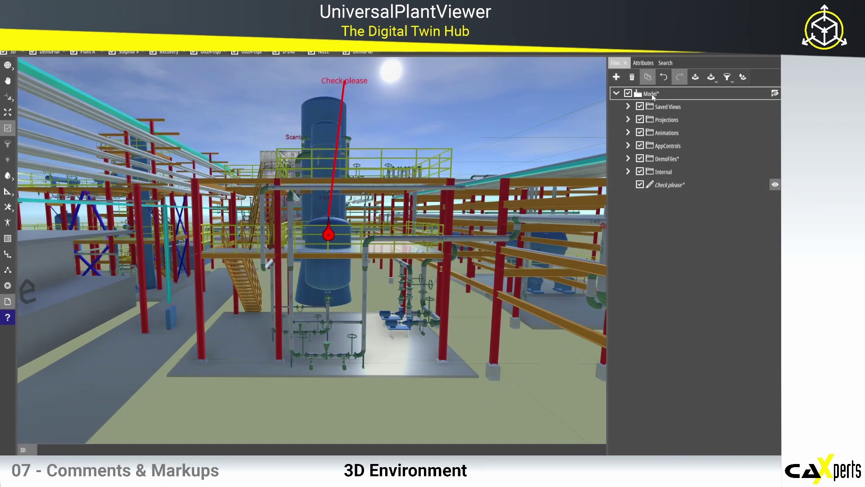
left_click(616, 77)
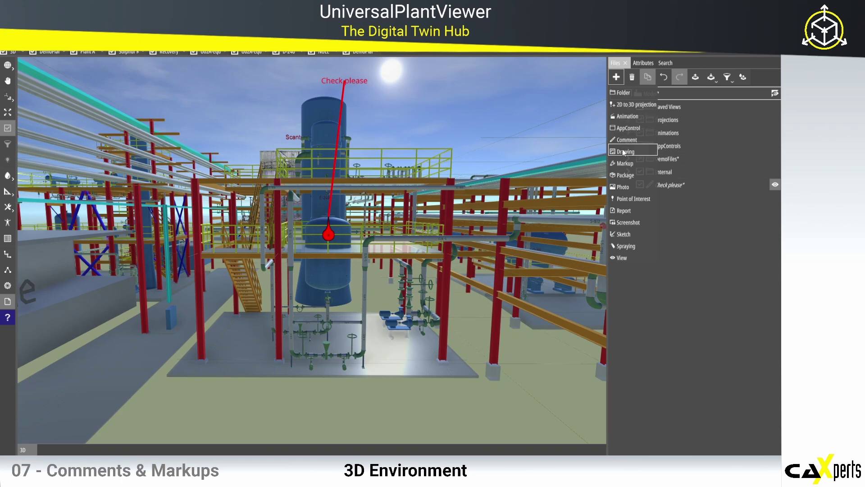
left_click(622, 163)
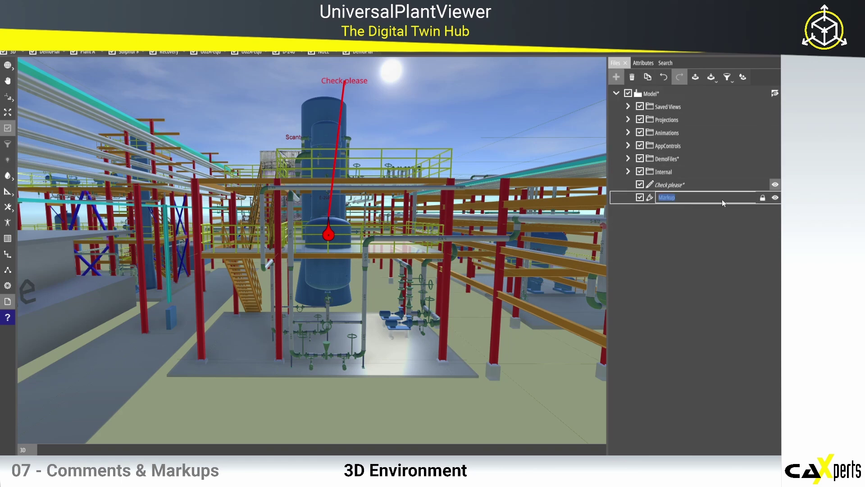
key("Return")
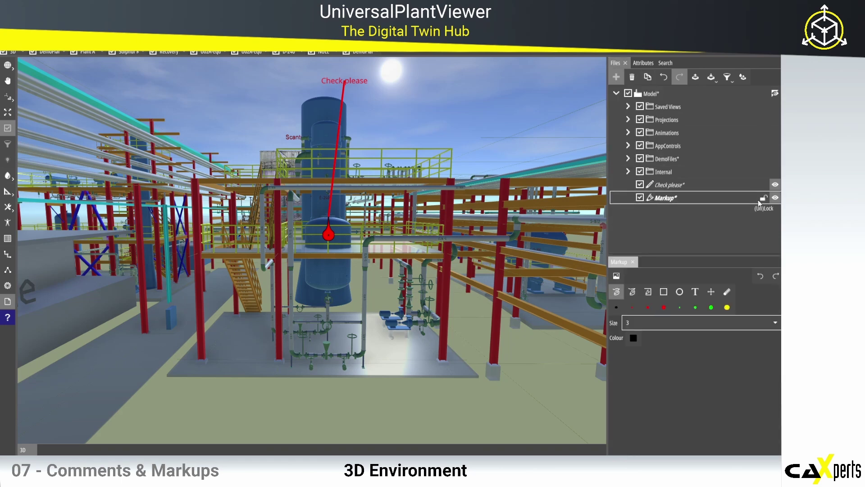
left_click(617, 276)
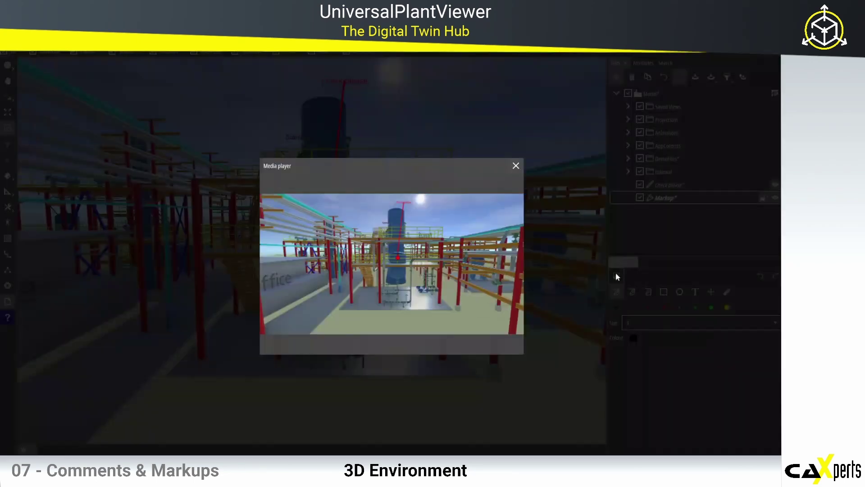
left_click(516, 165)
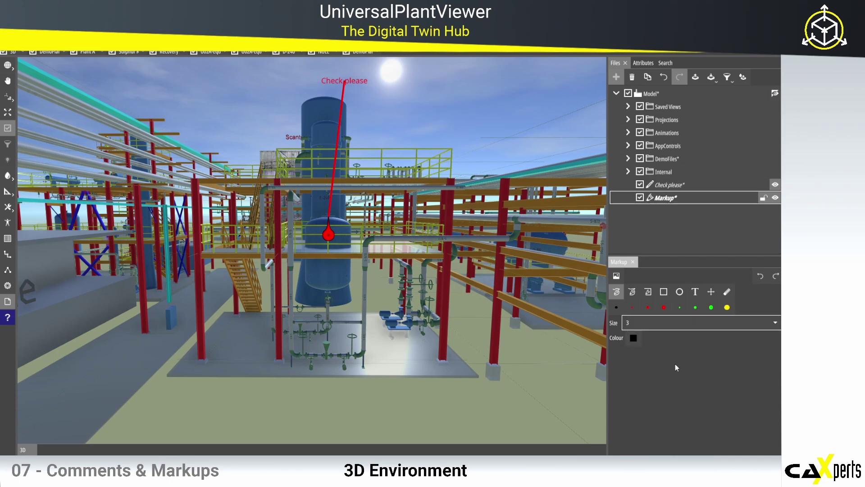
Step: Draw a red freehand loop around the column's steel structure and add the red text "Important!" below it
left_click(649, 306)
mouse_move(321, 347)
left_mouse_down()
mouse_move(469, 272)
mouse_move(289, 140)
mouse_move(230, 284)
mouse_move(328, 340)
left_mouse_up()
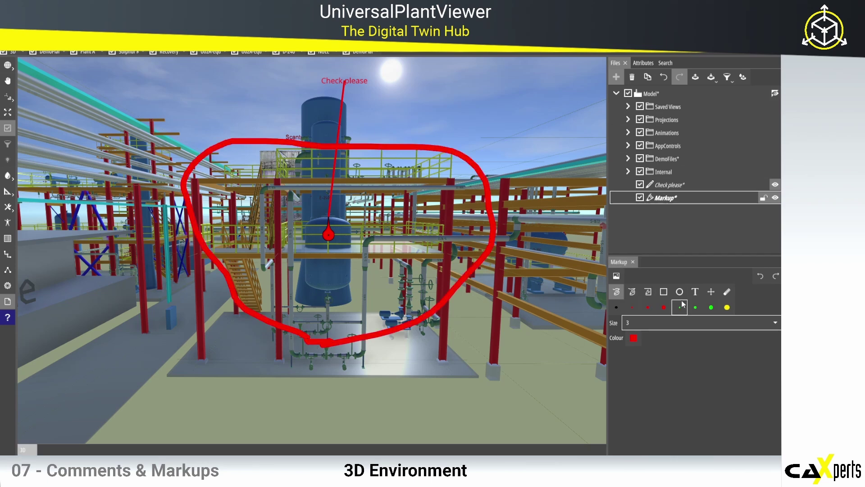
left_click(695, 291)
left_click(287, 388)
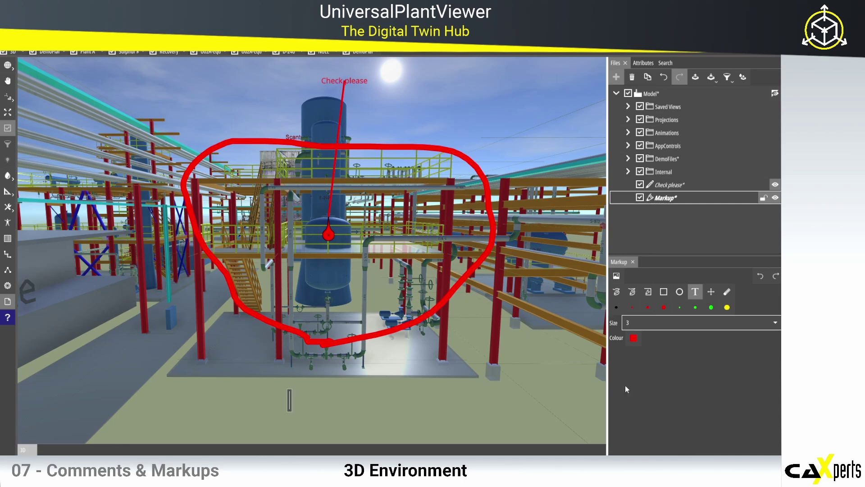
type("Important!")
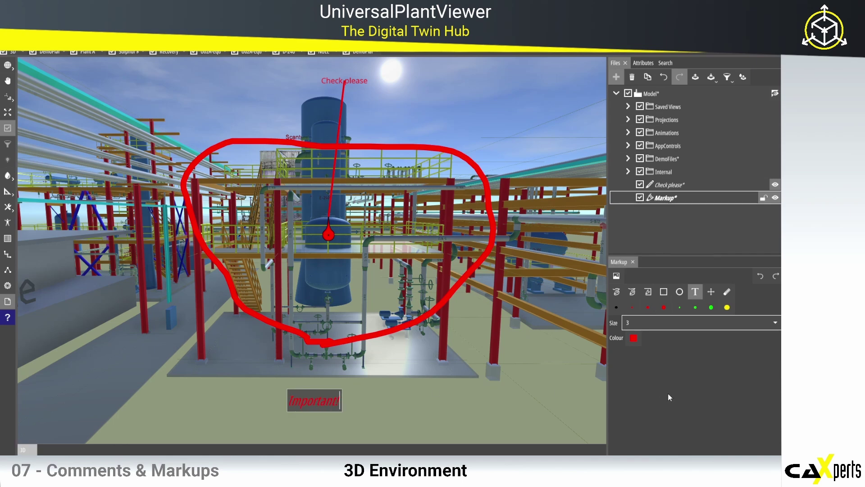
left_click(517, 420)
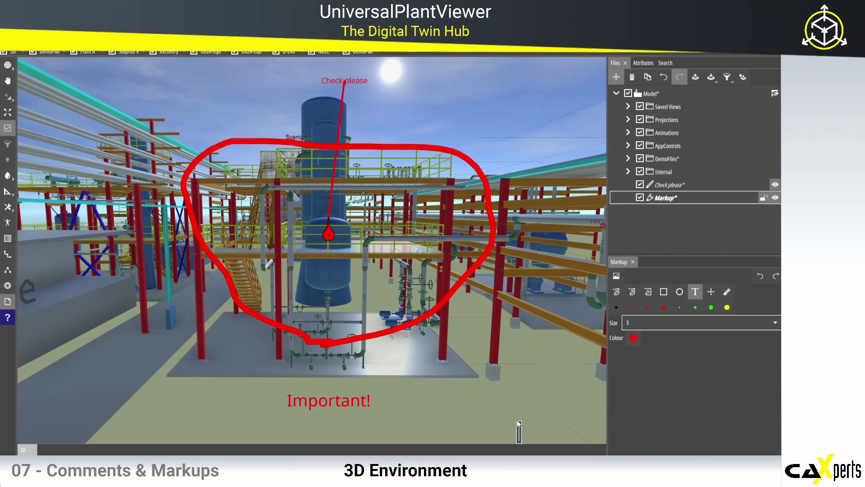
Step: Move the "Important!" text above the upper-left part of the red loop and close the markup editing
left_click(710, 292)
left_click_drag(336, 404, 243, 103)
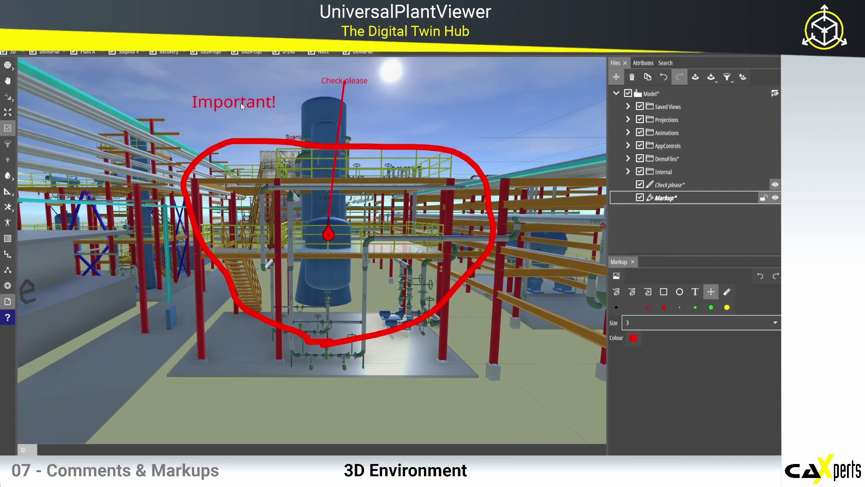
left_click(633, 262)
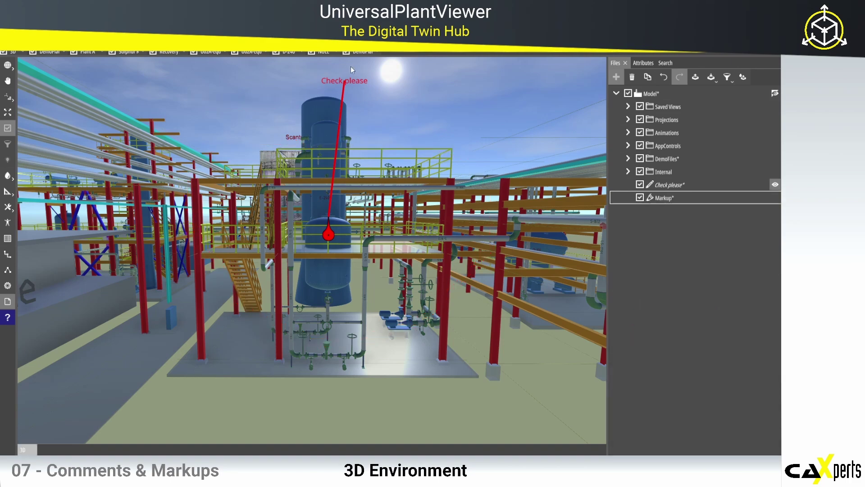
Step: Recall the saved Markup with its stored view after moving away from it, and hide the "Check please" comment
scroll(369, 194, "down", 5)
mouse_move(304, 191)
left_mouse_down()
mouse_move(331, 230)
mouse_move(361, 209)
mouse_move(443, 199)
mouse_move(304, 197)
left_mouse_up()
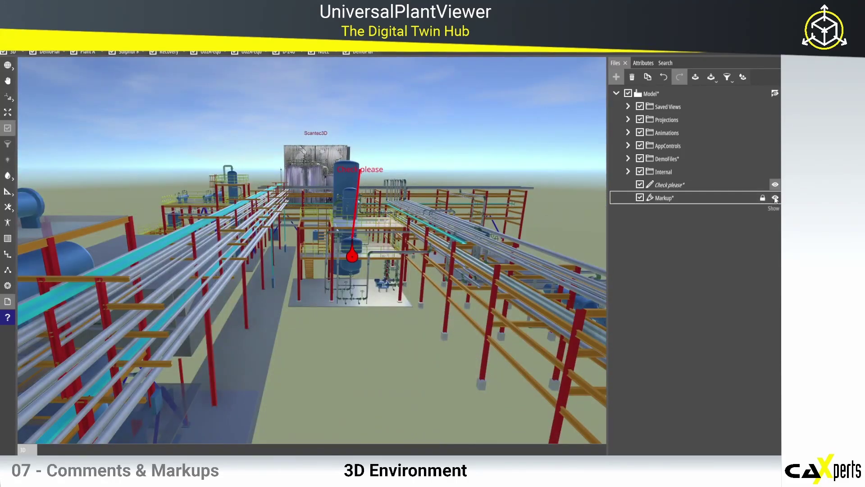
left_click(774, 199)
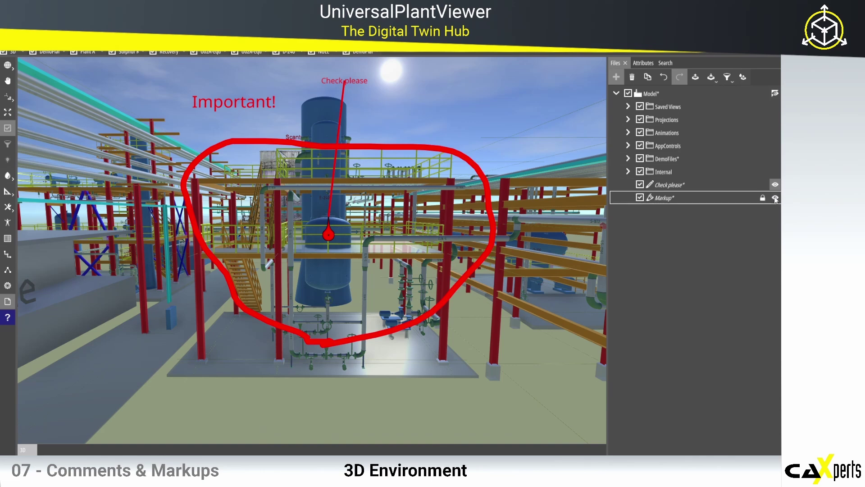
left_click(775, 198)
left_click(775, 185)
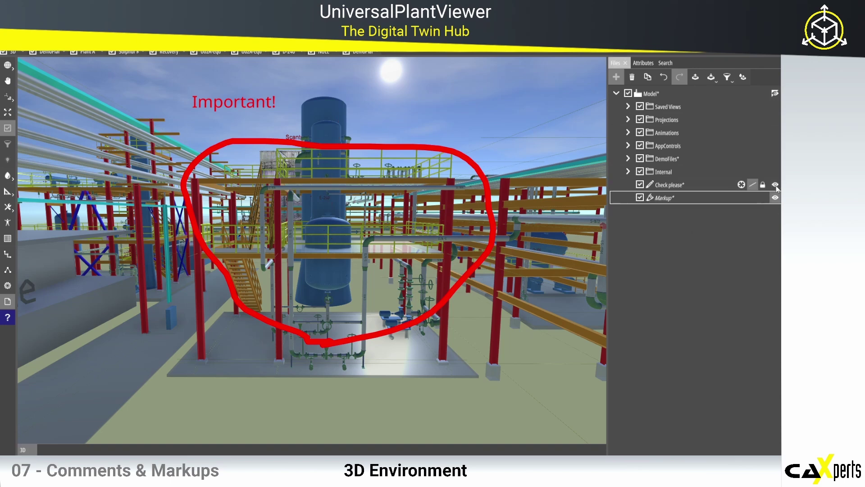
Step: Hide the saved Markup in the 3D view and select the lower blue vessel inside the steel structure
left_click(775, 197)
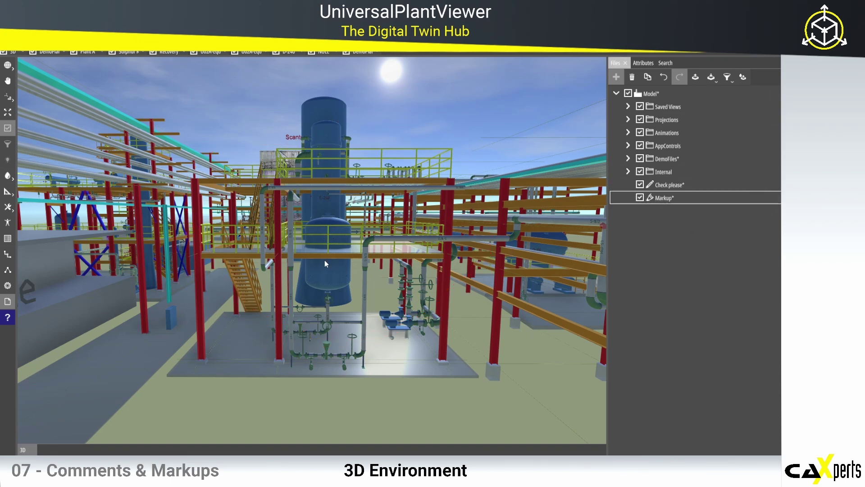
mouse_move(91, 290)
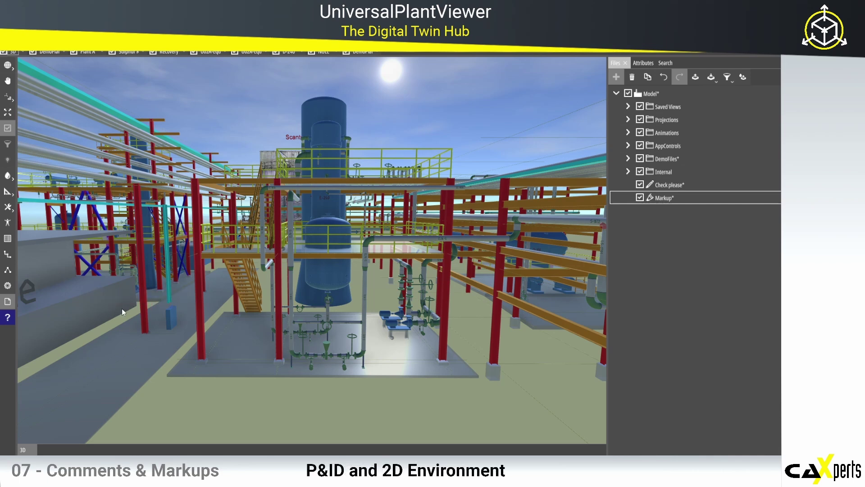
left_click(338, 266)
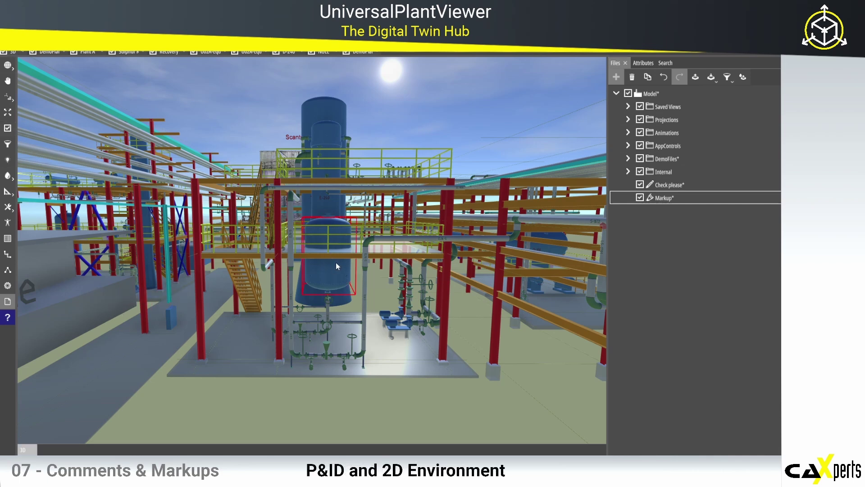
Step: Display PIDSketch (U02-004) from the DemoFiles folder on its P&ID and unlock it for editing
left_click(628, 158)
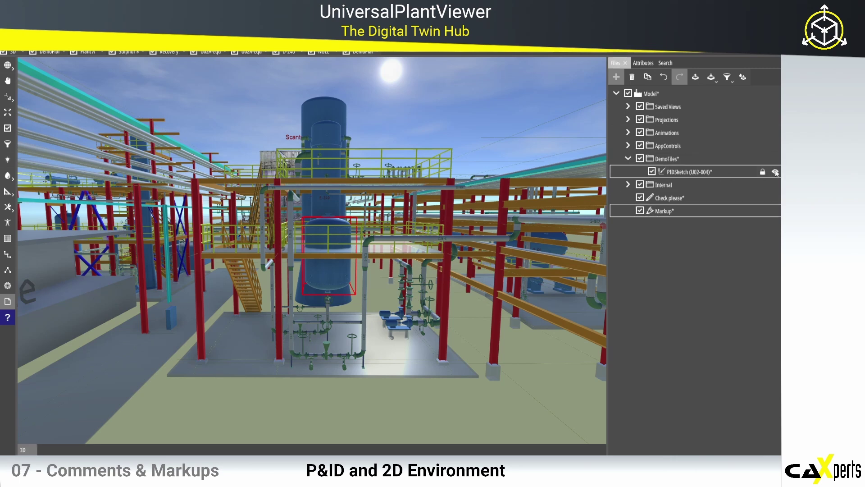
left_click(776, 172)
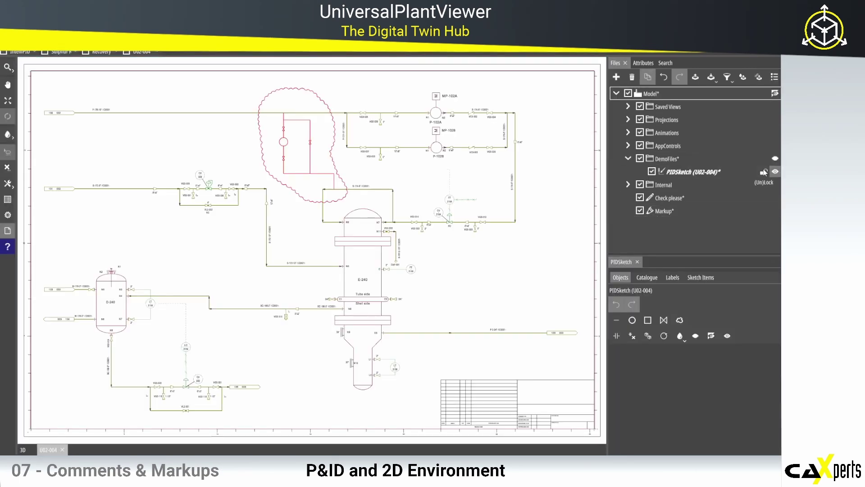
left_click(764, 172)
scroll(311, 132, "up", 3)
middle_click_drag(279, 144, 278, 231)
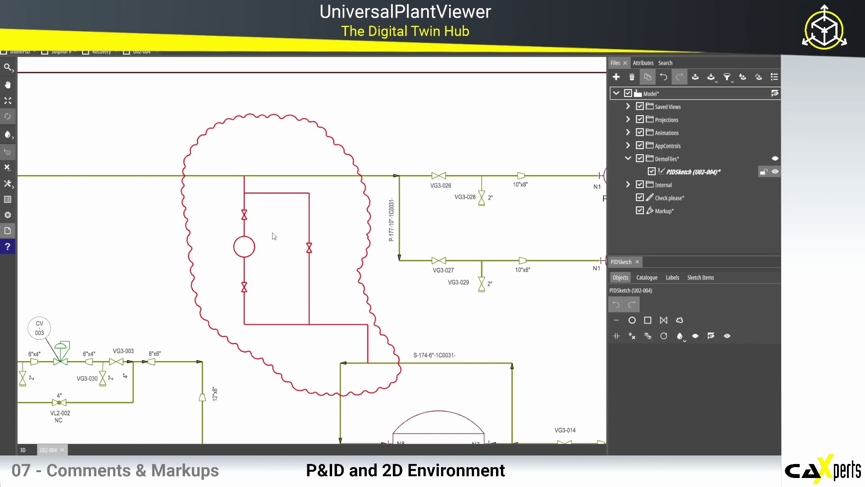
Step: Set the Name attribute of the red sketch circle inside the cloud to P-10001
left_click(251, 243)
left_click(616, 78)
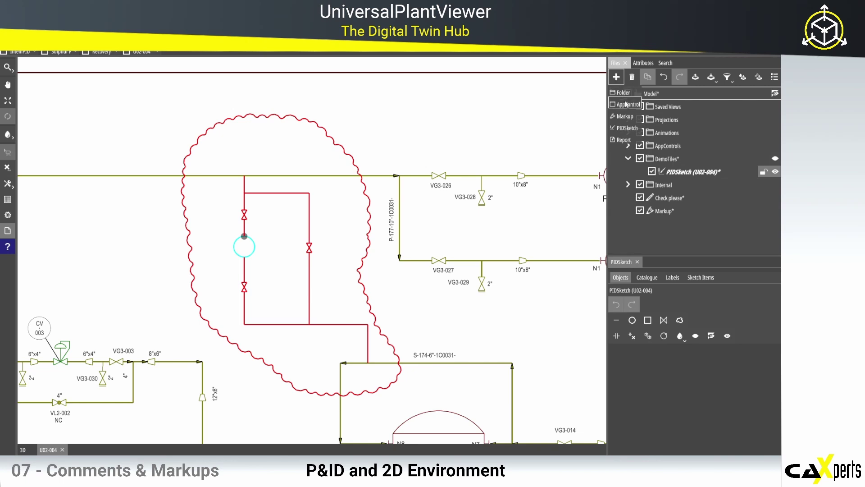
left_click(677, 93)
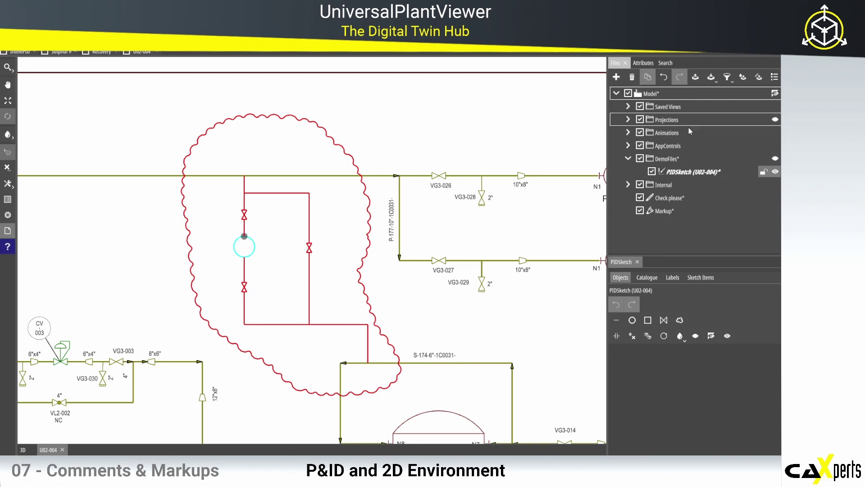
double_click(692, 175)
left_click(658, 172)
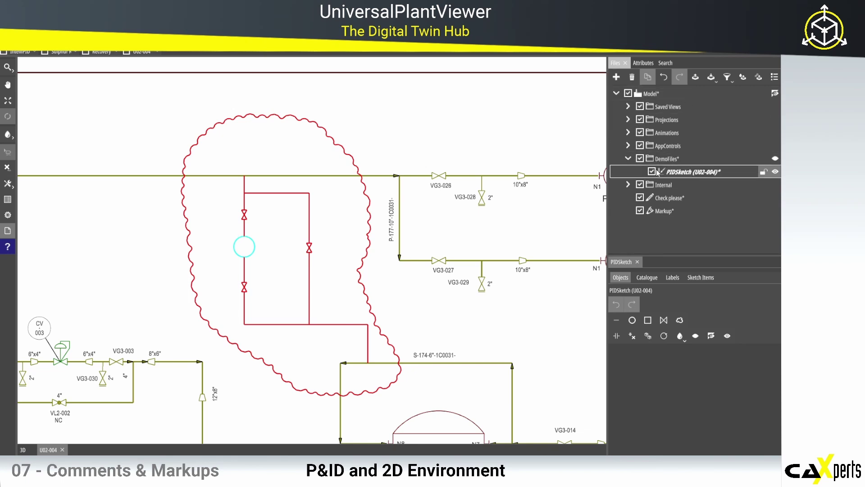
left_click(616, 77)
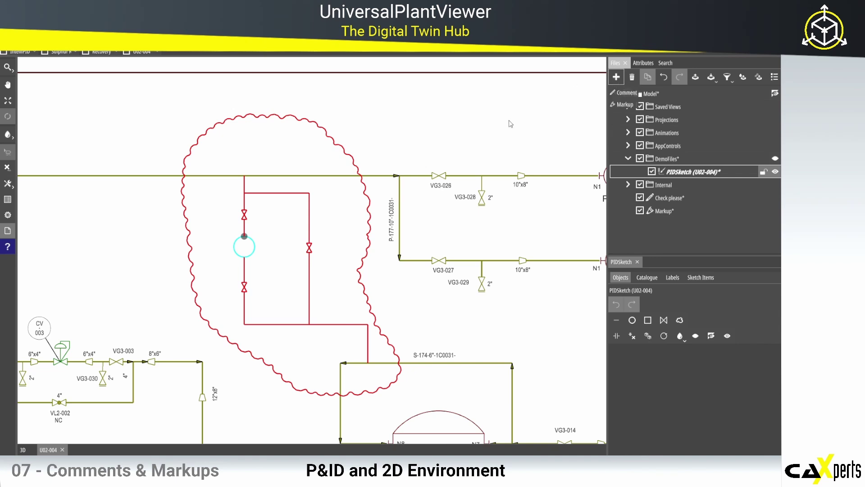
left_click(649, 63)
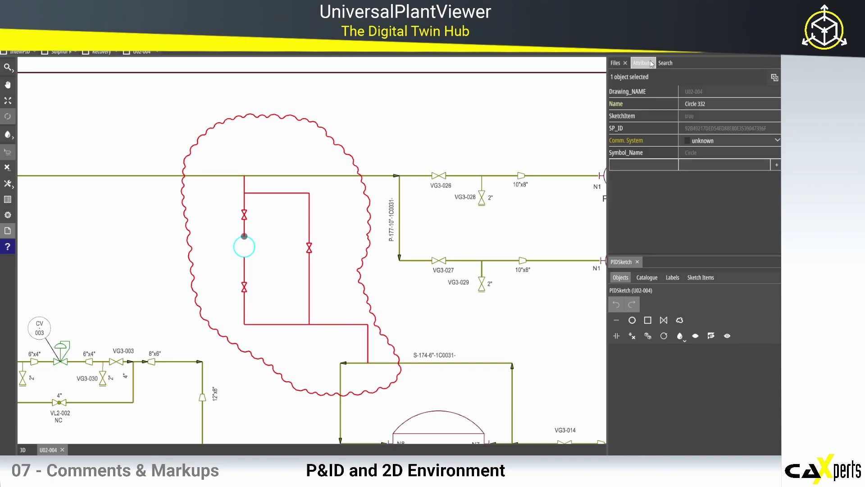
left_click(705, 107)
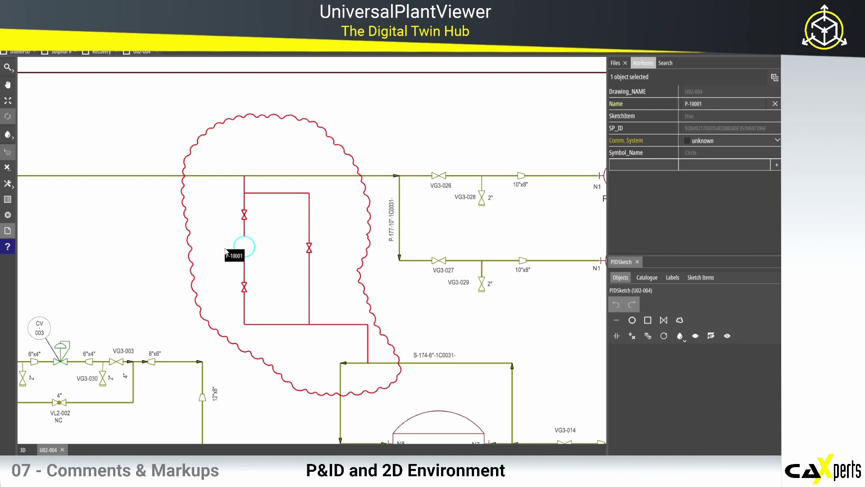
Step: Anchor the P-10001 comment to the red circle, place its label just left of it, and switch off the leader line
left_click(244, 236)
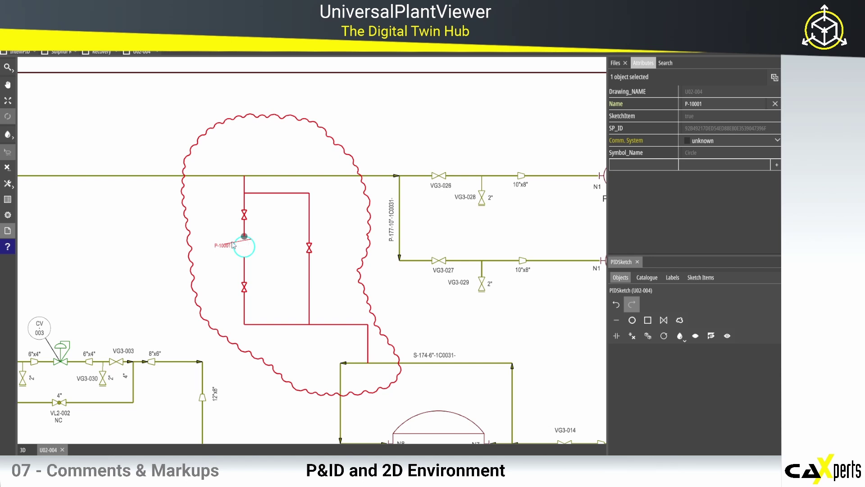
left_click(226, 245)
scroll(227, 244, "up", 5)
scroll(234, 268, "down", 3)
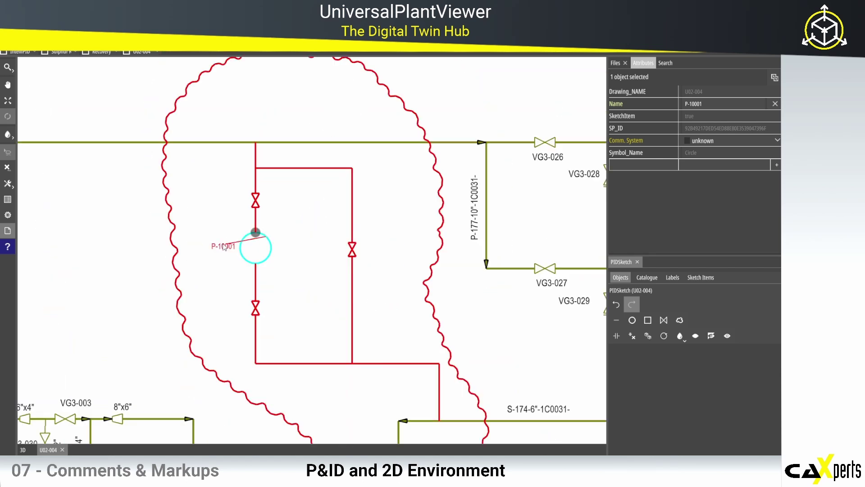
left_click(615, 64)
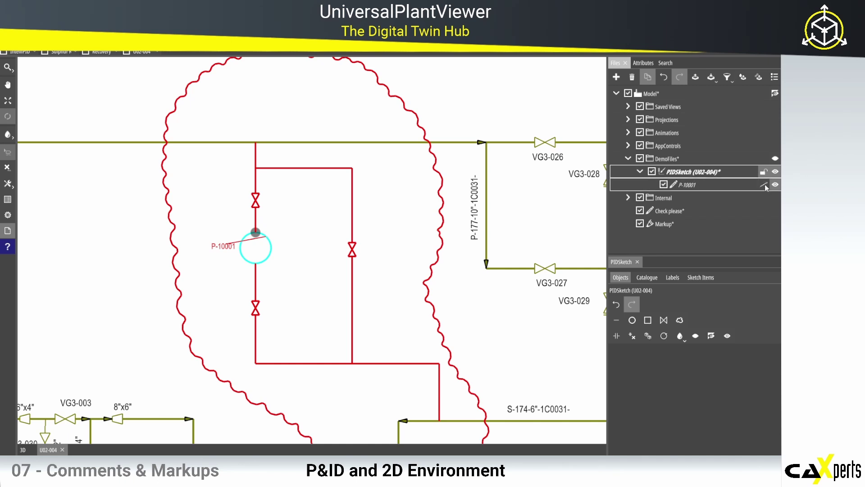
left_click(764, 185)
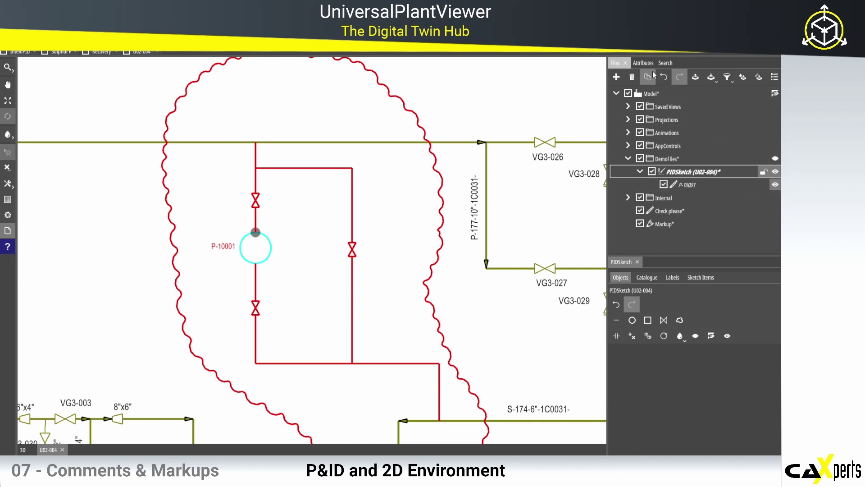
Step: Change the Name attribute of the sketch circle to P-10005 so its linked comment follows
left_click(643, 63)
left_click(718, 105)
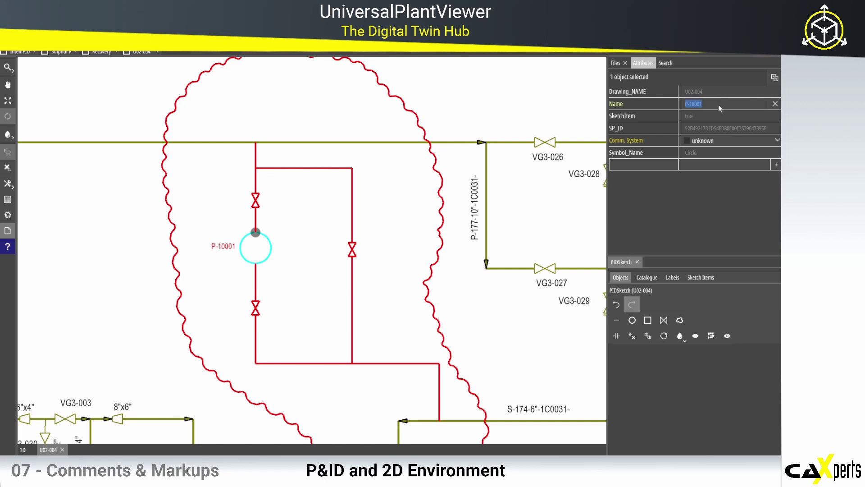
left_click(719, 105)
scroll(345, 288, "down", 3)
scroll(345, 286, "down", 1)
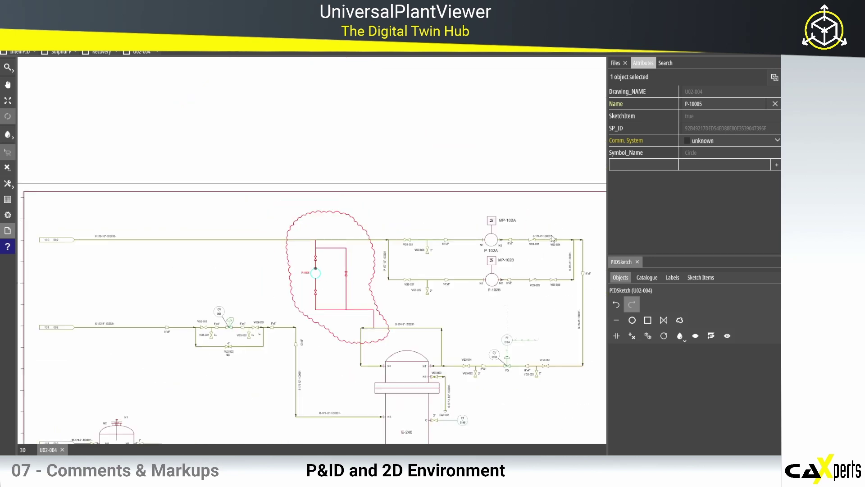
Step: Close the sketch editing and display PIDSketch (U02-004) on the P&ID again
left_click(637, 262)
left_click(615, 63)
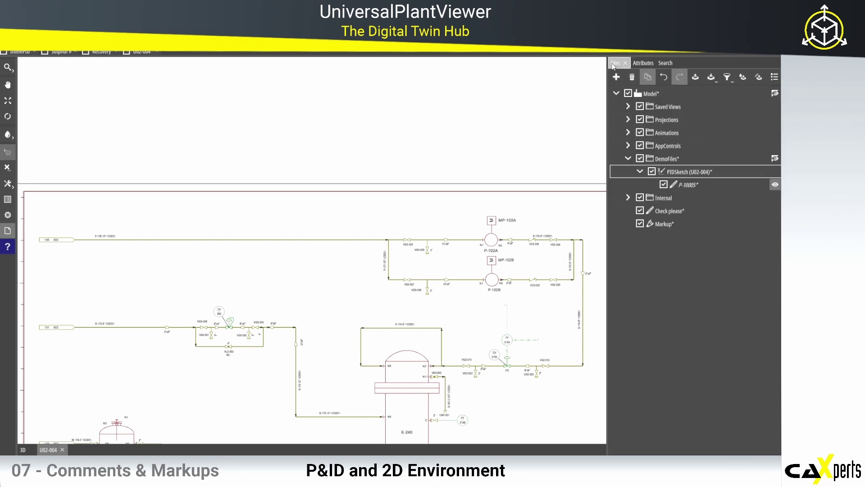
left_click(775, 172)
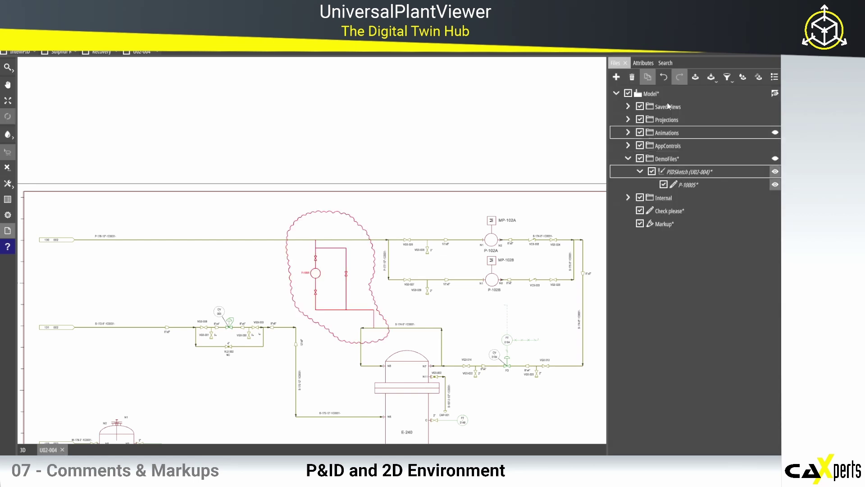
Step: Create a markup under PIDSketch (U02-004), draw a green freehand loop around the red cloud, and close the markup editing
left_click(618, 77)
left_click(624, 105)
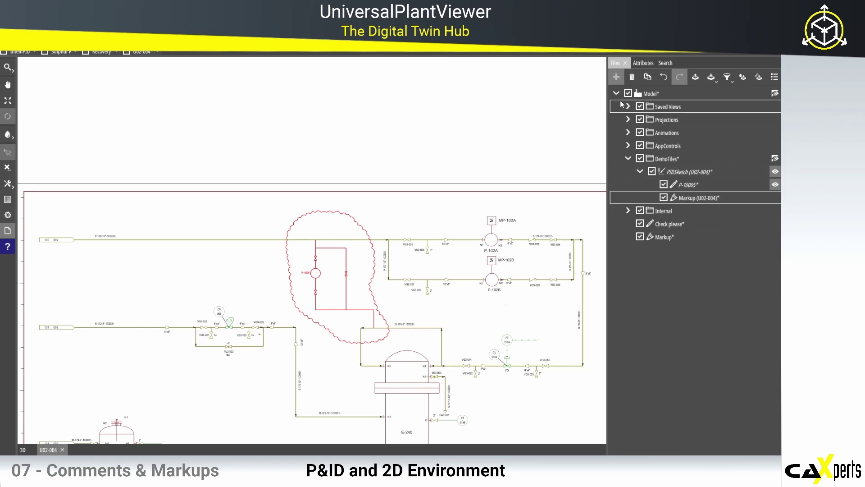
left_click(762, 198)
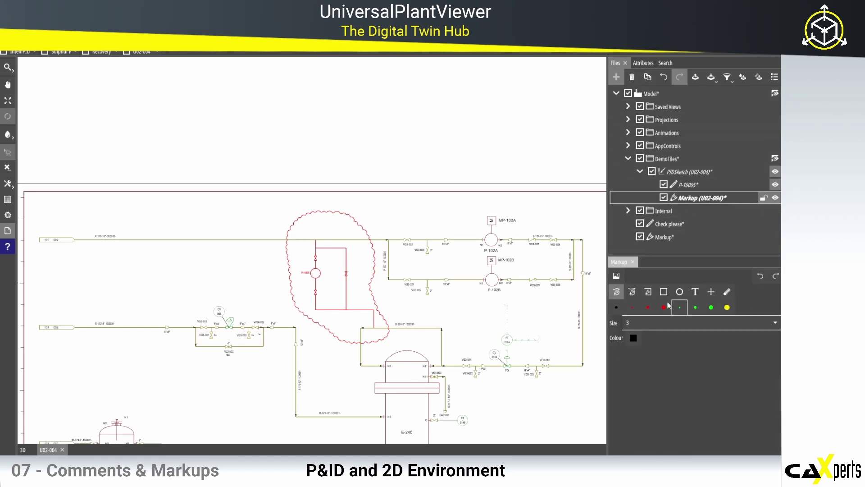
left_click(695, 307)
mouse_move(400, 362)
left_mouse_down()
mouse_move(442, 227)
mouse_move(191, 218)
mouse_move(345, 375)
mouse_move(398, 363)
mouse_move(407, 346)
left_mouse_up()
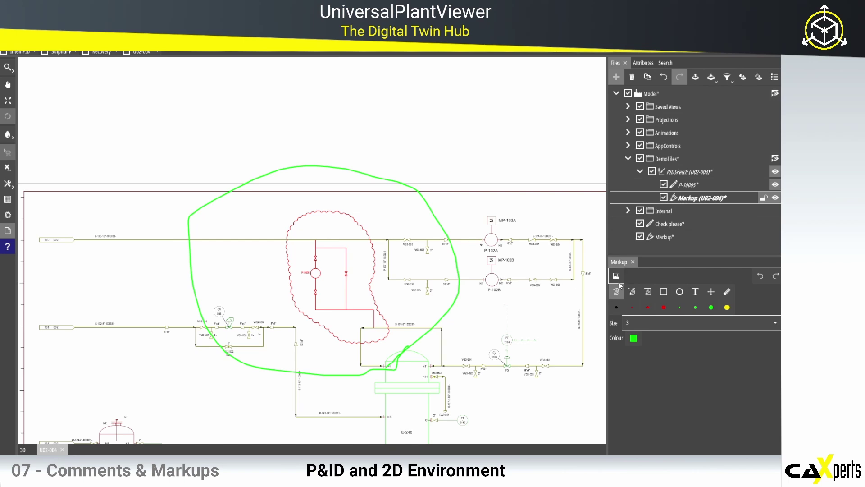
left_click(632, 262)
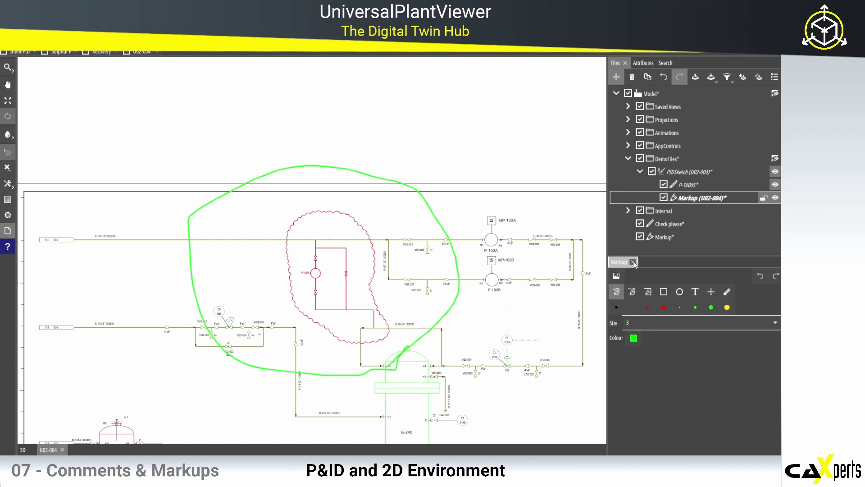
Step: Toggle the display of Markup (U02-004) a few times and leave it hidden
left_click(775, 198)
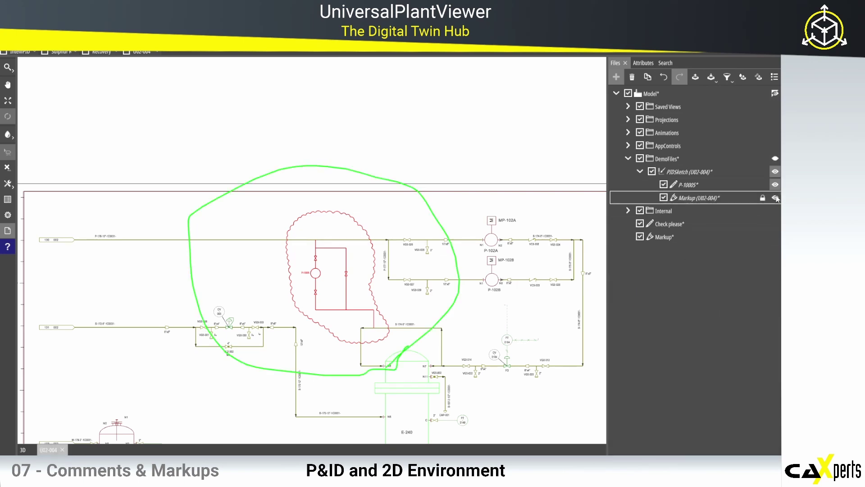
left_click(775, 198)
left_click(776, 198)
left_click(776, 198)
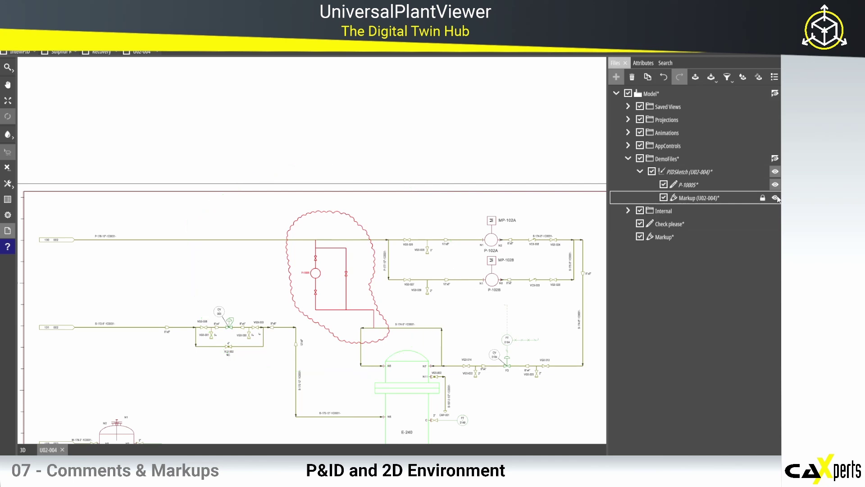
Step: Close the U02-004 drawing and open the Equipment Documentation linked to the selected vessel D-240
left_click(63, 450)
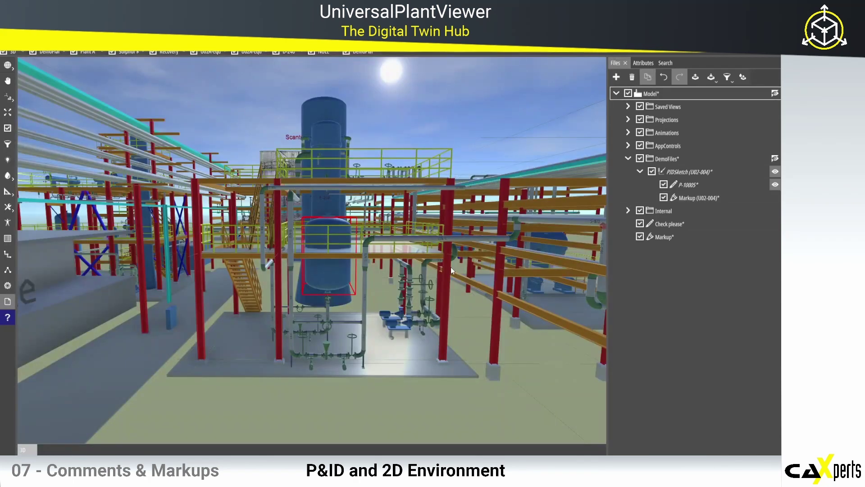
left_click(649, 63)
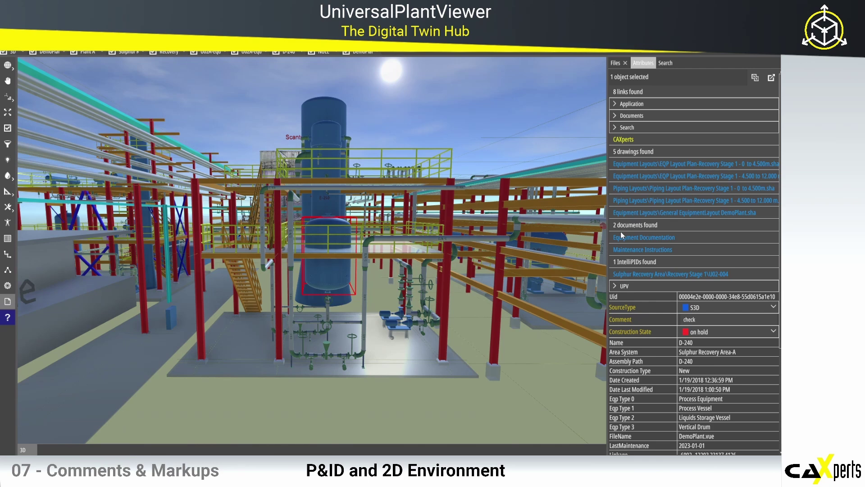
left_click(625, 238)
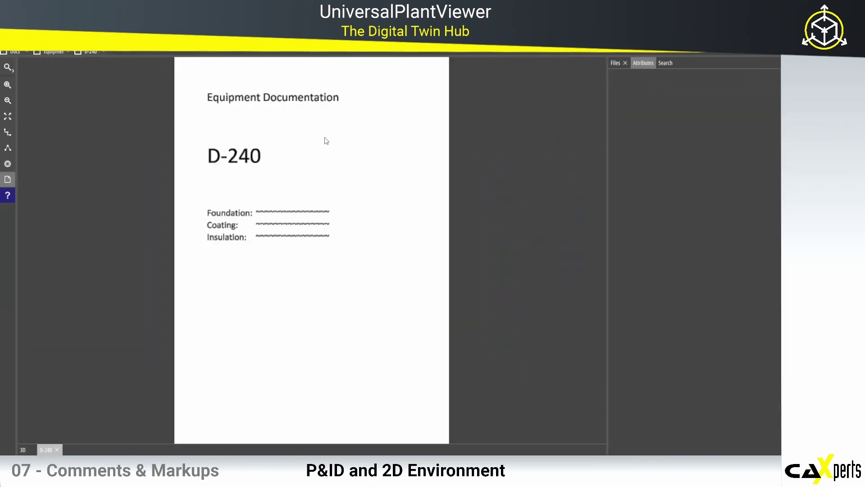
Step: Create a markup under Model for the D-240 document and unlock it for editing
left_click(624, 64)
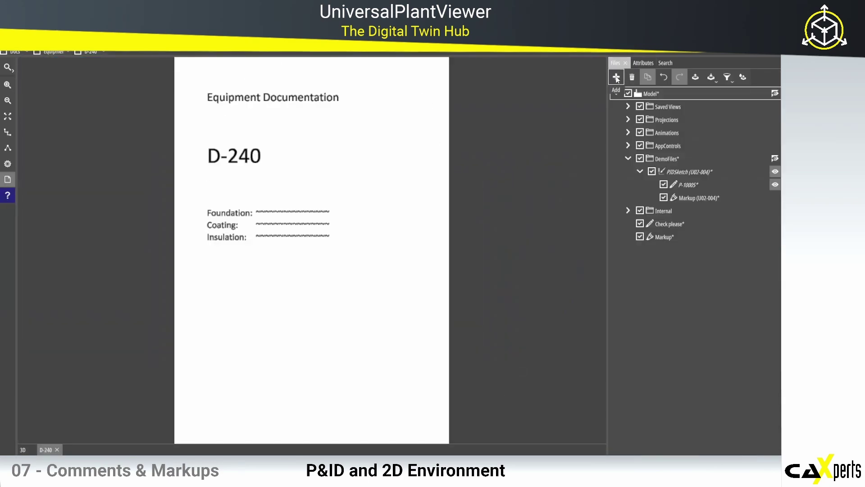
left_click(617, 78)
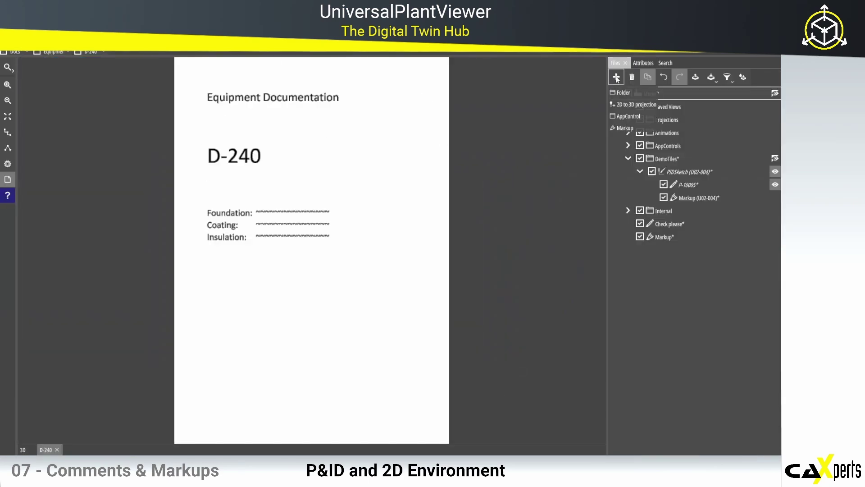
left_click(618, 128)
left_click(760, 250)
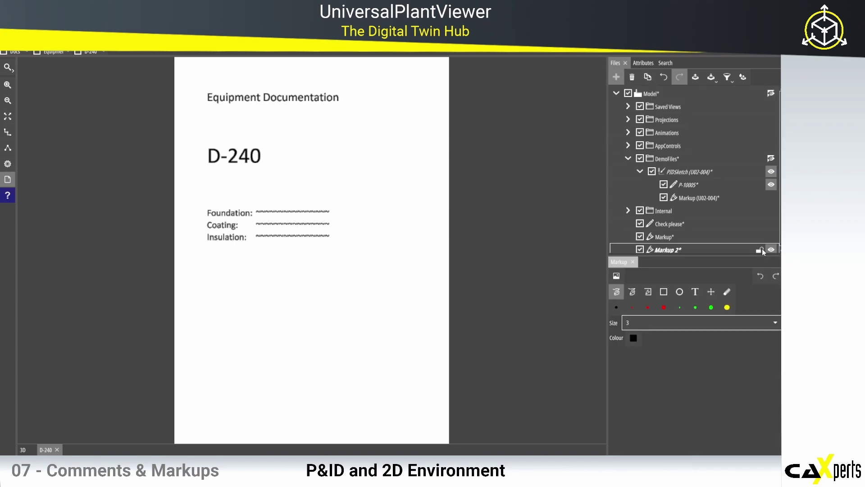
Step: Draw straight green lines beneath the D-240 title and the Insulation row of the document
left_click(696, 307)
left_click(649, 293)
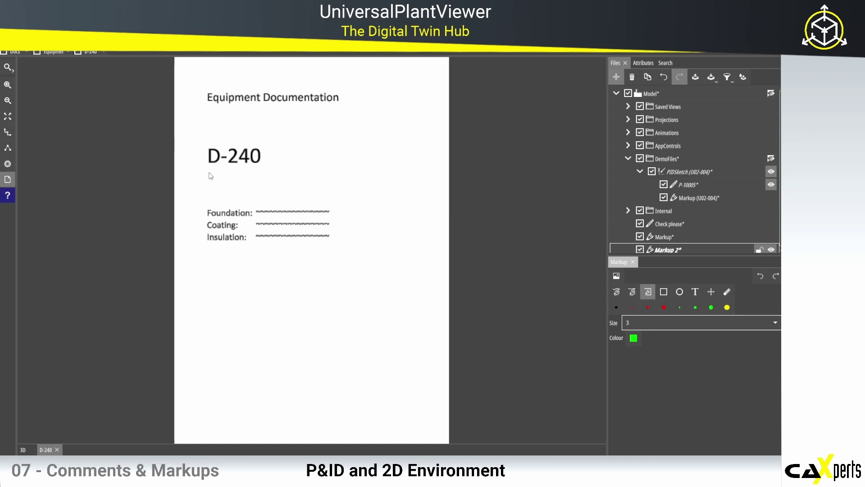
left_click_drag(204, 168, 268, 168)
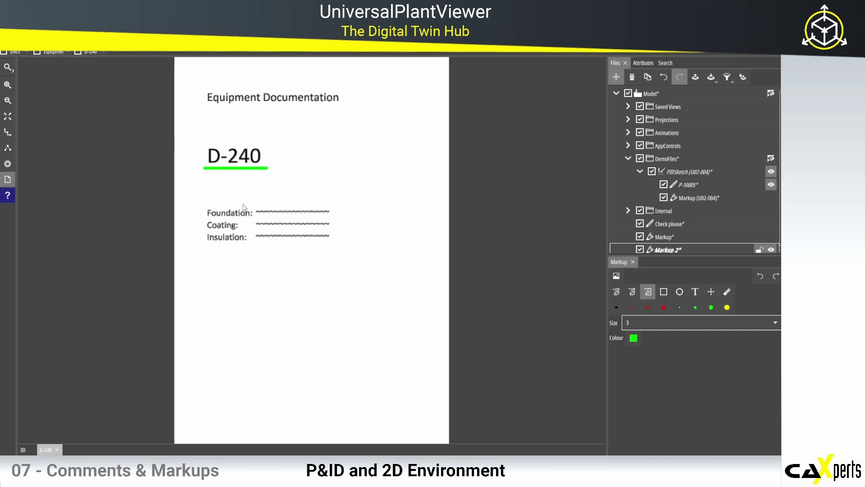
left_click_drag(203, 244, 340, 244)
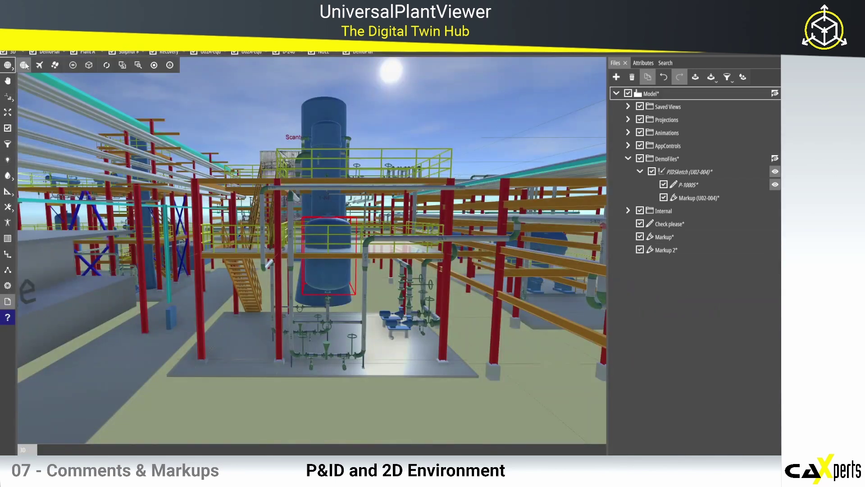
left_click(107, 66)
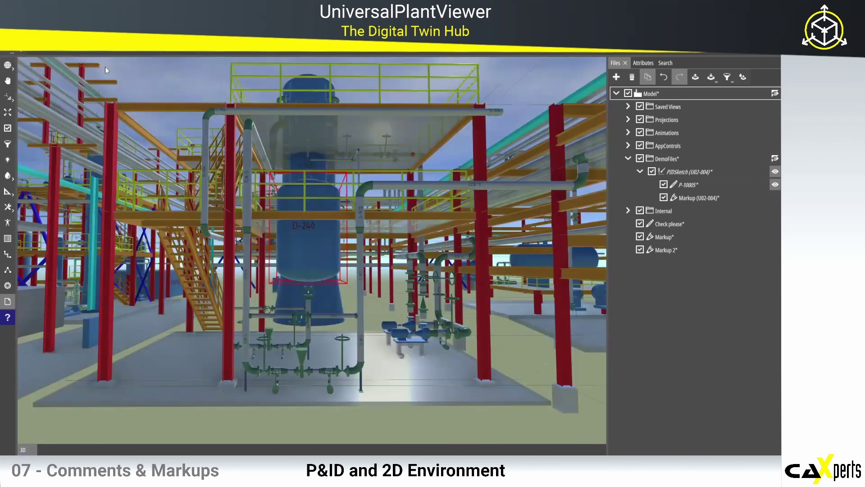
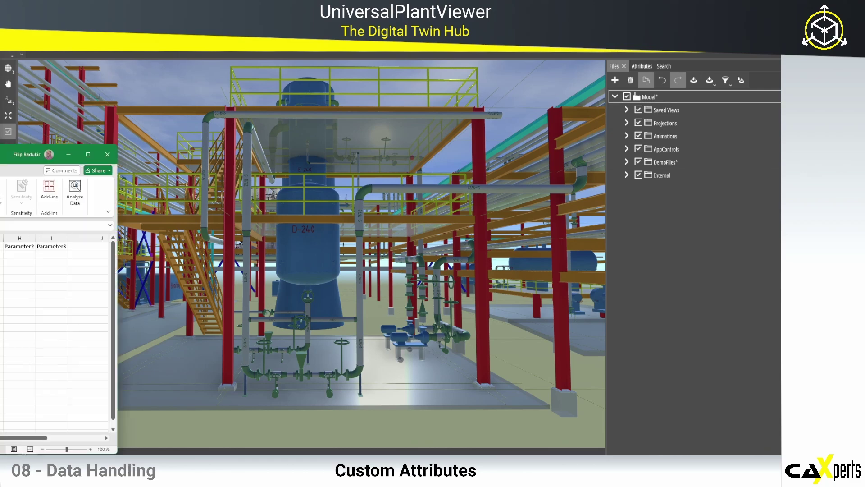
Step: Bring the attributes.xlsx workbook in Excel over the model and examine the attribute names on the Definition sheet, including LastMaintenance
left_click_drag(0, 125, 505, 119)
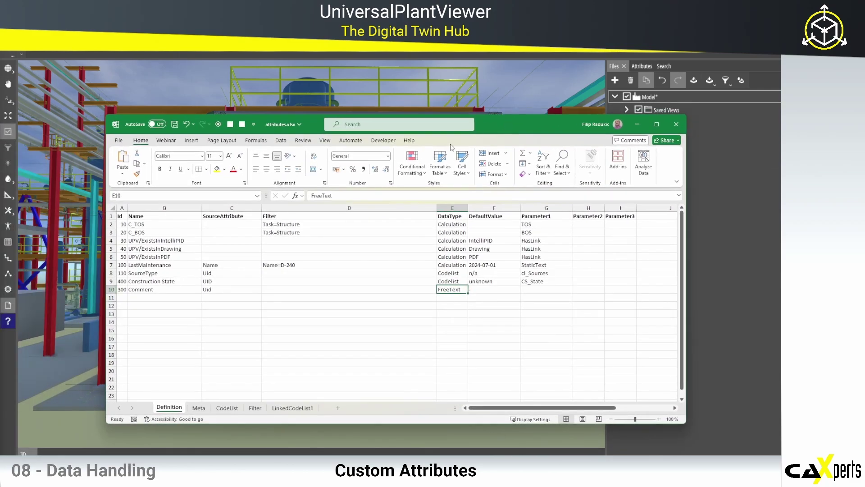
left_click_drag(193, 224, 193, 260)
left_click(189, 265)
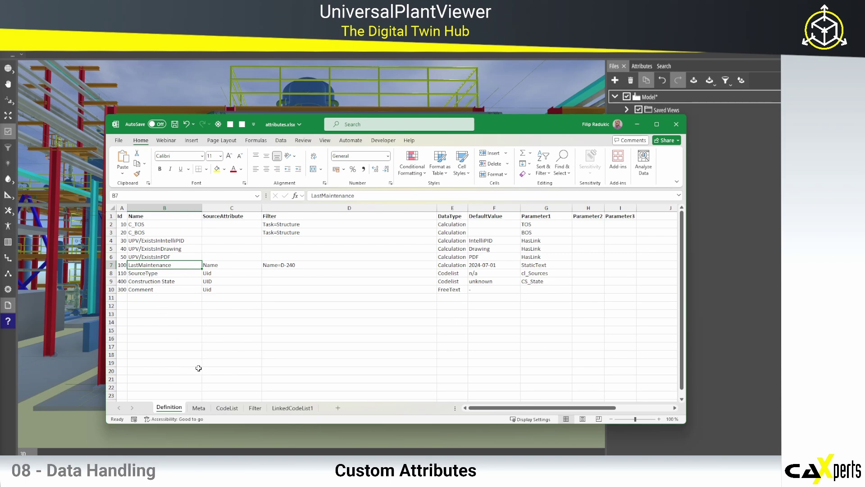
Step: Examine the CS_State values and their colors on the CodeList sheet, then return to the Definition sheet and move the workbook away from the model
left_click(228, 409)
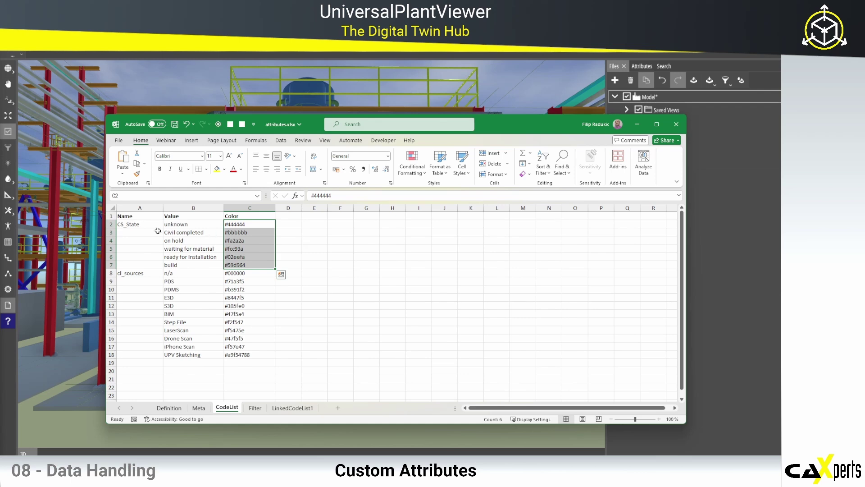
left_click(135, 225)
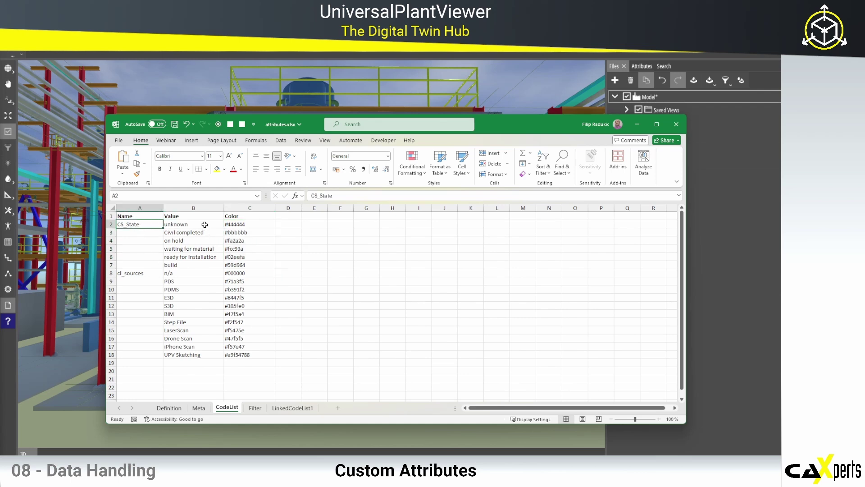
left_click_drag(205, 225, 212, 262)
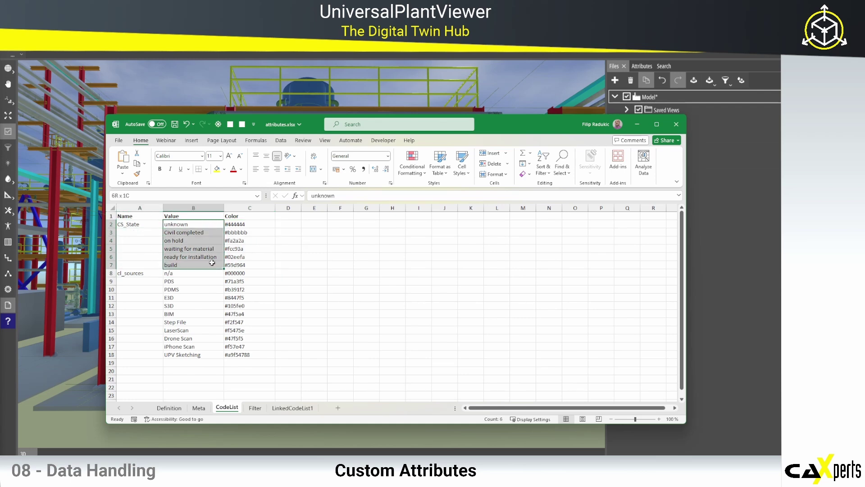
left_click_drag(248, 223, 249, 266)
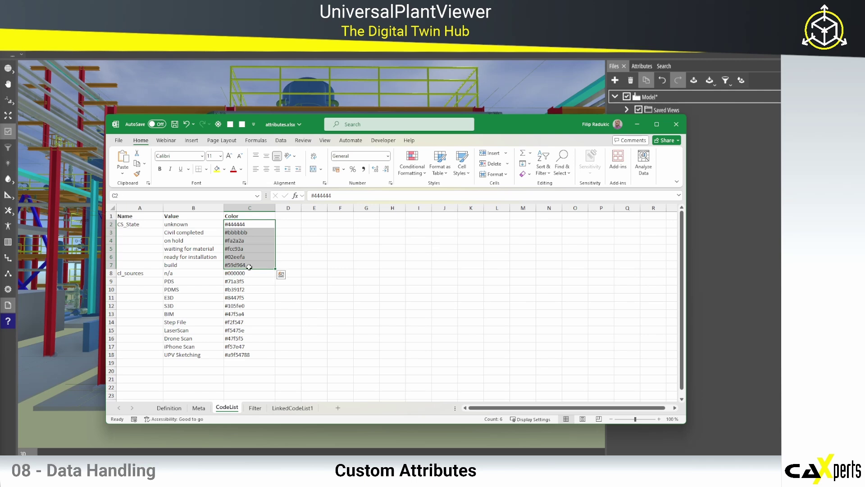
left_click_drag(183, 224, 190, 264)
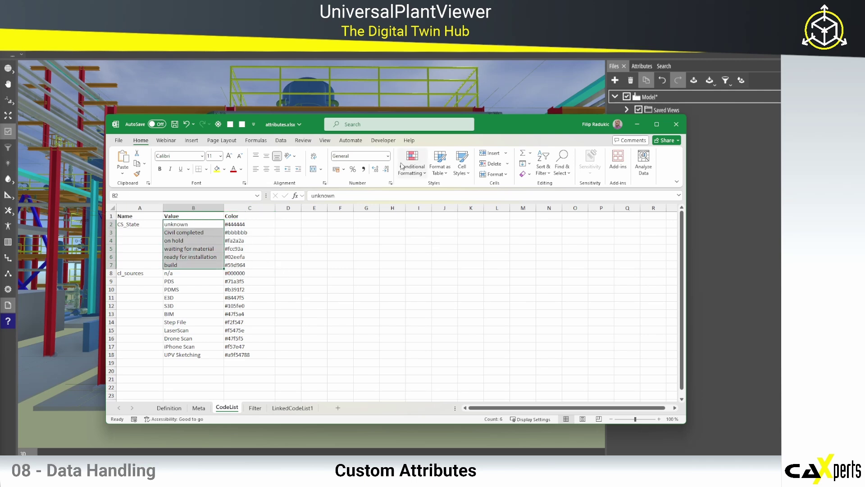
left_click(170, 410)
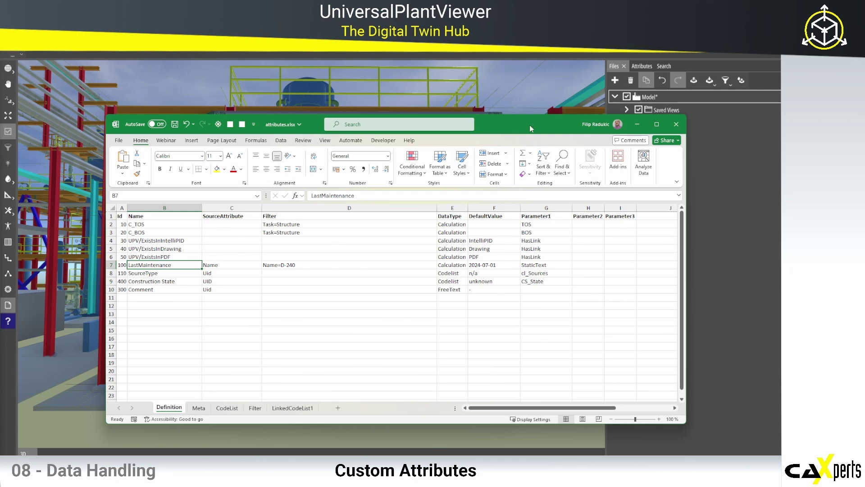
left_click_drag(528, 125, 0, 125)
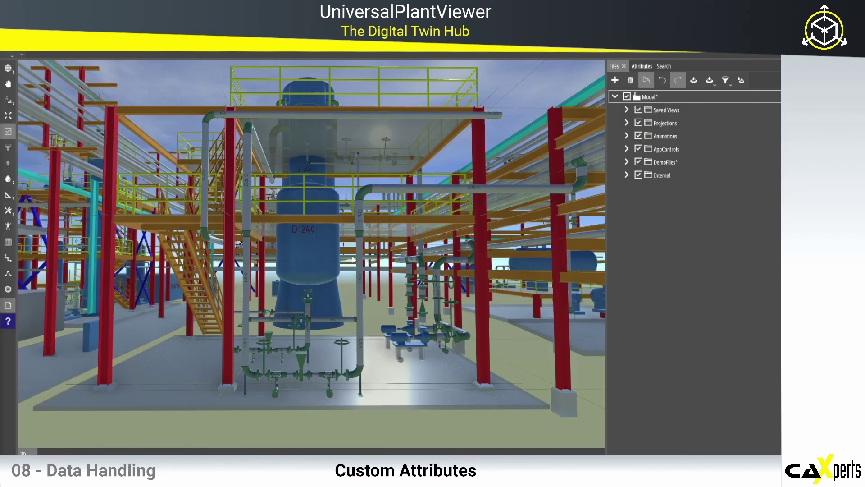
Step: Select vessel D-240 in the 3D model and examine its attributes down to LastMaintenance
left_click(301, 250)
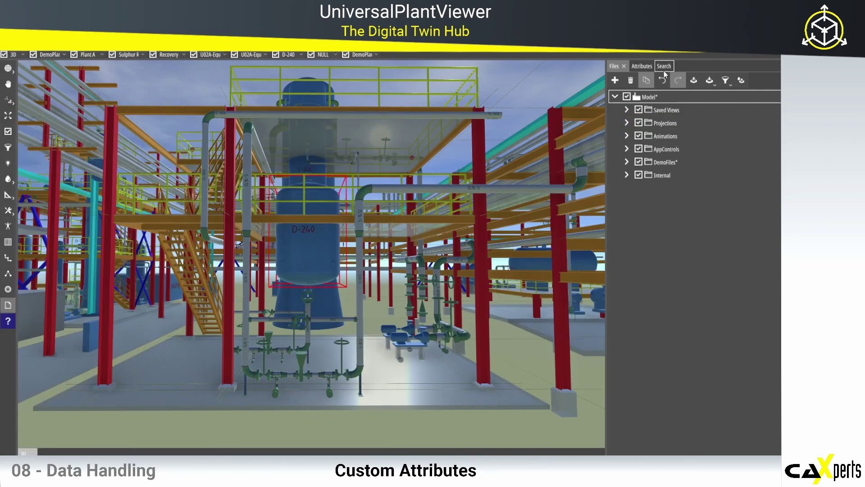
left_click(649, 66)
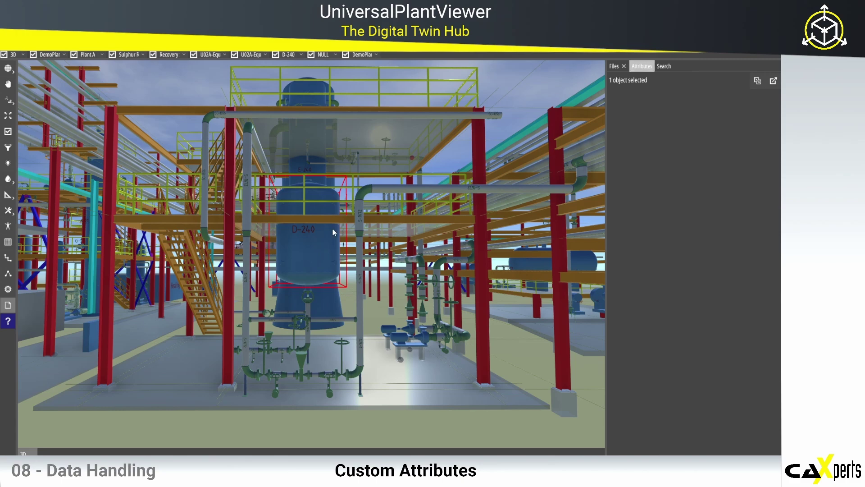
left_click(757, 81)
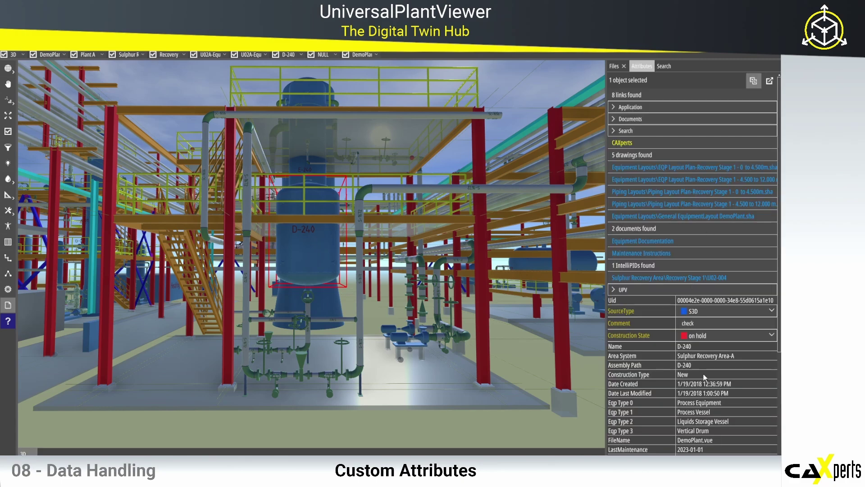
scroll(701, 369, "down", 3)
scroll(676, 331, "down", 1)
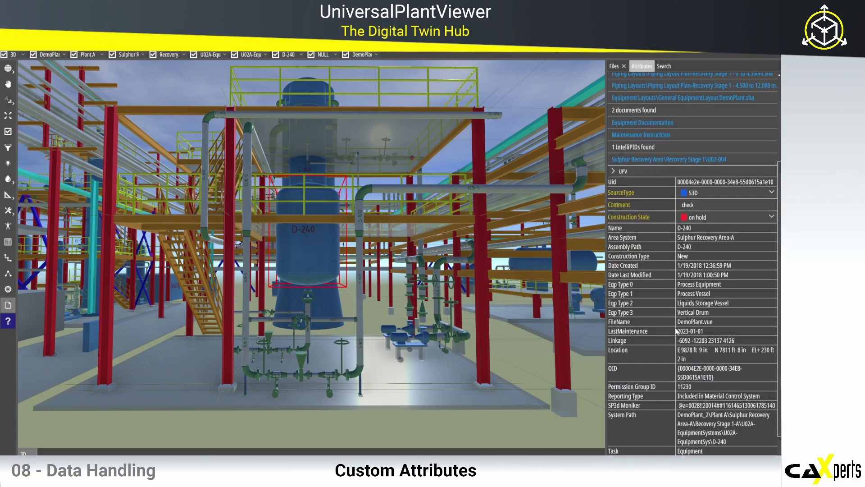
scroll(653, 310, "down", 1)
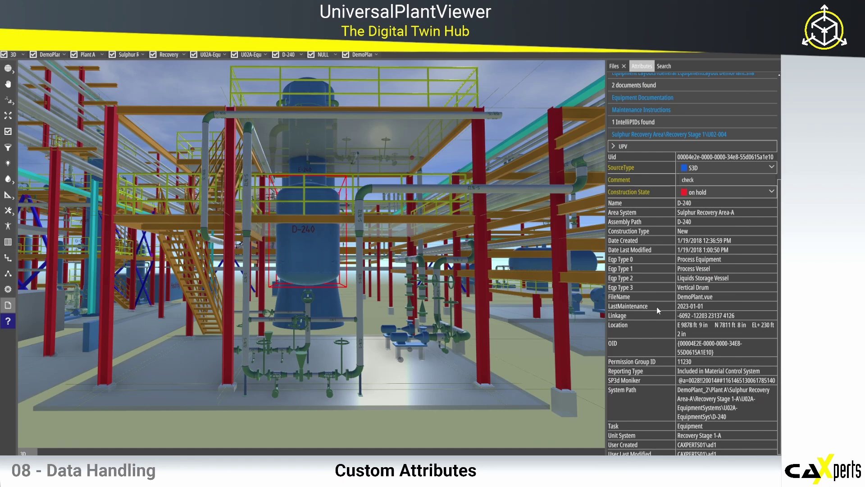
Step: Set the Comment attribute of vessel D-240 to "check please"
scroll(657, 310, "up", 4)
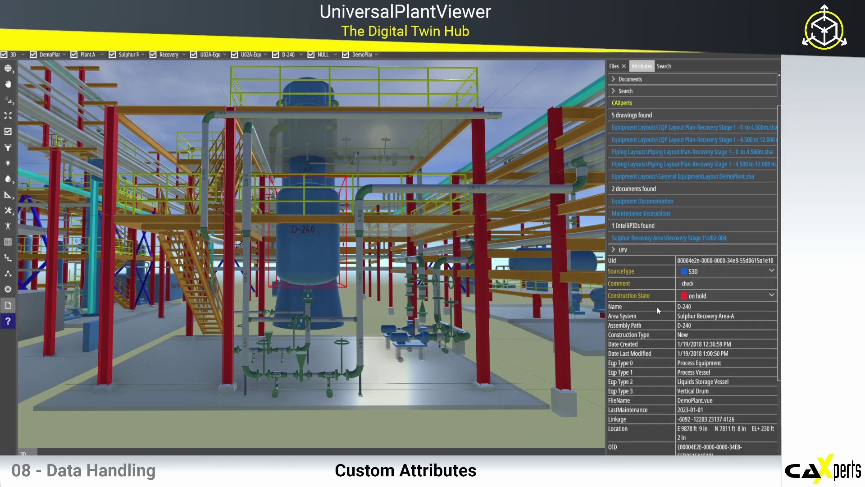
scroll(658, 310, "up", 1)
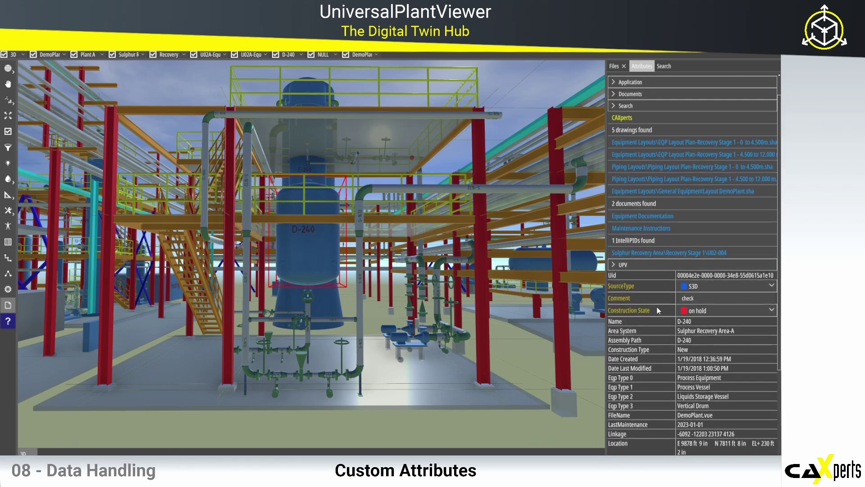
left_click(704, 298)
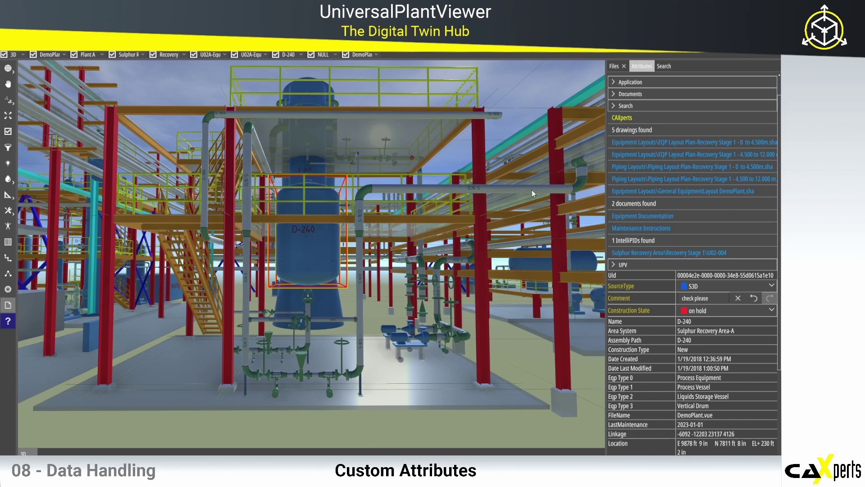
Step: Select the whole D-240 equipment assembly and set its Construction State to waiting for material
left_click(289, 55)
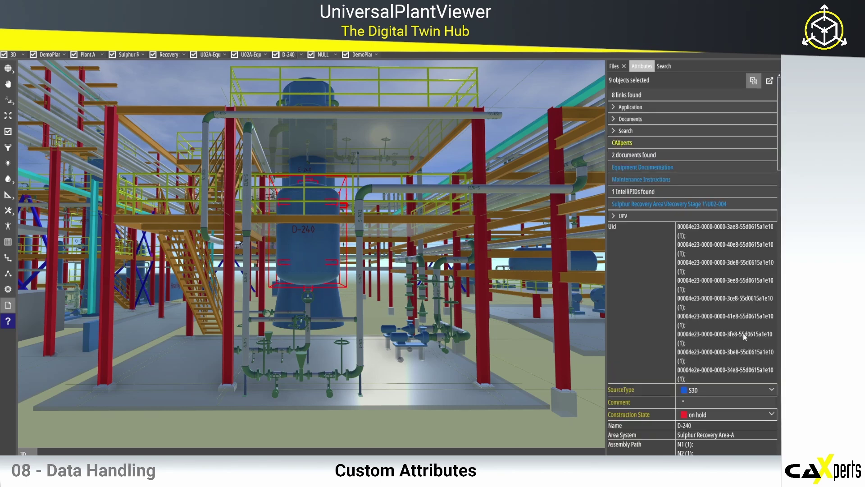
scroll(743, 333, "down", 2)
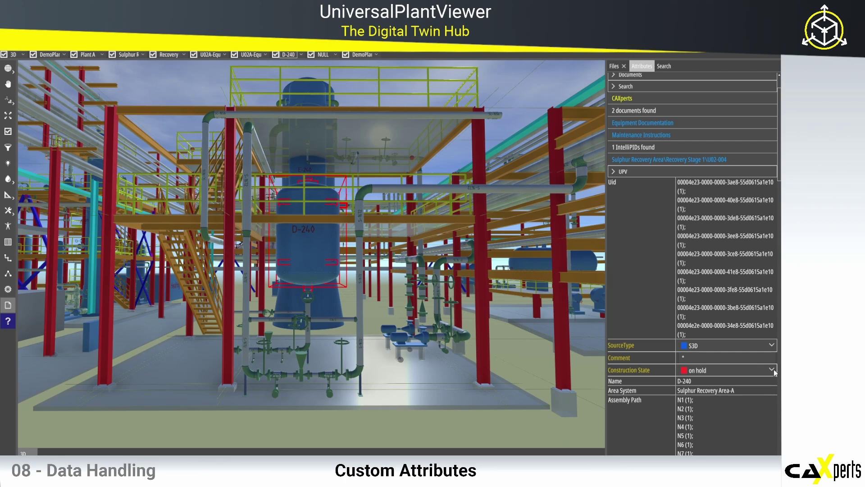
left_click(772, 370)
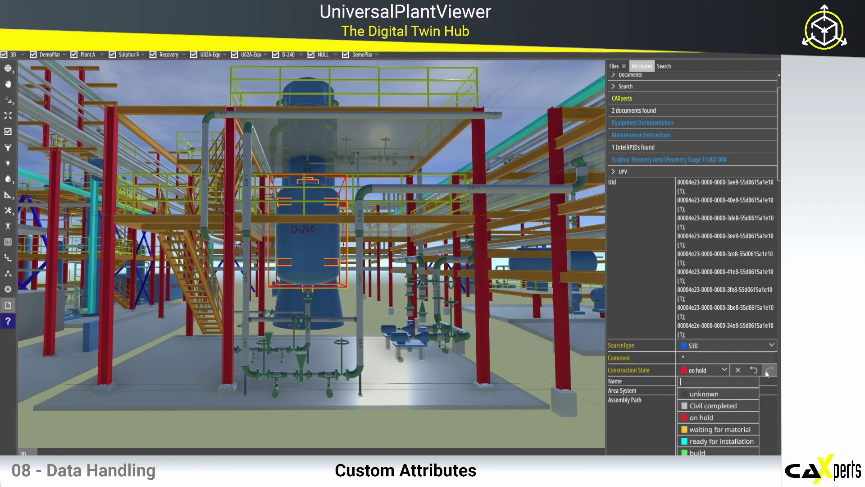
left_click(723, 430)
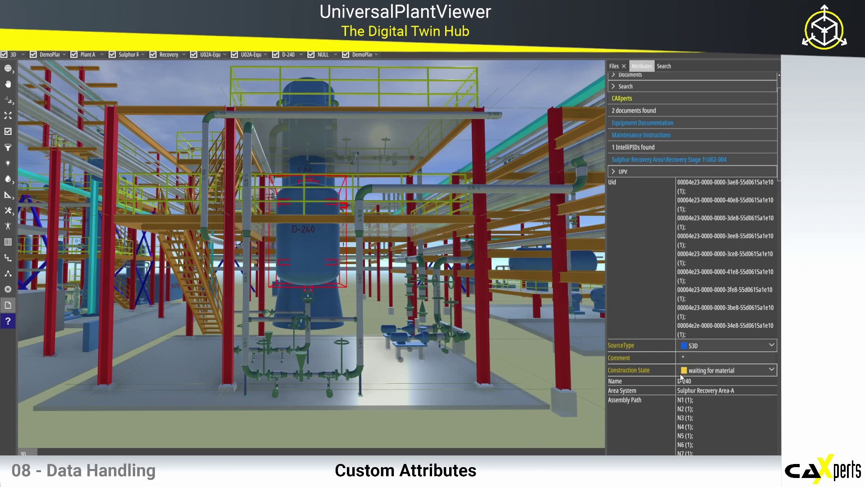
Step: Color the model by Construction State and show the Custom Attributes color legend
left_click(632, 370)
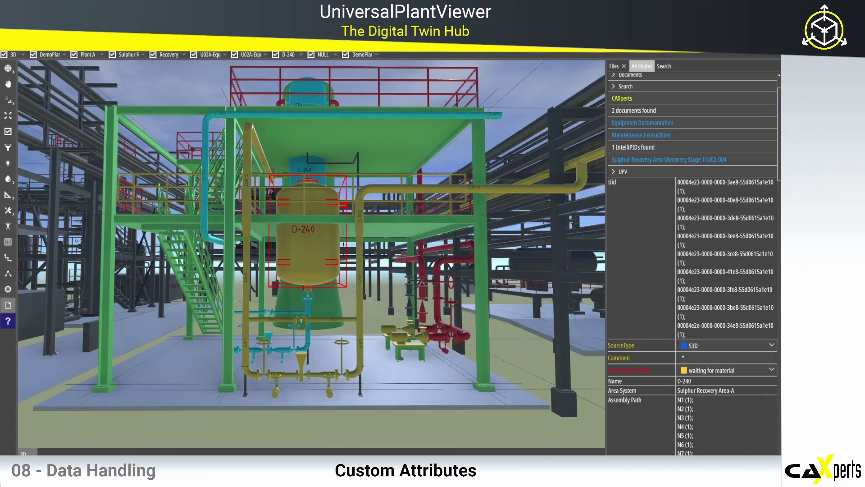
left_click(8, 241)
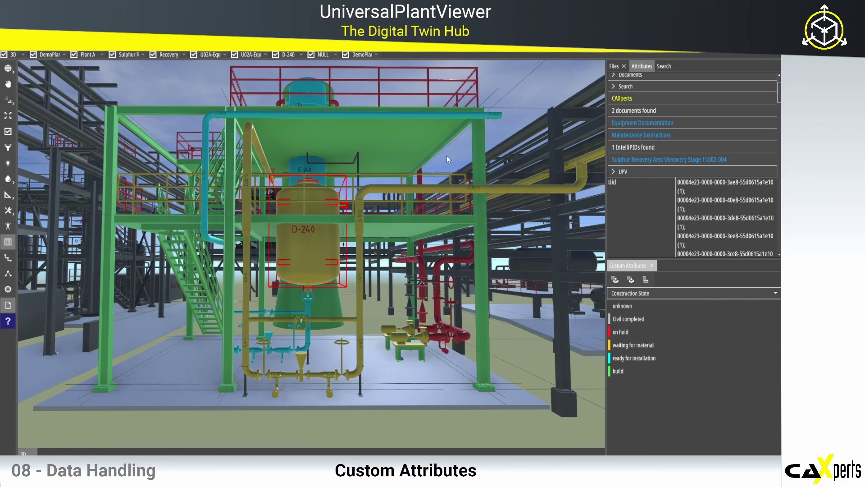
left_click_drag(409, 237, 418, 250)
scroll(419, 250, "down", 3)
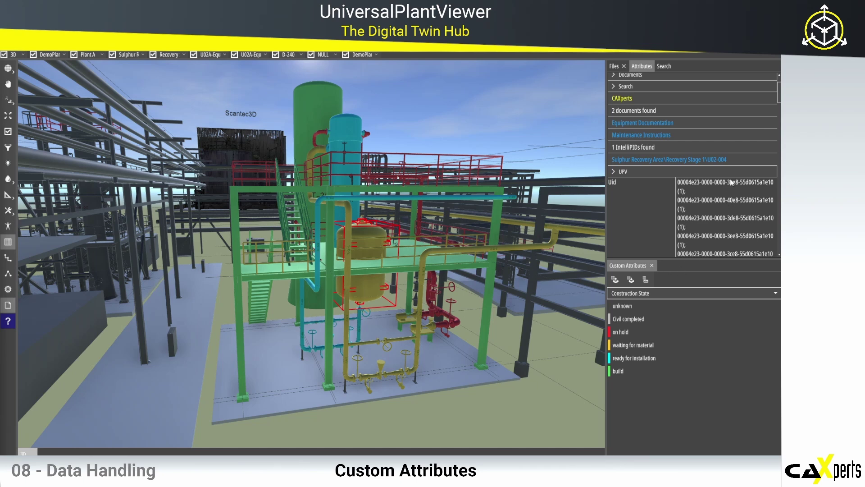
Step: Change the Construction State of the D-240 assembly to ready for installation
scroll(743, 183, "down", 10)
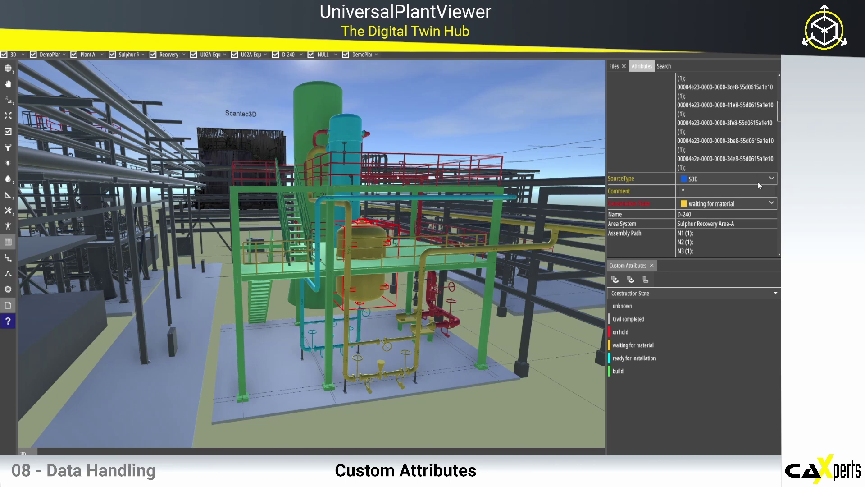
left_click(772, 203)
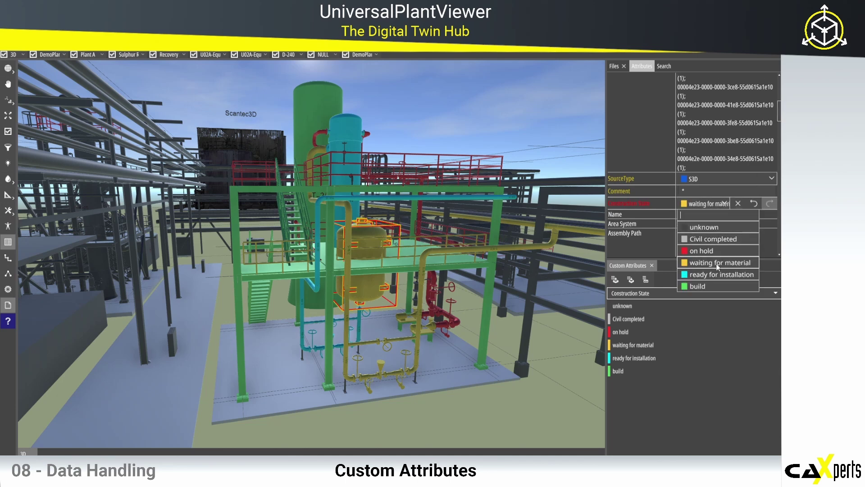
left_click(706, 274)
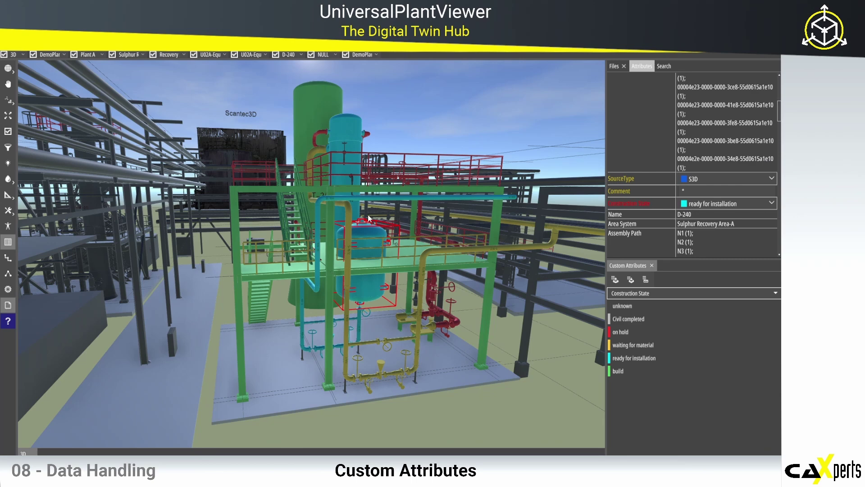
Step: Select the vertical S-1672 pipe segment beside vessel D-240 and view the surrounding plant from several angles
mouse_move(368, 218)
left_click(8, 68)
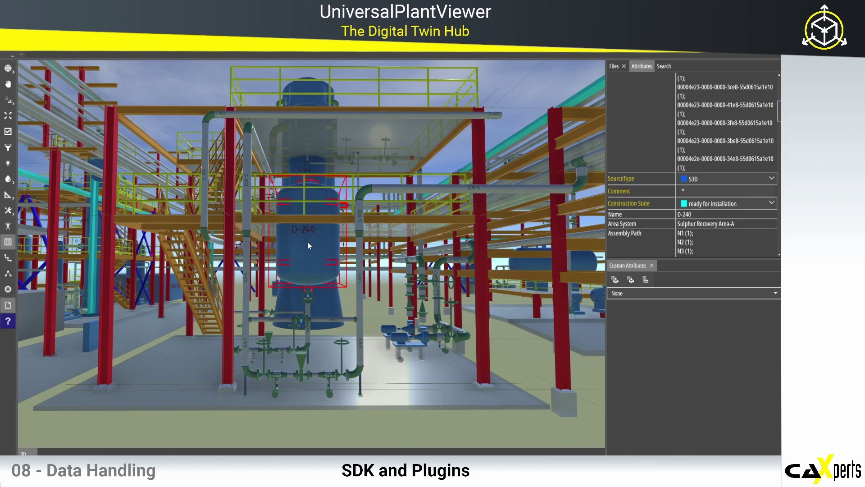
mouse_move(309, 244)
scroll(322, 227, "up", 5)
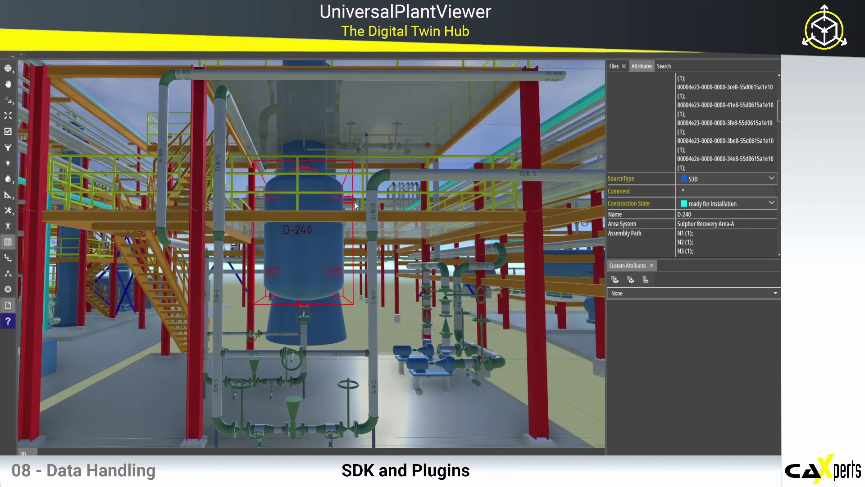
left_click(374, 218)
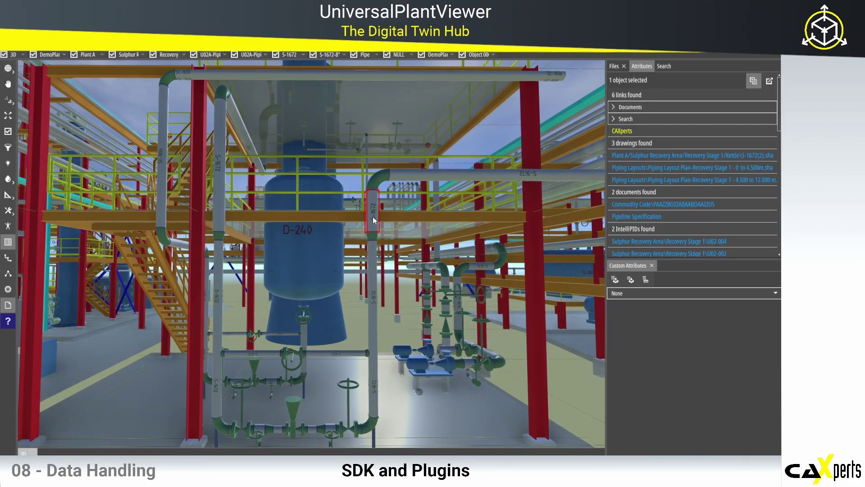
left_click_drag(372, 216, 378, 219)
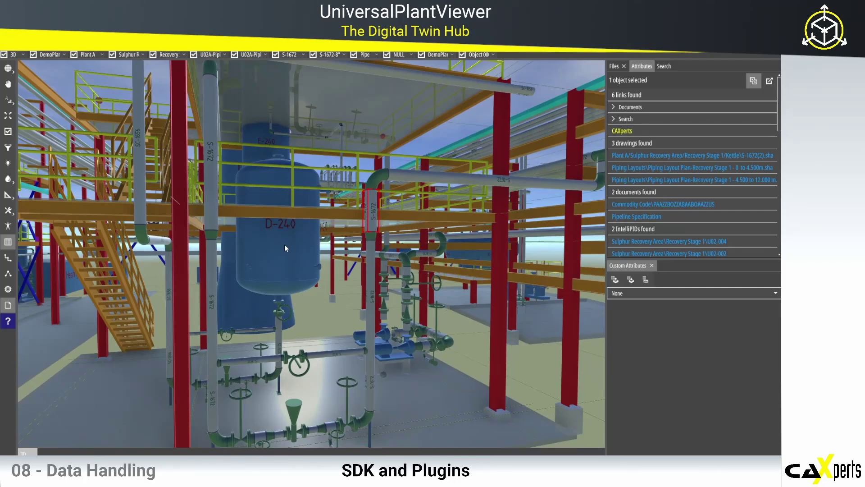
left_click_drag(285, 244, 277, 245)
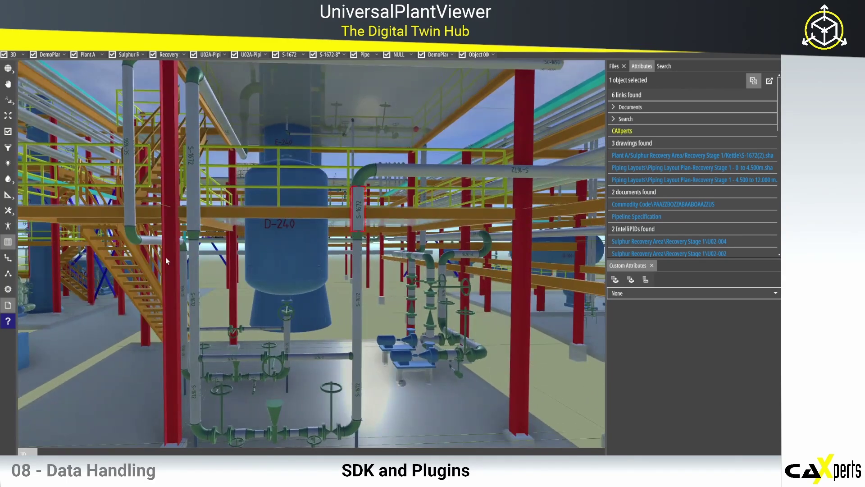
left_click_drag(166, 257, 271, 273)
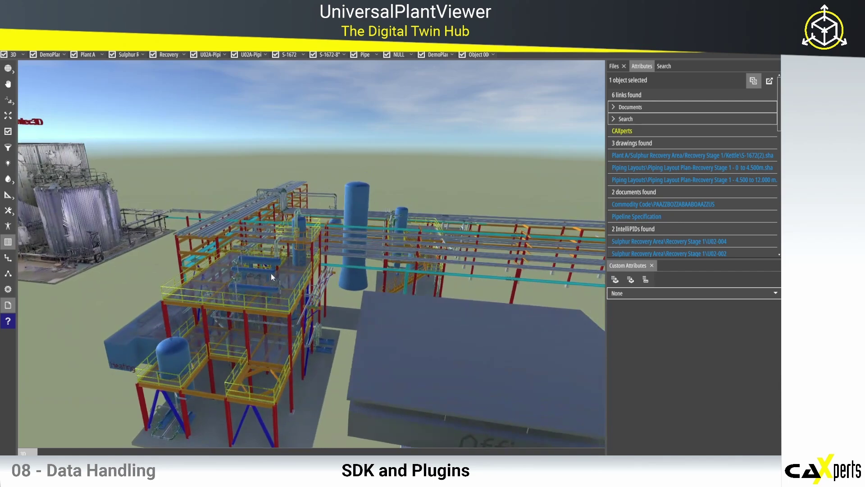
Step: Select heat exchanger W-003 in the 3D model, open its linked P&ID PDF2PID-0002 and examine the area around the tag
left_click(258, 271)
left_click(630, 204)
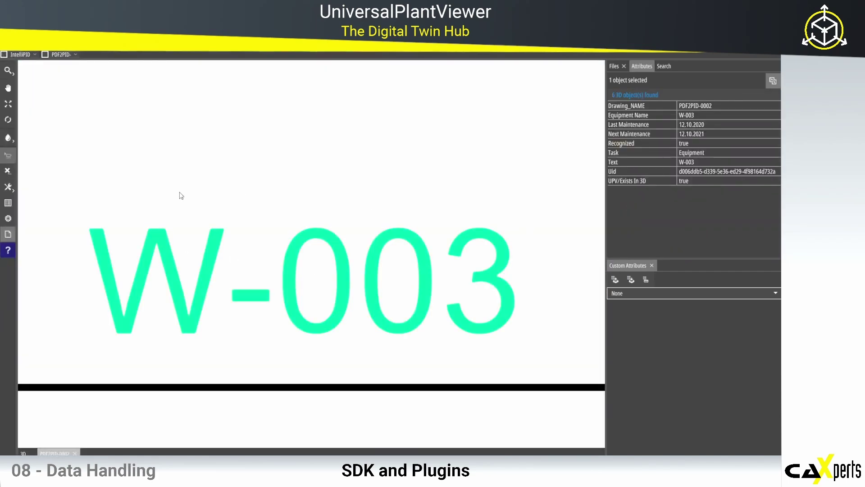
scroll(534, 279, "down", 3)
scroll(533, 279, "down", 2)
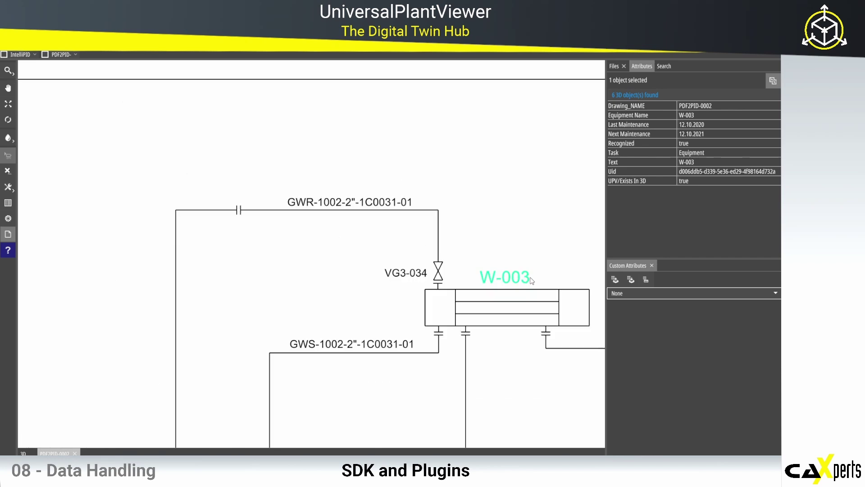
left_click_drag(543, 234, 233, 152)
scroll(275, 253, "down", 2)
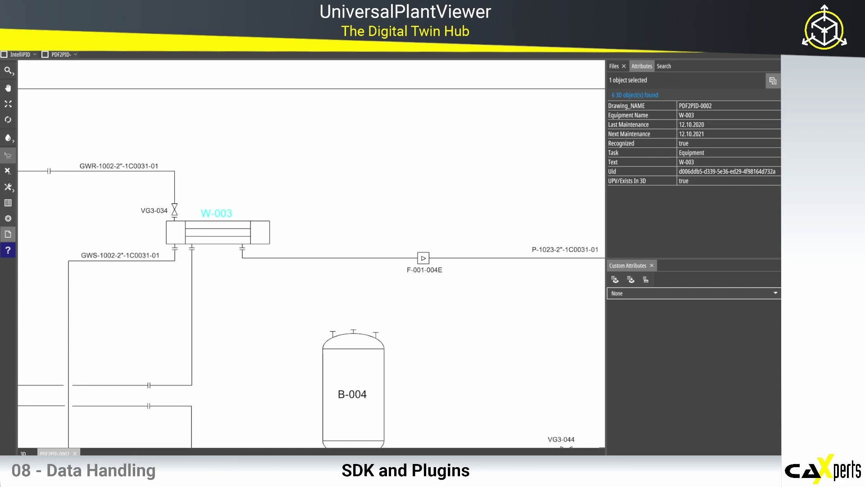
left_click_drag(318, 115, 543, 125)
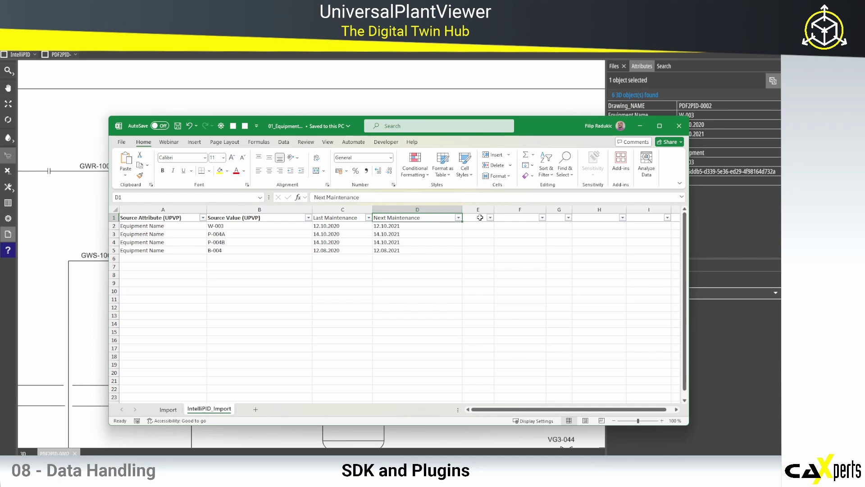
Step: Switch to the equipment workbook in Excel and, on the IntelliPID_Import sheet, enter the header Task in E1 and Equipment in E2
left_click(480, 218)
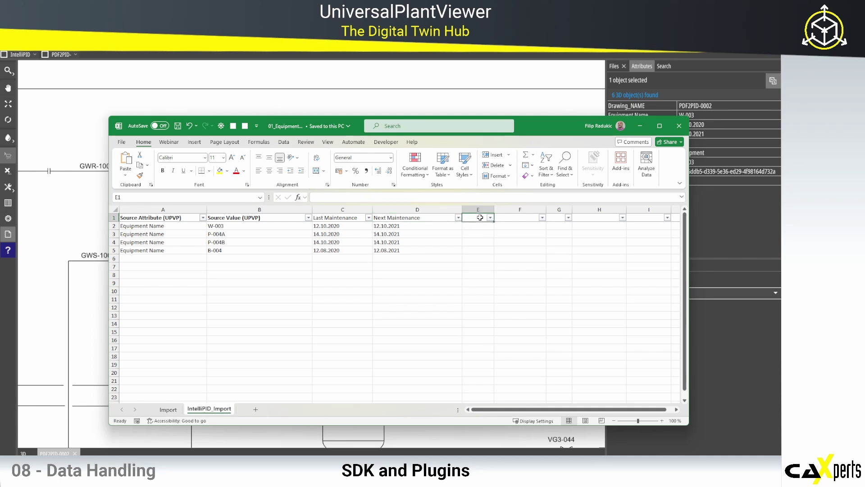
type("Task")
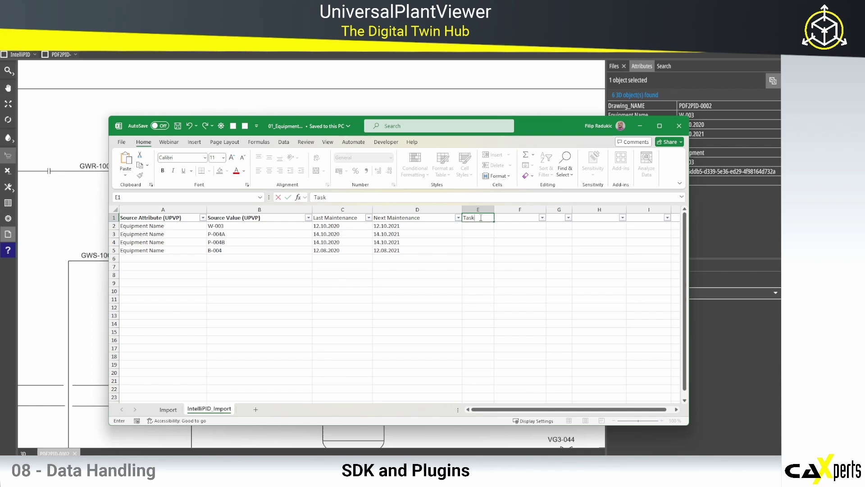
key("Return")
type("Equi")
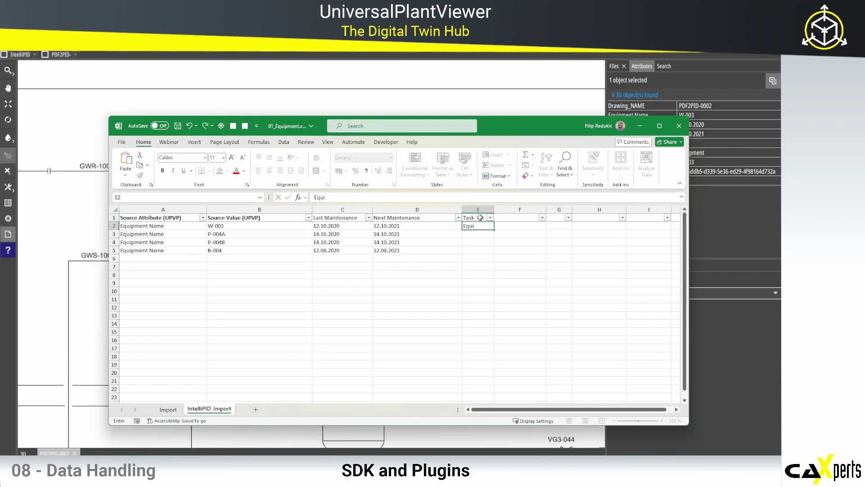
type("pment")
key("Return")
Step: Copy the Equipment value from E2 into E3:E5, save the workbook and return to UniversalPlantViewer
key("Up")
key("ctrl+c")
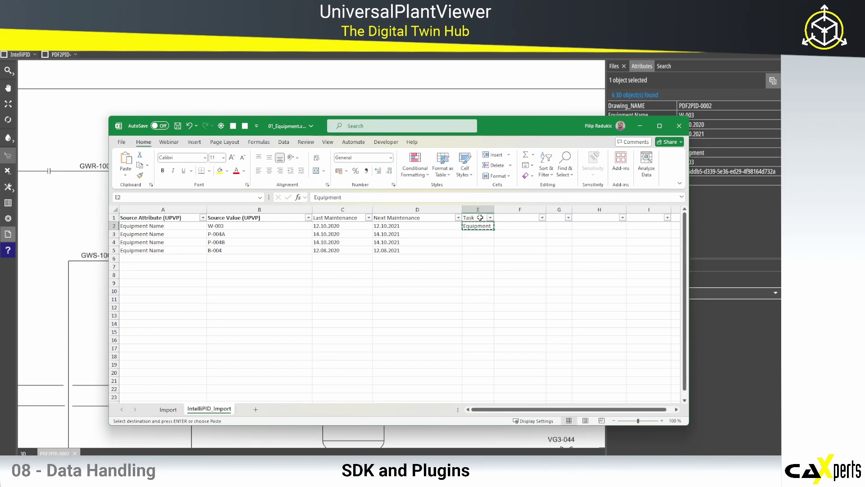
key("Down")
key("shift+Down")
key("shift+Down")
key("ctrl+v")
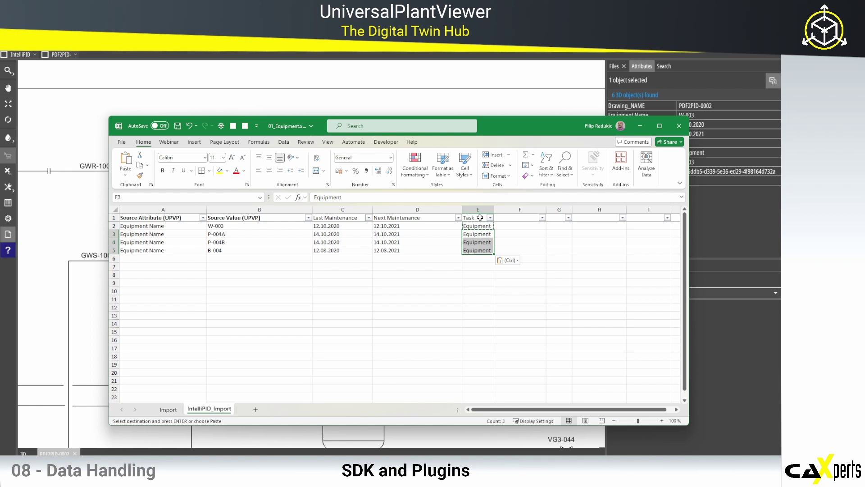
key("ctrl+s")
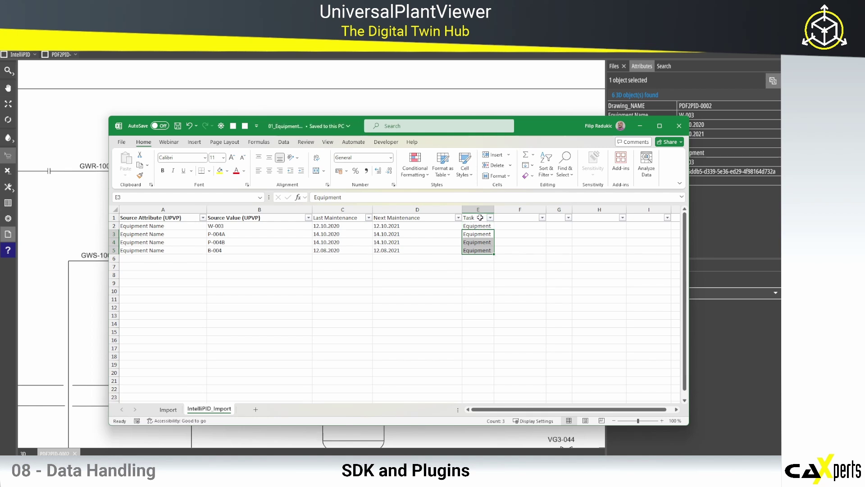
left_click(641, 125)
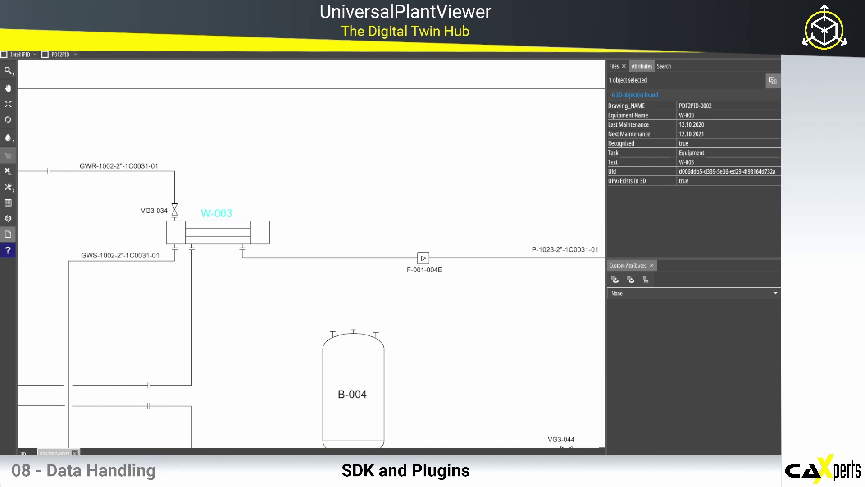
Step: Close the PDF2PID-0002 drawing and go to the Laserscan Pumps saved view from the Default Views
left_click(75, 453)
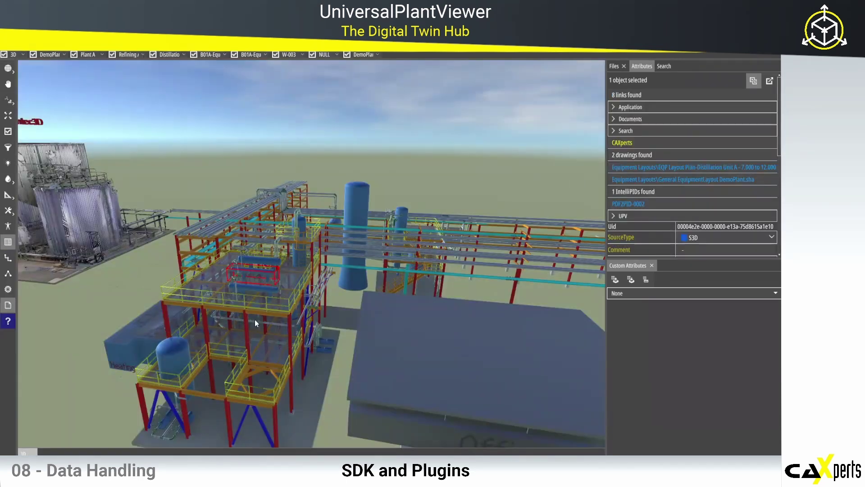
left_click(614, 66)
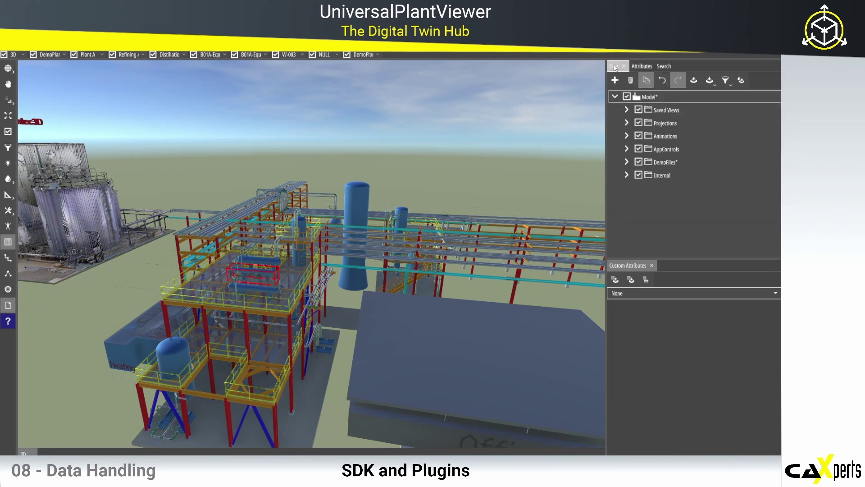
left_click(626, 109)
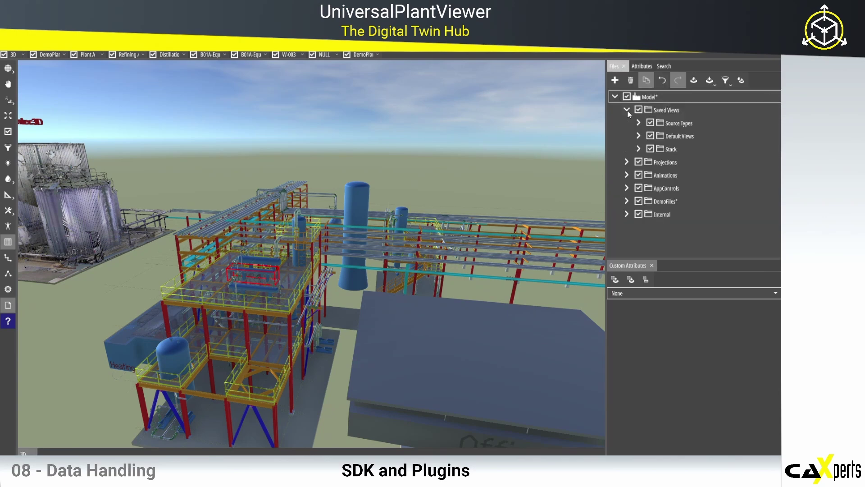
left_click(639, 136)
left_click(759, 175)
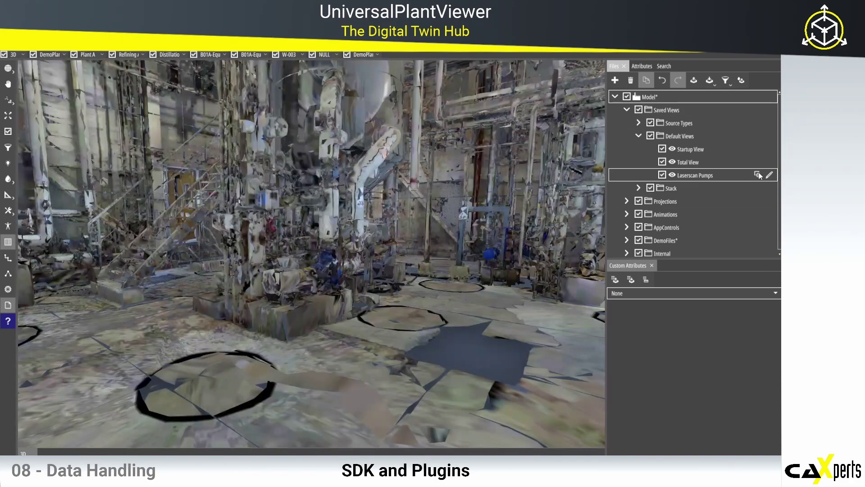
Step: Select pump 561-P-0007 in the laser scan and show its attributes, including maintenance dates, task and vendor
mouse_move(296, 280)
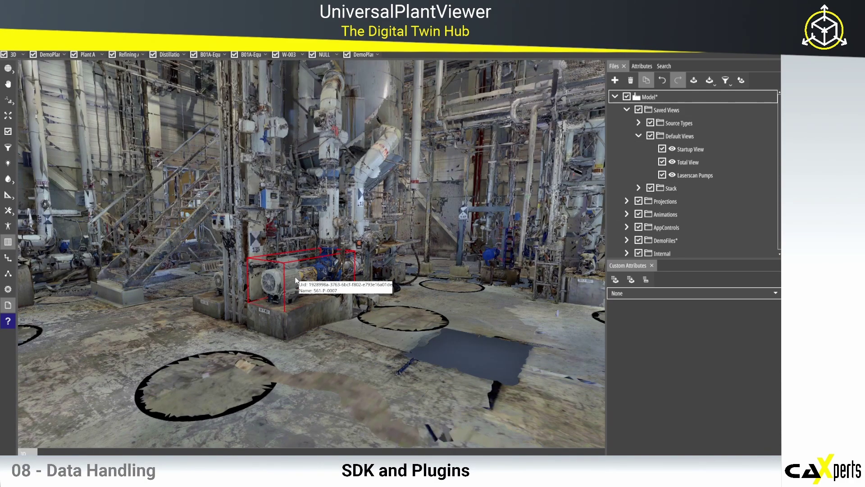
left_click(641, 66)
scroll(707, 195, "down", 3)
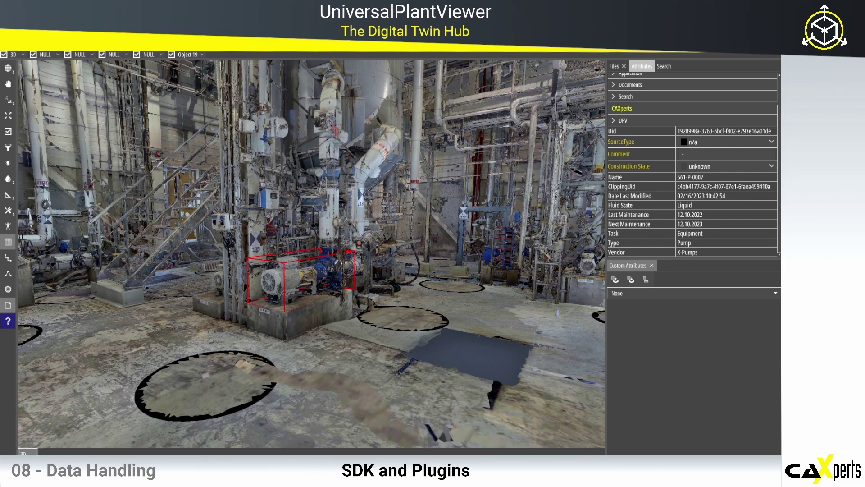
Step: Switch to the equipment workbook in Excel, review the Import sheet's data and return to the laser scan model
key("alt+Tab")
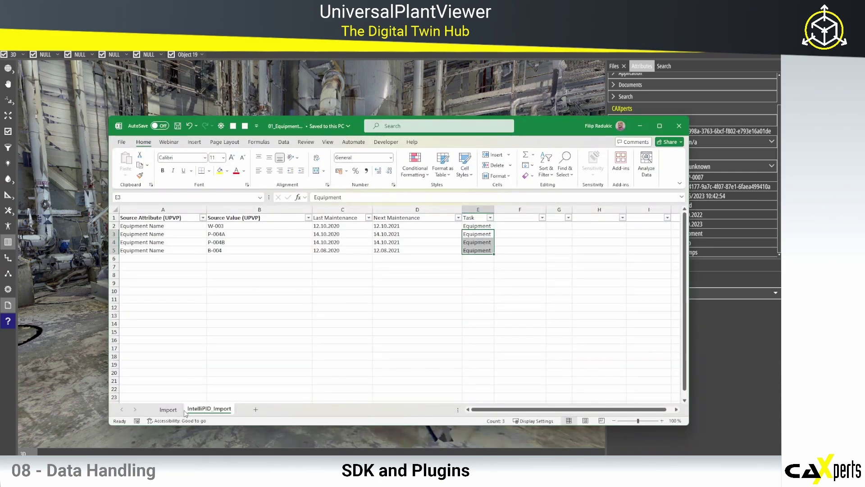
left_click(169, 410)
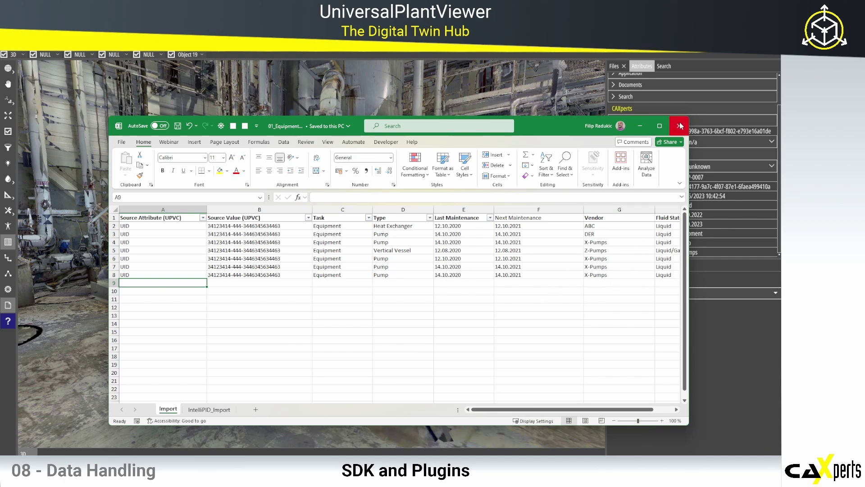
left_click(640, 126)
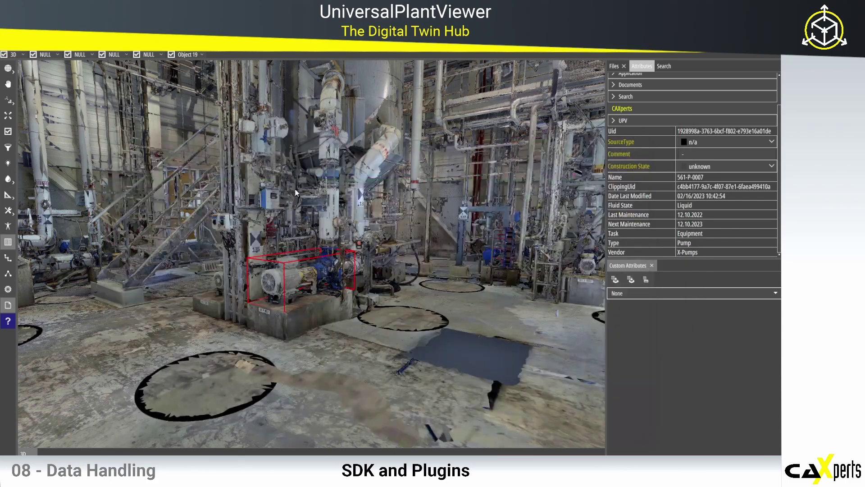
left_click(7, 66)
left_click(123, 68)
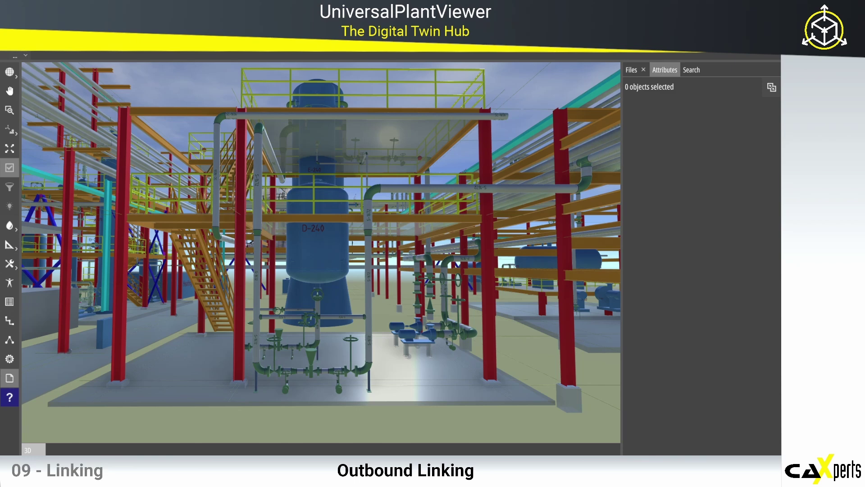
Step: Select vessel D-240, open its application Email link to view the prefilled message, and return to the model
left_click(328, 256)
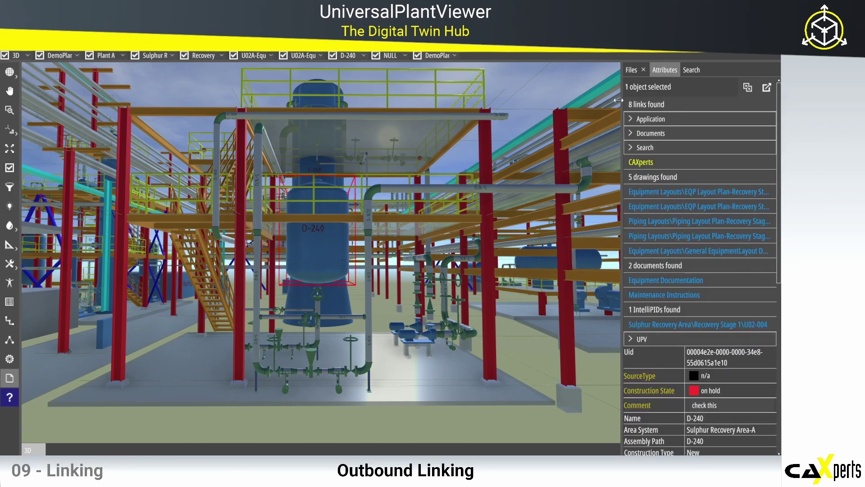
left_click(633, 120)
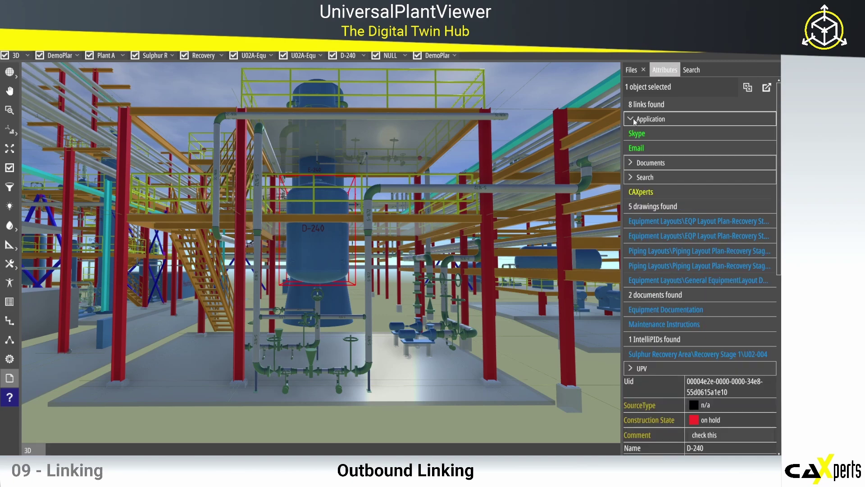
left_click(637, 148)
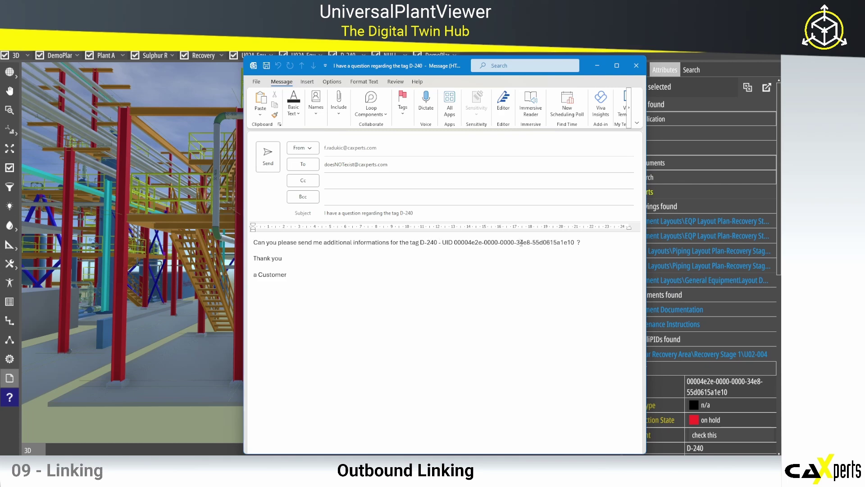
left_click(597, 66)
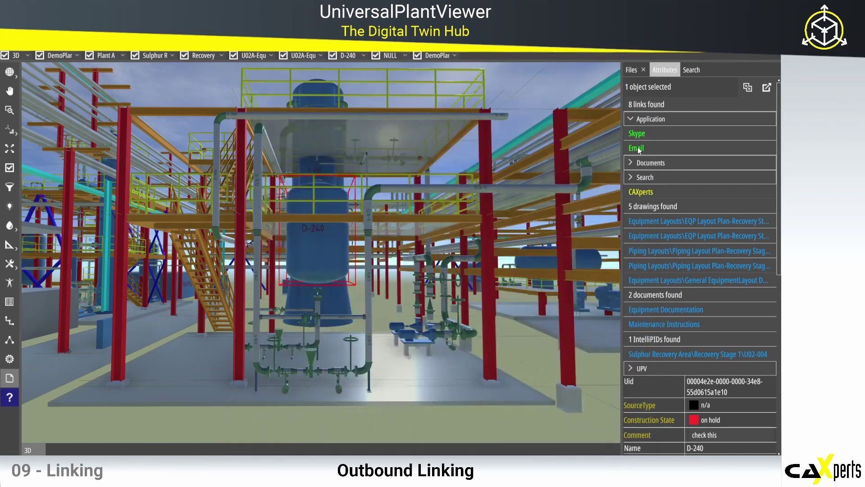
Step: View D-240's linked Adapters & Modules Overview document and the CAXperts website, and collapse the Application and Documents link groups
left_click(644, 163)
left_click(681, 192)
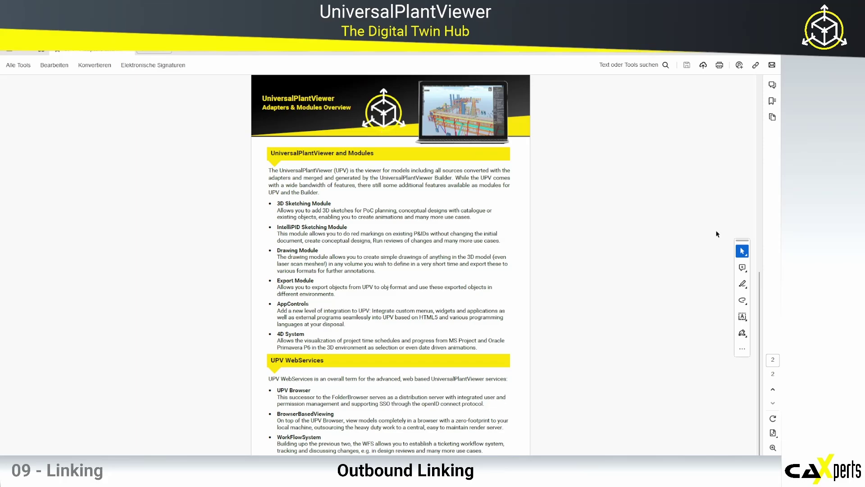
key("alt+Tab")
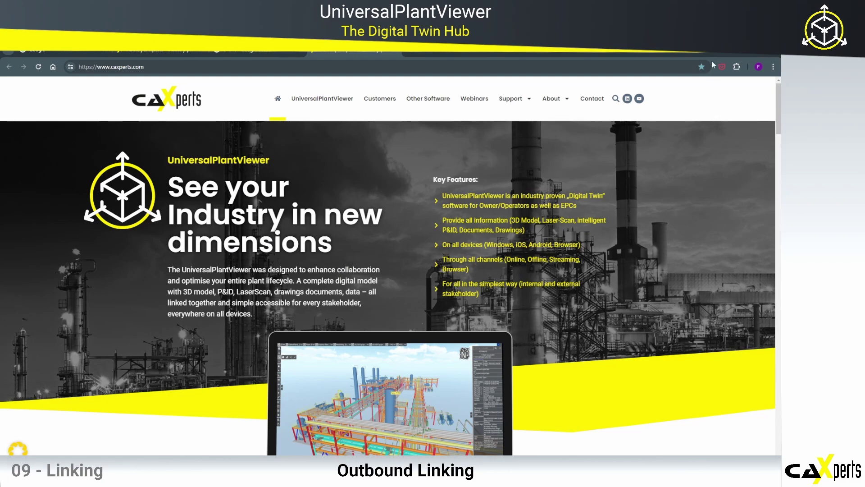
key("alt+Tab")
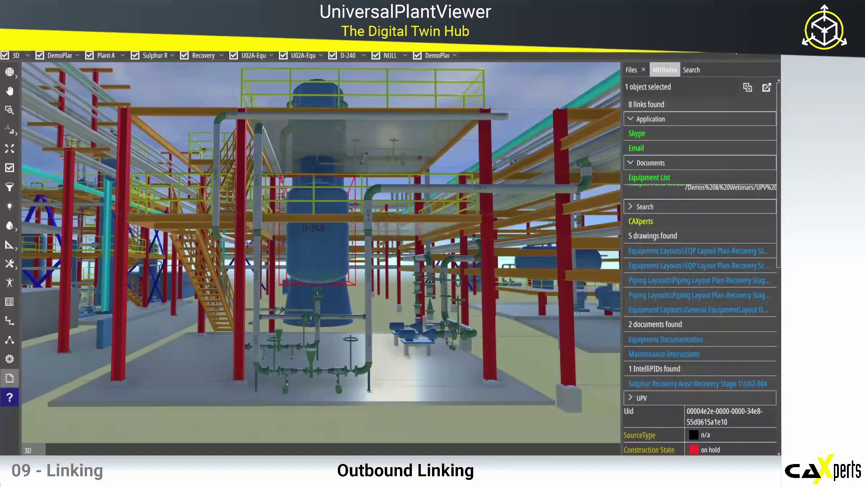
left_click(633, 118)
left_click(632, 133)
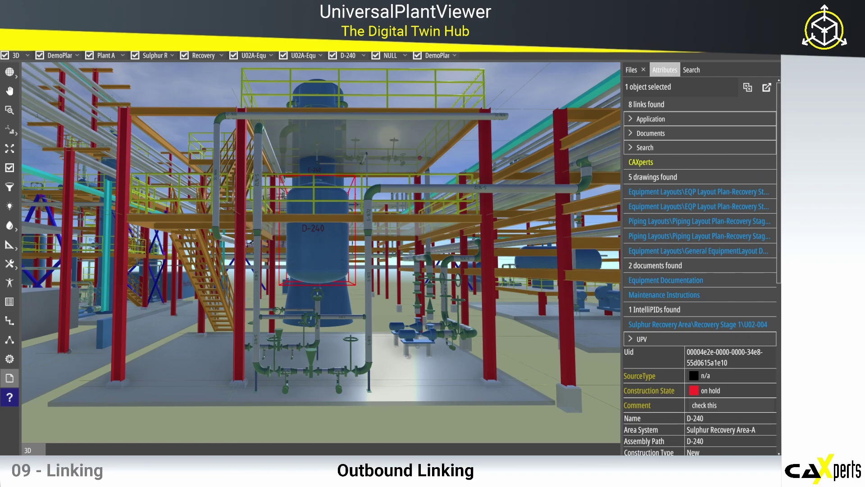
Step: Import AdditionalLinks.xlsx into the model, appending its entries to the existing links, and select vessel D-240 to show its links
left_click_drag(0, 129, 547, 130)
left_click(632, 71)
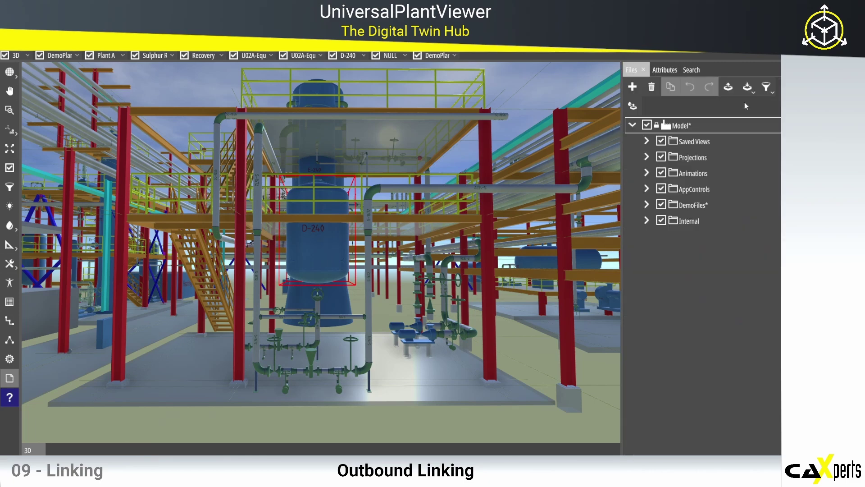
left_click(728, 88)
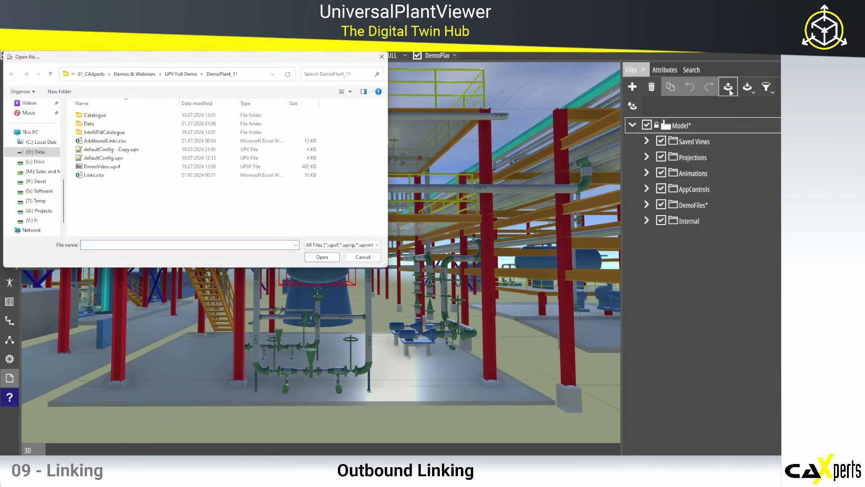
double_click(106, 142)
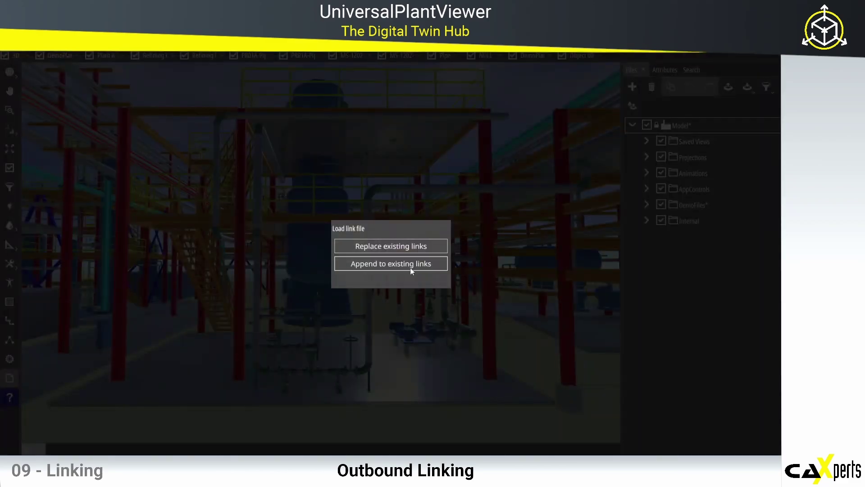
left_click(411, 269)
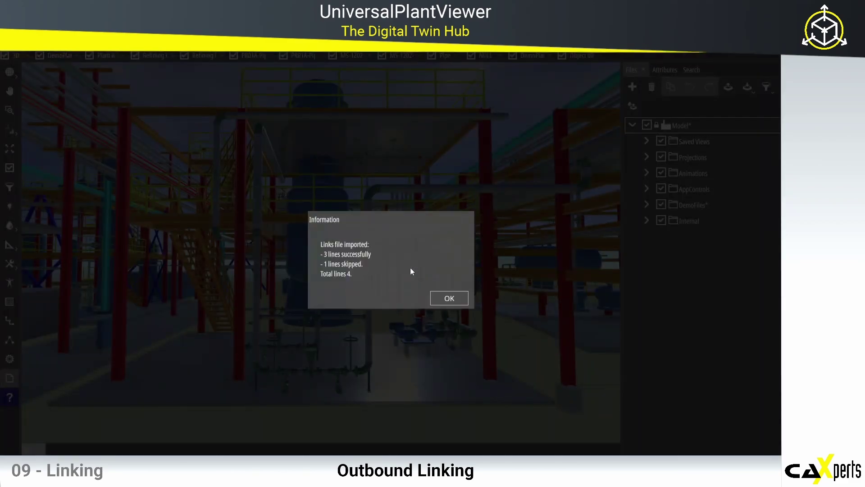
left_click(450, 299)
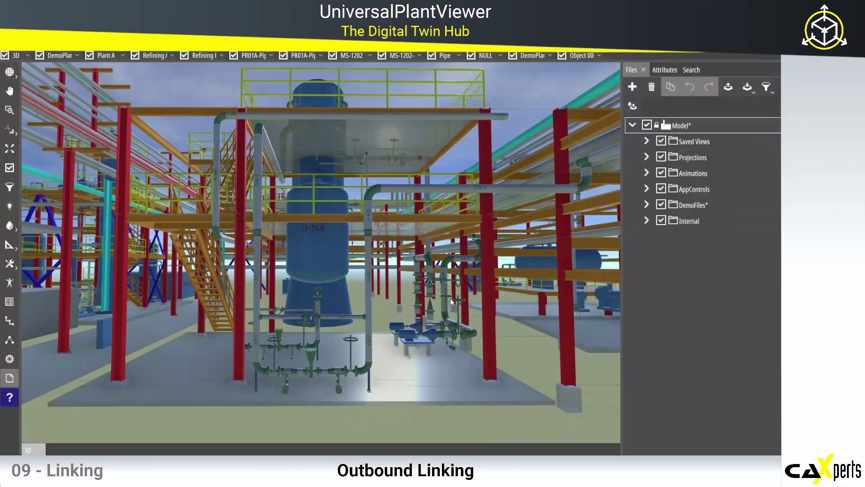
left_click(331, 257)
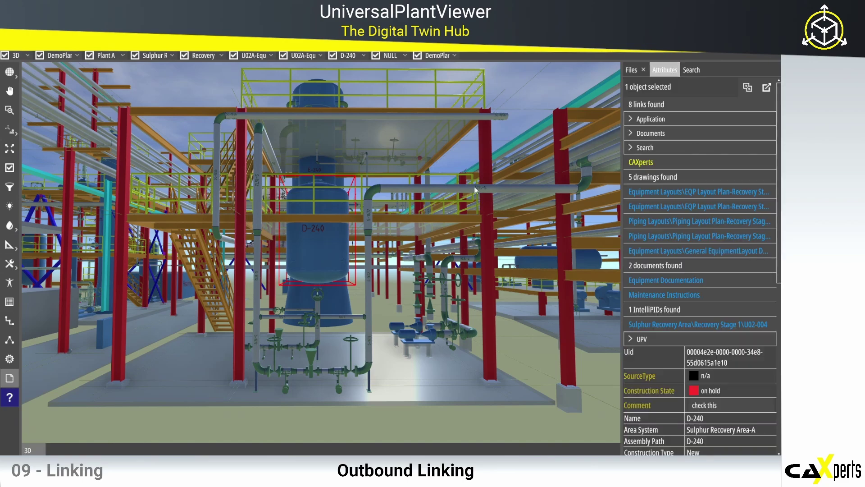
Step: Select vessel D-240, view its linked Word and PDF datasheets and its Google Search page, and return to the model
left_click(334, 252)
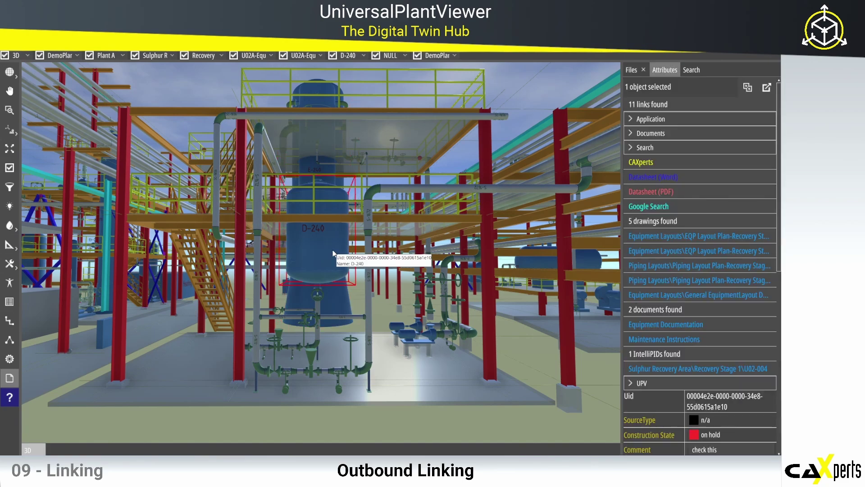
left_click(647, 176)
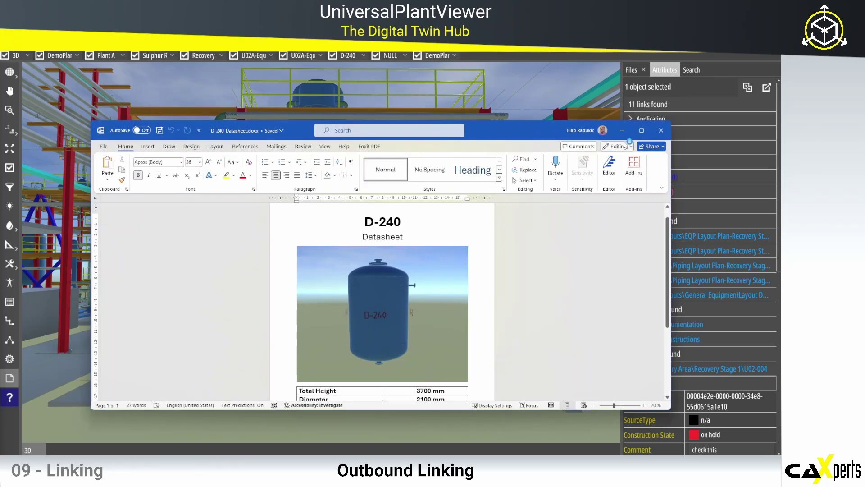
left_click(623, 131)
left_click(647, 191)
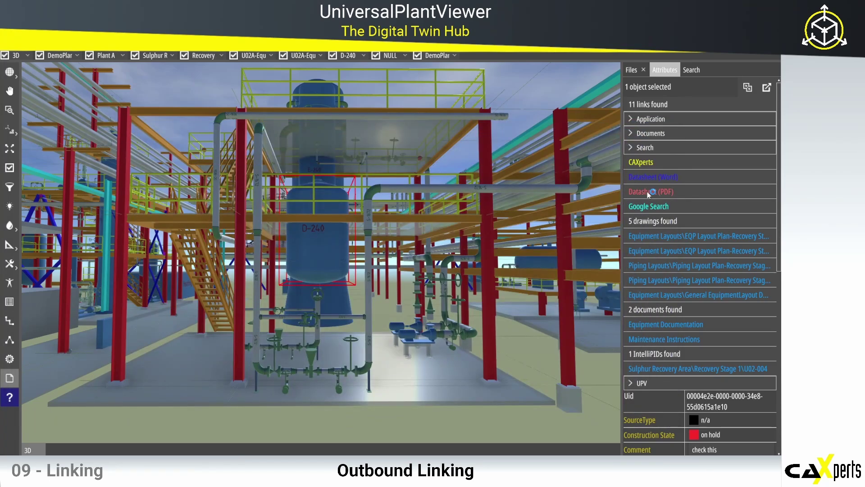
left_click(731, 48)
left_click(646, 207)
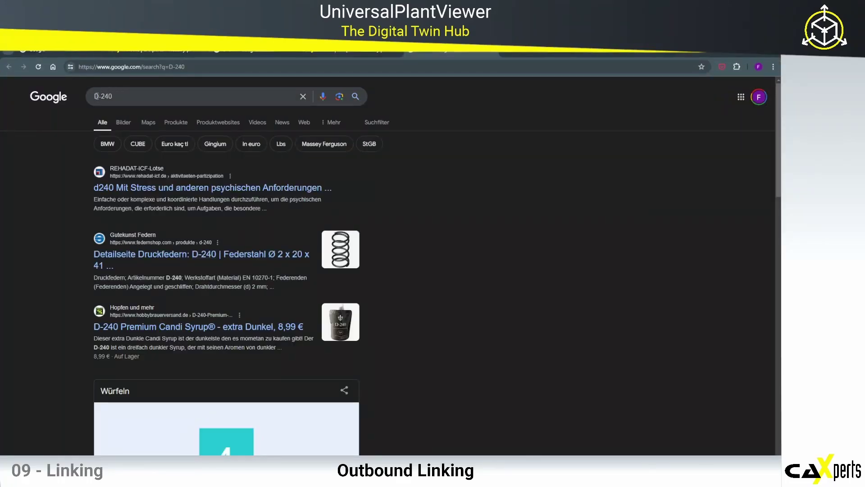
left_click(734, 52)
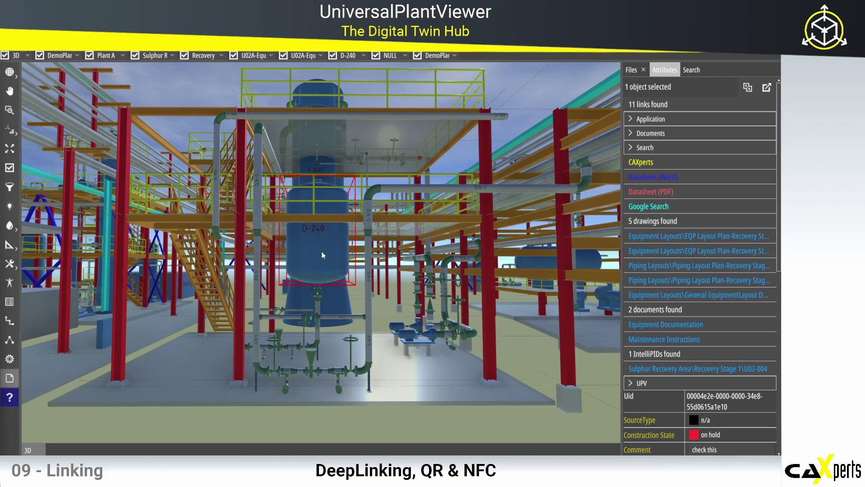
Step: Create a deep link to vessel D-240 and paste it over the existing link in the open Notepad document
left_click(766, 89)
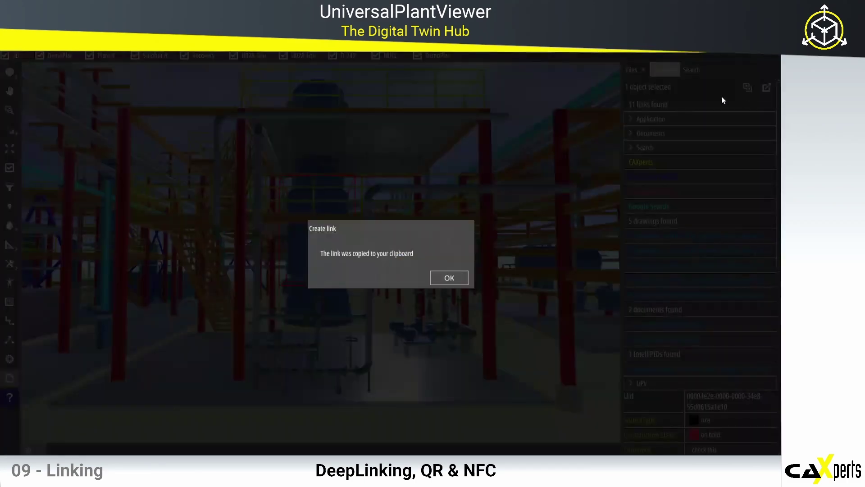
left_click(447, 277)
mouse_move(179, 483)
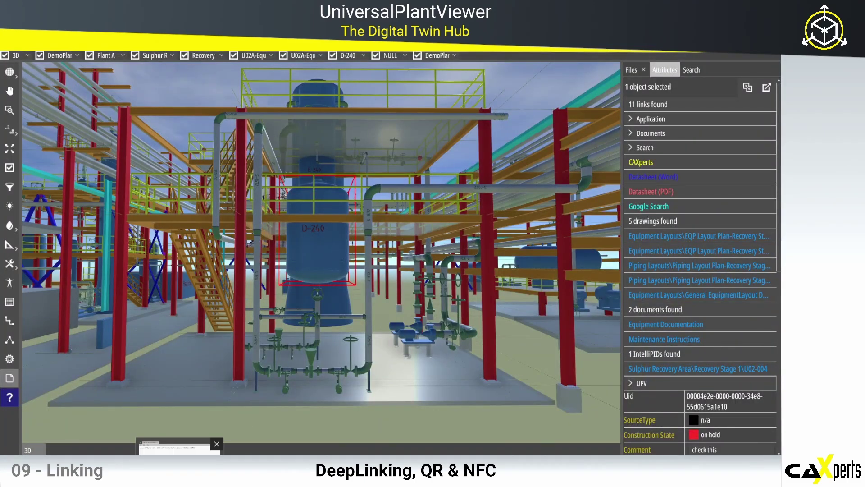
left_click(179, 448)
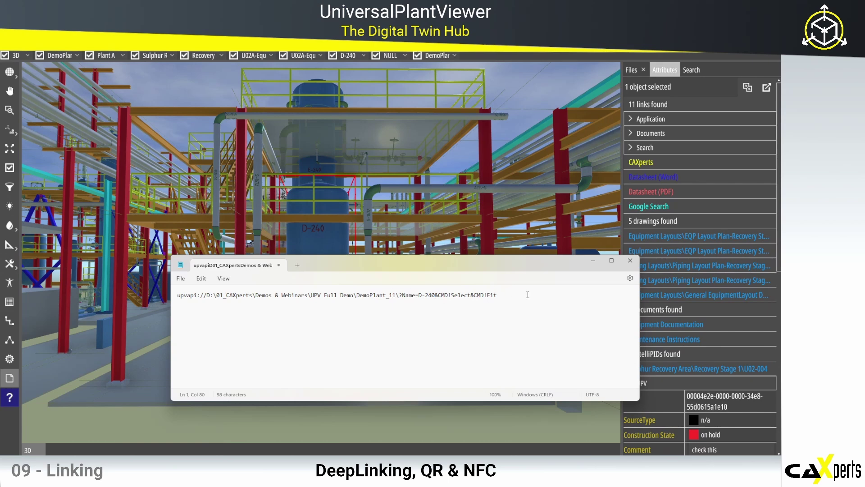
left_click_drag(527, 295, 118, 297)
key("ctrl+v")
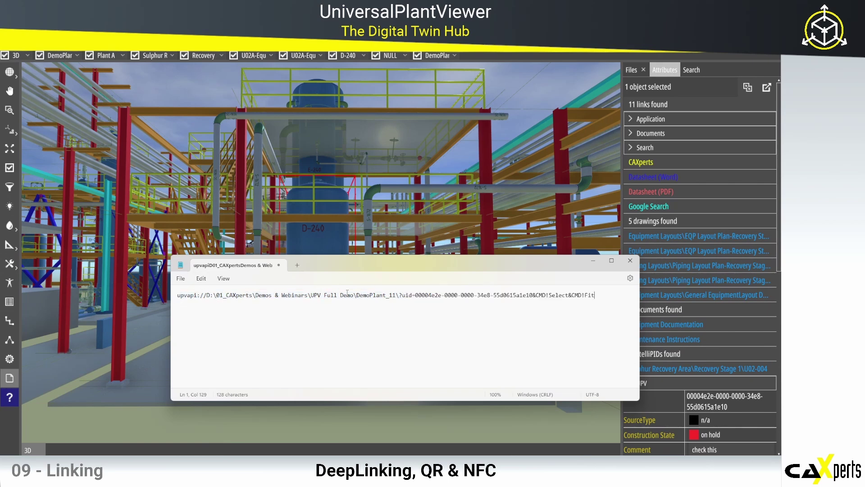
Step: Replace the link's uid criterion with Name=240, highlight the Select and Fit commands, and minimize the text editor
left_click_drag(403, 295, 533, 296)
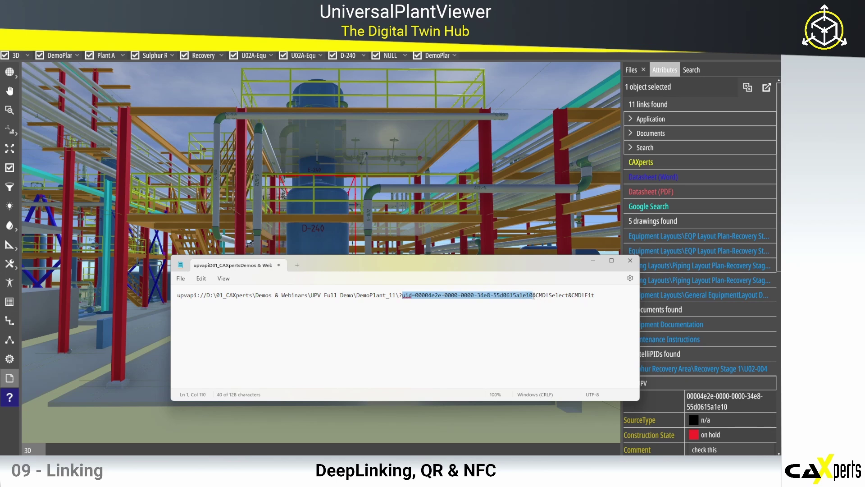
type("Name=2")
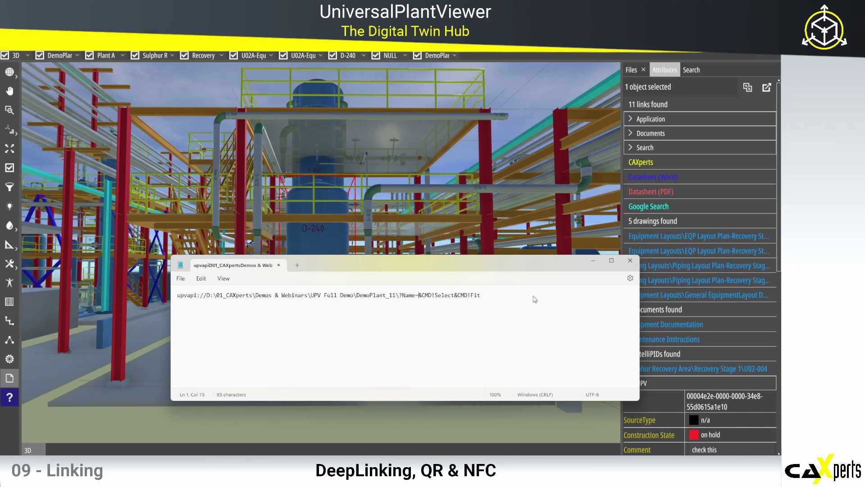
type("40")
left_click_drag(432, 295, 492, 295)
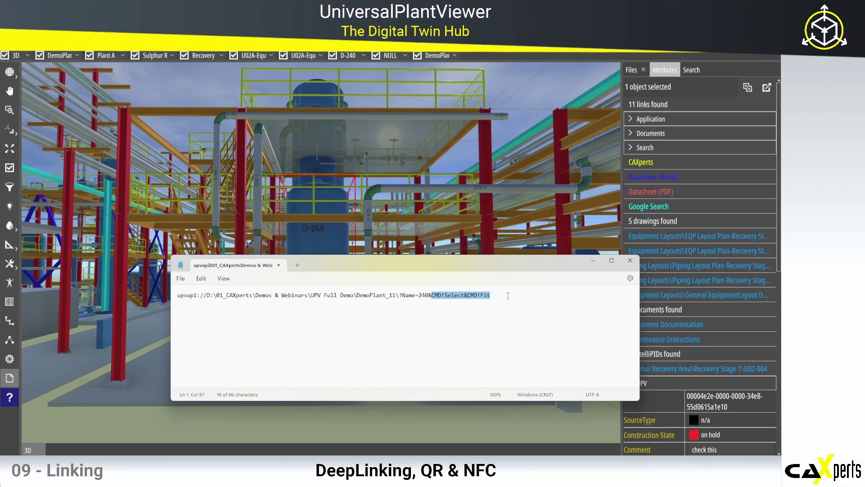
left_click(591, 262)
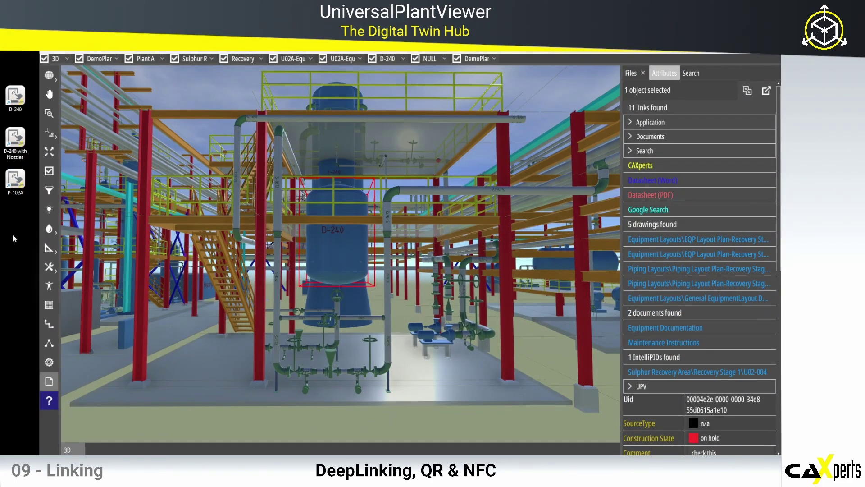
Step: Open the D-240 desktop deep link to select and fit the vessel in the model
left_click(16, 97)
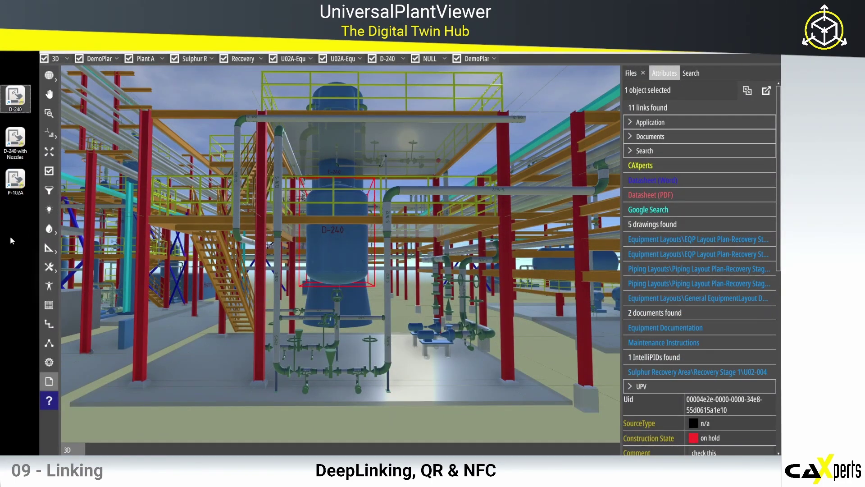
double_click(13, 95)
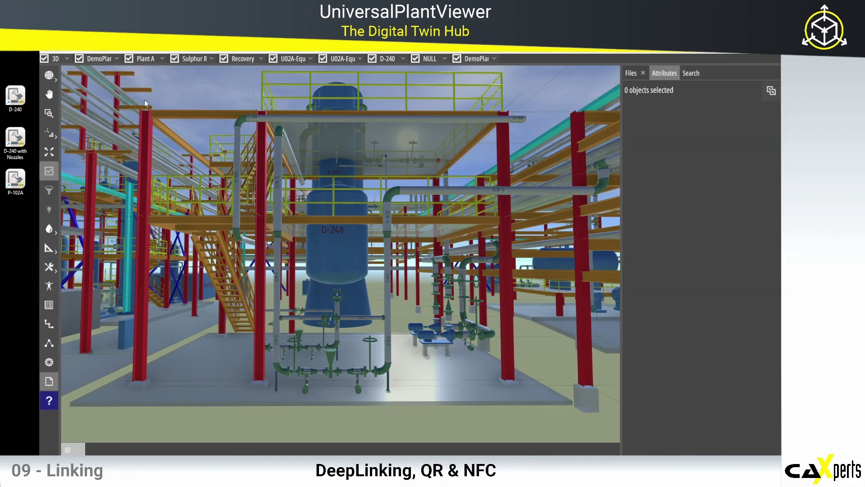
left_click(20, 97)
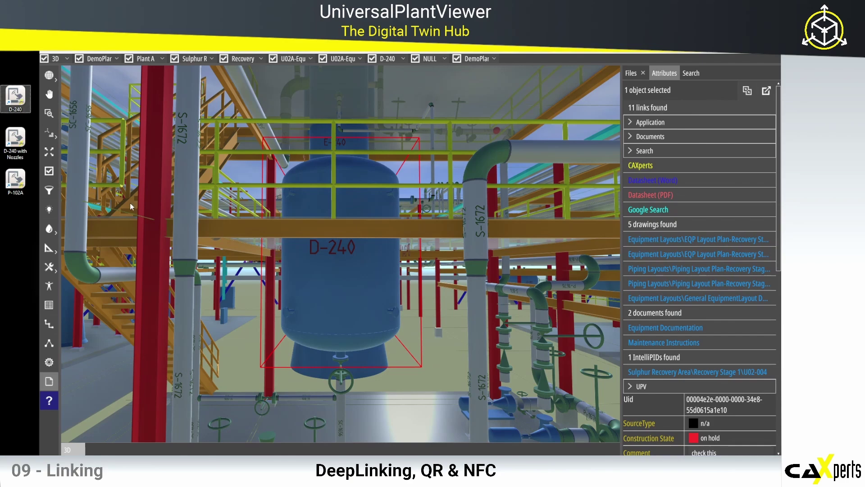
Step: Open the D-240 with Nozzles and P-102A desktop deep links to select and fit those objects in the model
left_click(16, 139)
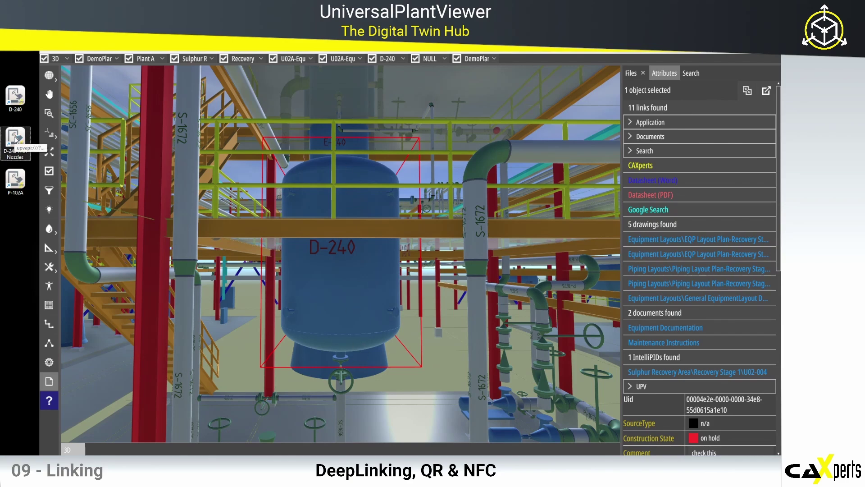
double_click(15, 138)
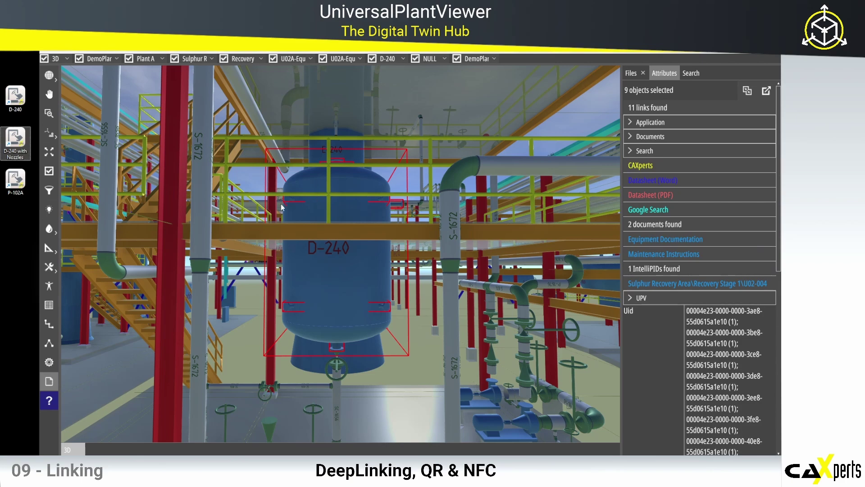
left_click(30, 183)
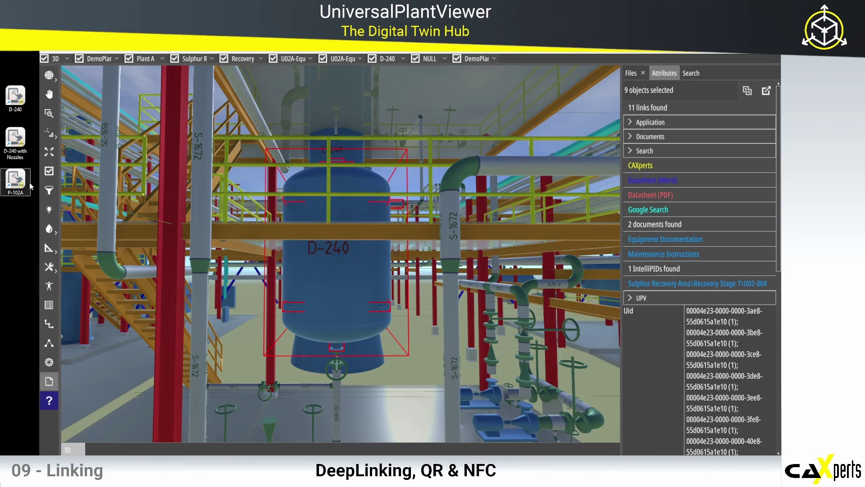
double_click(30, 185)
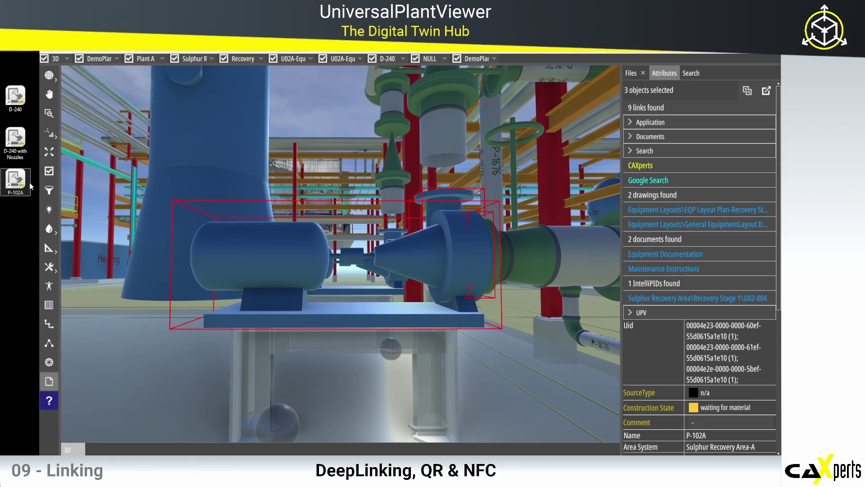
Step: Open the QR decoder to scan object codes for the model
left_click(49, 267)
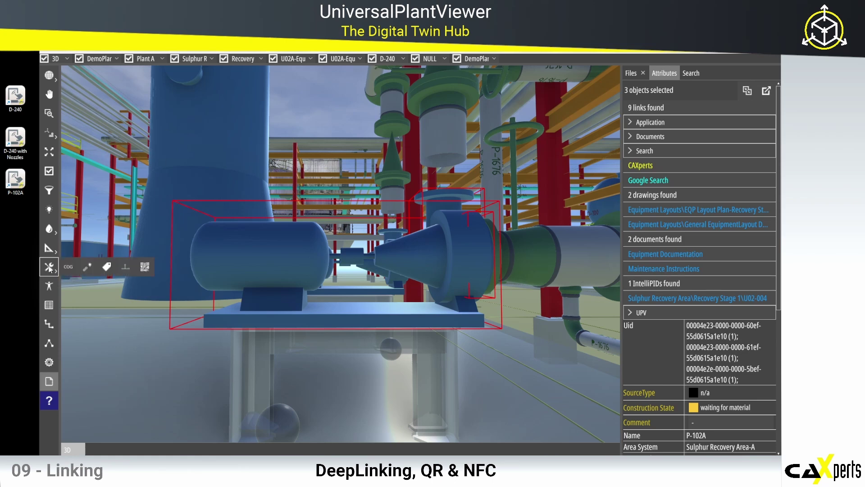
left_click(145, 267)
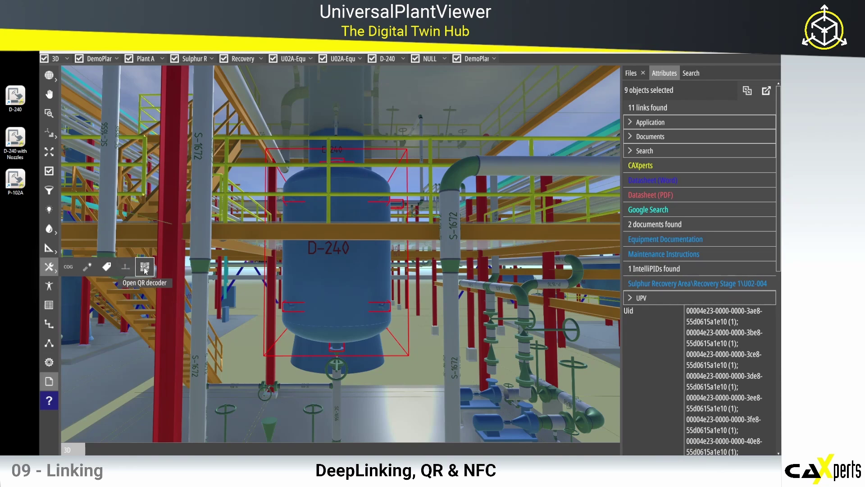
left_click(145, 268)
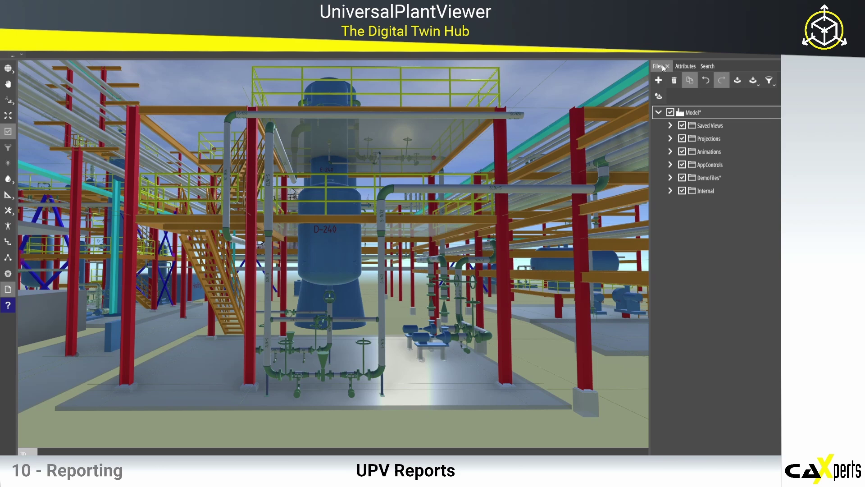
Step: Create a new report definition that excludes sketch data and exports all elements
left_click(658, 81)
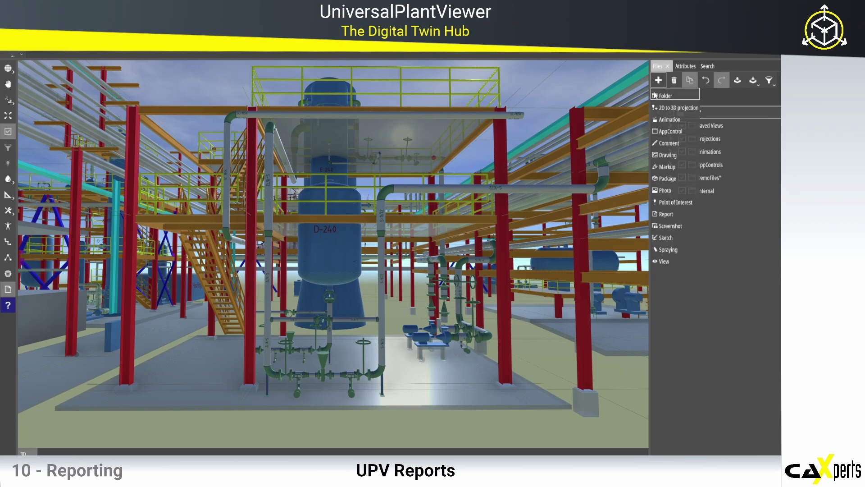
left_click(661, 215)
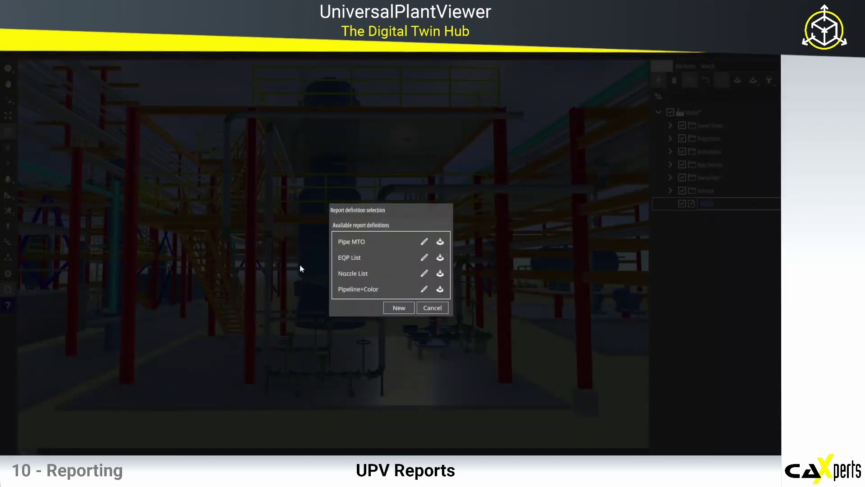
left_click(399, 309)
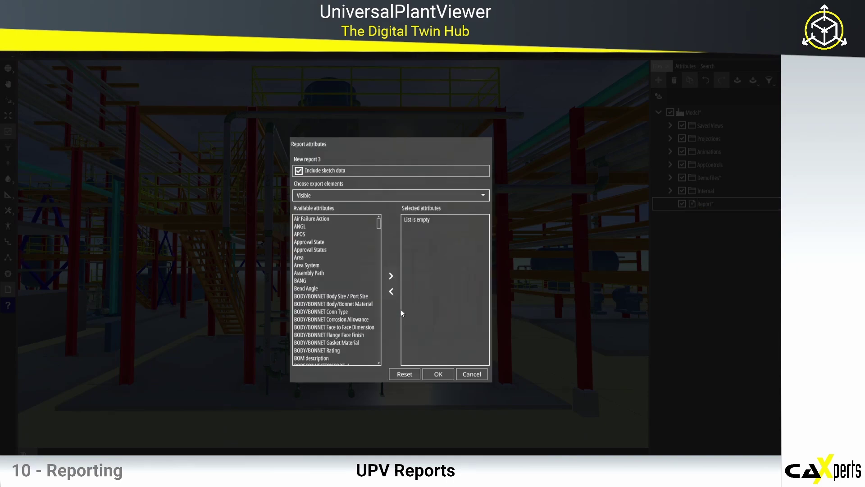
left_click(299, 170)
left_click(338, 195)
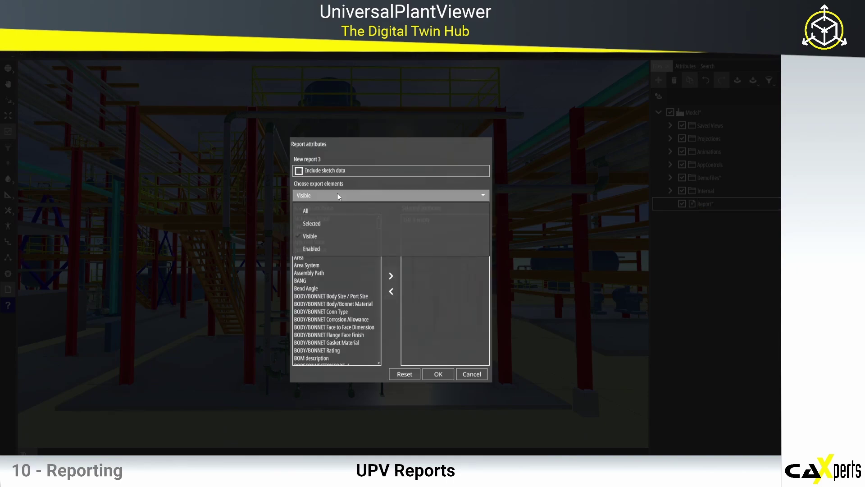
left_click(316, 209)
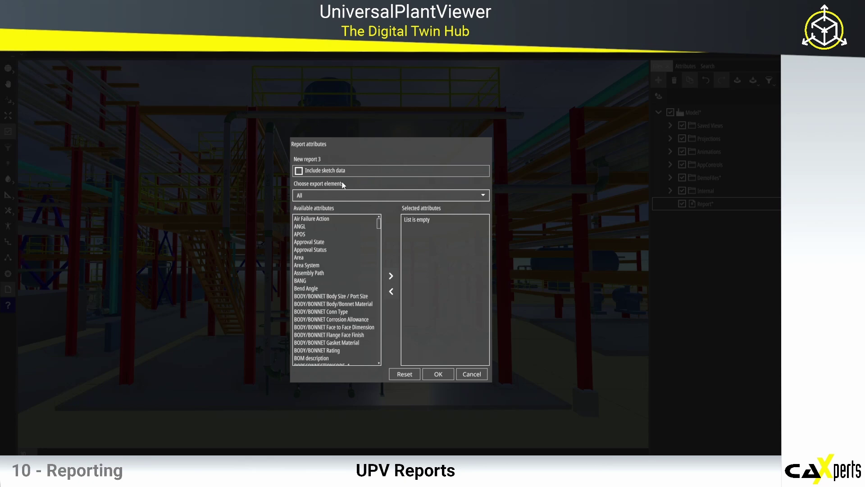
Step: Add the Unit System, Task, Name and Construction State attributes to the report and generate it
left_click(329, 233)
scroll(328, 231, "down", 20)
left_click_drag(326, 226, 412, 220)
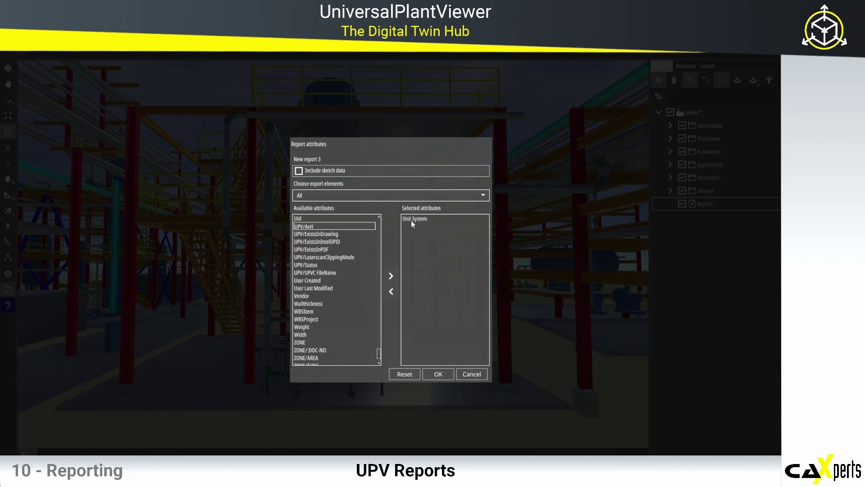
left_click_drag(298, 219, 417, 226)
left_click_drag(300, 220, 413, 234)
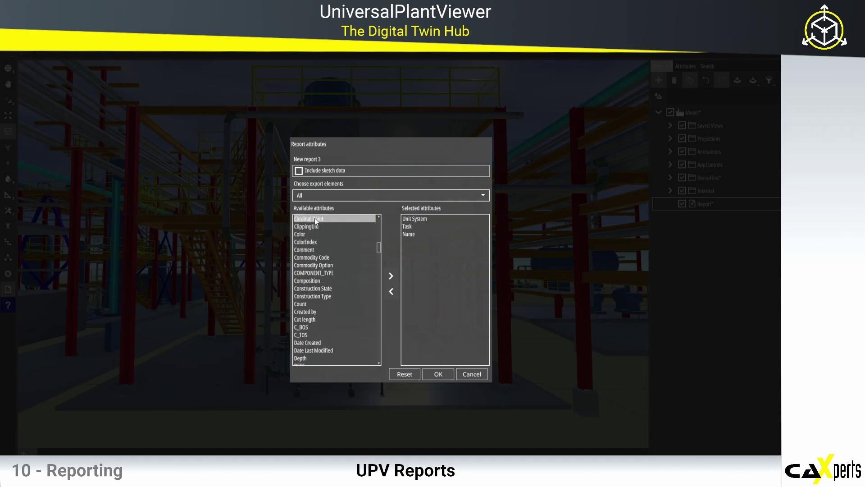
left_click_drag(340, 288, 423, 246)
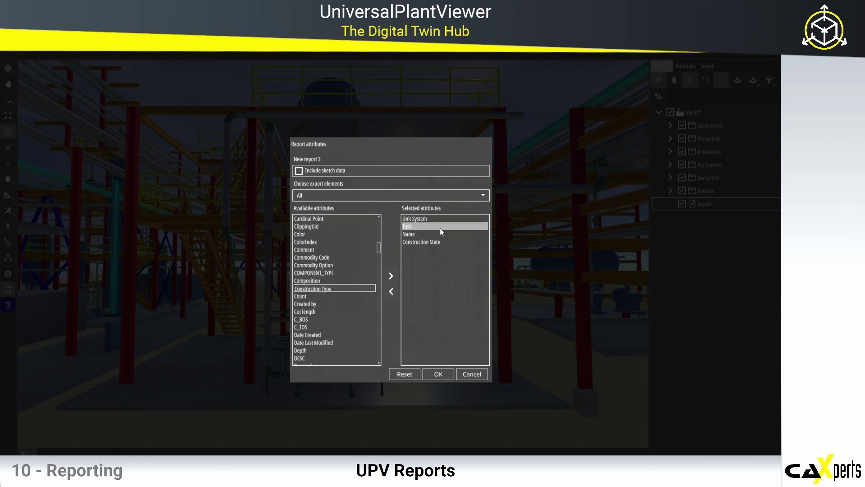
left_click(438, 374)
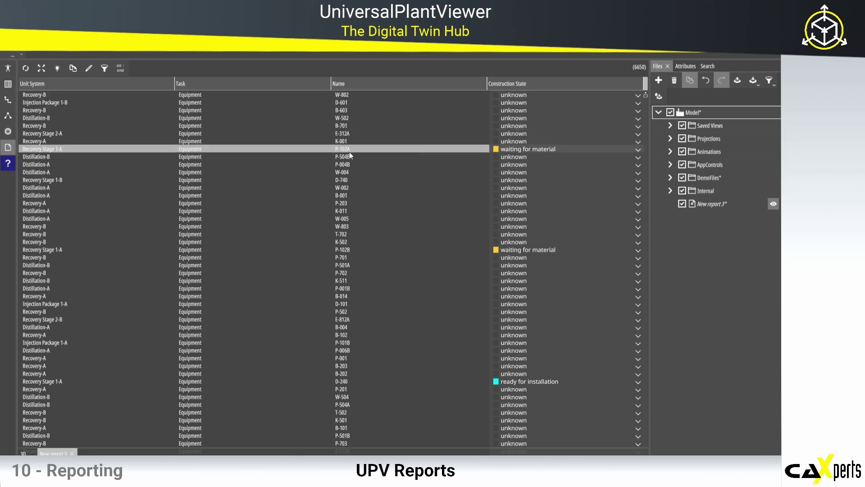
Step: Enable the report's column filters and filter the Task column for Equipment
left_click(106, 69)
left_click(233, 96)
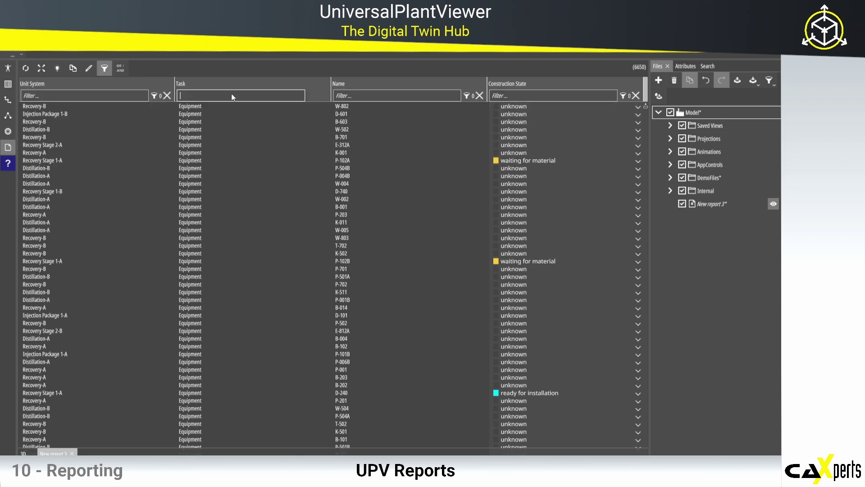
type("Equipment")
key("Return")
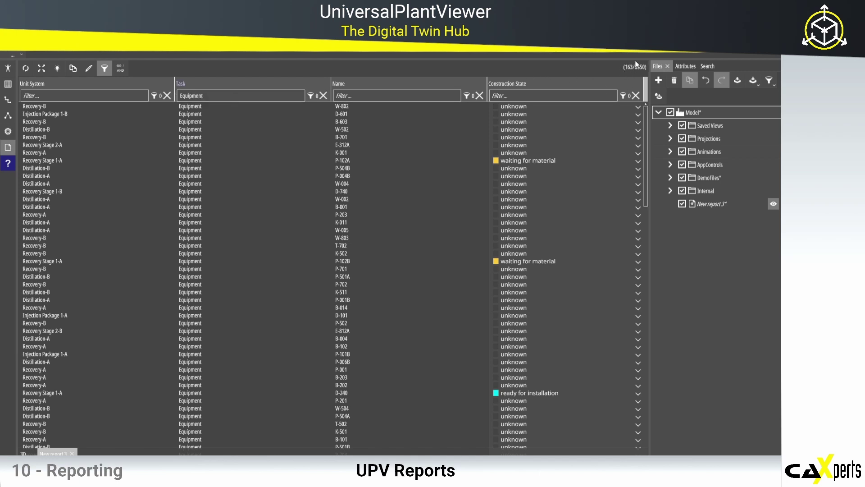
Step: Show exclusively the Recovery Stage 1-A rows in the report and fit the 3D view to P-102A
left_click(52, 160)
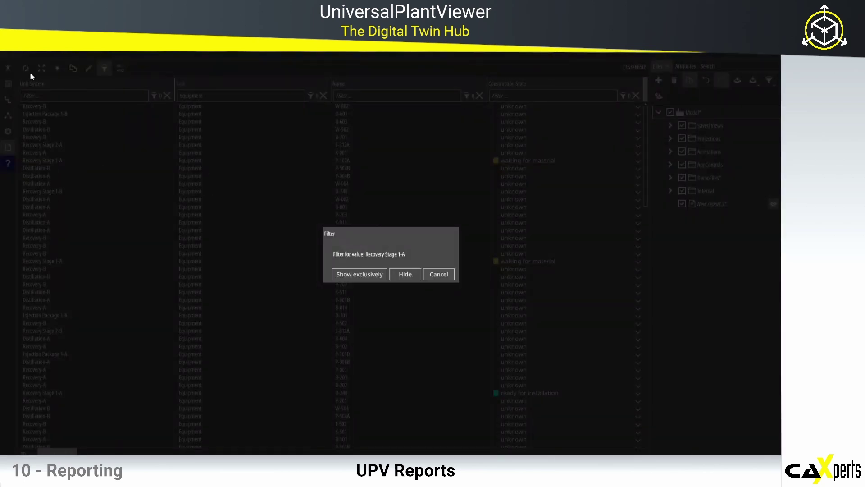
left_click(364, 279)
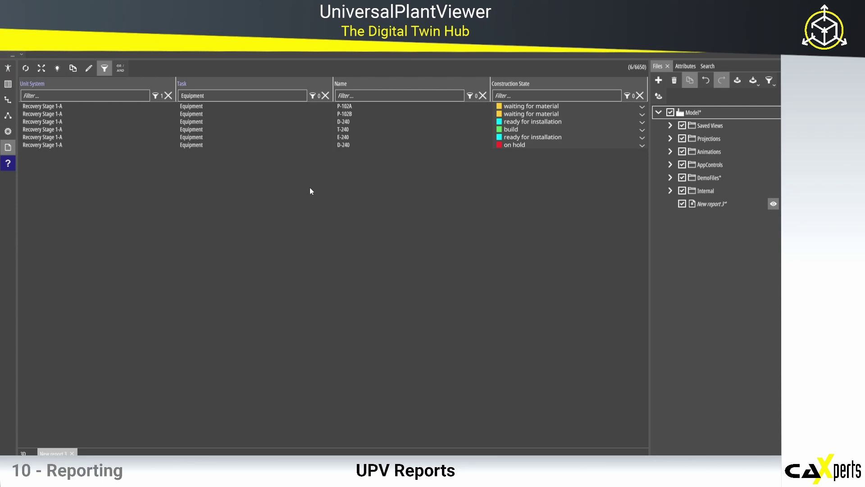
left_click(147, 107)
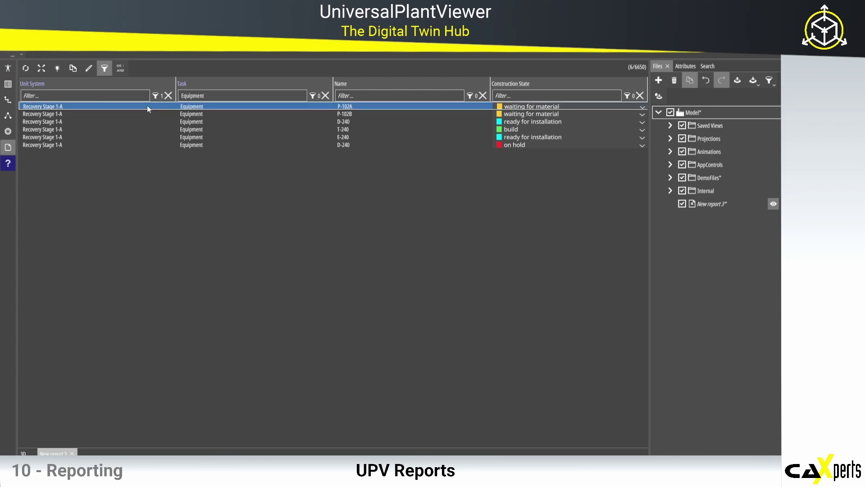
left_click(43, 69)
scroll(275, 231, "down", 3)
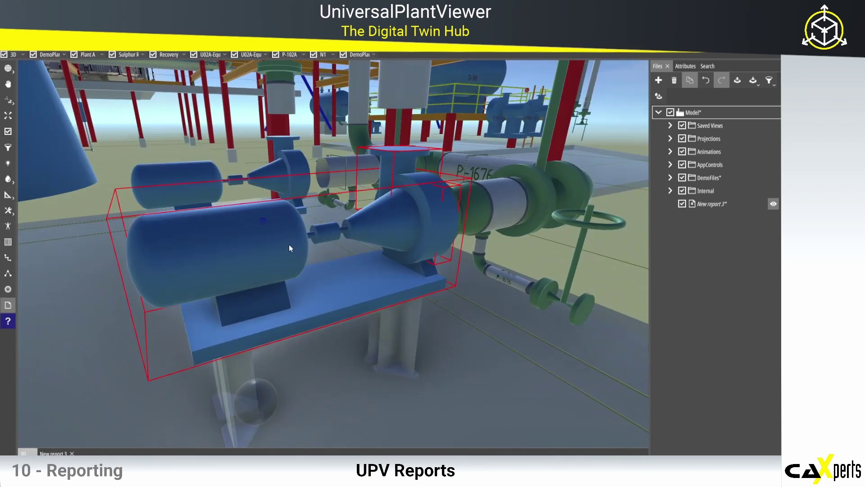
Step: Select P-102B in the report and highlight it together with P-102A in the 3D model
left_click(56, 453)
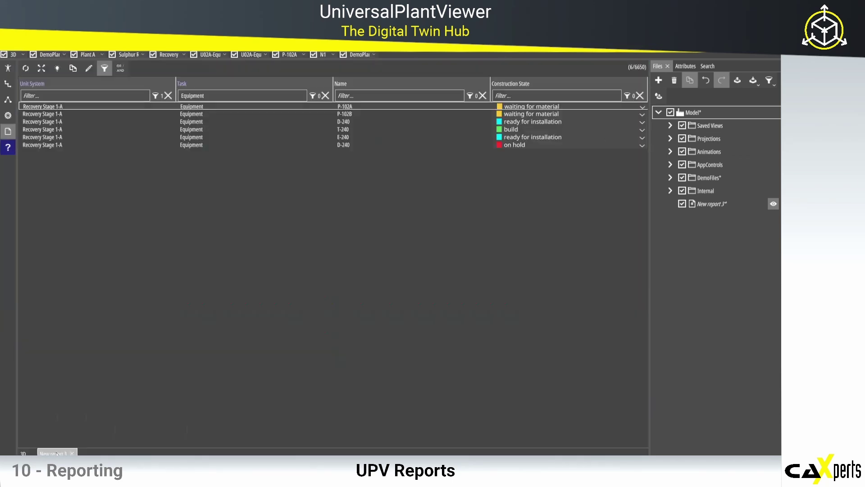
left_click(69, 114)
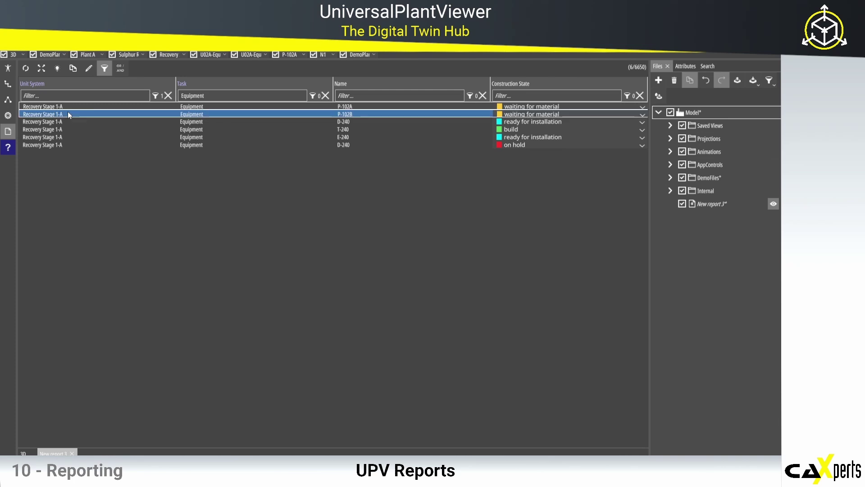
left_click(57, 68)
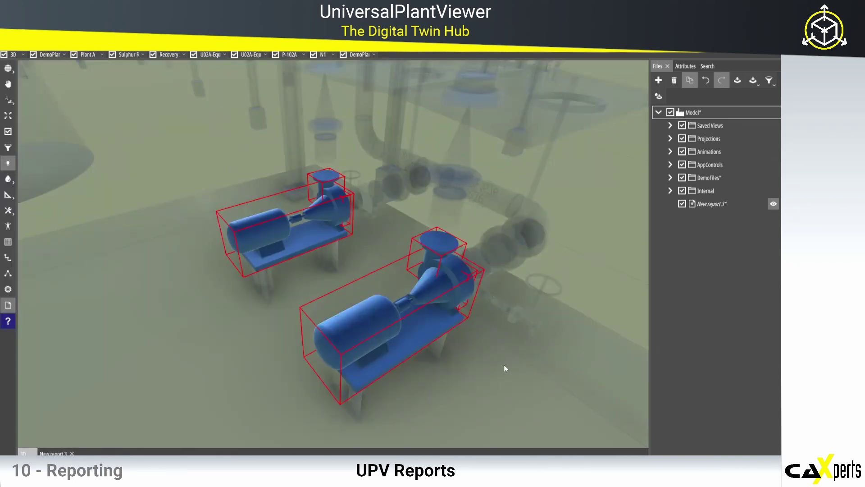
scroll(503, 310, "down", 5)
left_click_drag(507, 326, 464, 297)
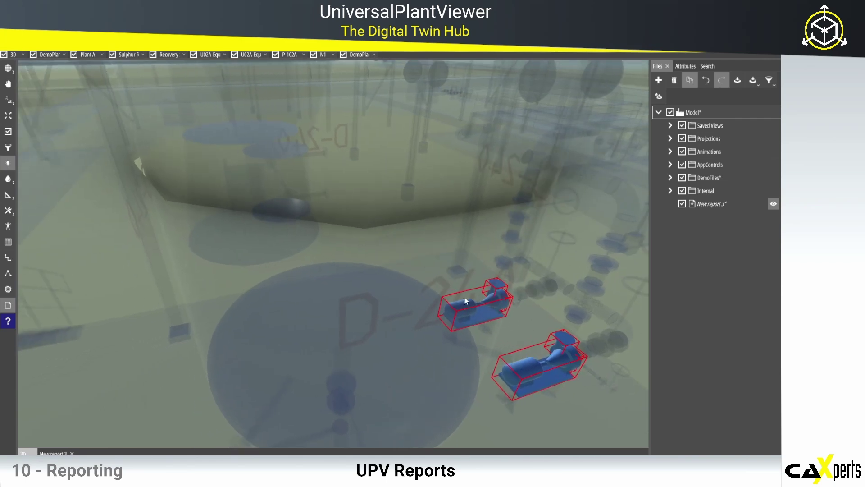
Step: Turn off the highlighting in the 3D model and reset the view
left_click(8, 163)
left_click(10, 68)
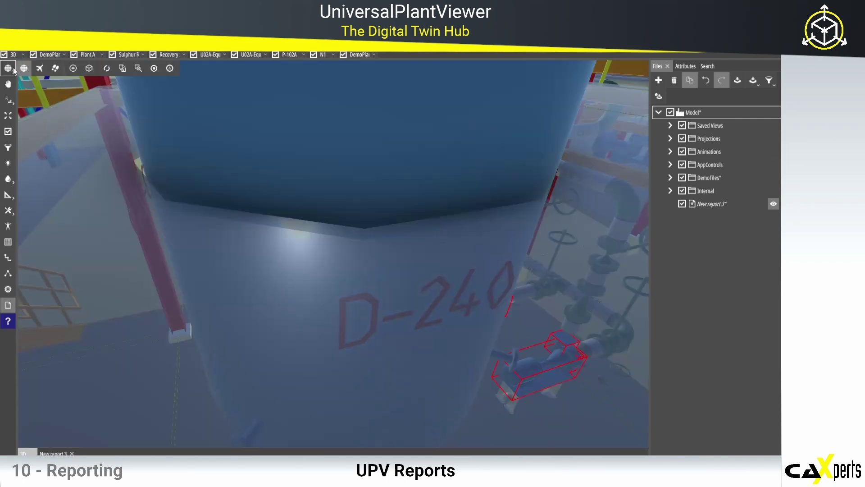
left_click(106, 68)
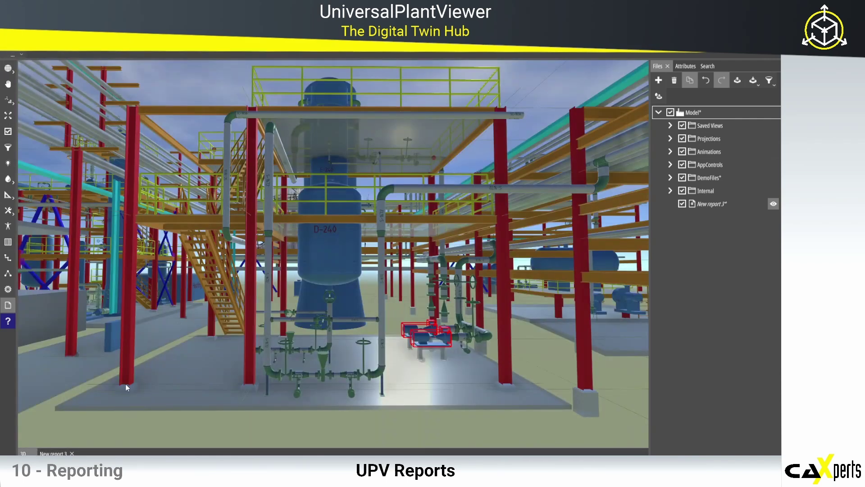
Step: Set the Construction State of P-102A to on hold in the report
left_click(62, 452)
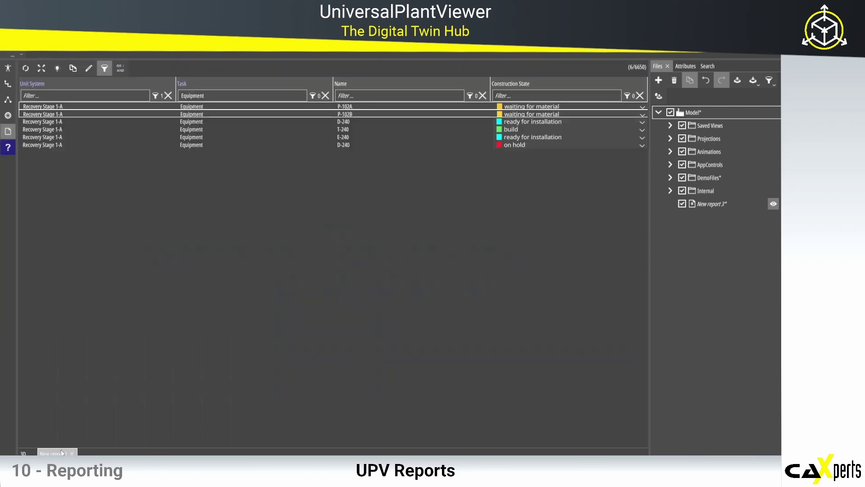
left_click(568, 108)
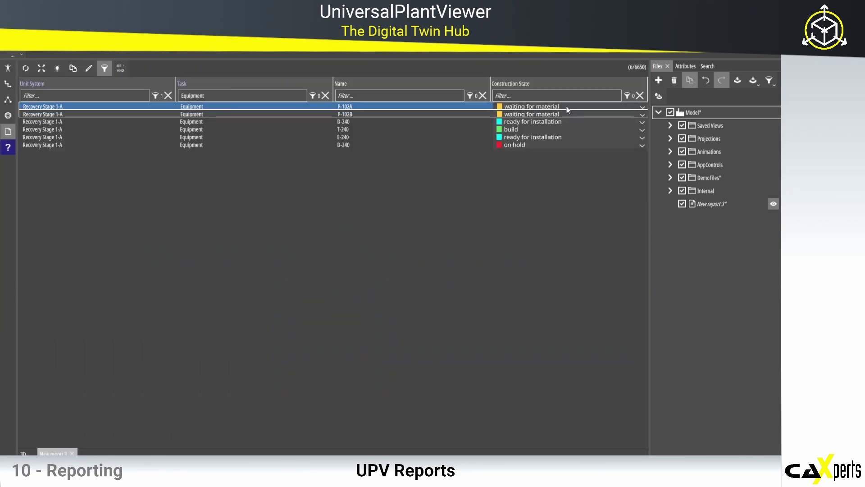
left_click(567, 109)
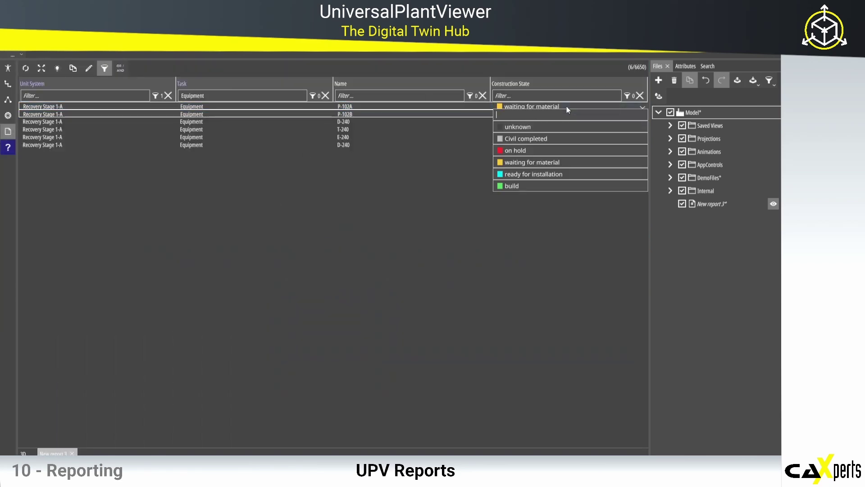
left_click(530, 150)
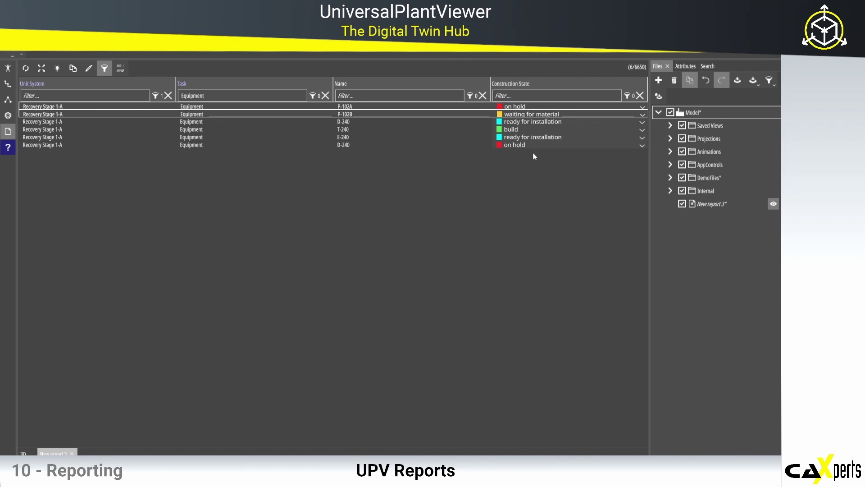
Step: Set the Construction State of P-102A to waiting for material
left_click(523, 109)
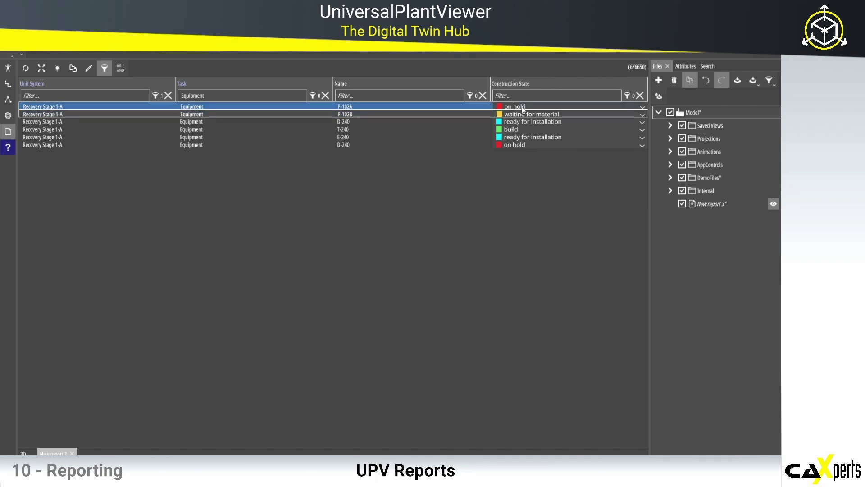
left_click(523, 108)
left_click(522, 161)
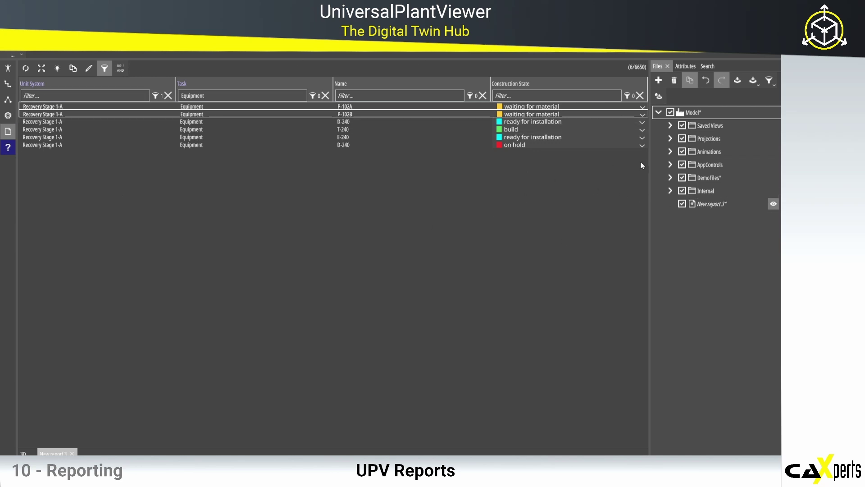
Step: Export New report 3 as an .xlsx file with the suggested name into the Data folder
double_click(705, 204)
left_click(753, 80)
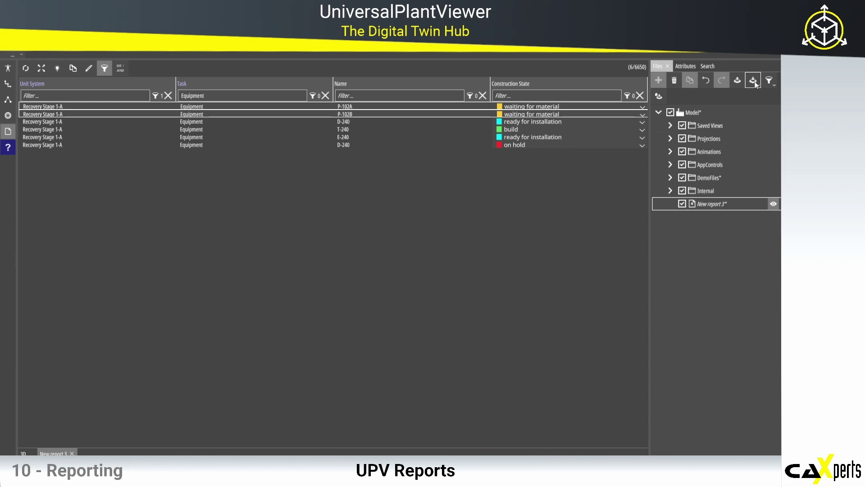
left_click(756, 145)
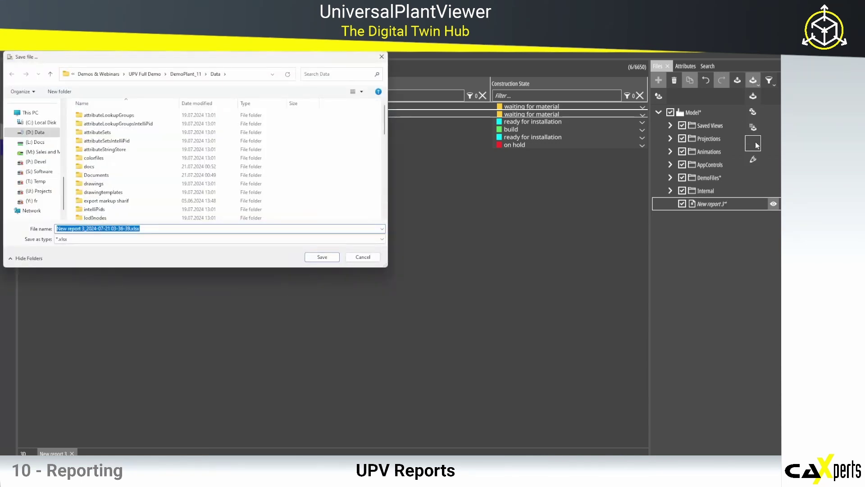
left_click(322, 257)
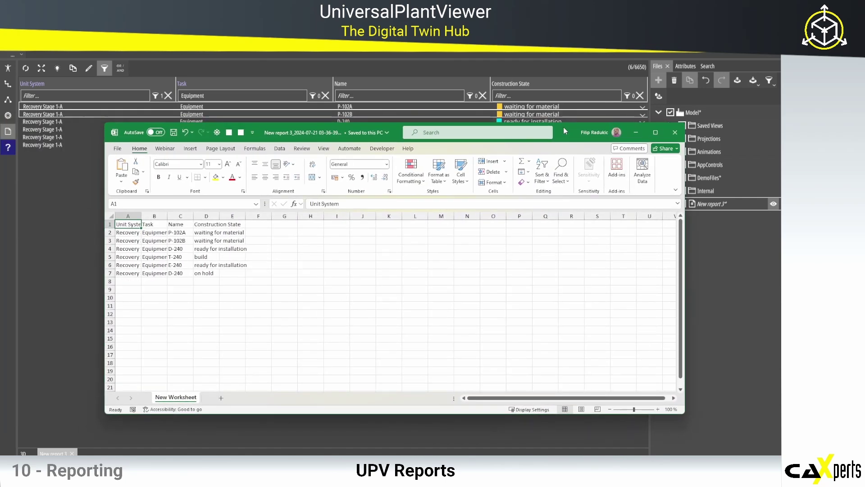
Step: Add filters to columns A to C of the exported Excel workbook and fit their widths, closing it without saving
left_click_drag(128, 215, 180, 216)
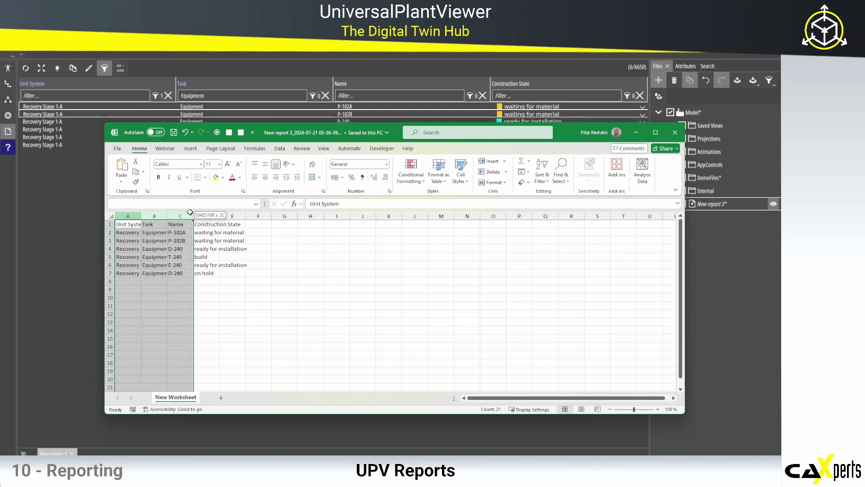
left_click(542, 173)
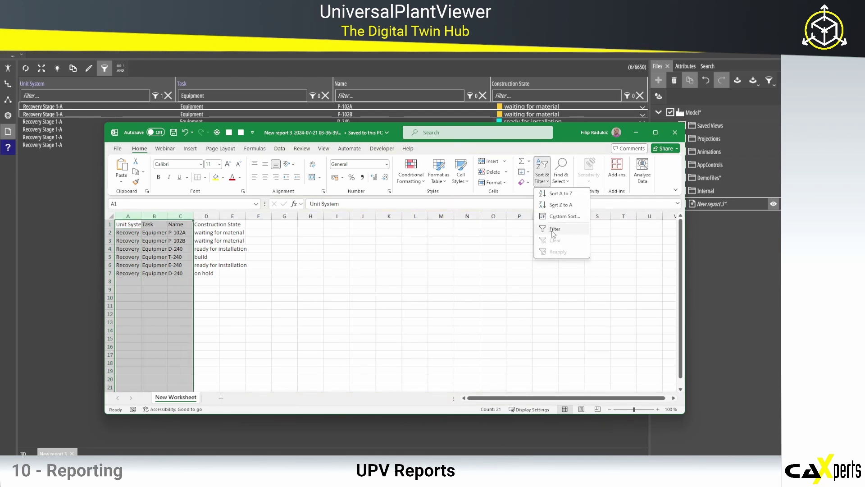
left_click(553, 233)
double_click(193, 215)
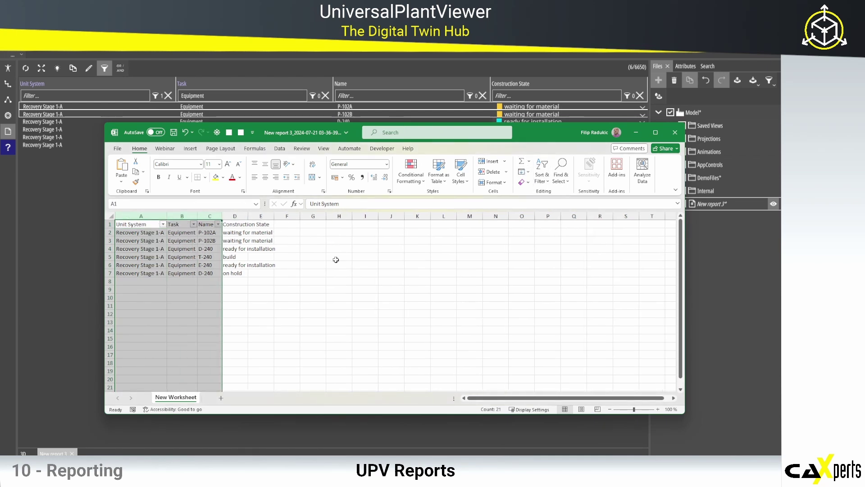
left_click(247, 289)
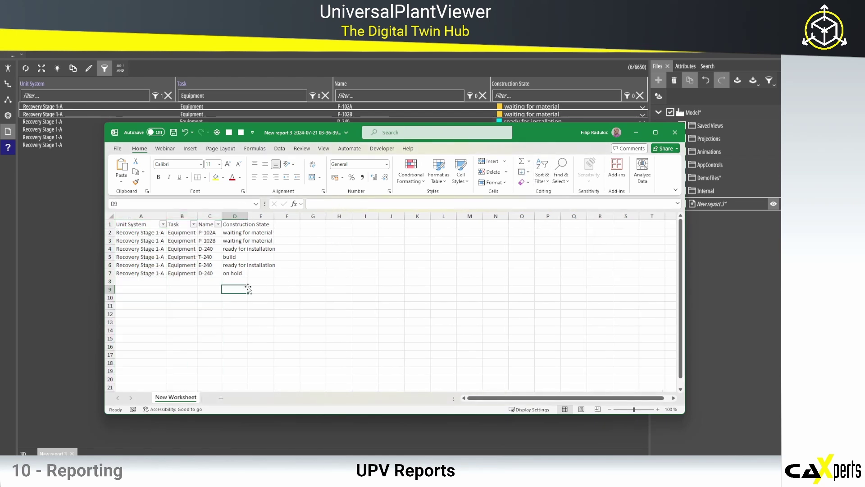
left_click(675, 132)
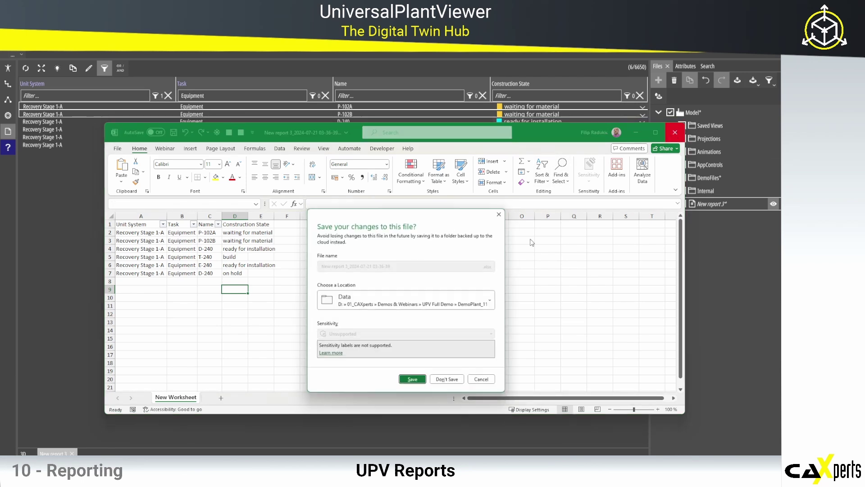
left_click(450, 383)
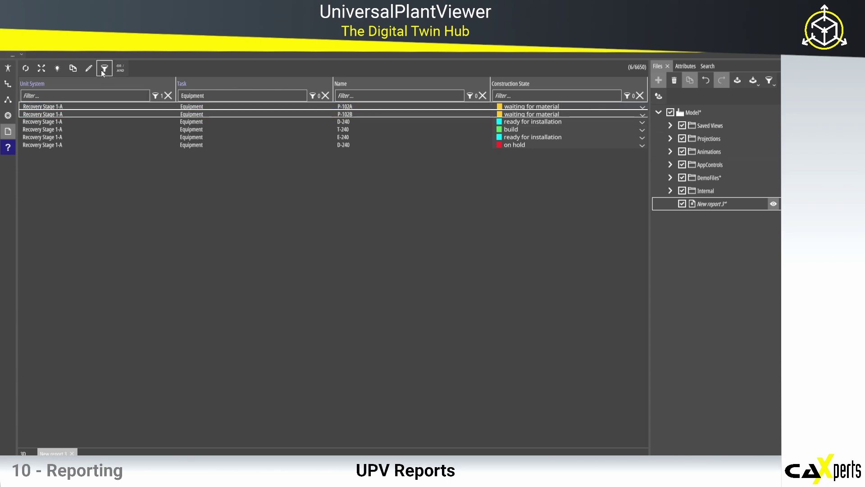
Step: Copy the report definition and paste it into row 6 of the report definitions workbook in Excel
left_click(73, 70)
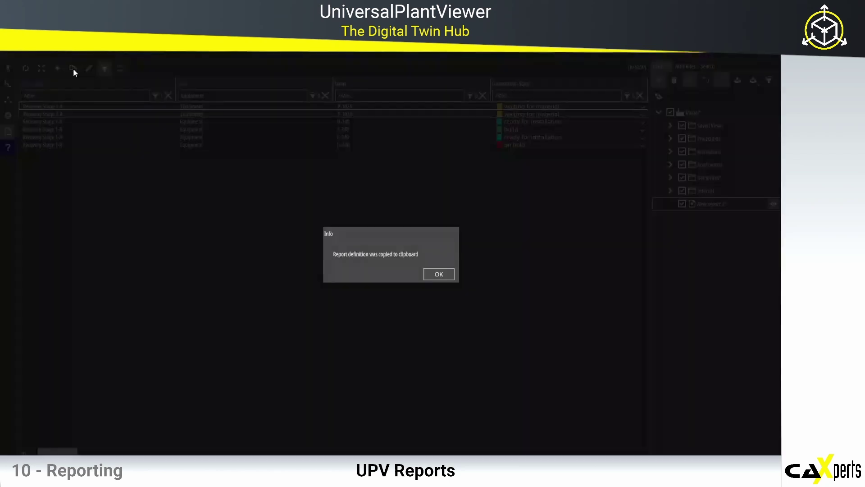
left_click(435, 275)
key("alt+Tab")
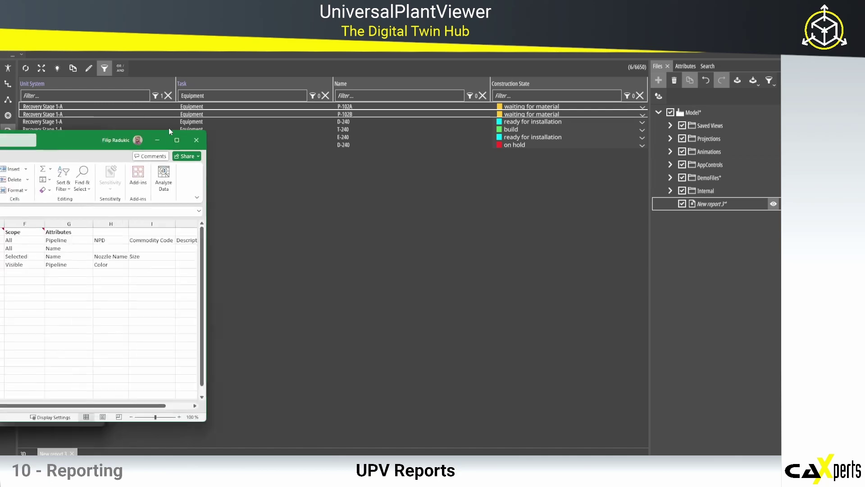
left_click_drag(170, 135, 541, 127)
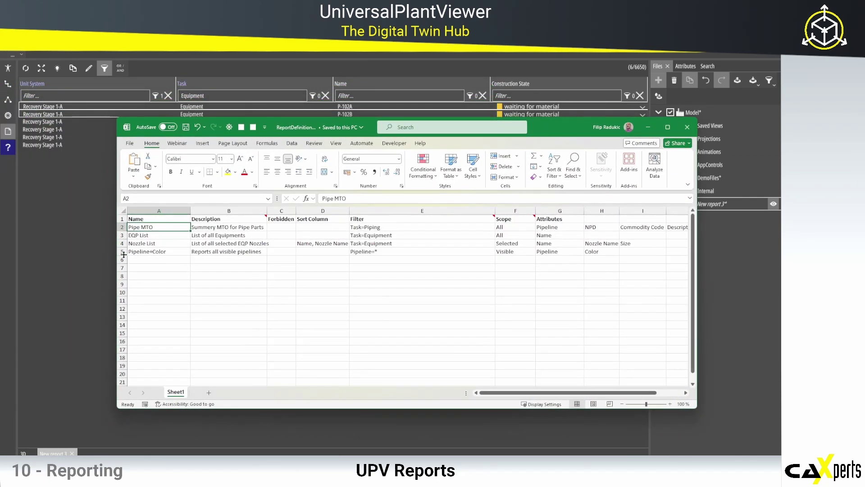
left_click(145, 259)
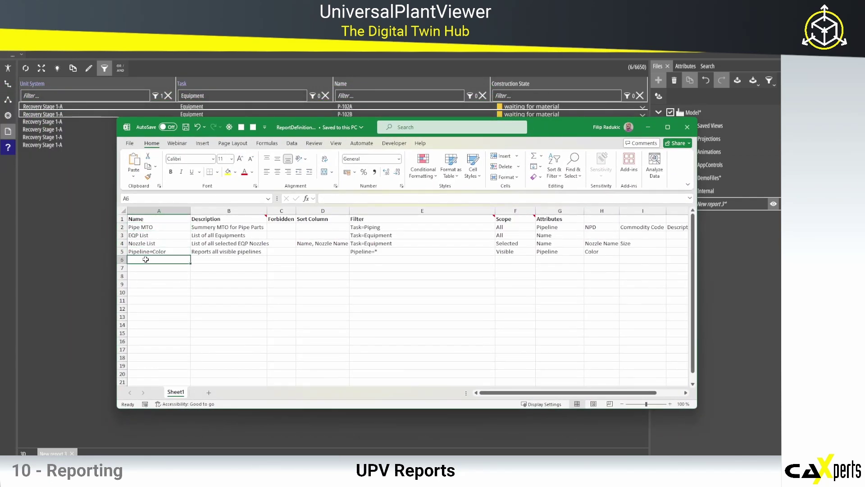
key("ctrl+v")
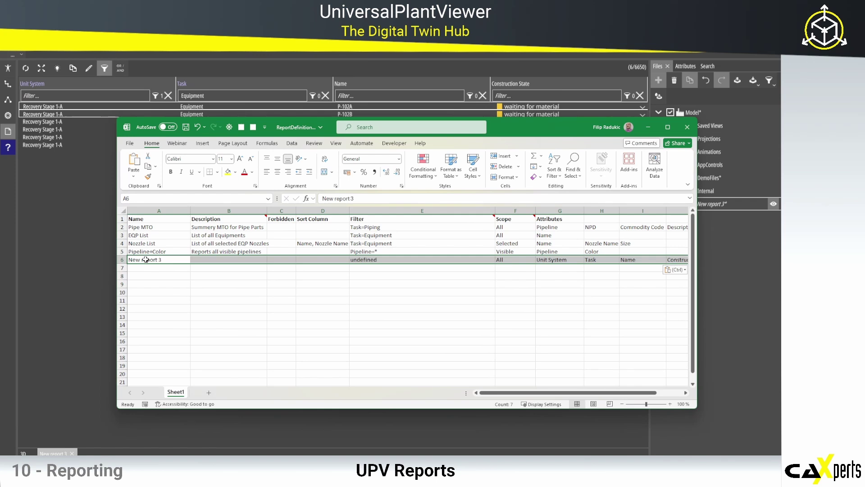
Step: Rename the pasted report definition in cell A6 to Construction State
left_click(145, 259)
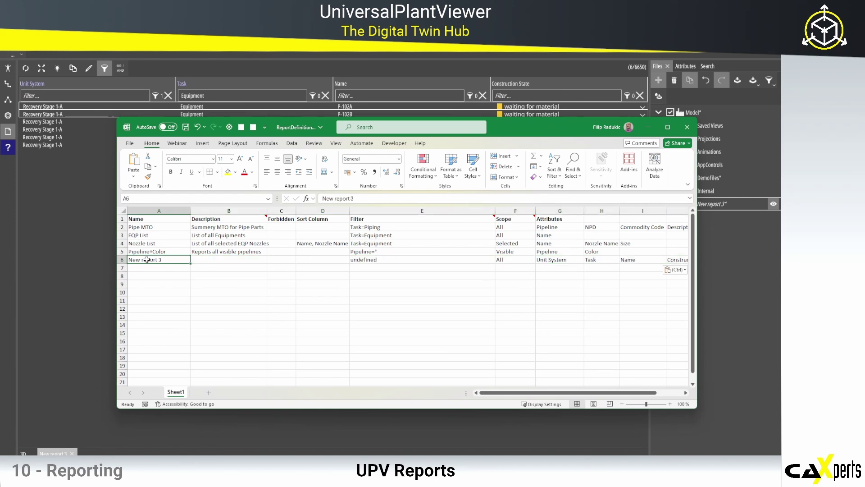
type("Cons")
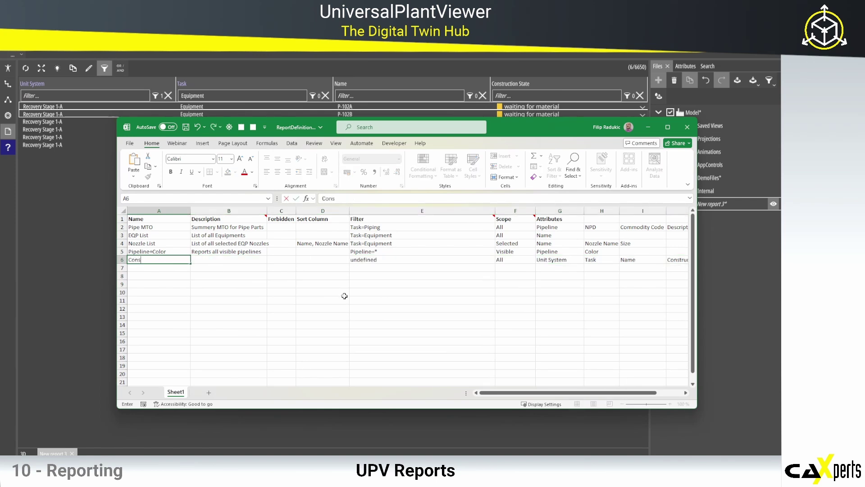
type("truction Statr")
key("BackSpace")
key("BackSpace")
key("Tab")
Step: Enter "for Recovery Stage 1-A" as the description of the Construction State report
type("for U")
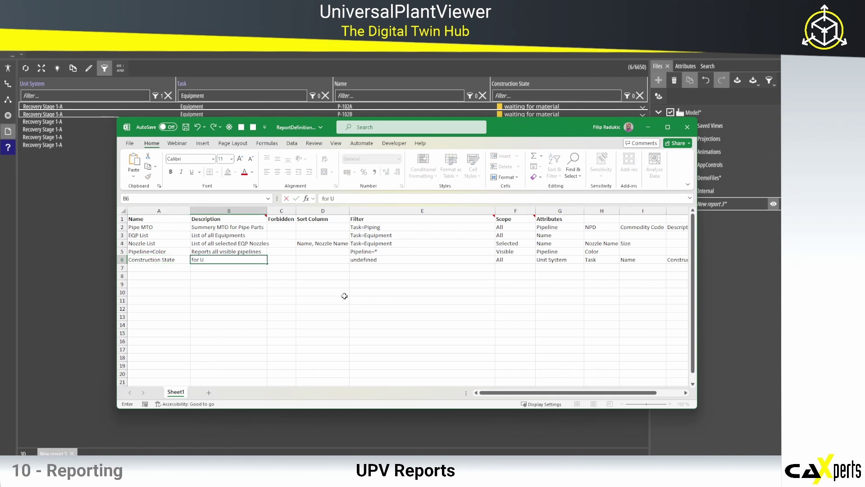
key("BackSpace")
type("Recovery Strage")
key("BackSpace")
key("BackSpace")
key("BackSpace")
key("BackSpace")
type("age 1-A")
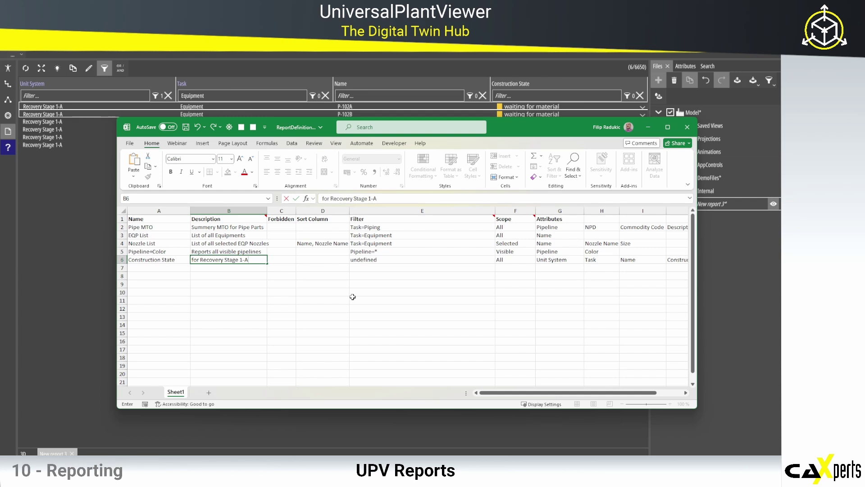
Step: Enter Name as the sort column of the Construction State report definition in cell D6
left_click(336, 257)
type("N")
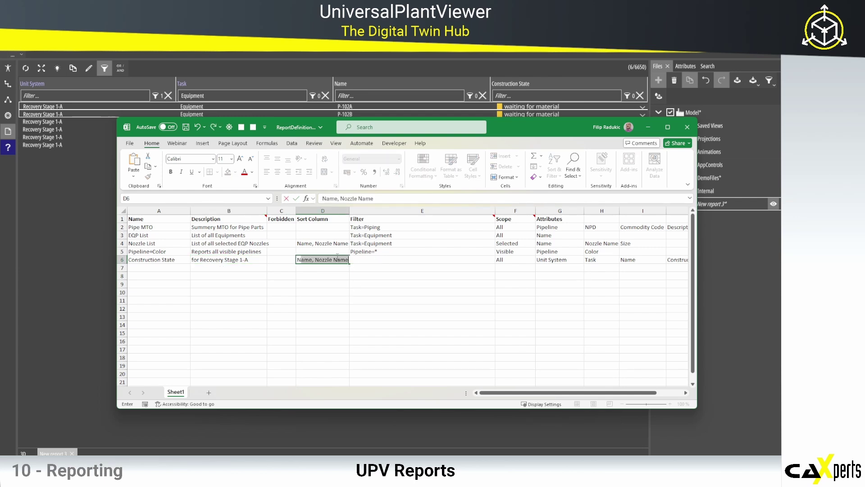
type("ame,")
key("BackSpace")
key("BackSpace")
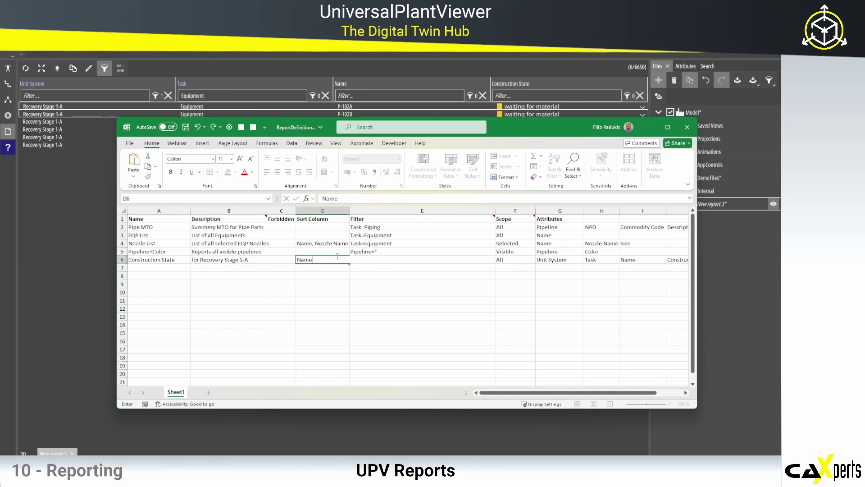
key("Tab")
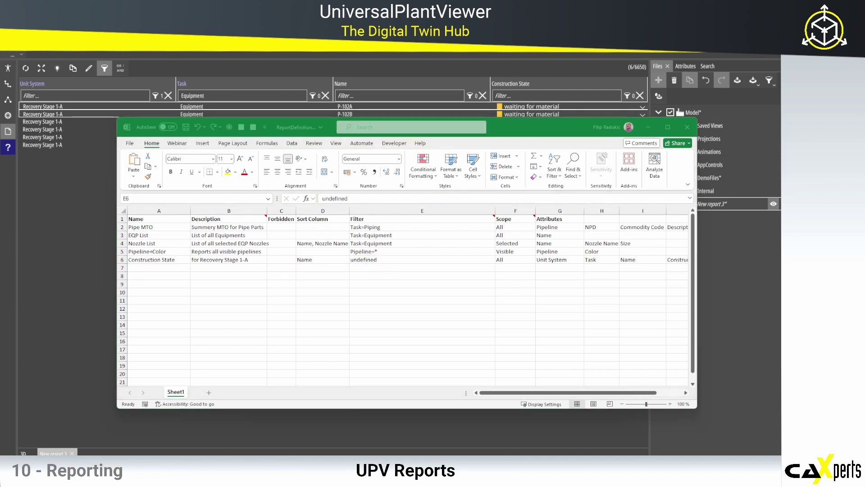
Step: Replace the Construction State definition's filter in cell E6 with "Task=Equipment&Unit System=Recovery Stage 1-A"
left_click(400, 259)
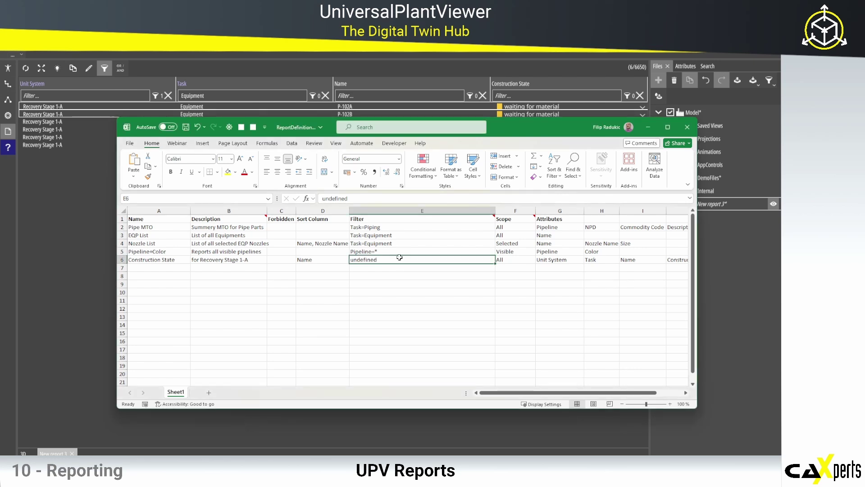
double_click(401, 259)
key("ctrl+v")
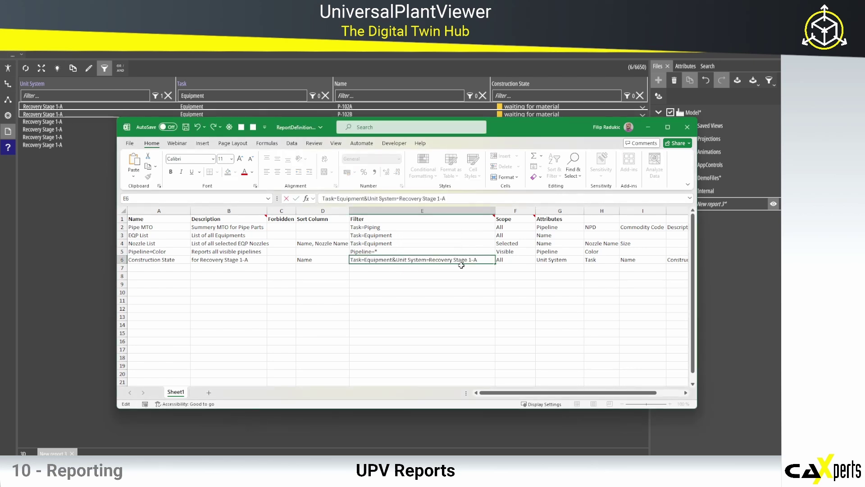
Step: Delete the Unit System and Task attributes from row 6, shifting the remaining attributes left, and save the report definitions workbook
mouse_move(563, 260)
left_mouse_down()
mouse_move(669, 260)
mouse_move(570, 262)
left_mouse_up()
key("Delete")
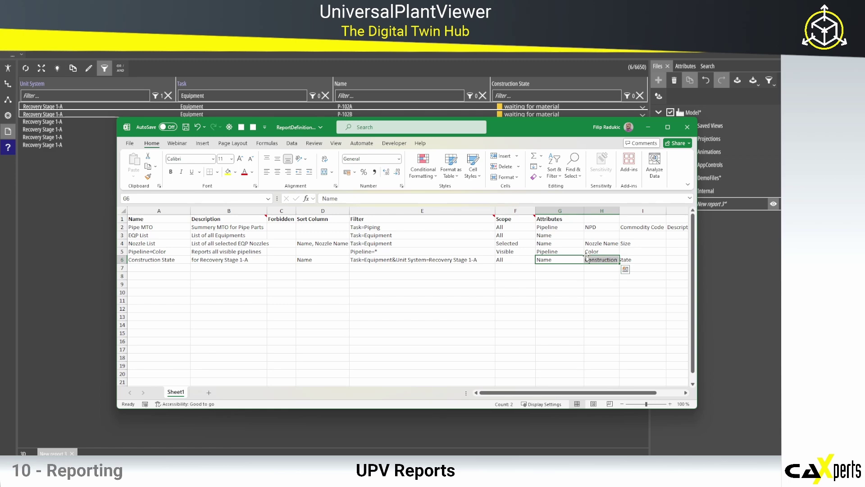
key("ctrl+s")
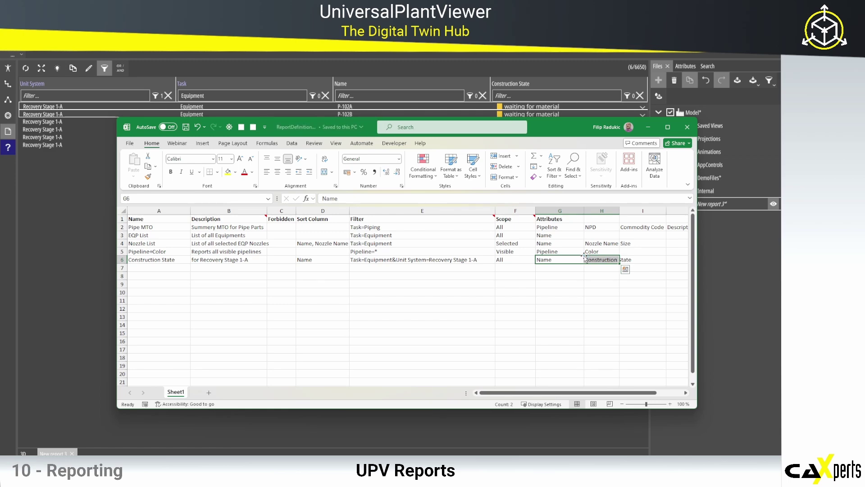
Step: Switch to UniversalPlantViewer, replace the open report with a new one from the Construction State definition, and close its view
left_click(648, 127)
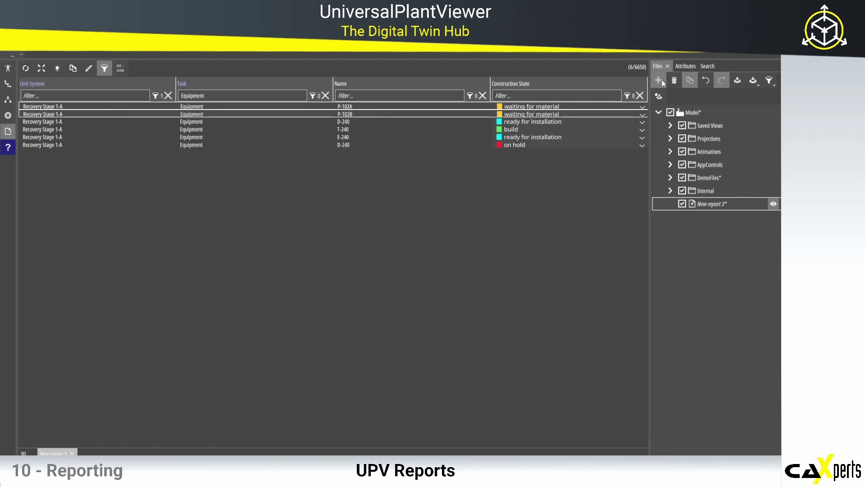
left_click(72, 453)
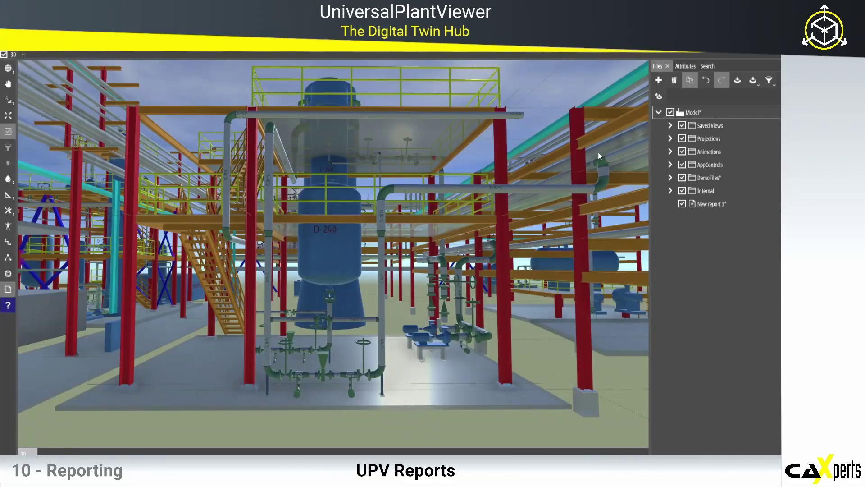
left_click(659, 80)
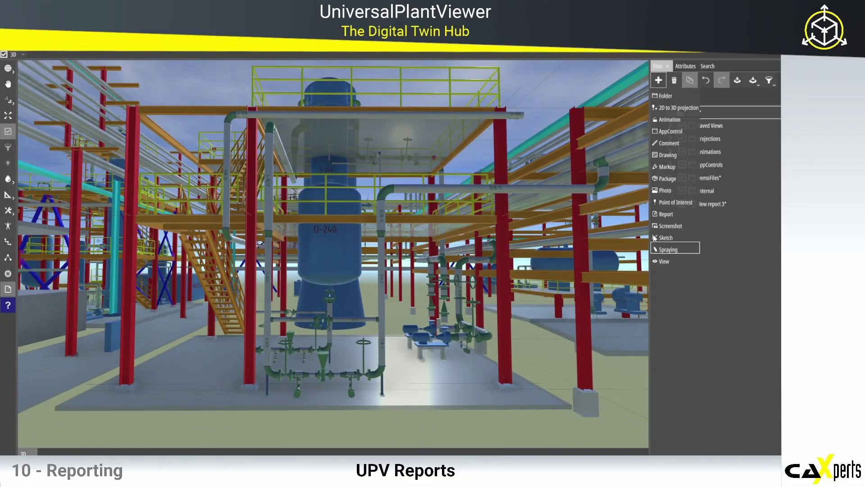
left_click(664, 214)
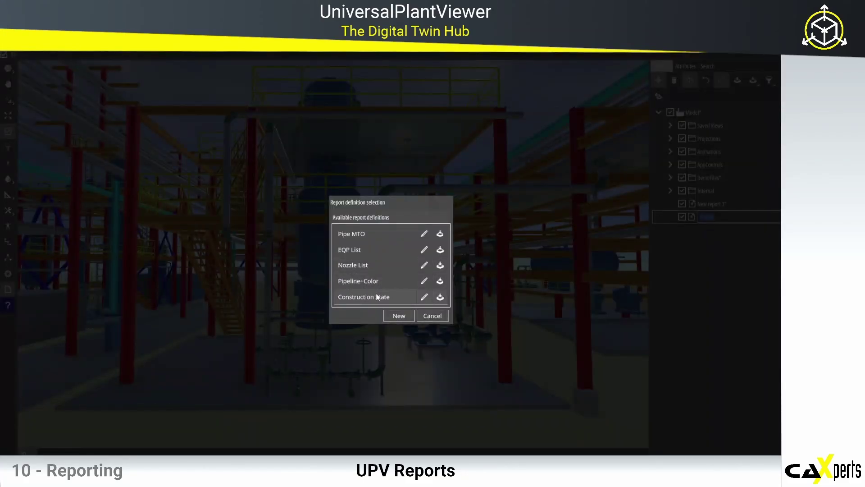
left_click(388, 296)
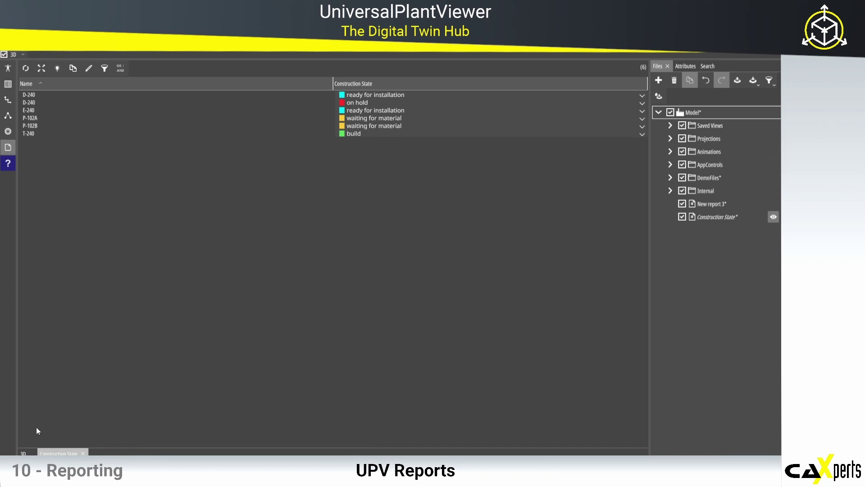
left_click(83, 453)
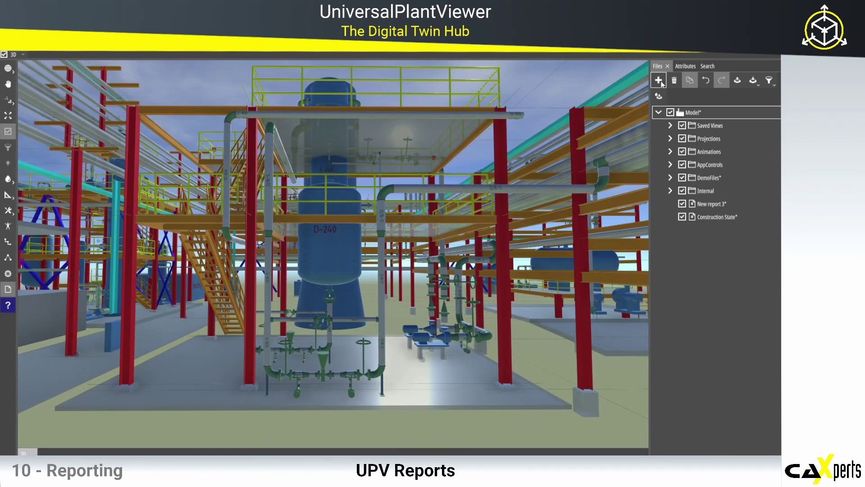
Step: Export the Construction State report straight from the report definition selection to an Excel file under the suggested name, and close both open workbooks
left_click(659, 80)
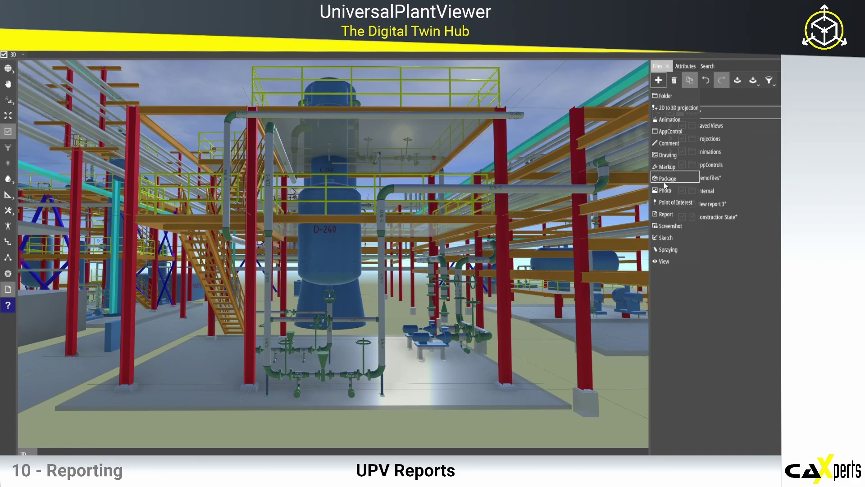
left_click(666, 214)
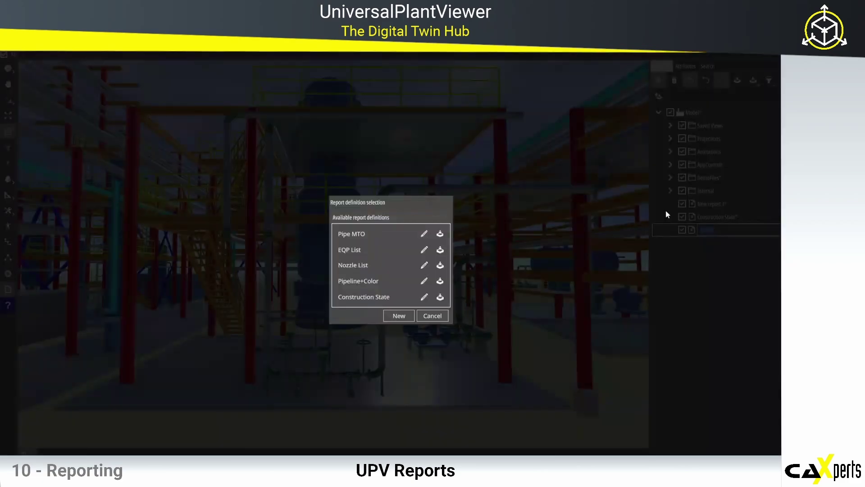
left_click(440, 297)
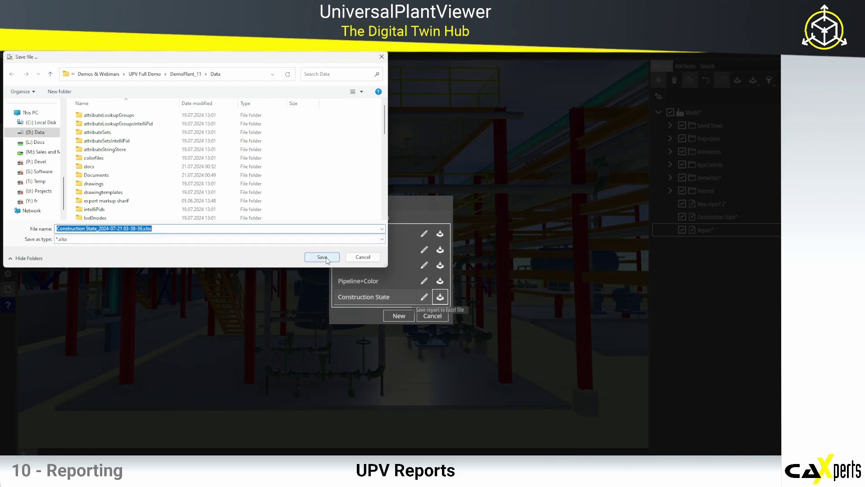
left_click(322, 257)
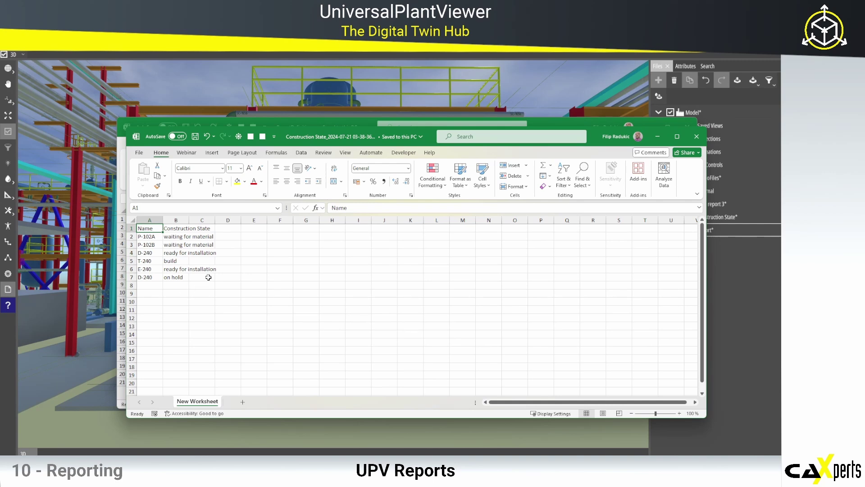
left_click(694, 137)
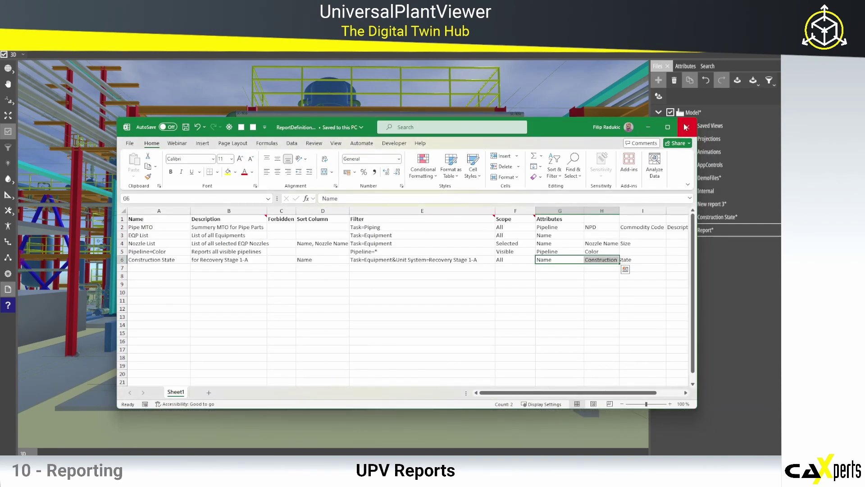
left_click(687, 127)
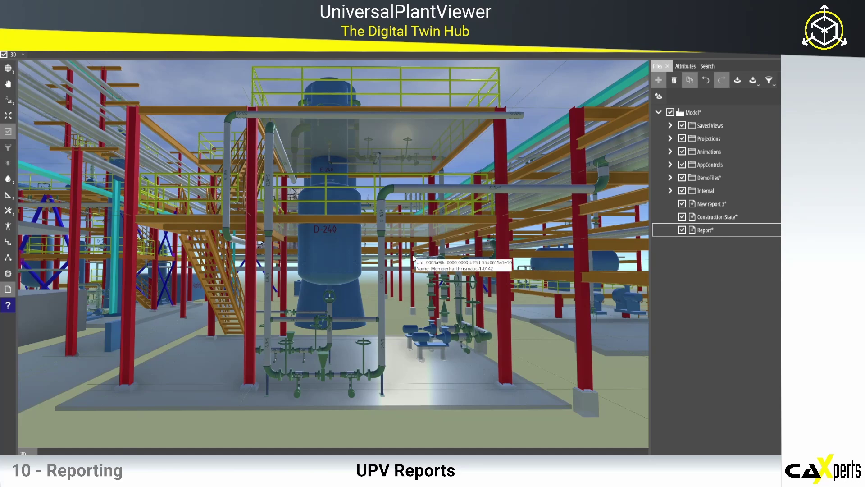